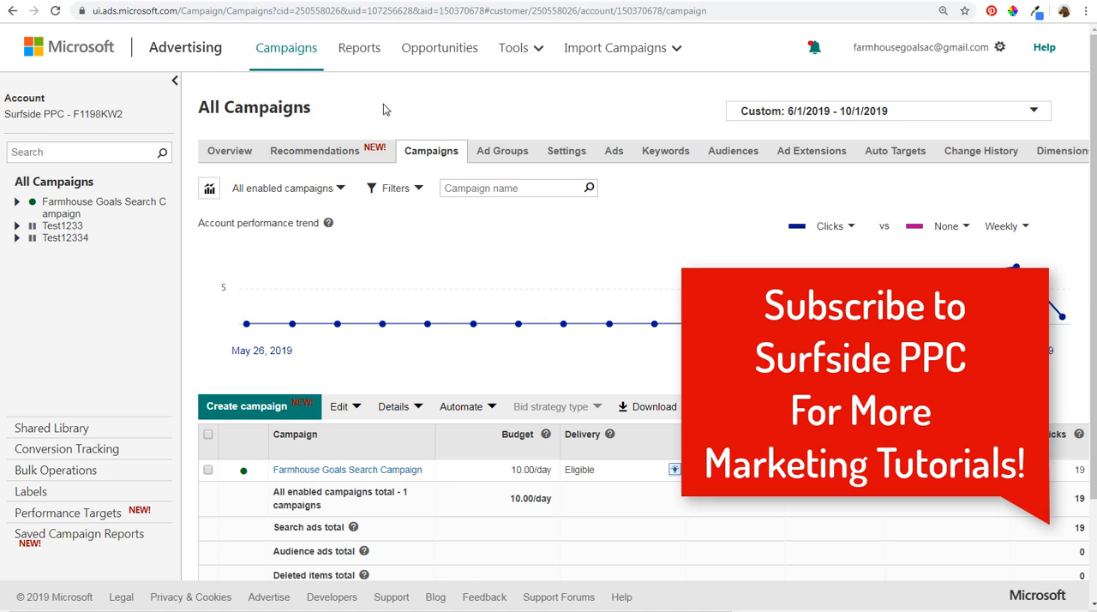
# - Switch to Google Ads and open its Conversions page in a separate browser tab
pyautogui.click(31, 0)
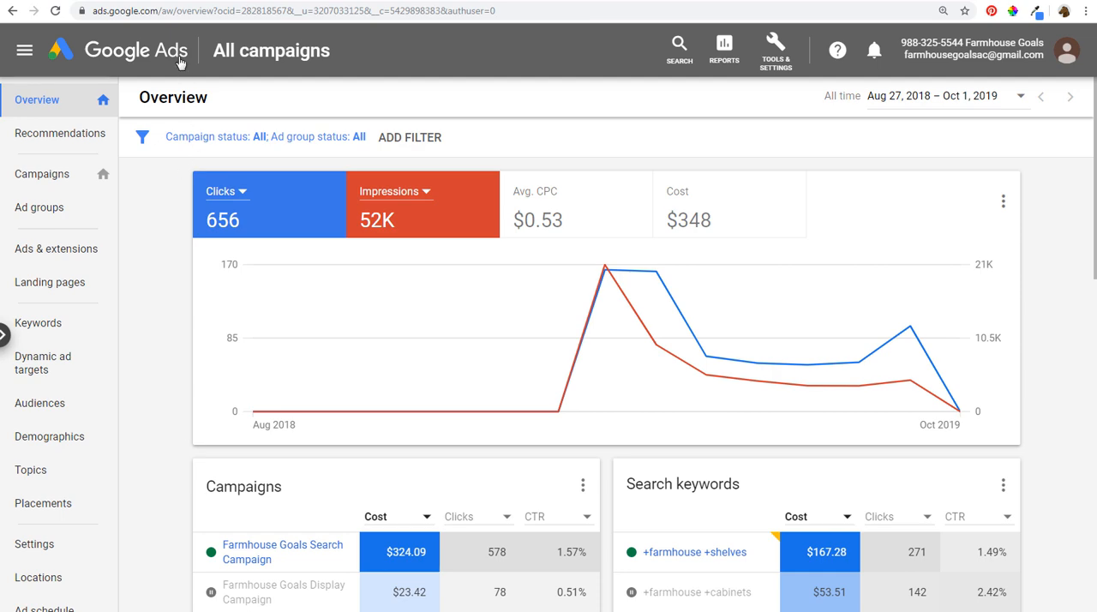
pyautogui.click(792, 62)
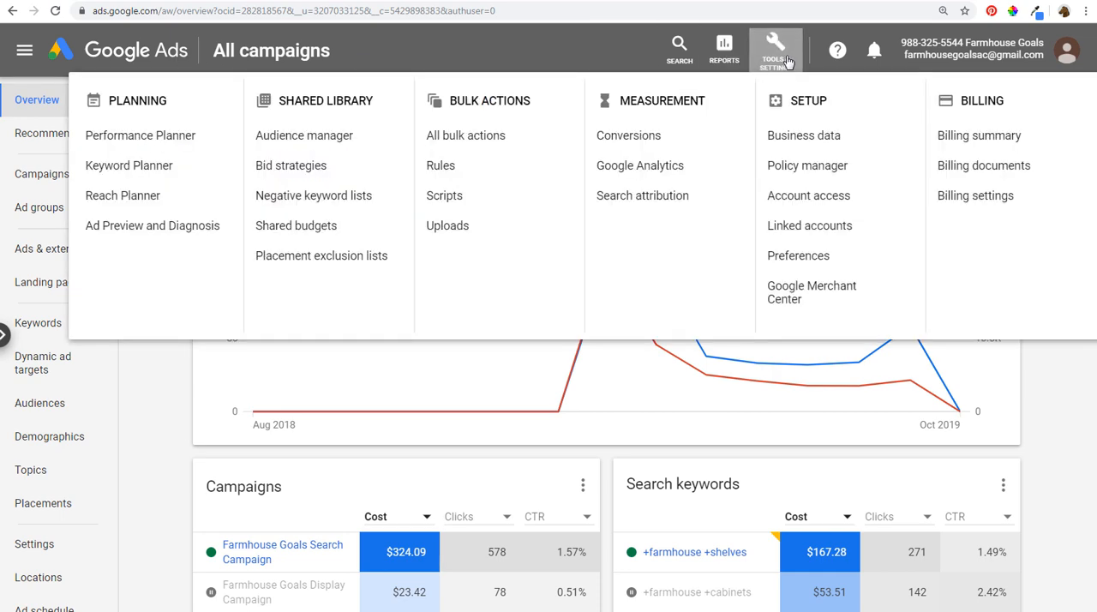
pyautogui.rightClick(649, 140)
pyautogui.click(655, 148)
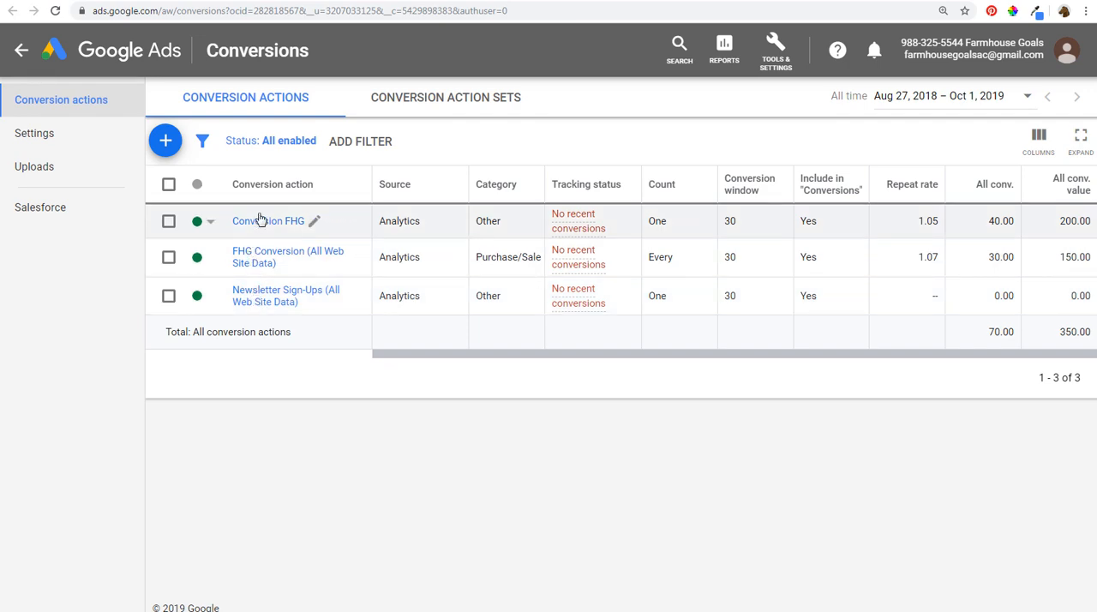
# - Start a new conversion action and choose to import it from Google Analytics
pyautogui.click(165, 140)
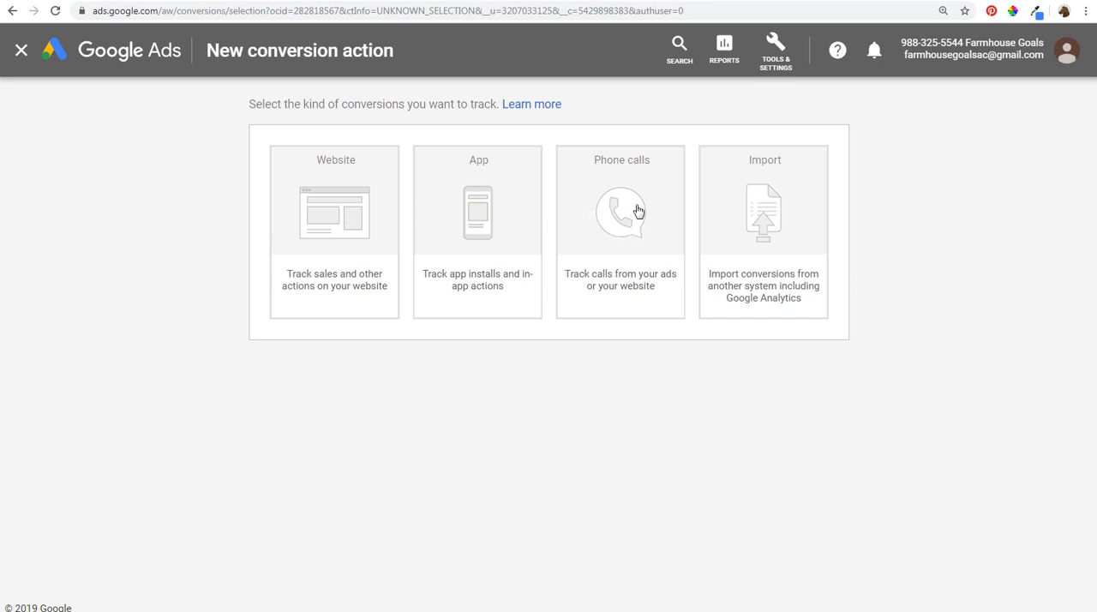
pyautogui.click(794, 227)
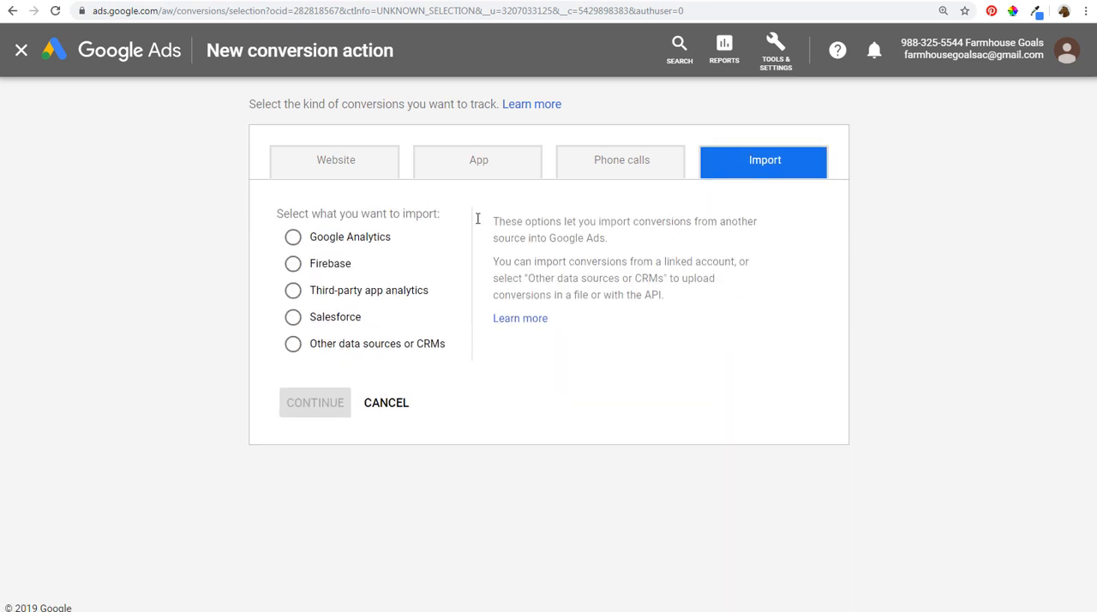
pyautogui.click(324, 244)
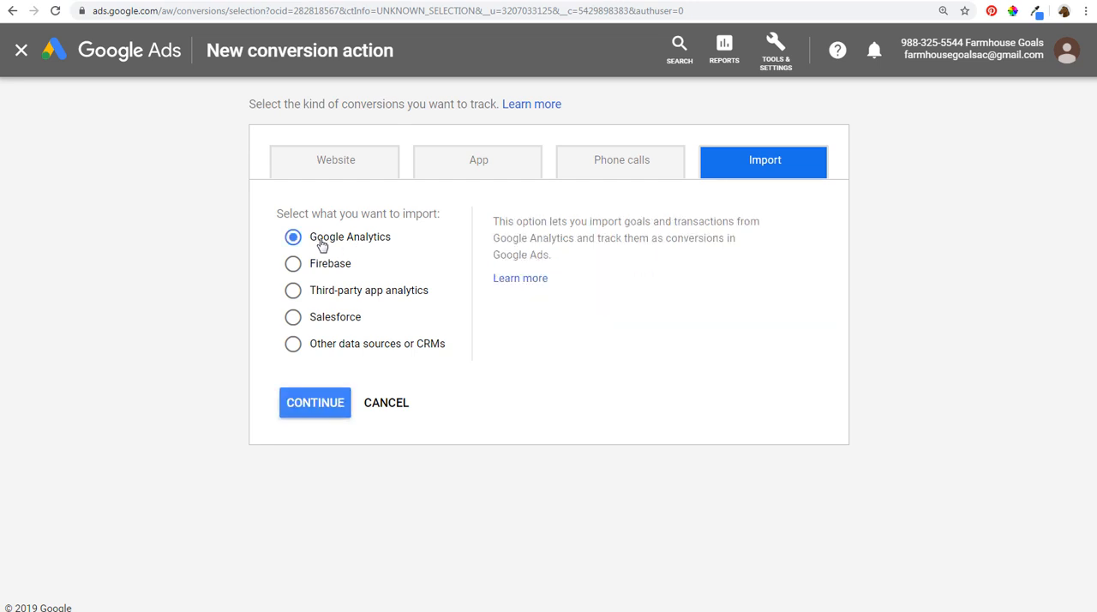
pyautogui.click(318, 403)
# - View the YouTube tutorial on Google Ads conversion tracking with Google Analytics, and return to the Google Ads conversion actions list
pyautogui.click(902, 1)
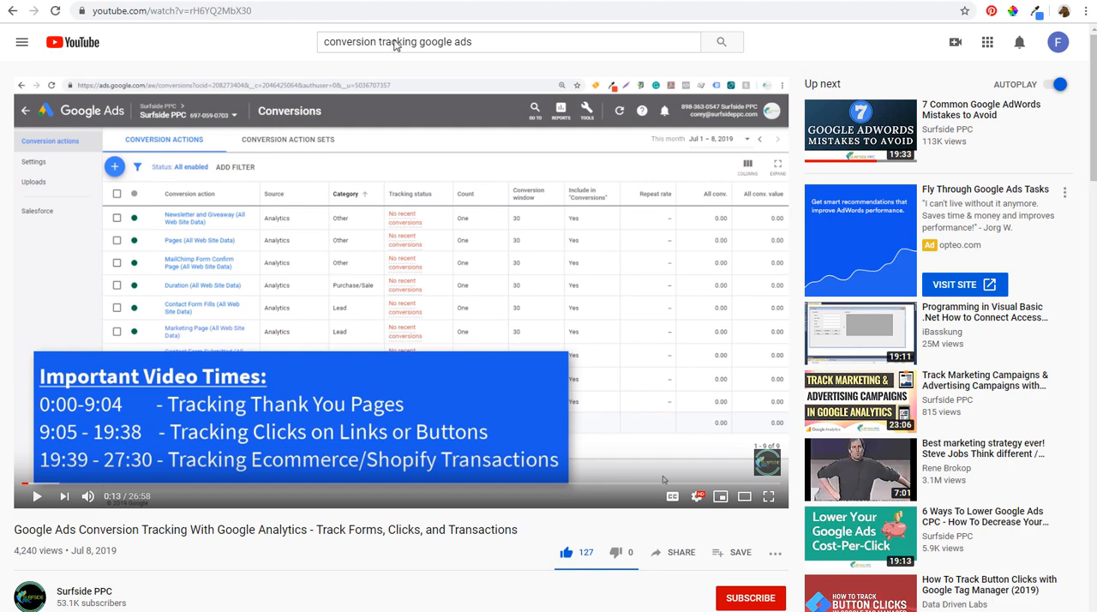
pyautogui.click(358, 1)
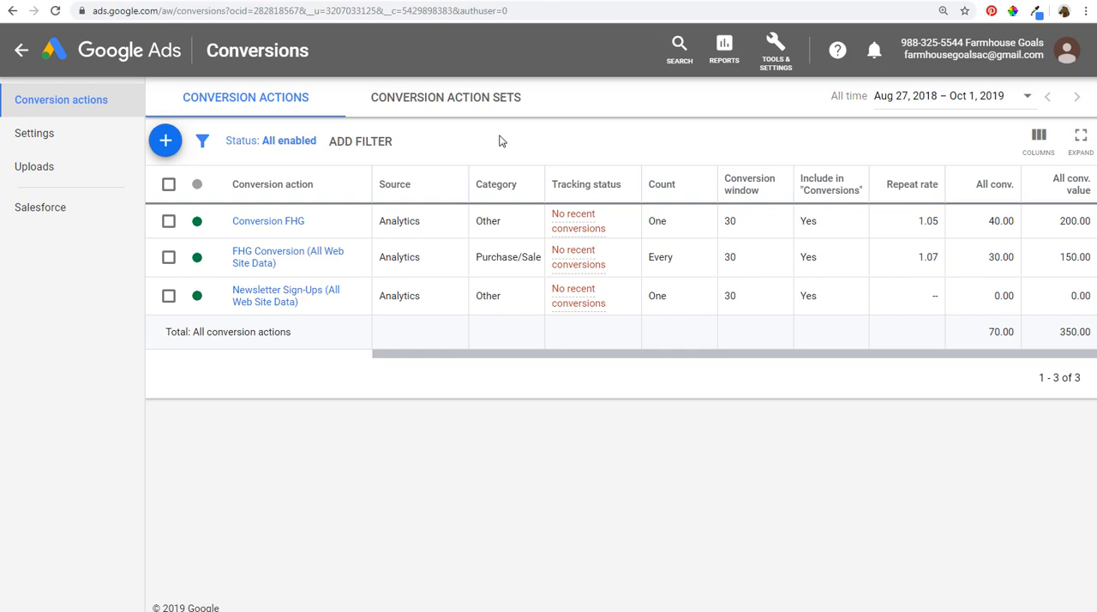
# - Switch to Microsoft Advertising and review the Conversion Tracking setup stages, from creating the UET tag to validating it
pyautogui.click(254, 1)
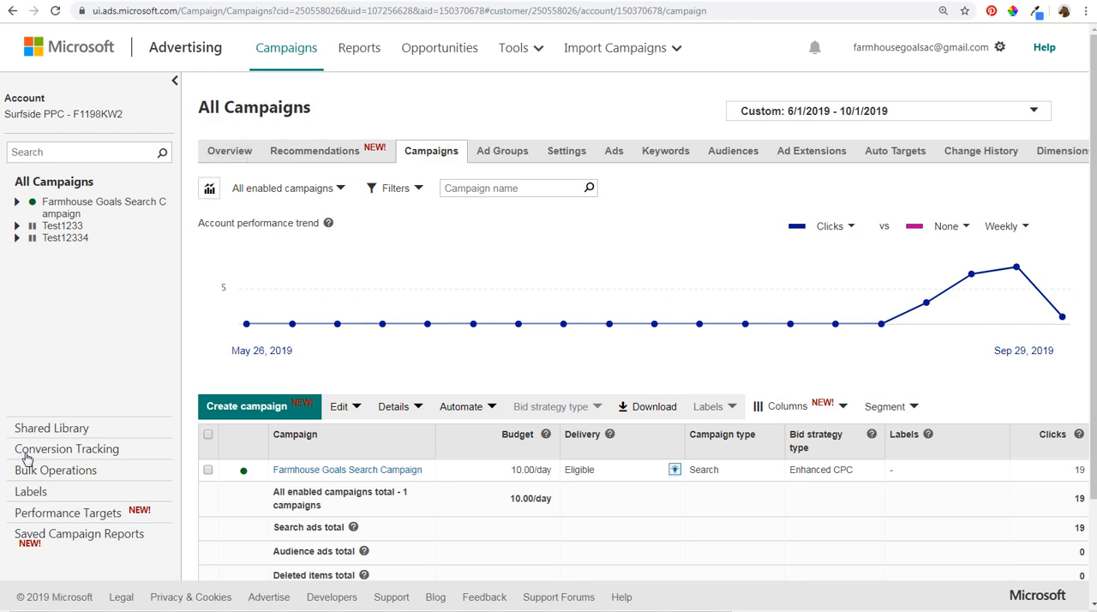
pyautogui.click(76, 459)
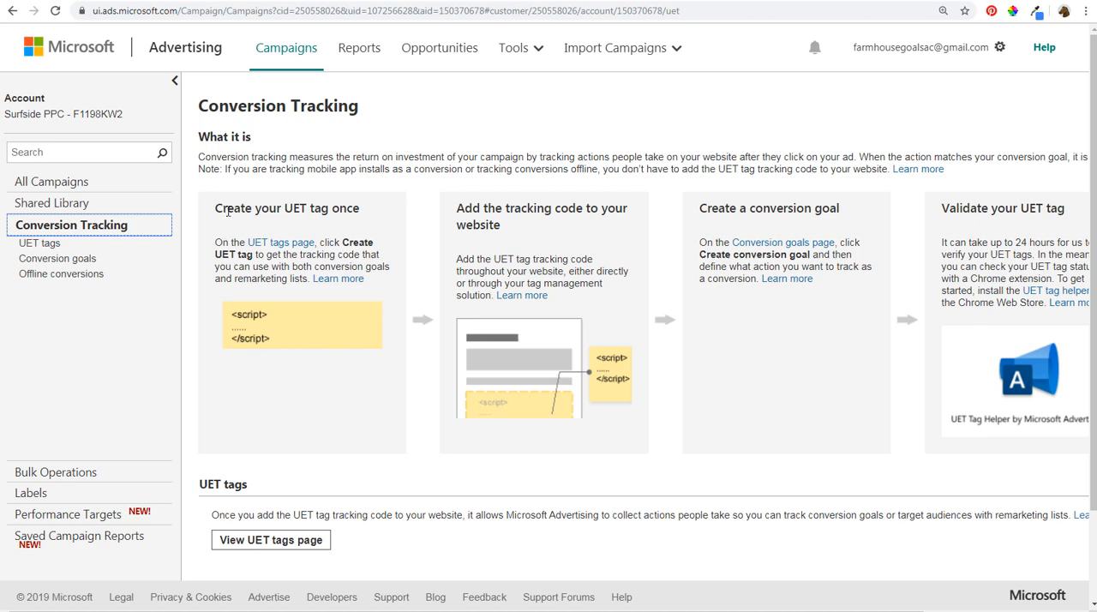
pyautogui.moveTo(225, 208); pyautogui.dragTo(354, 208)
pyautogui.click(355, 208)
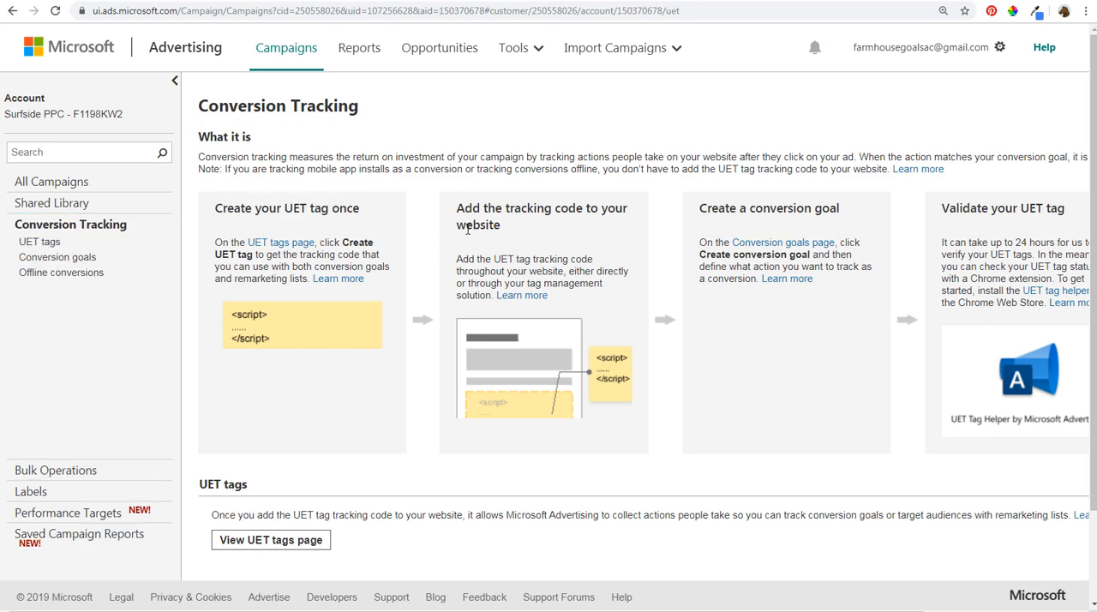
pyautogui.moveTo(482, 213); pyautogui.dragTo(594, 212)
pyautogui.click(594, 213)
pyautogui.moveTo(743, 209); pyautogui.dragTo(830, 208)
pyautogui.click(832, 209)
pyautogui.moveTo(962, 208); pyautogui.dragTo(1042, 208)
pyautogui.click(1042, 208)
pyautogui.scroll(-2, 869, 286)
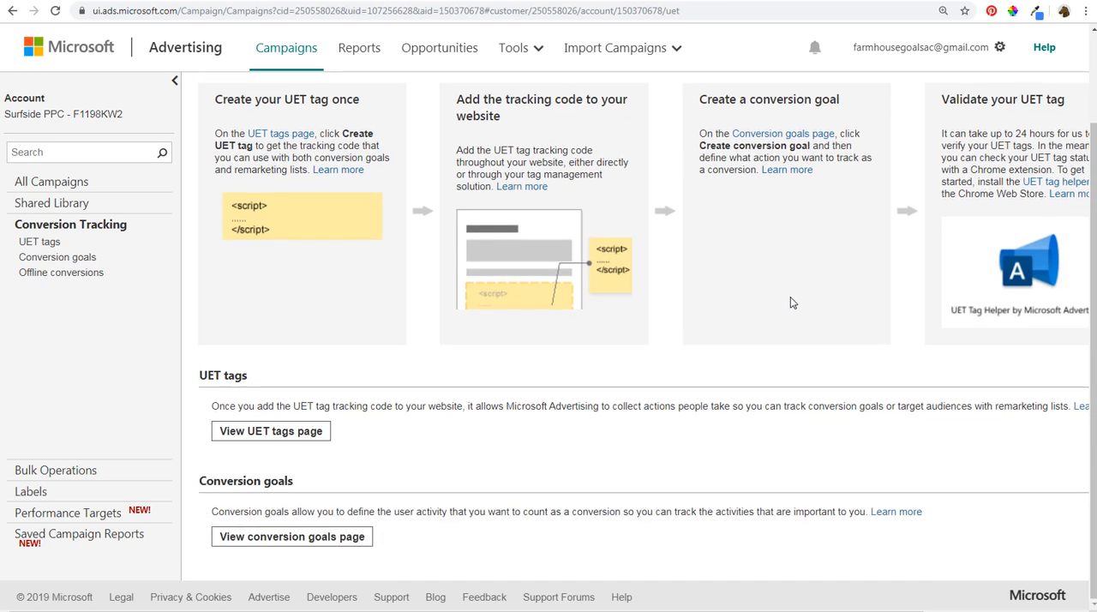
# - View the UET tags list and the conversion goals list, and select the Outbound Click goal
pyautogui.click(286, 437)
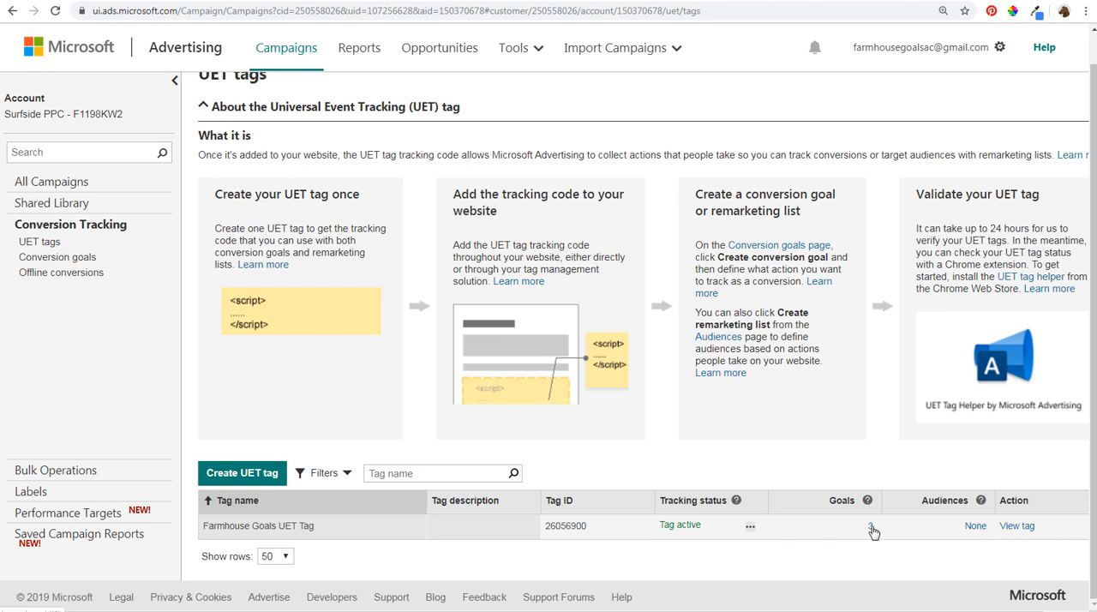
pyautogui.click(66, 263)
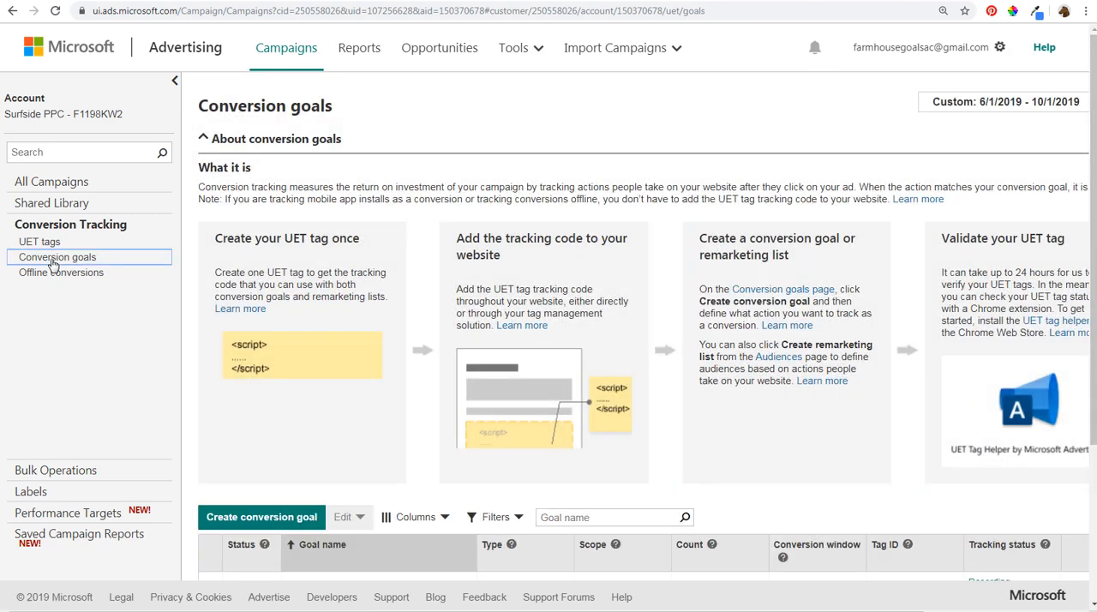
pyautogui.scroll(-2, 414, 323)
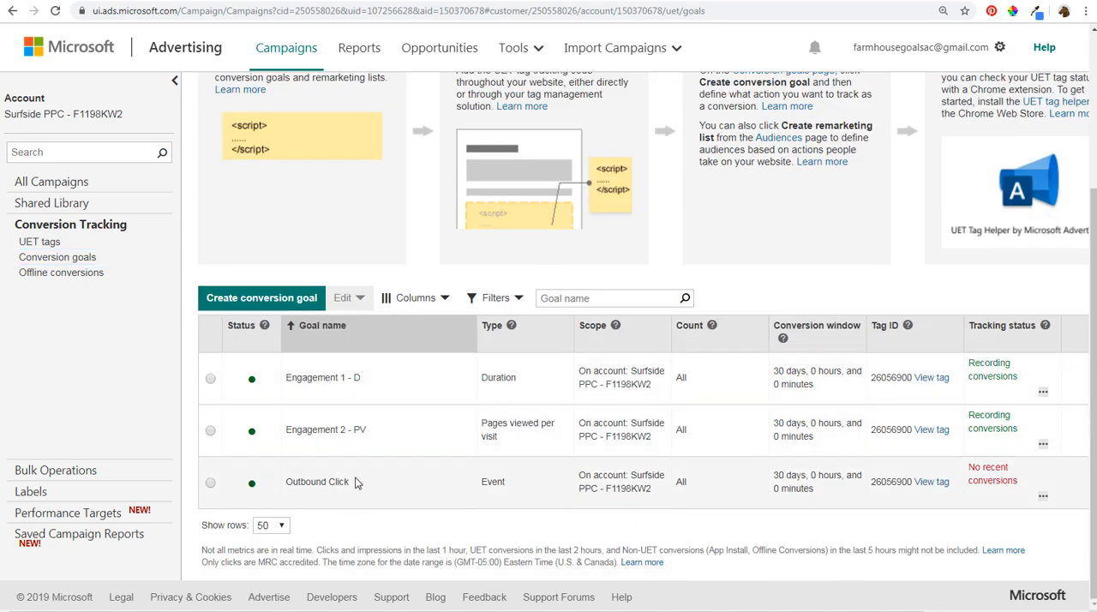
pyautogui.moveTo(359, 484); pyautogui.dragTo(288, 482)
pyautogui.click(317, 483)
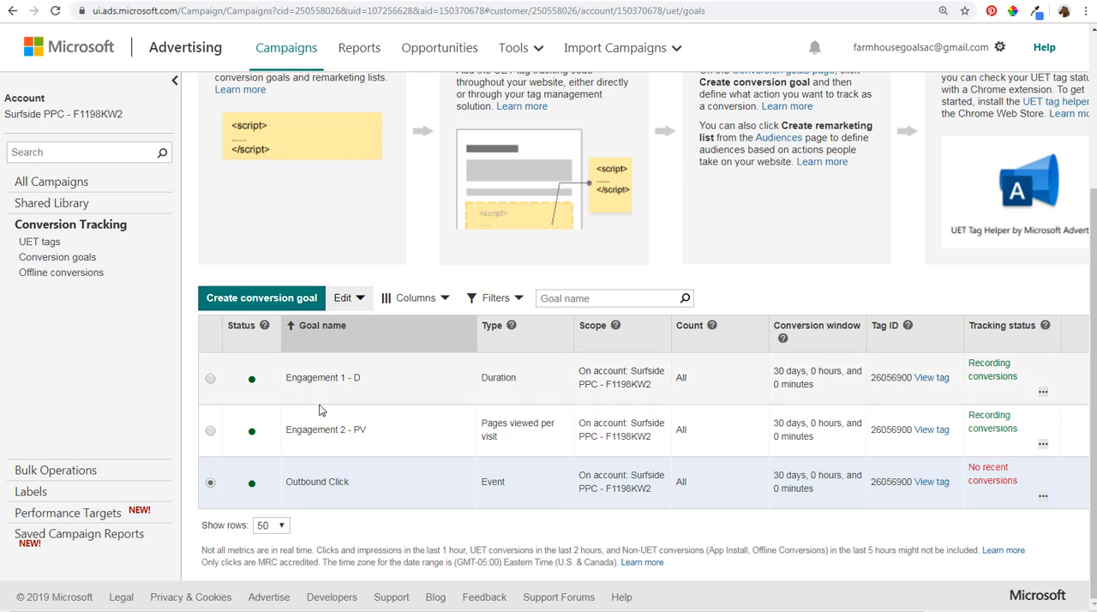
# - Return to All Campaigns in Microsoft Advertising and open the Campaigns view in Google Ads
pyautogui.click(60, 183)
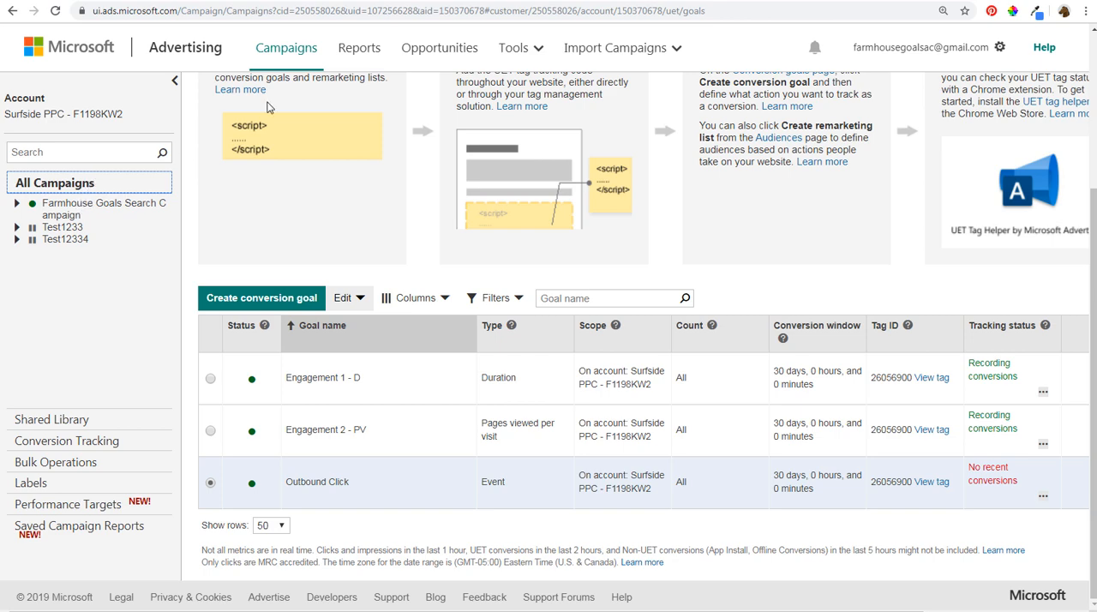
pyautogui.click(305, 53)
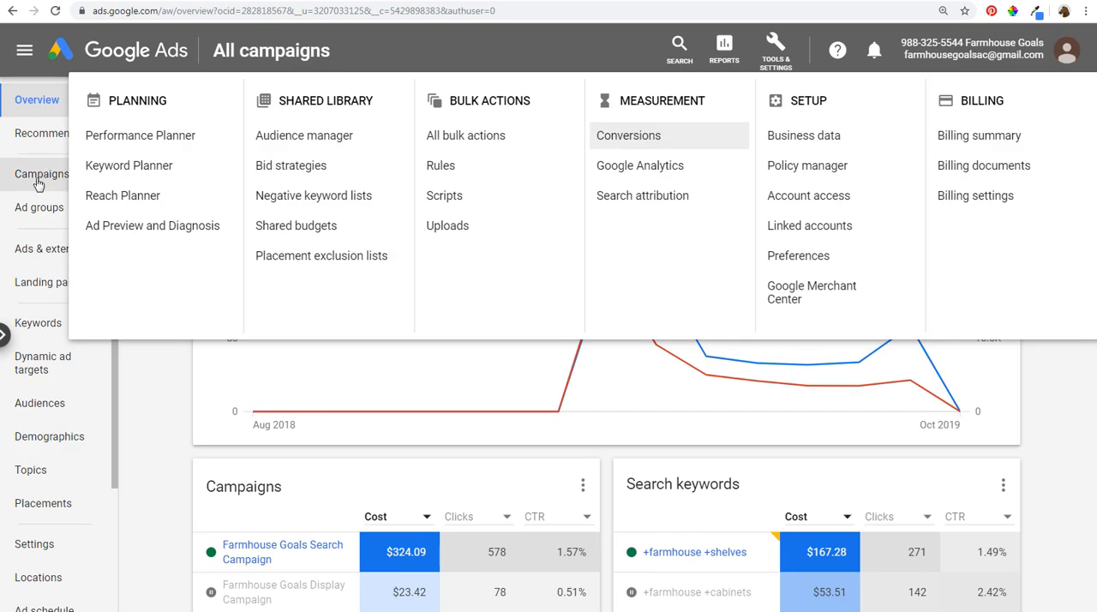
pyautogui.click(38, 177)
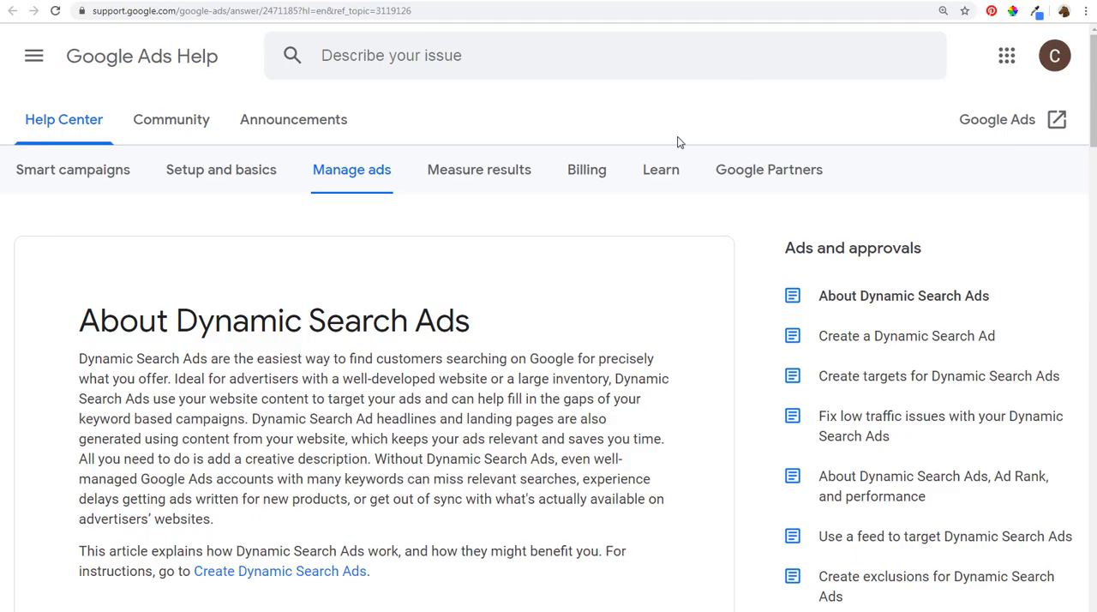
# - Read the Google Ads Help articles about Dynamic Search Ads and using a feed to target them
pyautogui.scroll(-1, 417, 369)
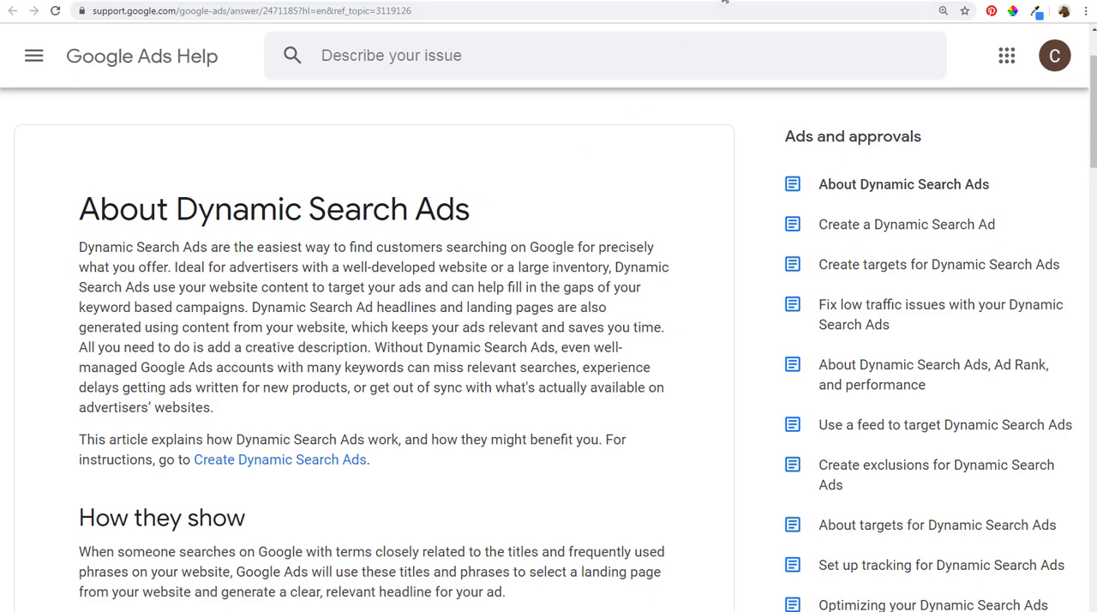
pyautogui.moveTo(76, 322); pyautogui.dragTo(521, 313)
pyautogui.click(549, 320)
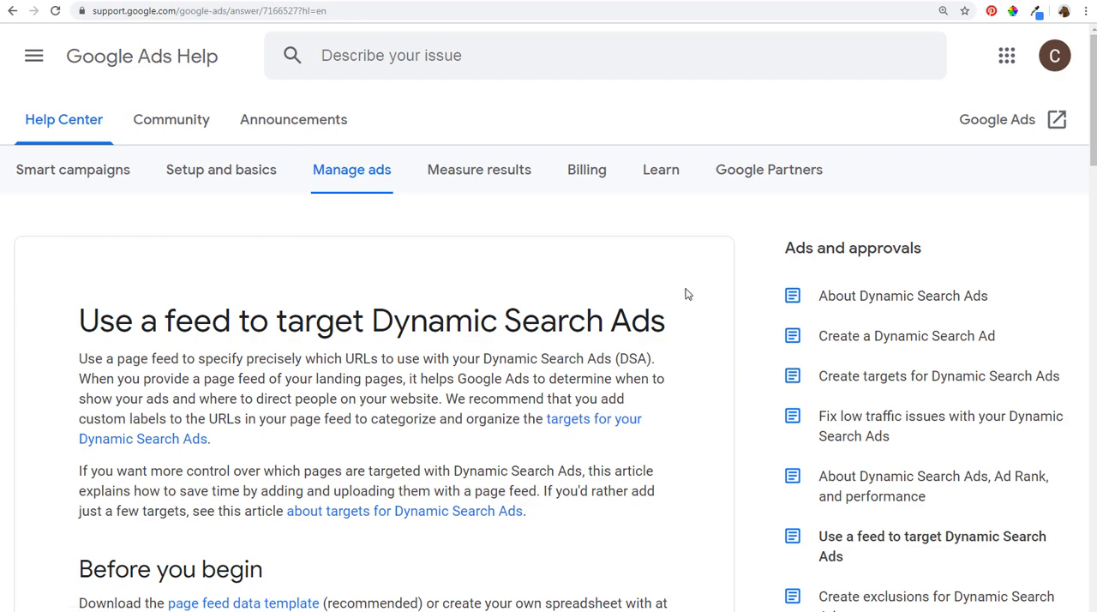
pyautogui.scroll(-2, 695, 290)
pyautogui.scroll(-1, 695, 290)
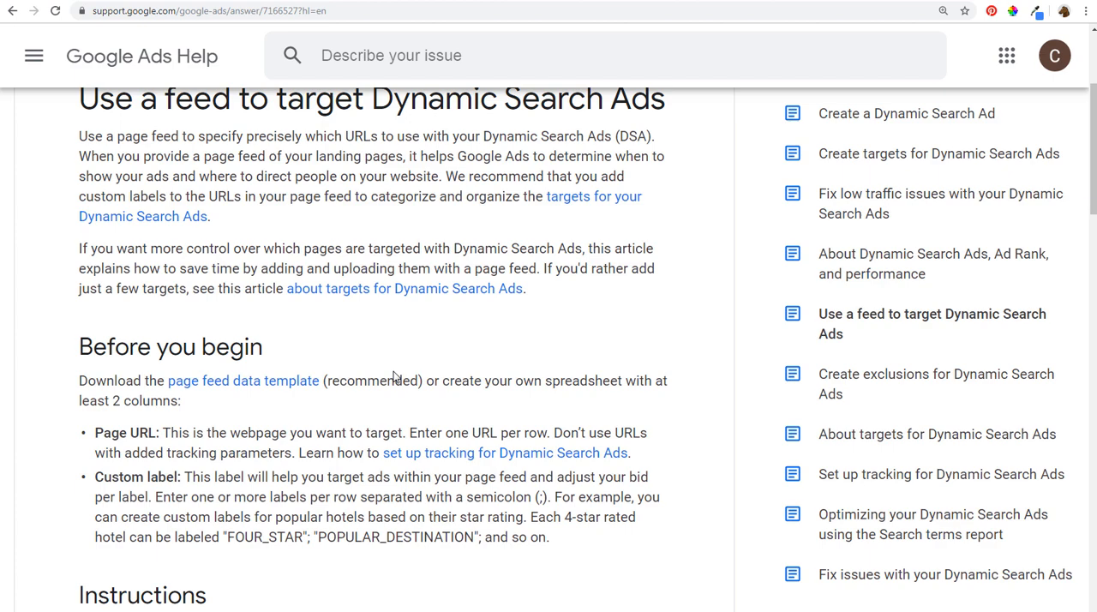
# - Switch to page-feed-template (1).csv in LibreOffice Calc and examine its sample page URLs and custom labels
pyautogui.moveTo(203, 611)
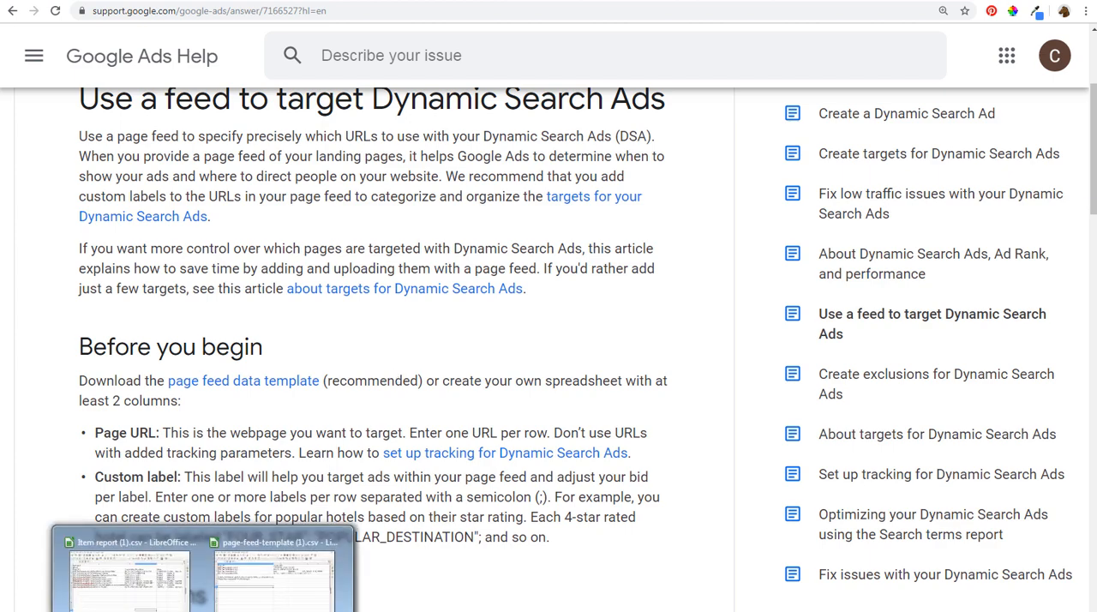
pyautogui.click(257, 598)
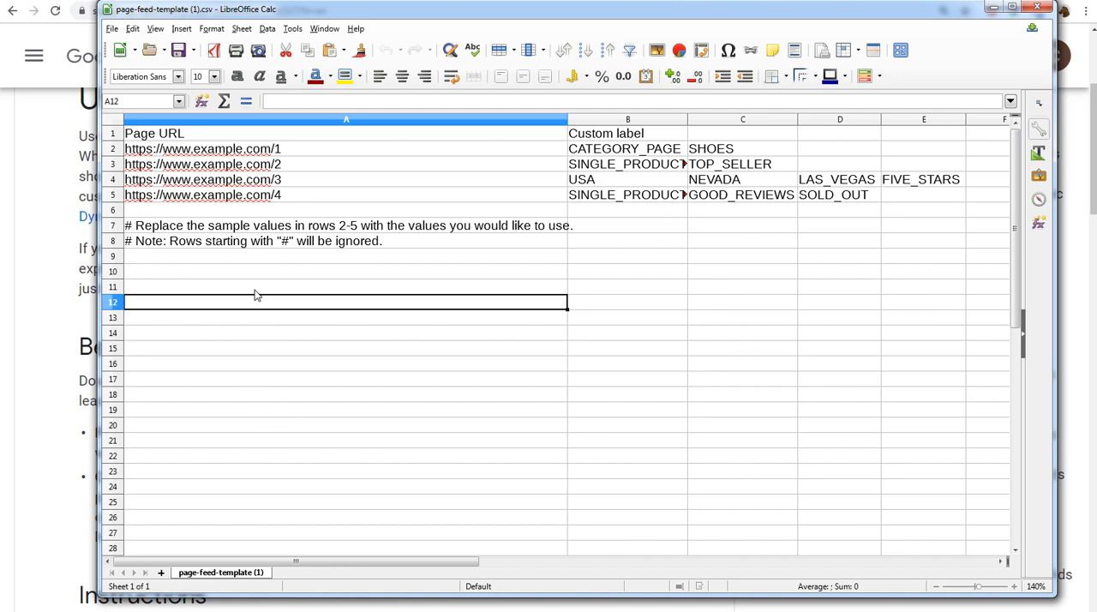
pyautogui.moveTo(228, 150); pyautogui.dragTo(229, 195)
pyautogui.moveTo(655, 152); pyautogui.dragTo(892, 206)
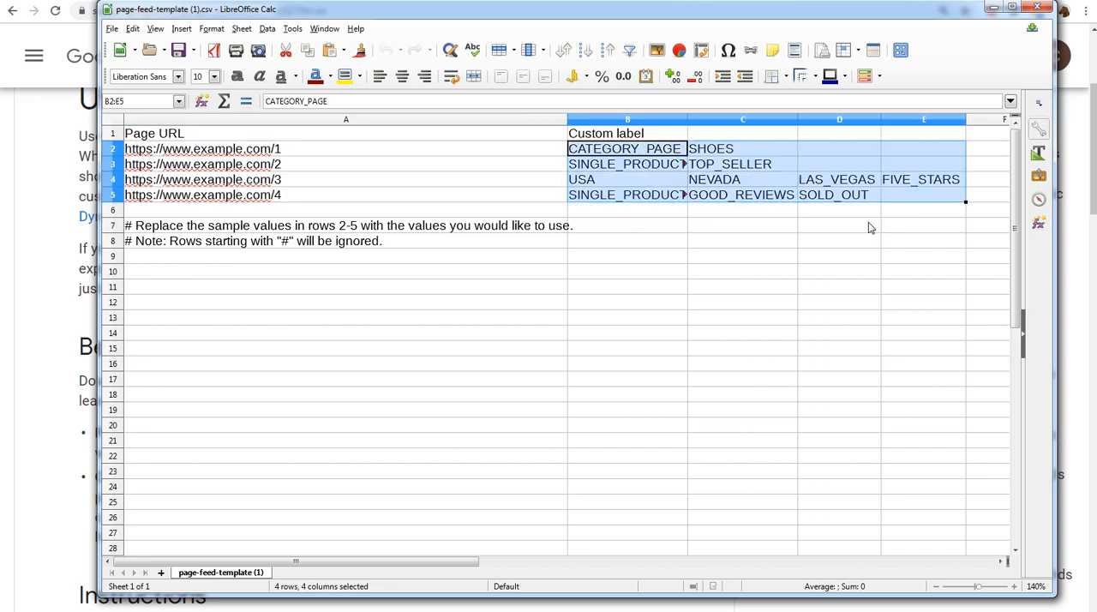
pyautogui.click(812, 261)
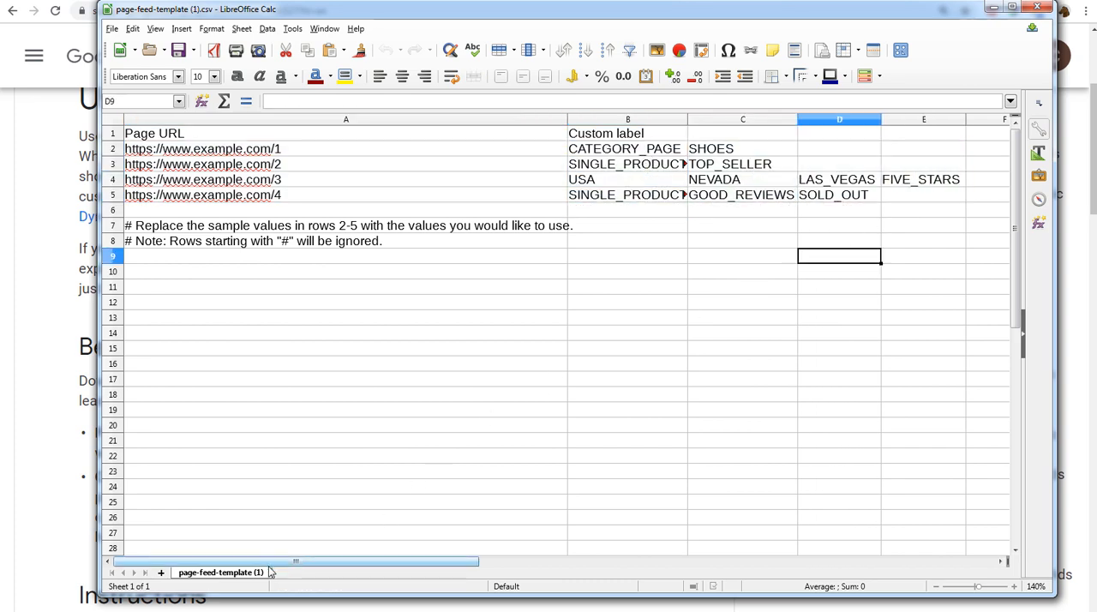
# - Switch to Item report (1).csv and examine its page URLs, custom labels and status entries
pyautogui.moveTo(202, 610)
pyautogui.click(129, 570)
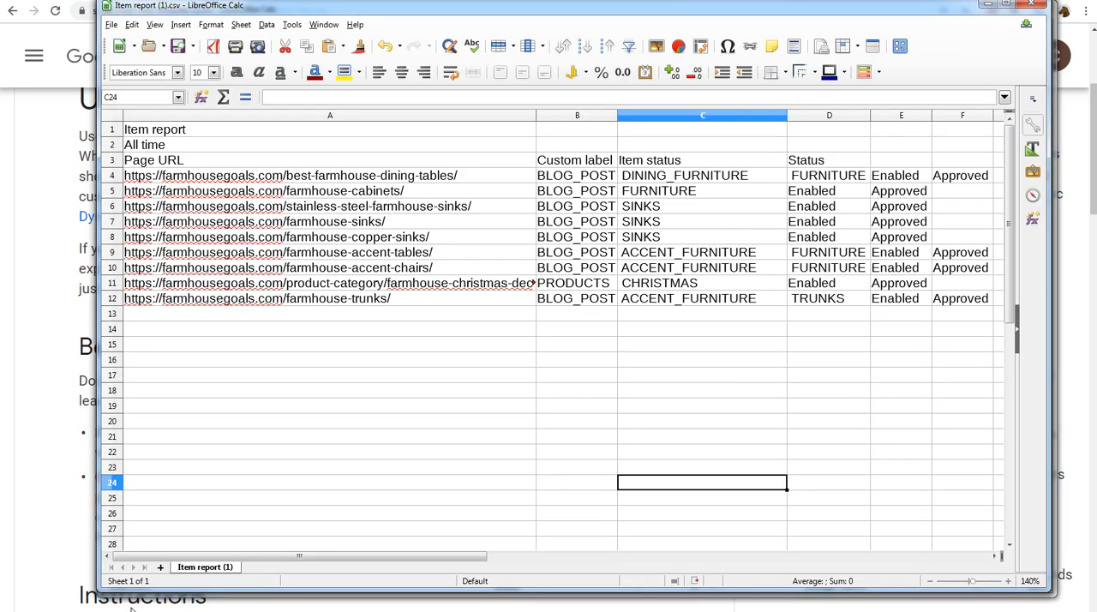
pyautogui.click(210, 182)
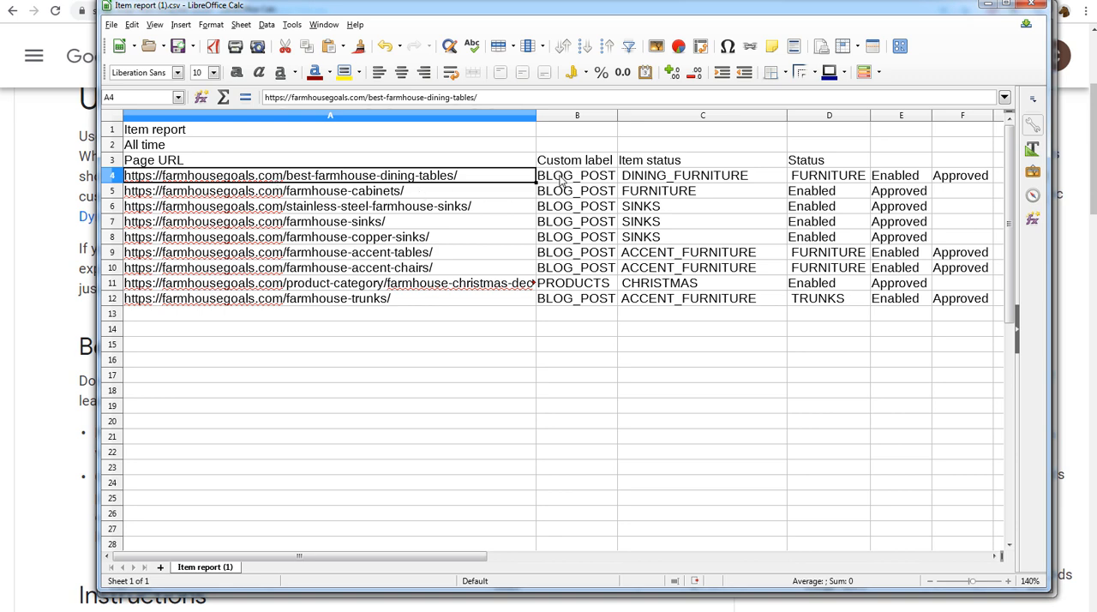
pyautogui.moveTo(561, 178); pyautogui.dragTo(925, 182)
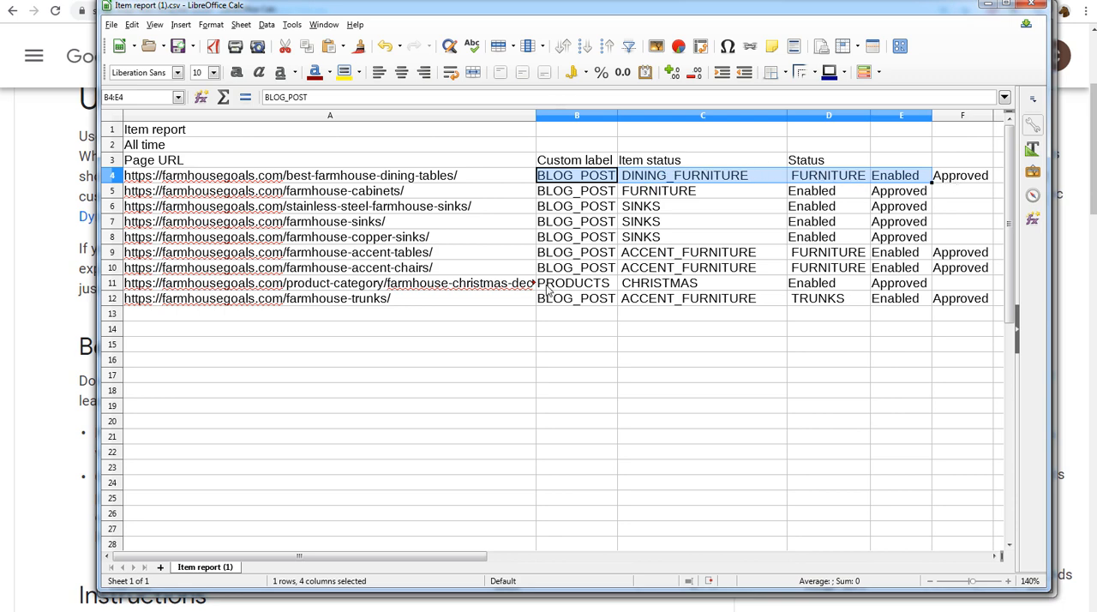
pyautogui.click(679, 162)
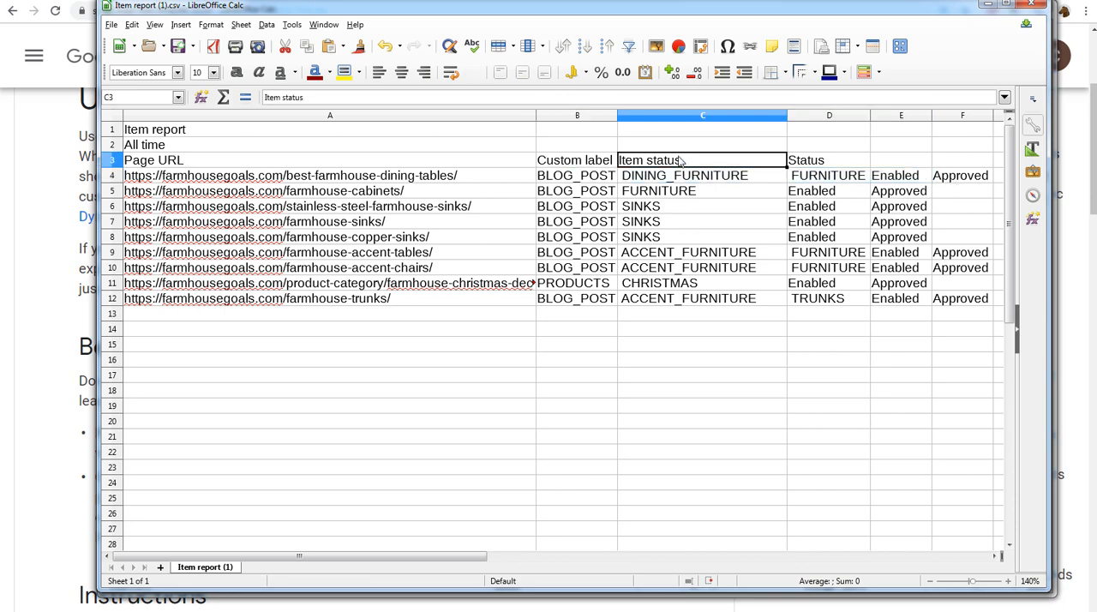
pyautogui.click(848, 163)
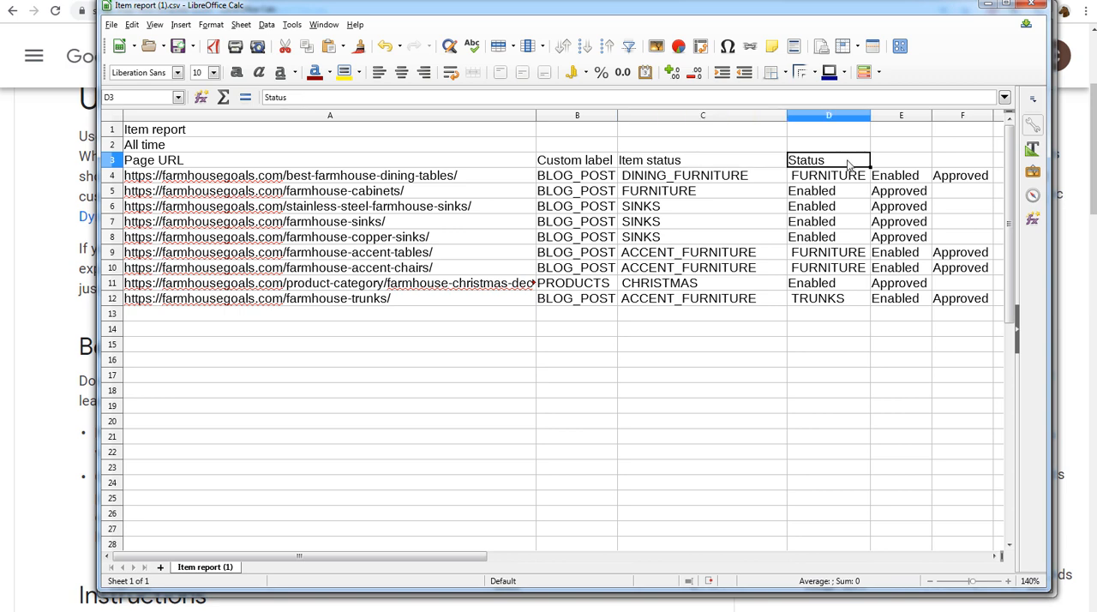
pyautogui.click(834, 191)
pyautogui.click(846, 210)
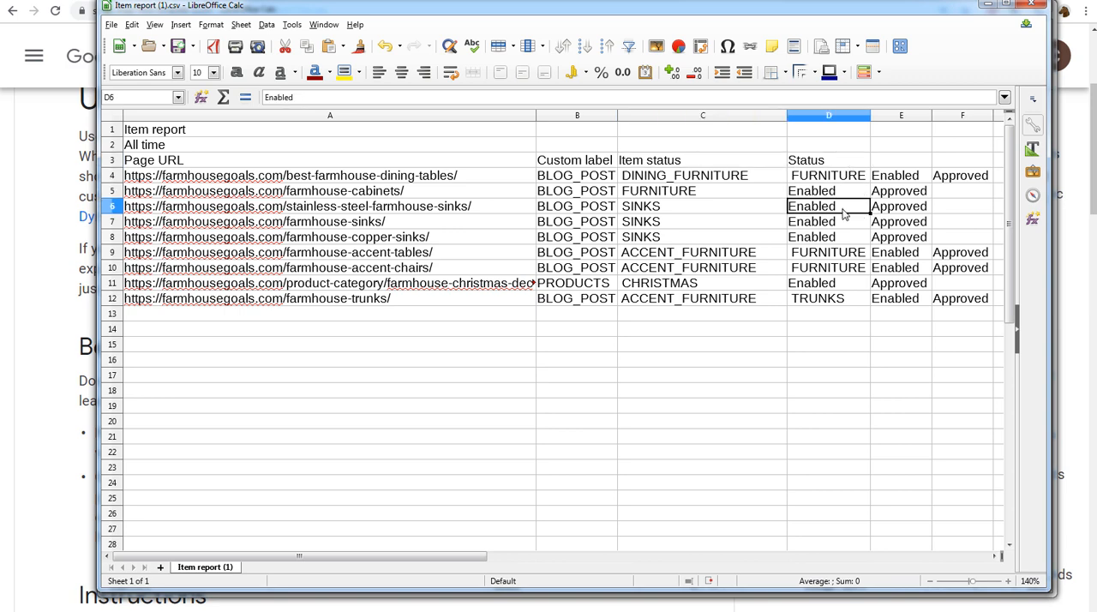
pyautogui.click(844, 225)
pyautogui.click(842, 240)
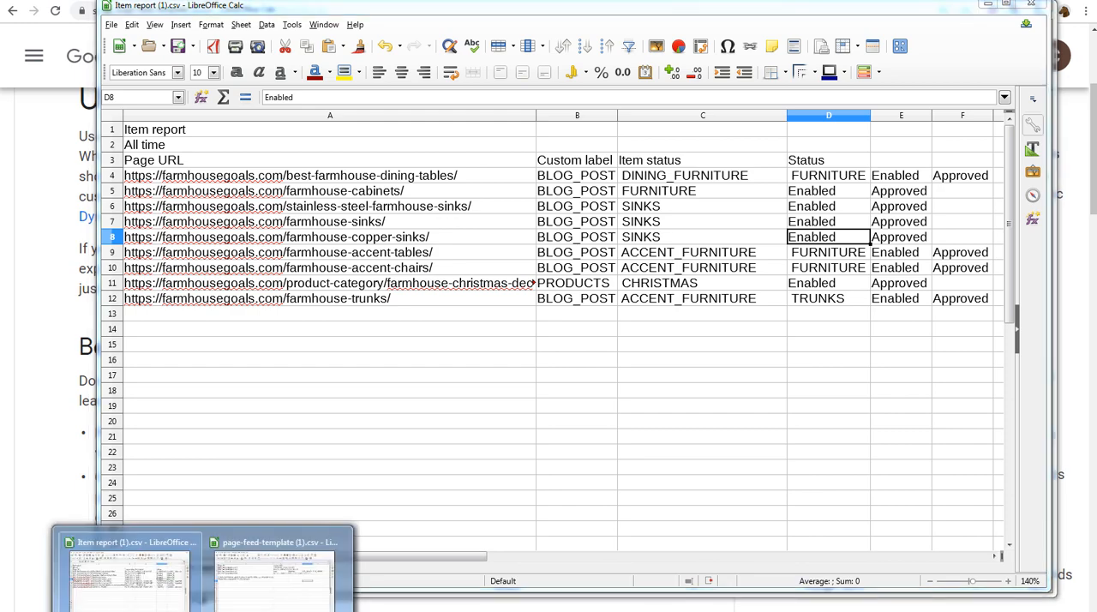
# - Return to page-feed-template (1).csv and examine its Custom label and Page URL columns
pyautogui.click(277, 570)
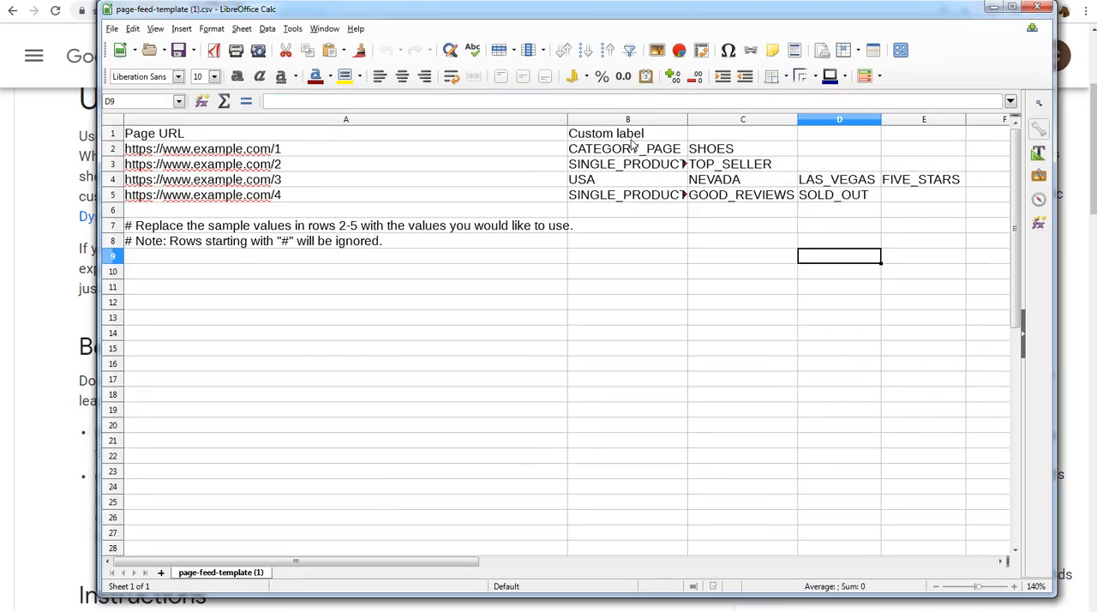
pyautogui.moveTo(634, 136); pyautogui.dragTo(634, 183)
pyautogui.moveTo(236, 134); pyautogui.dragTo(249, 195)
# - In Item report (1).csv, remove the two title rows above the header and all item status and status entries, keeping the page URLs and custom labels
pyautogui.moveTo(257, 607)
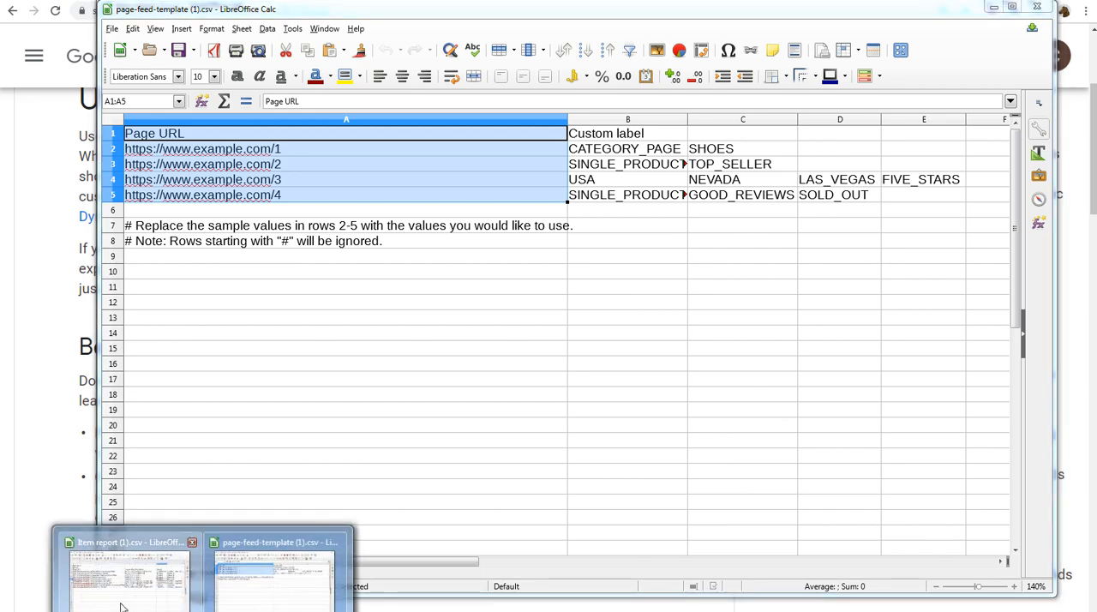
pyautogui.click(129, 570)
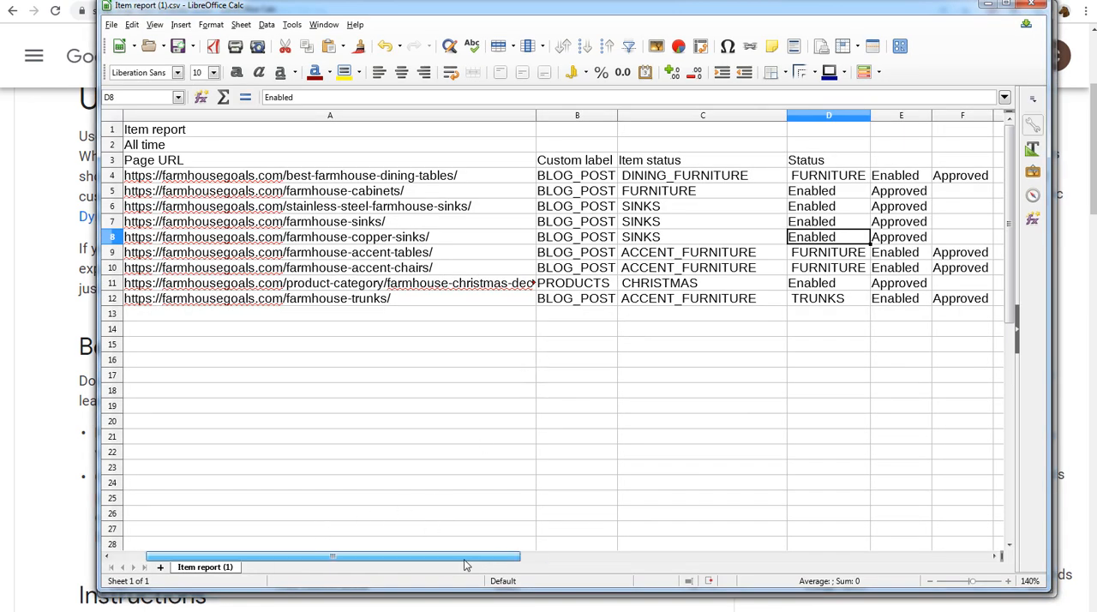
pyautogui.moveTo(463, 558); pyautogui.dragTo(492, 569)
pyautogui.click(300, 162)
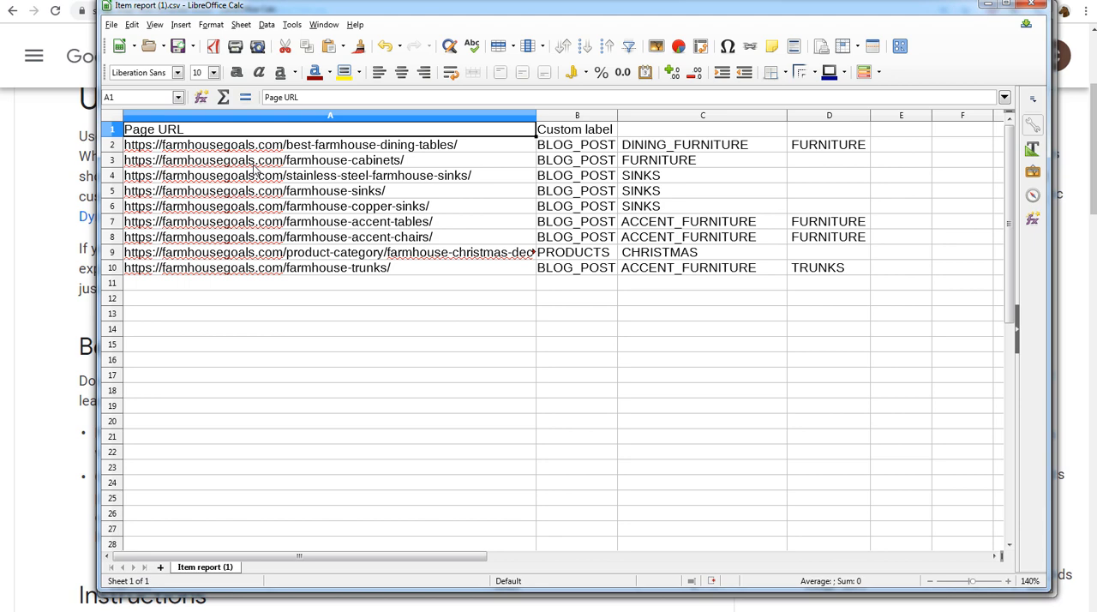
# - Examine the farmhousegoals.com page URLs and the first custom label of each row in the cleaned-up sheet
pyautogui.moveTo(255, 152); pyautogui.dragTo(255, 260)
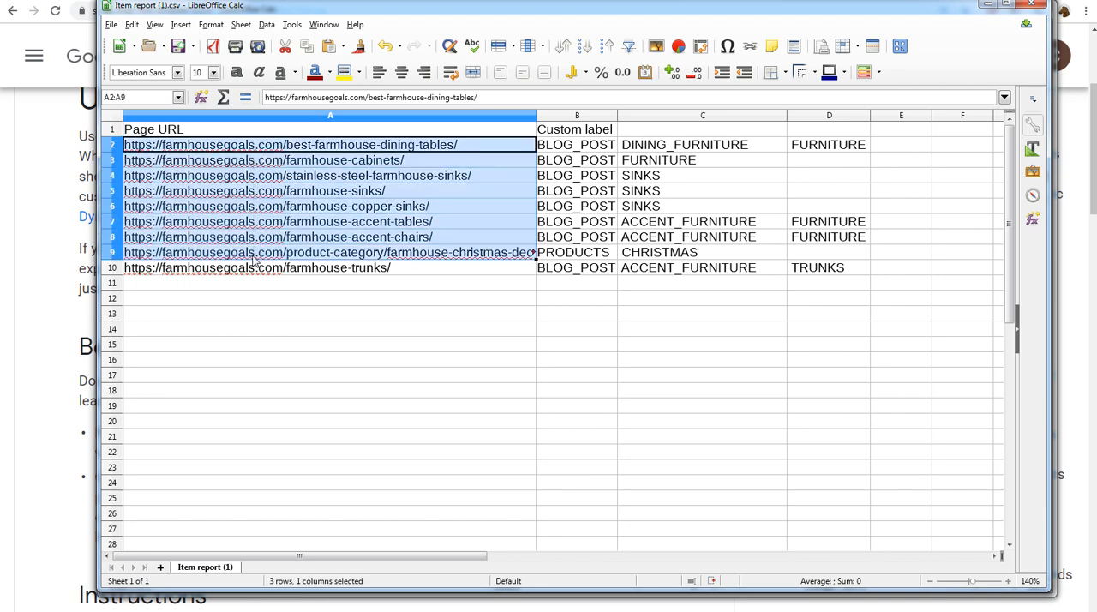
pyautogui.click(339, 299)
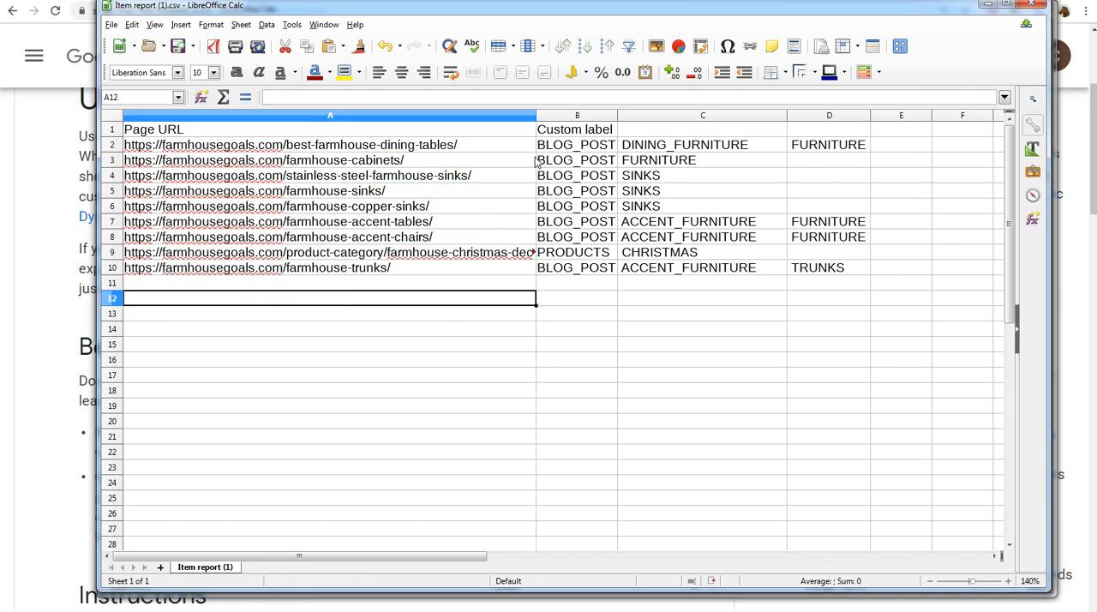
pyautogui.click(576, 149)
pyautogui.moveTo(575, 156); pyautogui.dragTo(566, 270)
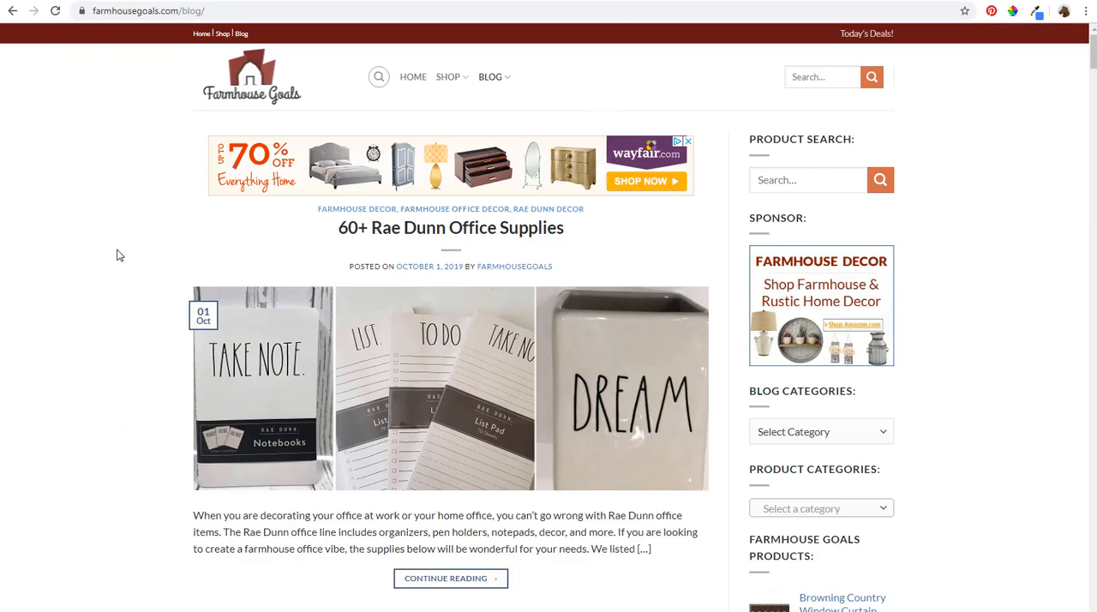
# - On the Farmhouse Goals blog, open the Rae Dunn Office Supplies and Farmhouse Mirrors and Rustic Mirrors posts in new tabs
pyautogui.rightClick(381, 240)
pyautogui.click(397, 246)
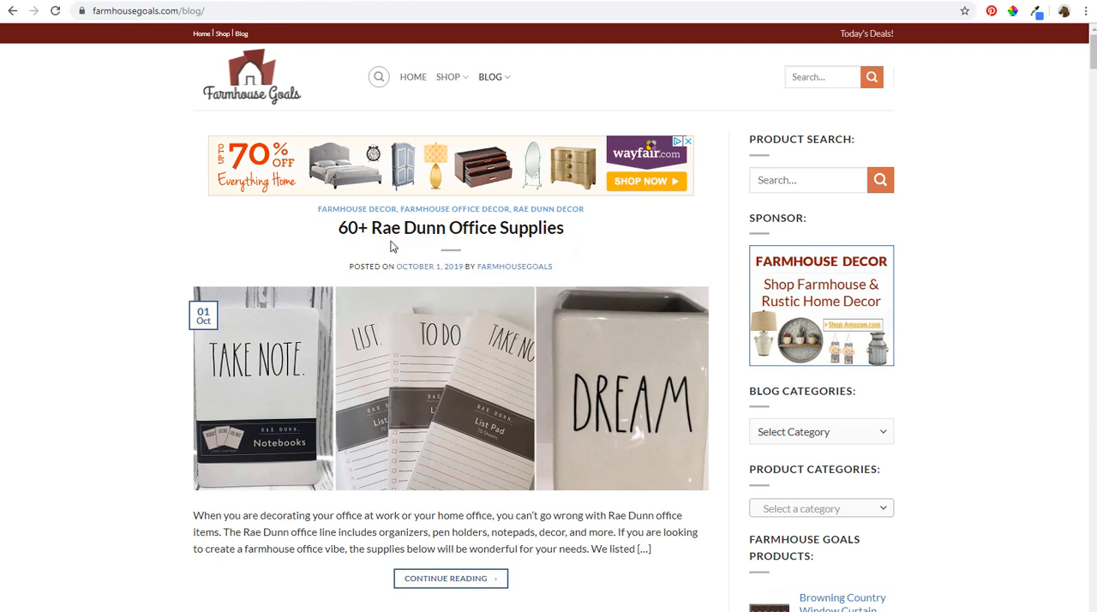
pyautogui.scroll(-5, 152, 364)
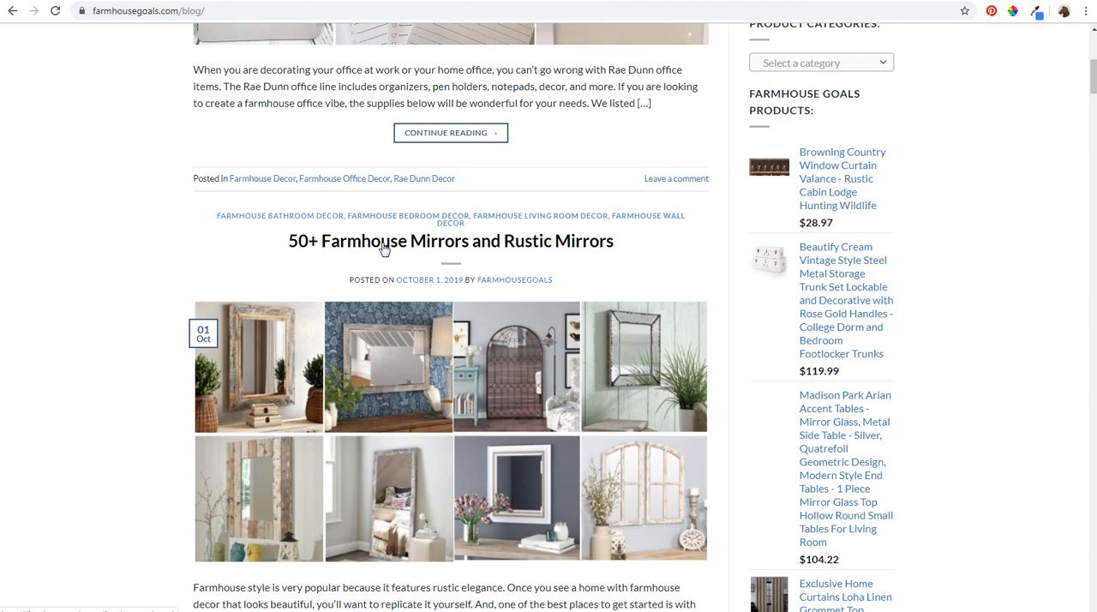
pyautogui.rightClick(383, 248)
pyautogui.click(387, 252)
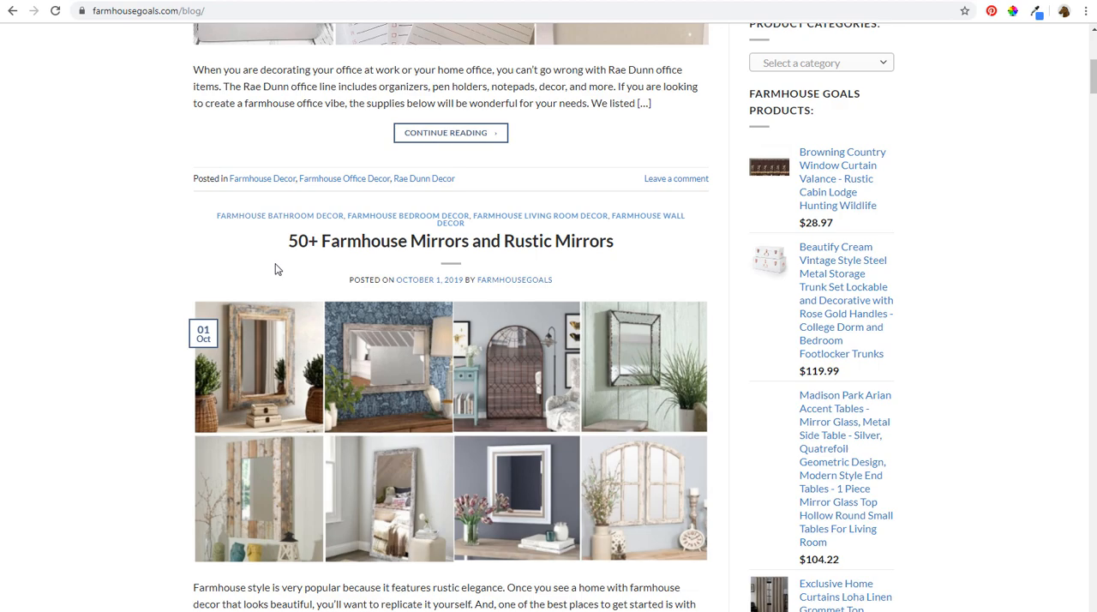
# - Look through the 60+ Rae Dunn Office Supplies post and copy its page URL
pyautogui.click(580, 1)
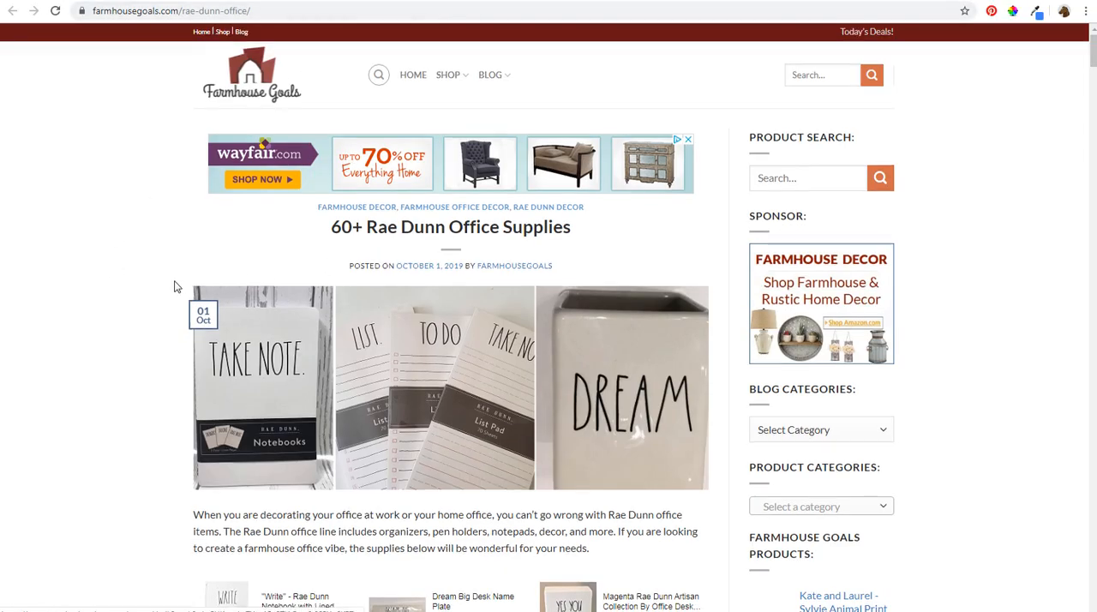
pyautogui.scroll(-2, 174, 286)
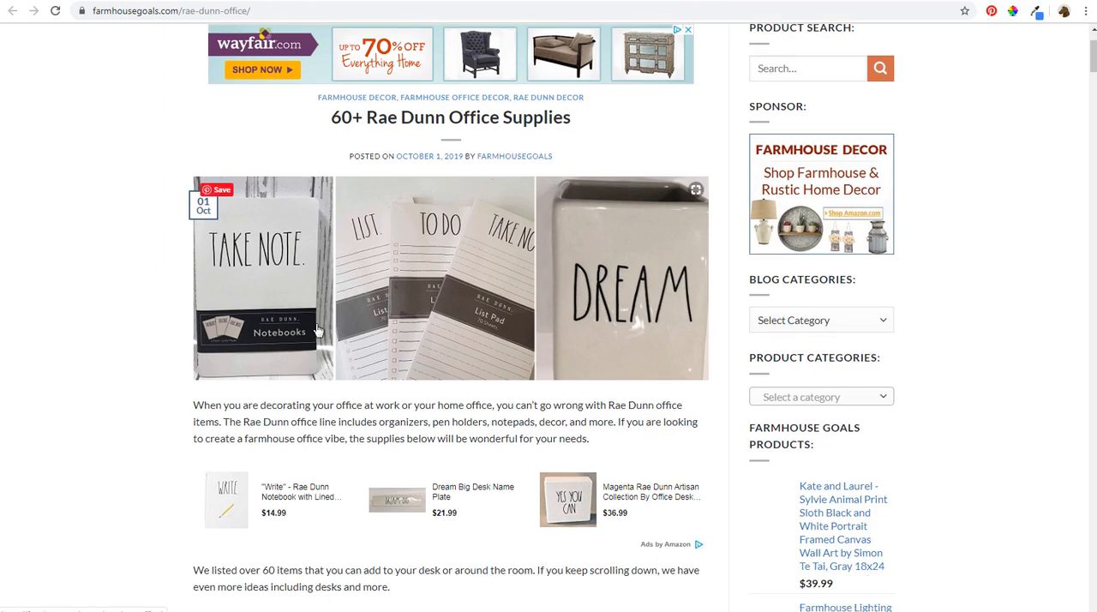
pyautogui.scroll(-1, 317, 330)
pyautogui.scroll(2, 162, 274)
pyautogui.scroll(-5, 172, 269)
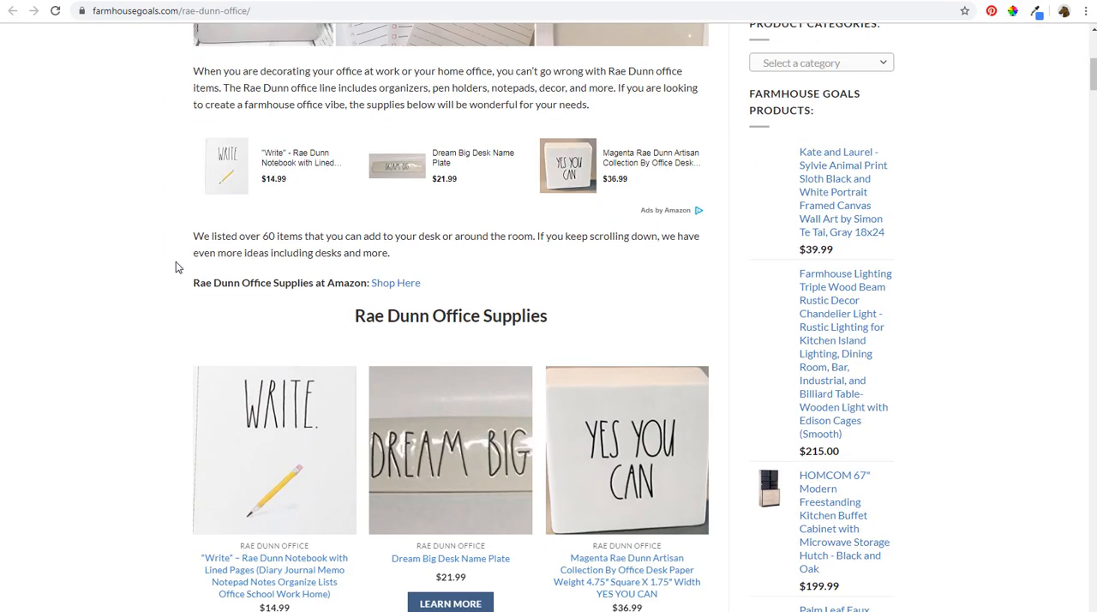
pyautogui.scroll(-5, 177, 264)
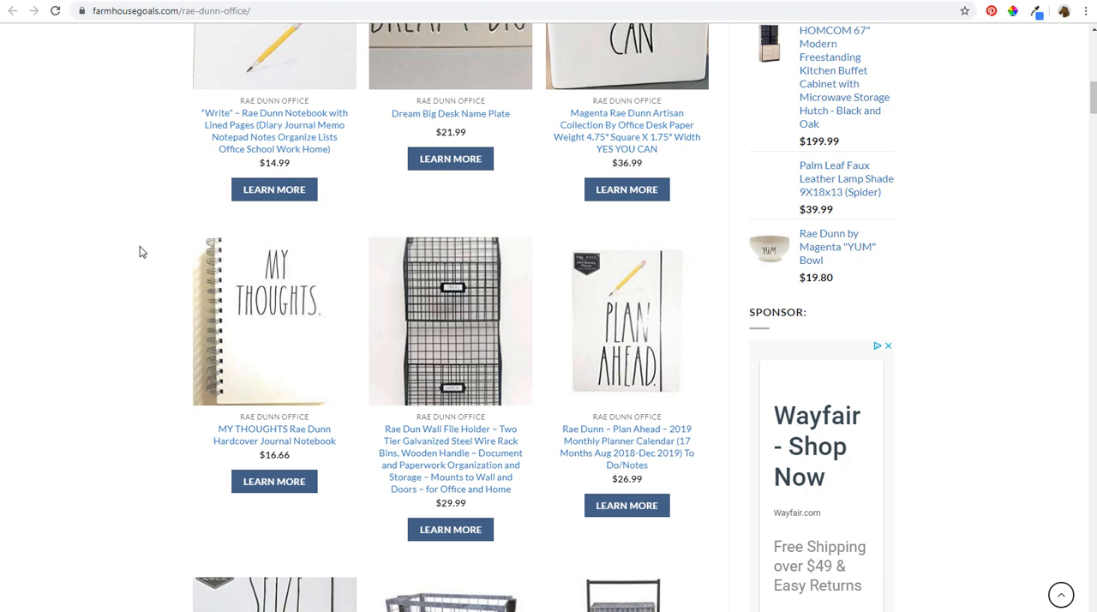
pyautogui.click(178, 12)
pyautogui.hotkey('ctrl', 'c')
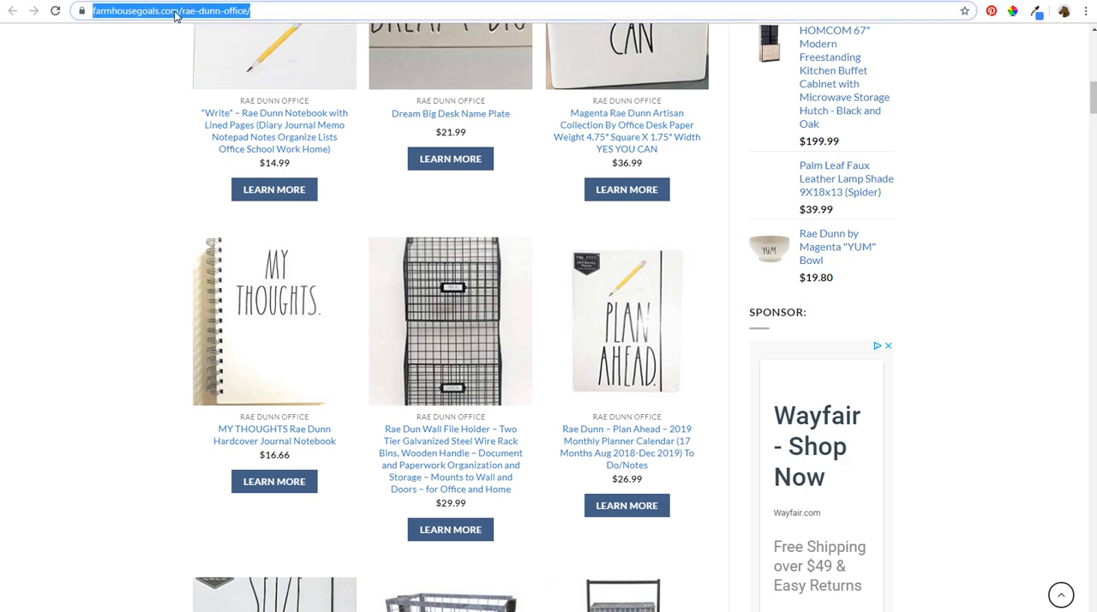
# - Paste the rae-dunn-office URL as unformatted text into cell A11 of Item report (1).csv
pyautogui.click(199, 611)
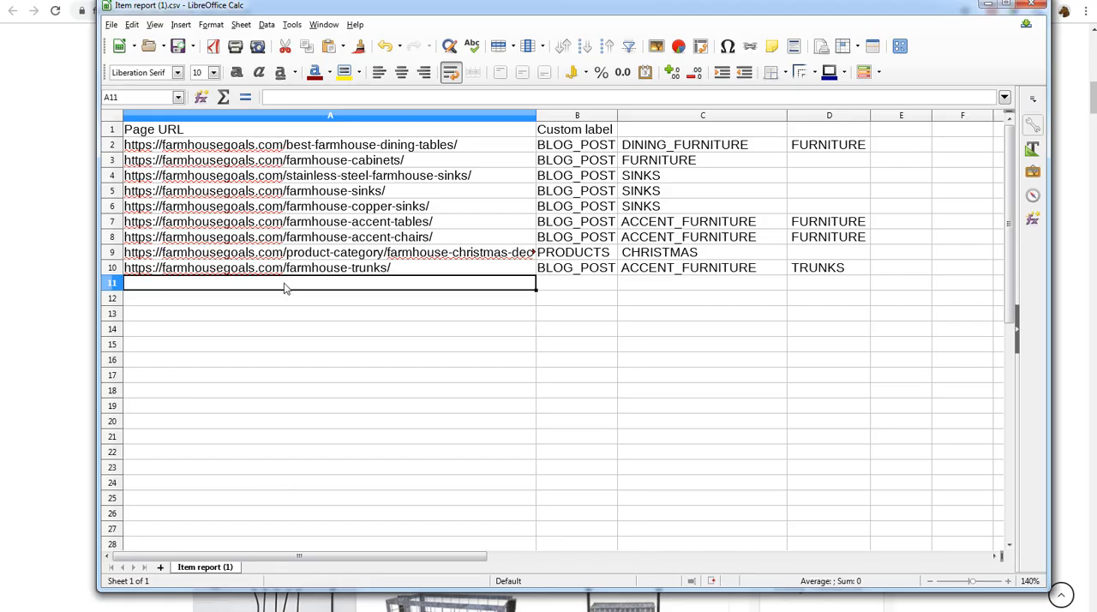
pyautogui.rightClick(287, 286)
pyautogui.click(480, 289)
pyautogui.rightClick(264, 289)
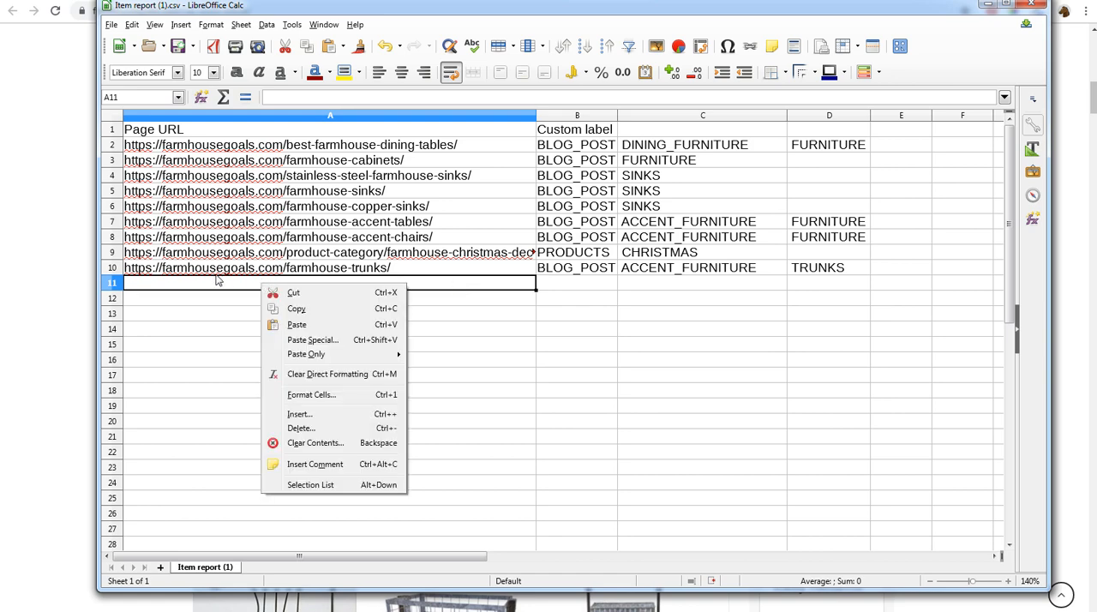
pyautogui.click(333, 341)
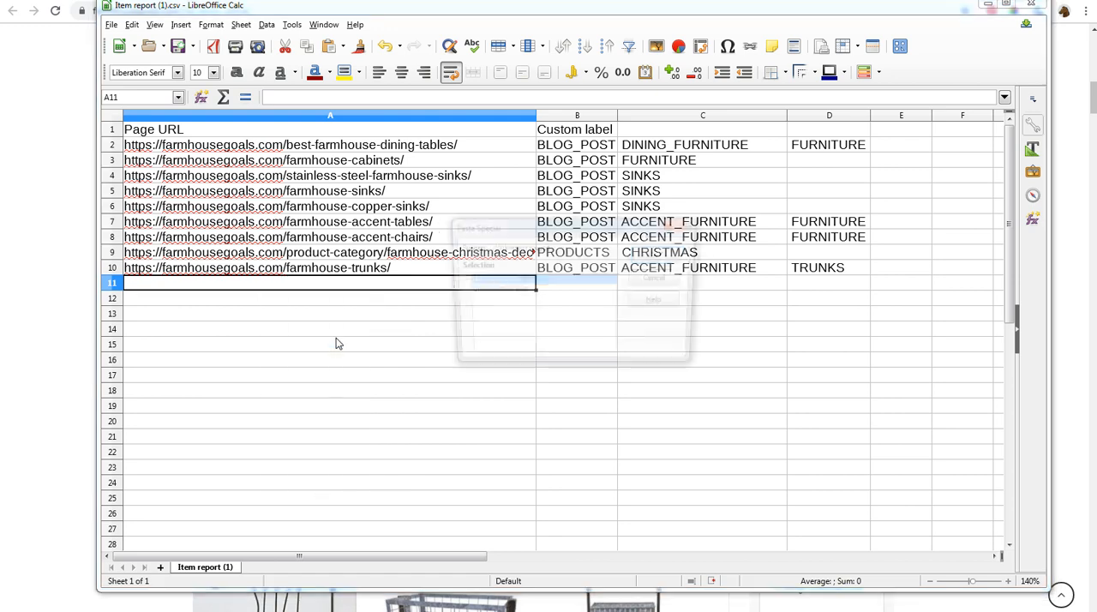
pyautogui.click(496, 292)
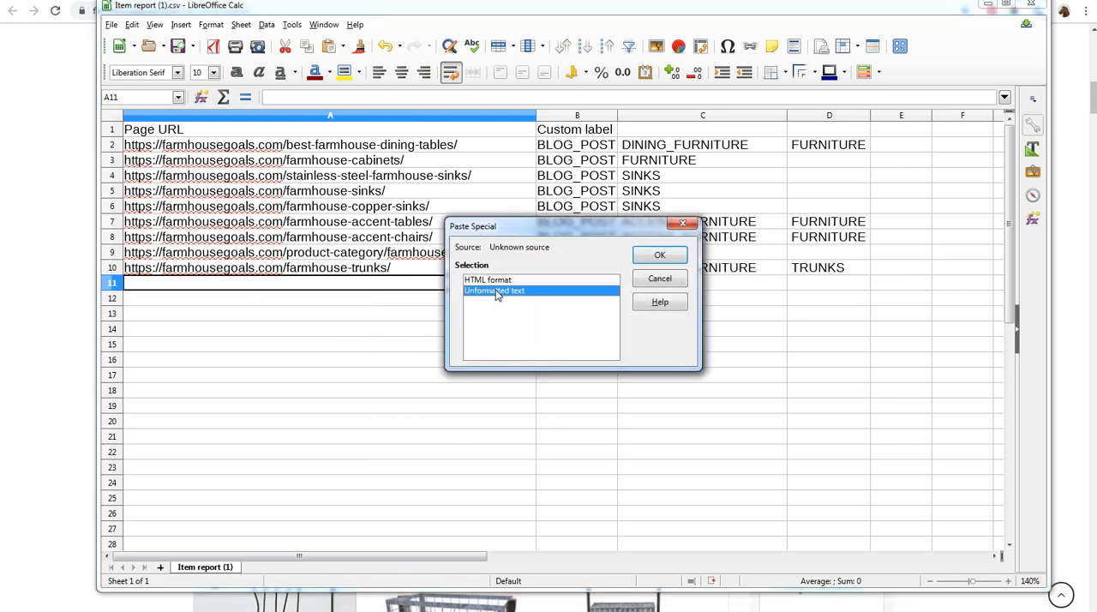
pyautogui.click(659, 256)
pyautogui.click(404, 312)
pyautogui.click(415, 288)
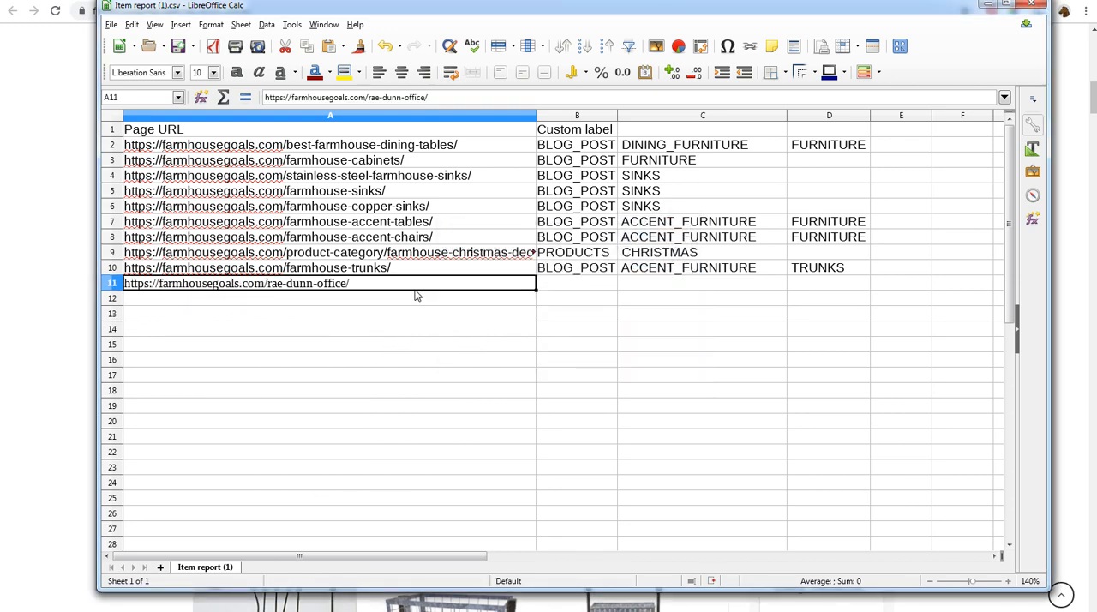
pyautogui.click(408, 271)
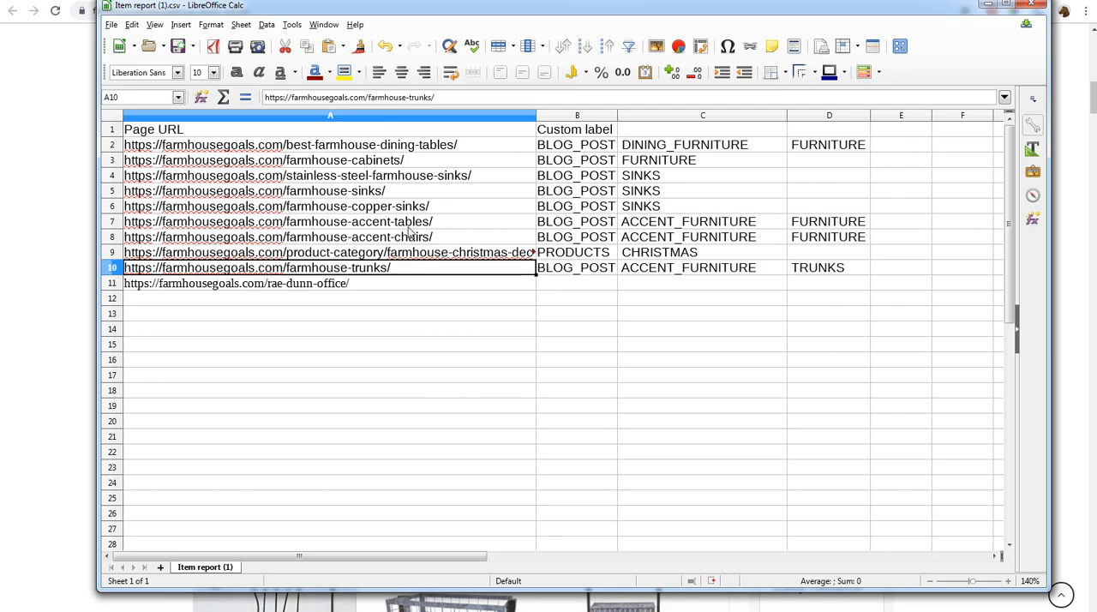
pyautogui.click(411, 161)
pyautogui.click(376, 293)
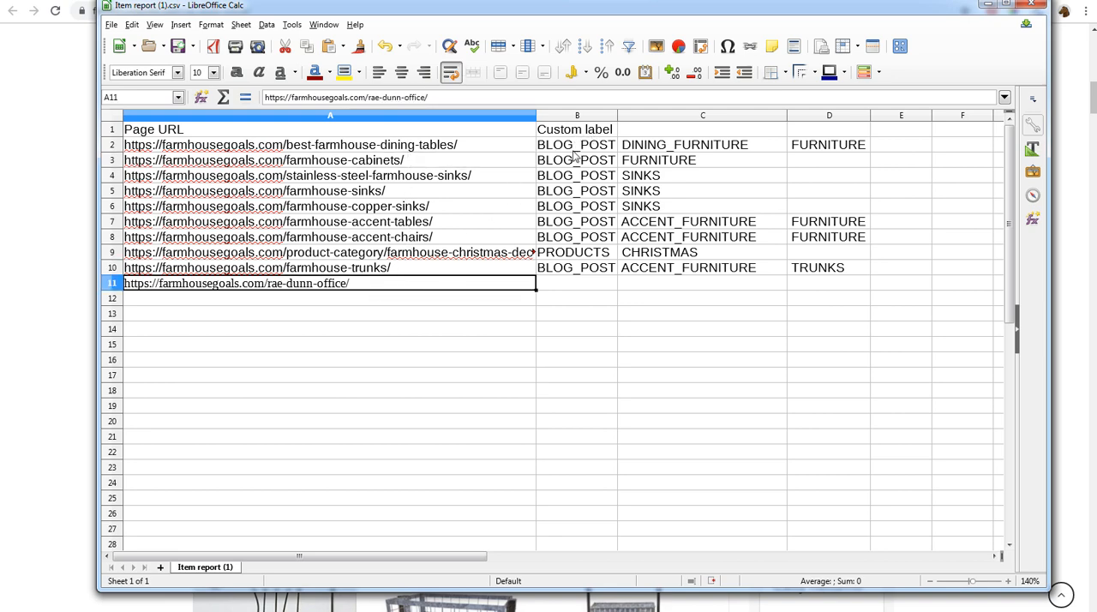
# - Give the rae-dunn-office row the custom labels BLOG_POST, RAE_DUNN and OFFICE in columns B to D
pyautogui.click(581, 289)
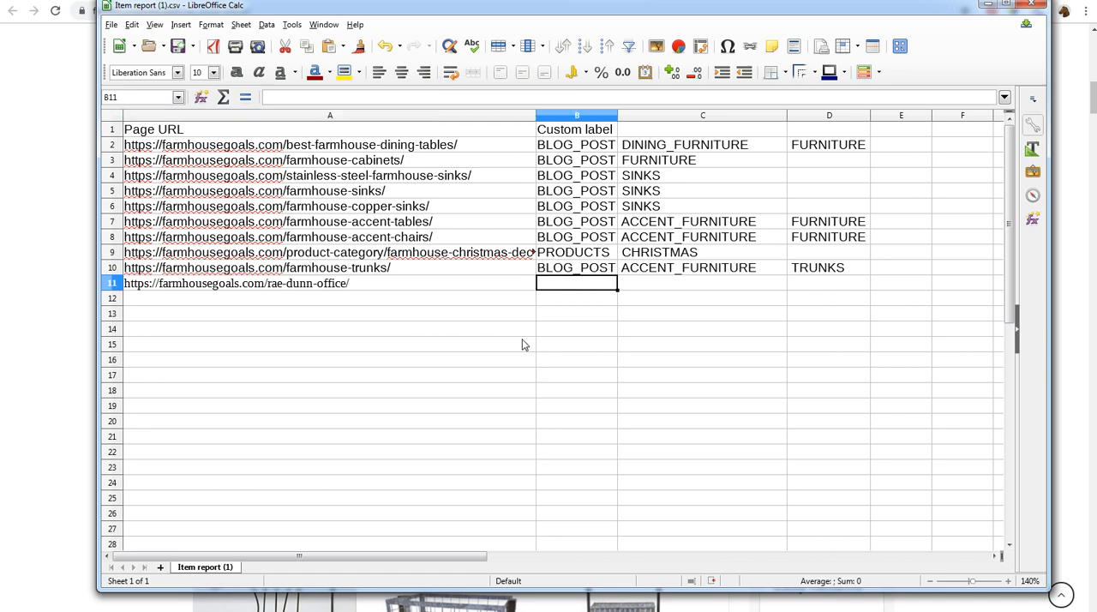
pyautogui.write('BLOG_POST')
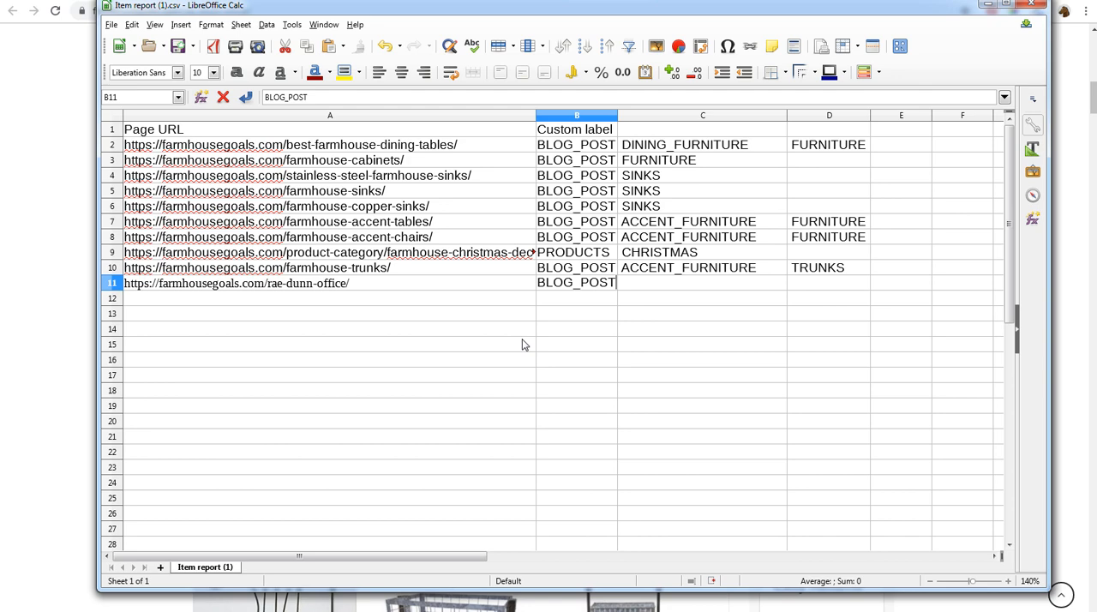
pyautogui.press('Return')
pyautogui.click(696, 287)
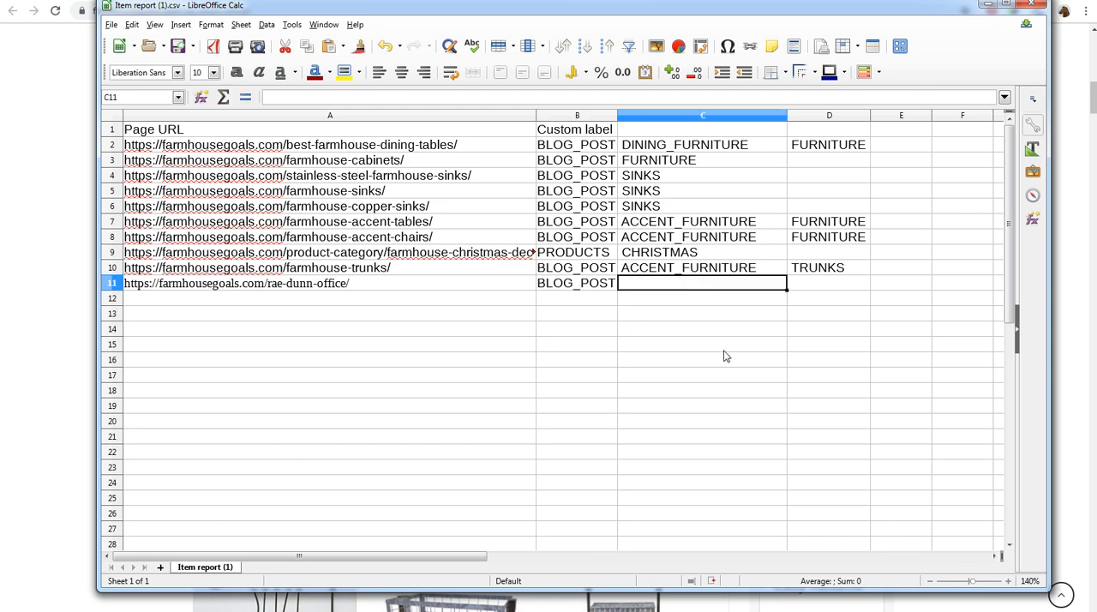
pyautogui.write('RAE_')
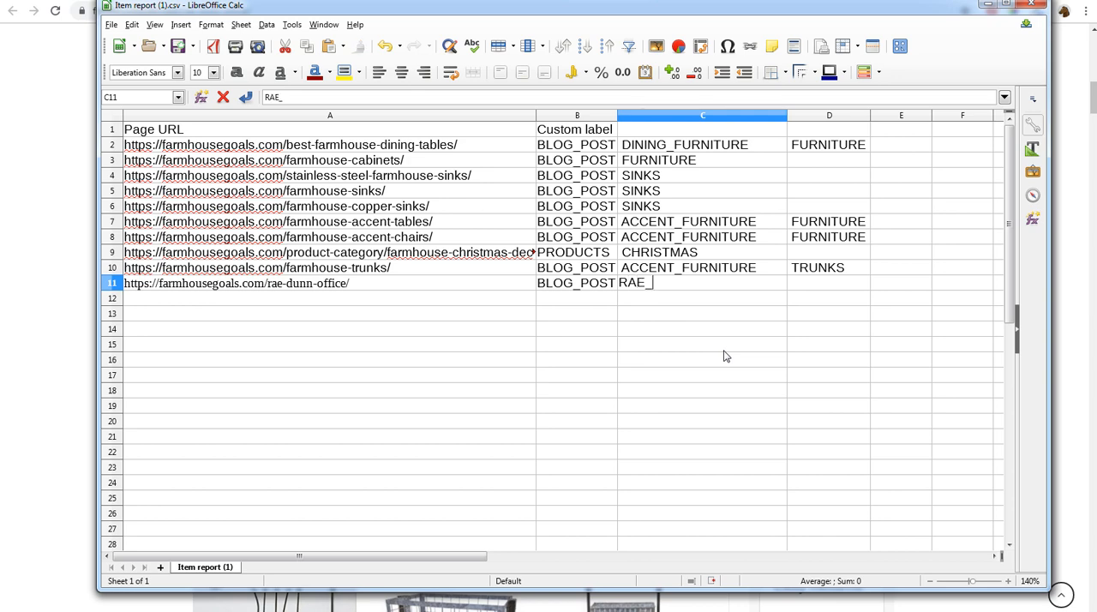
pyautogui.write('DUNN')
pyautogui.click(858, 422)
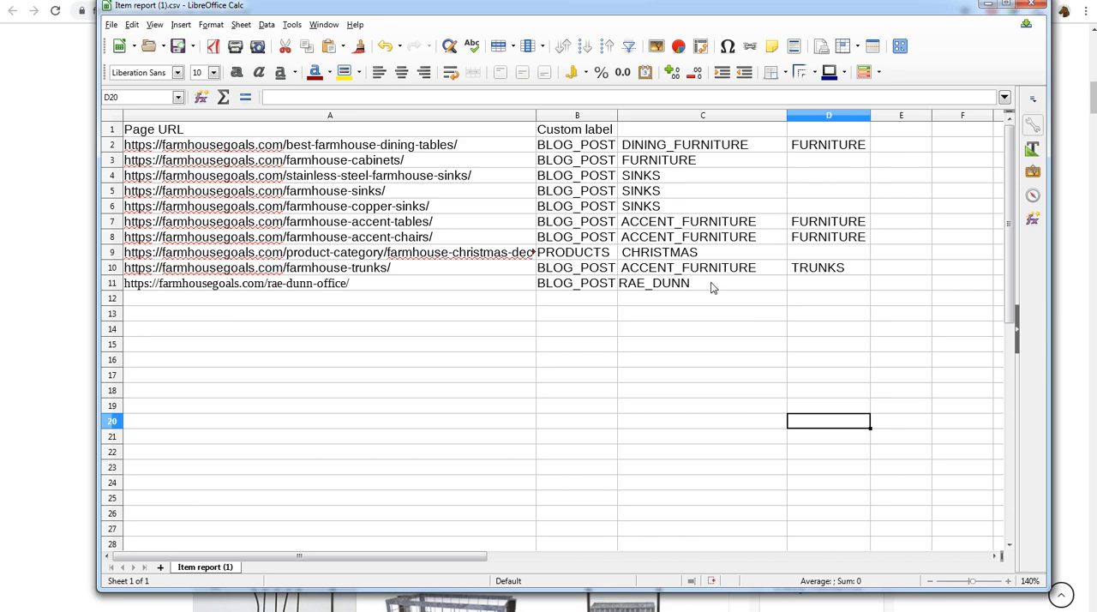
pyautogui.click(818, 288)
pyautogui.write('OFFIC')
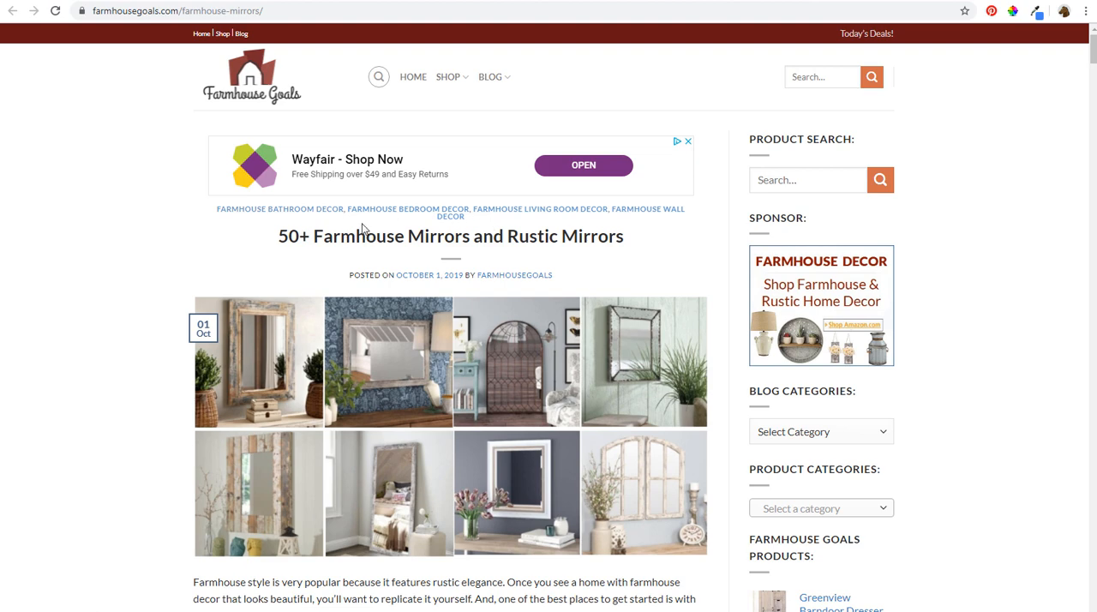
# - Copy the farmhouse-mirrors post's URL from the browser and paste it as unformatted text into cell A12 of Item report (1).csv
pyautogui.click(158, 11)
pyautogui.hotkey('ctrl', 'c')
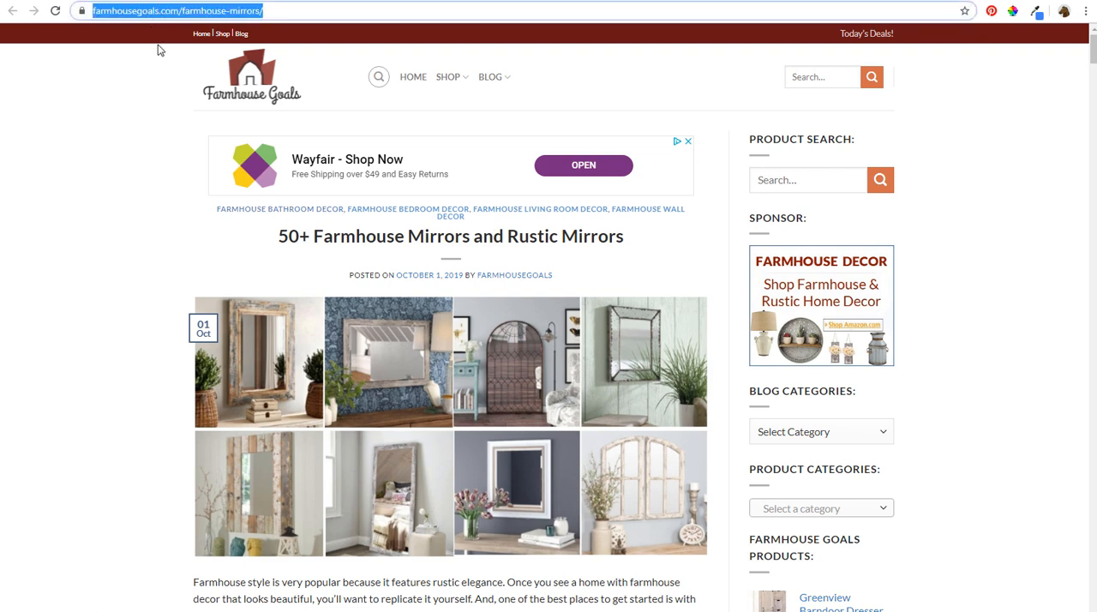
pyautogui.click(202, 611)
pyautogui.click(155, 581)
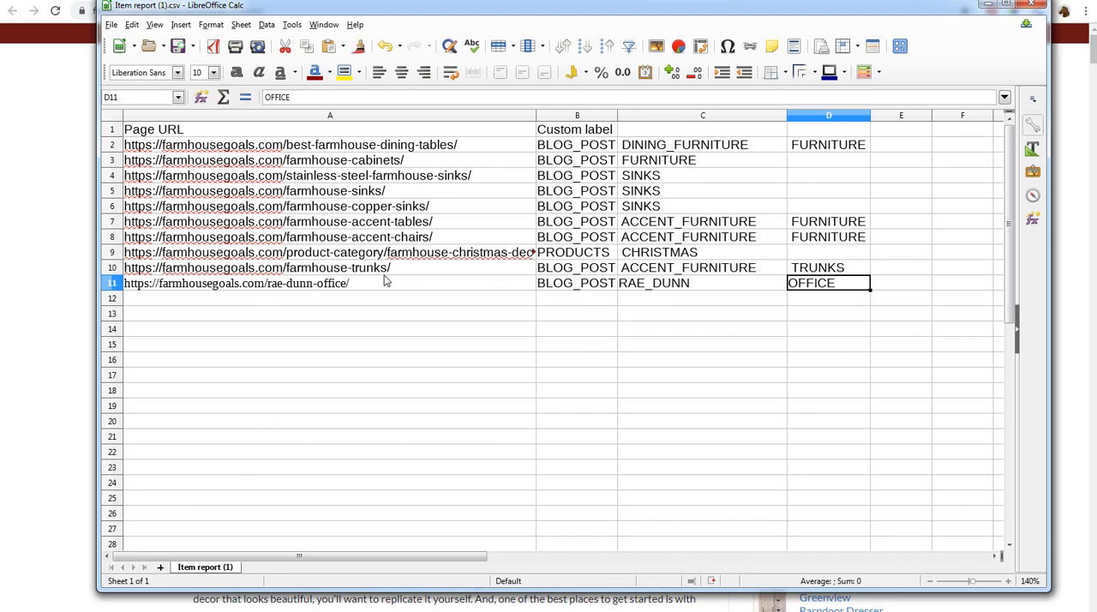
pyautogui.click(268, 301)
pyautogui.rightClick(268, 301)
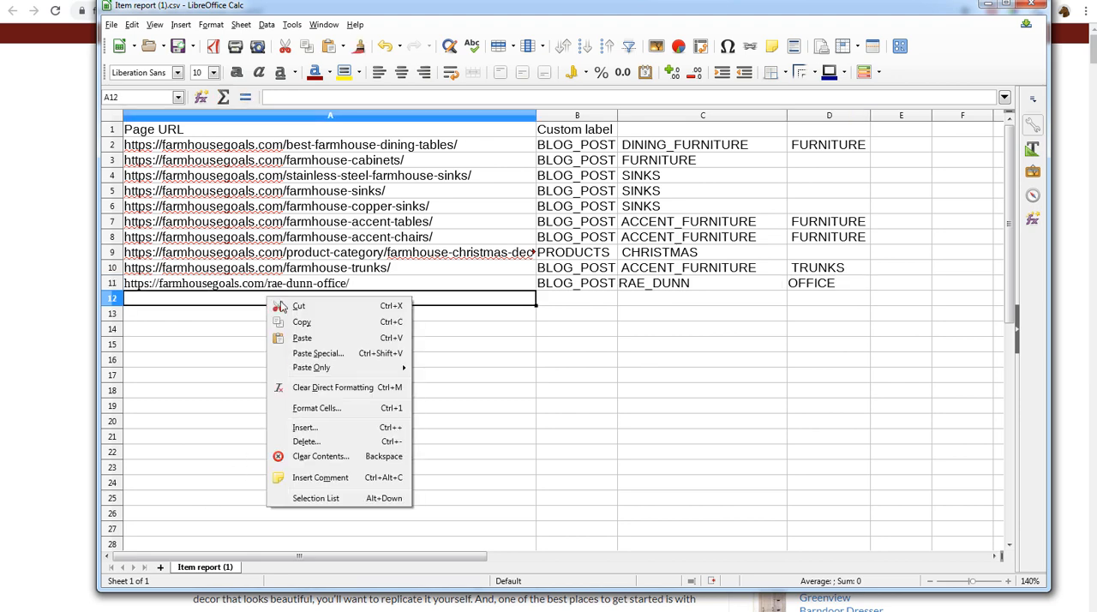
pyautogui.click(339, 353)
pyautogui.click(512, 291)
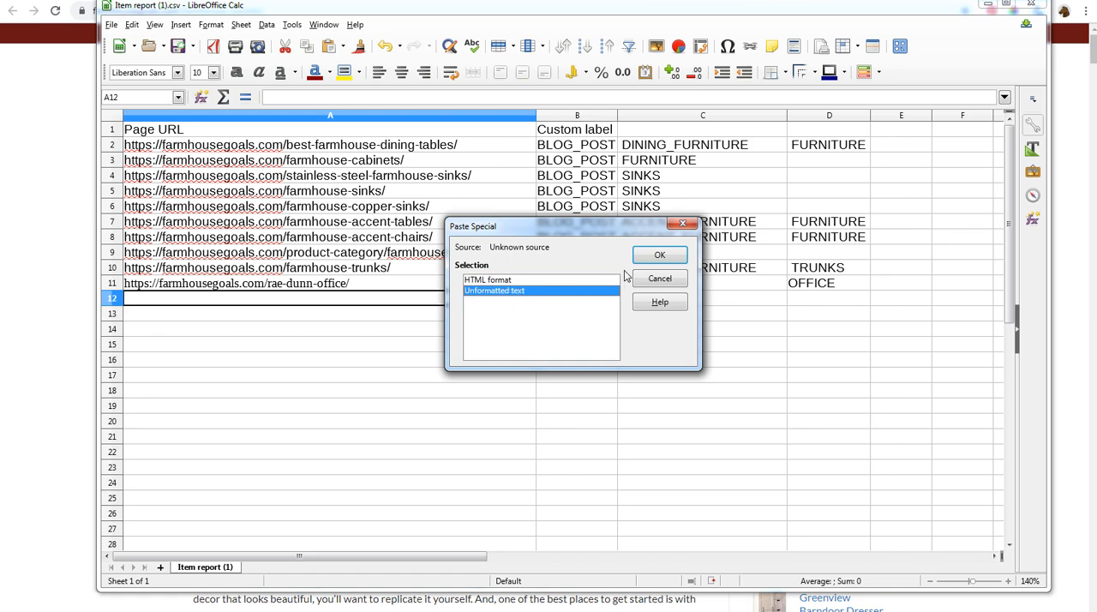
pyautogui.click(659, 255)
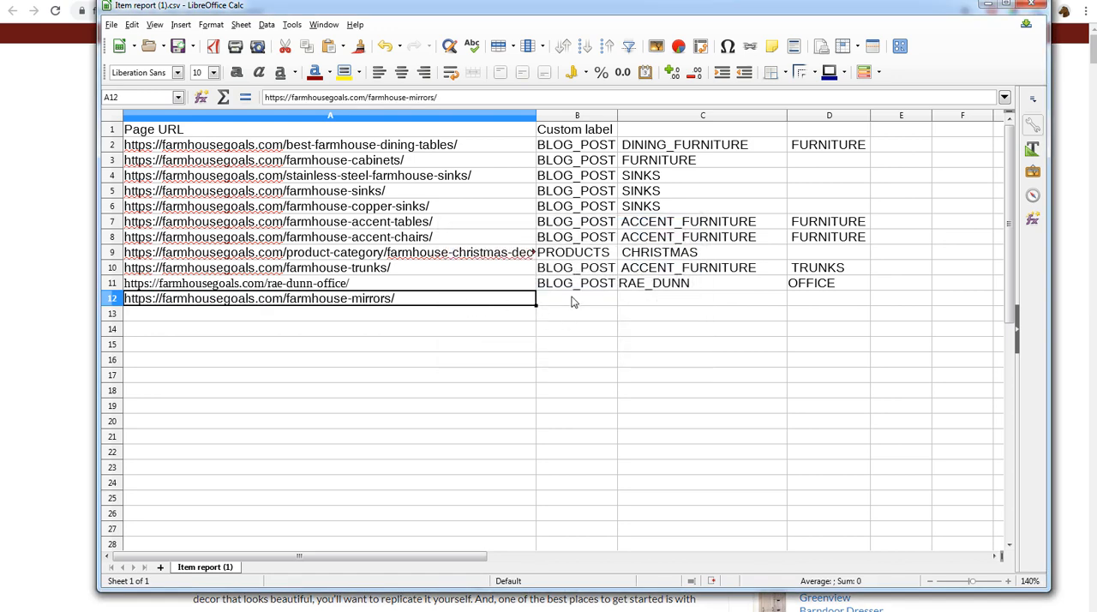
# - Give the farmhouse-mirrors row the custom labels BLOG_POST, MIRRORS and WALL_DECOR in columns B to D
pyautogui.click(579, 301)
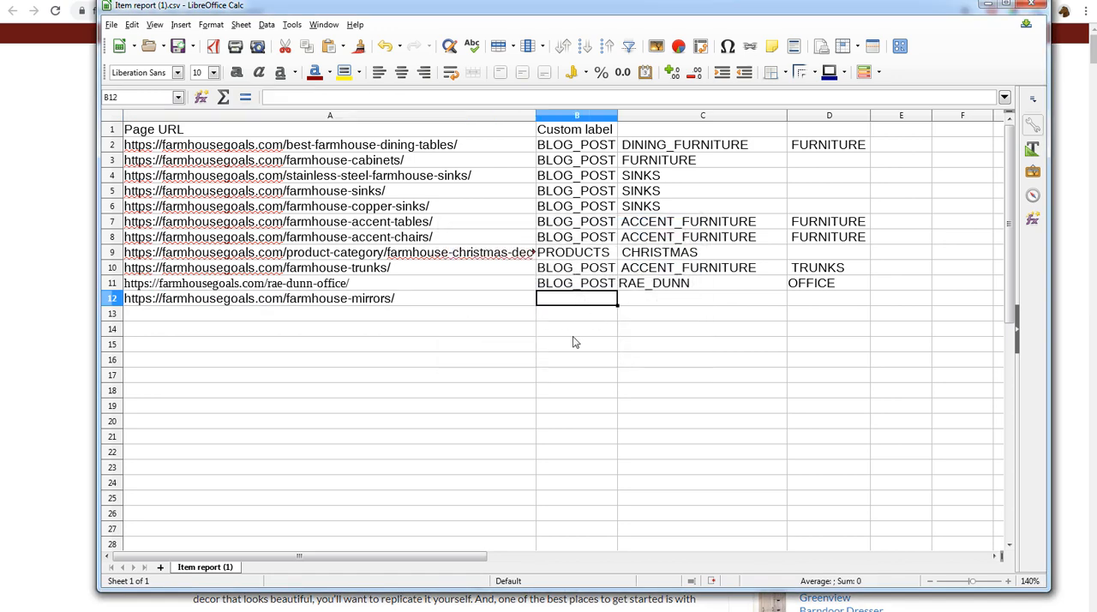
pyautogui.write('BLOG_PO')
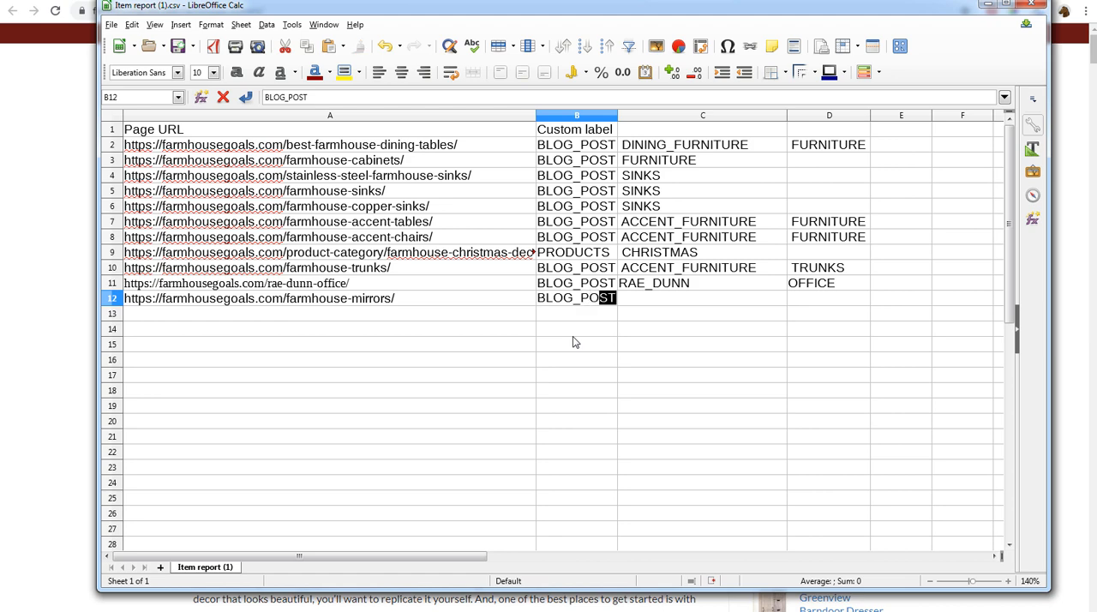
pyautogui.write('ST')
pyautogui.press('Tab')
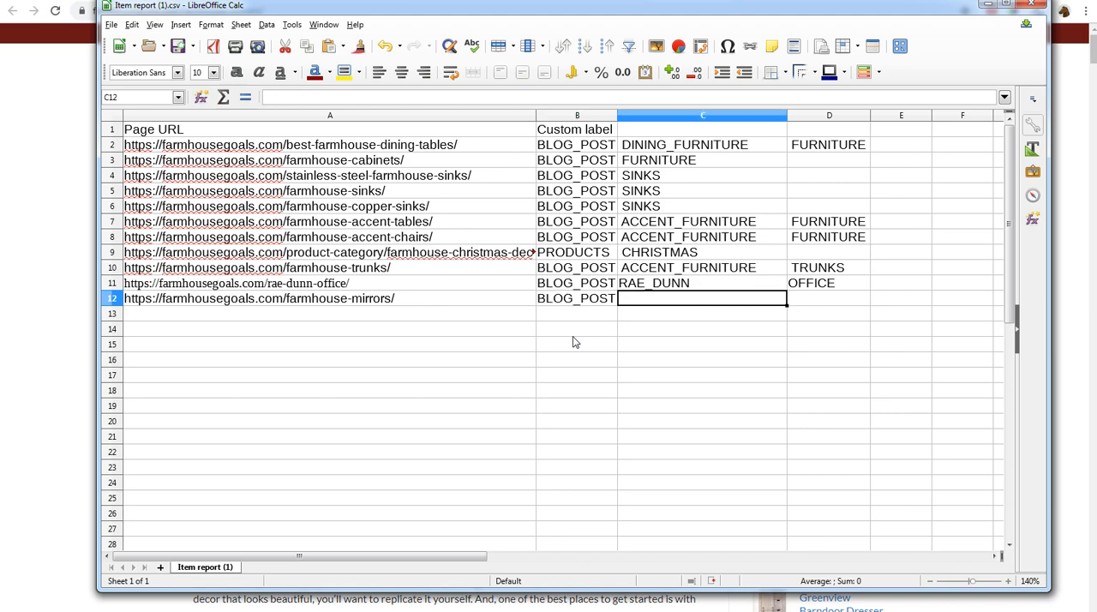
pyautogui.write('MIRRORS')
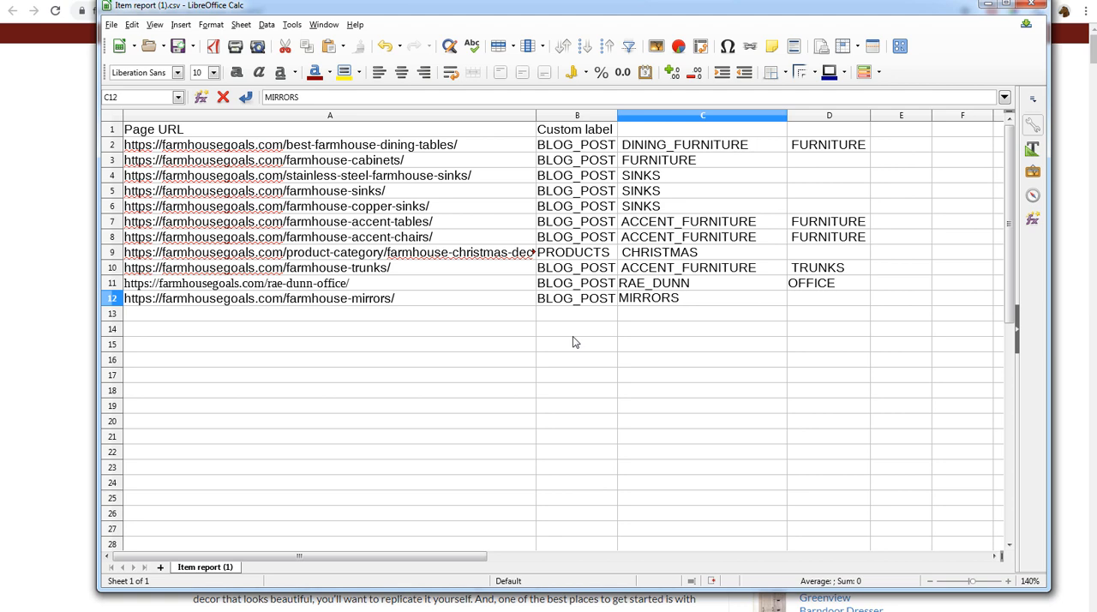
pyautogui.press('Tab')
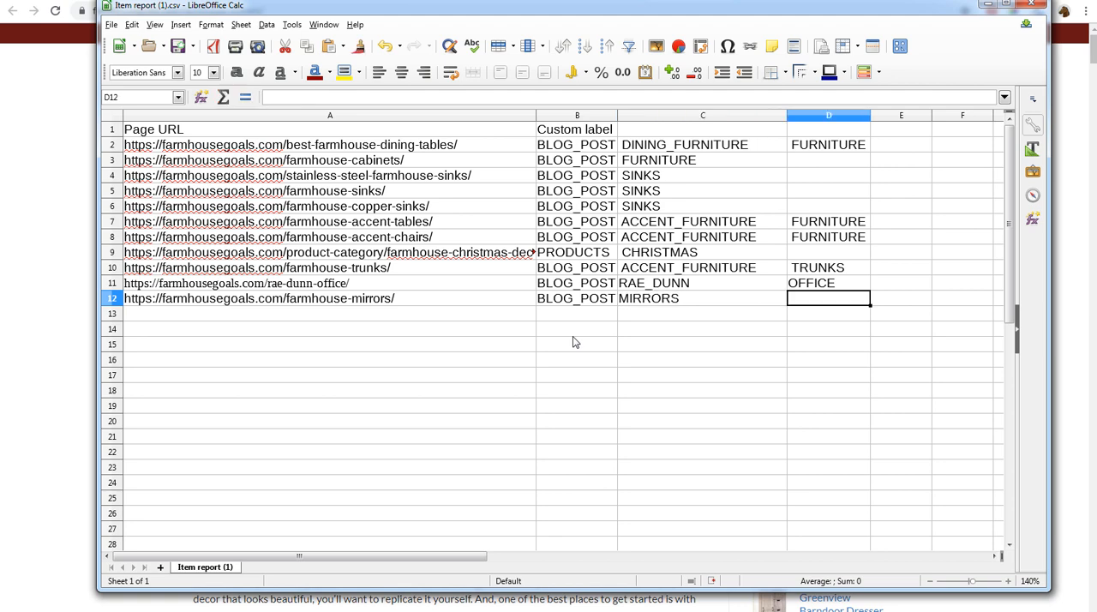
pyautogui.write('WALL_DECOR')
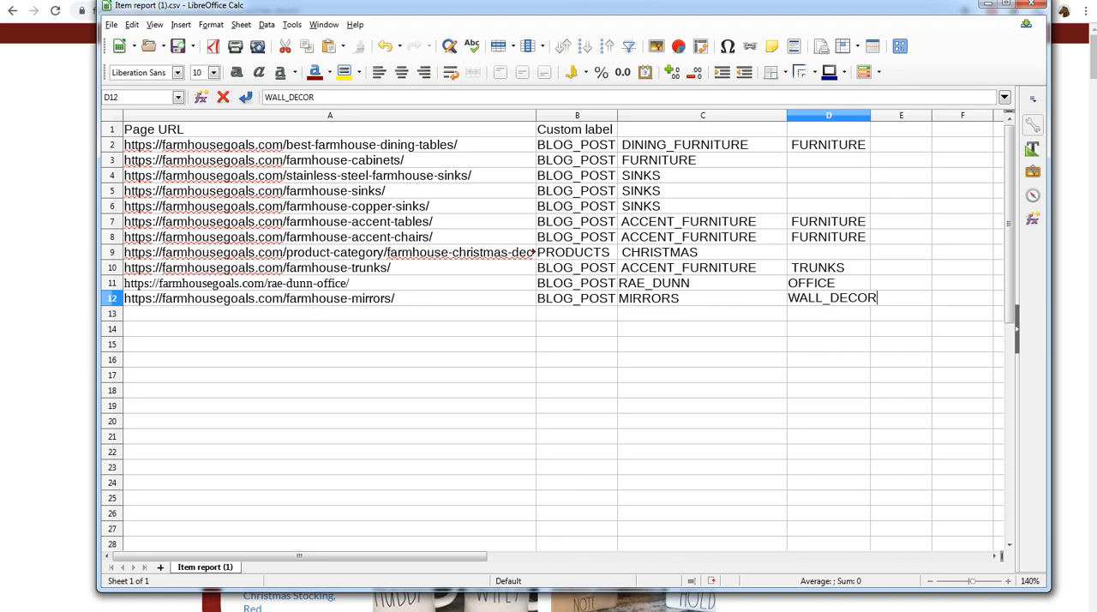
# - Copy the Rae Dunn Pottery category page's URL from the browser and paste it as unformatted text into cell A13 of Item report (1).csv
pyautogui.hotkey('alt', 'Tab')
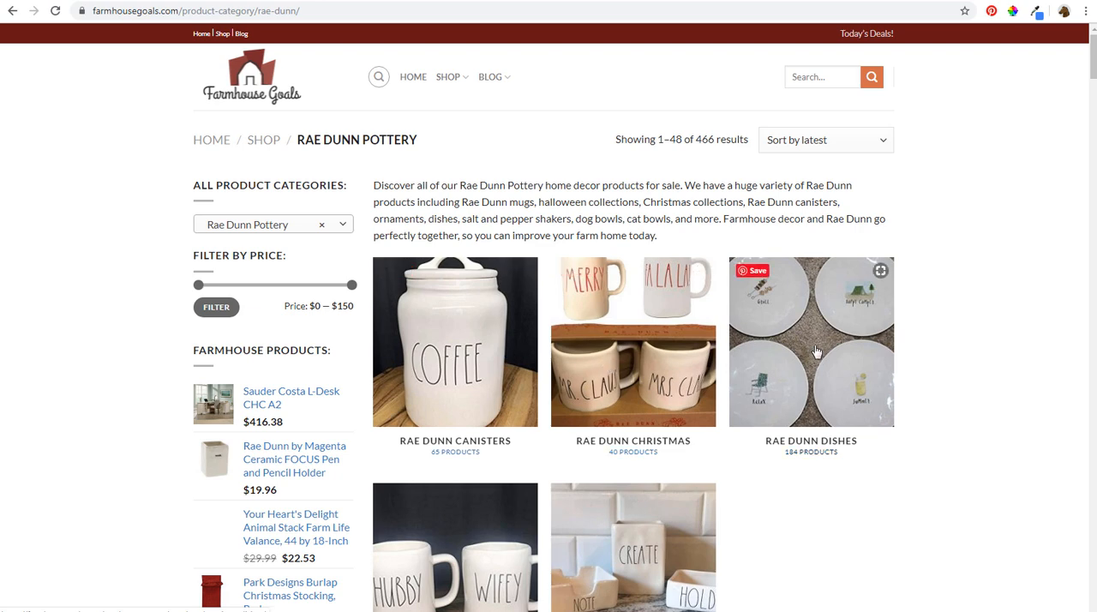
pyautogui.click(173, 12)
pyautogui.hotkey('ctrl', 'c')
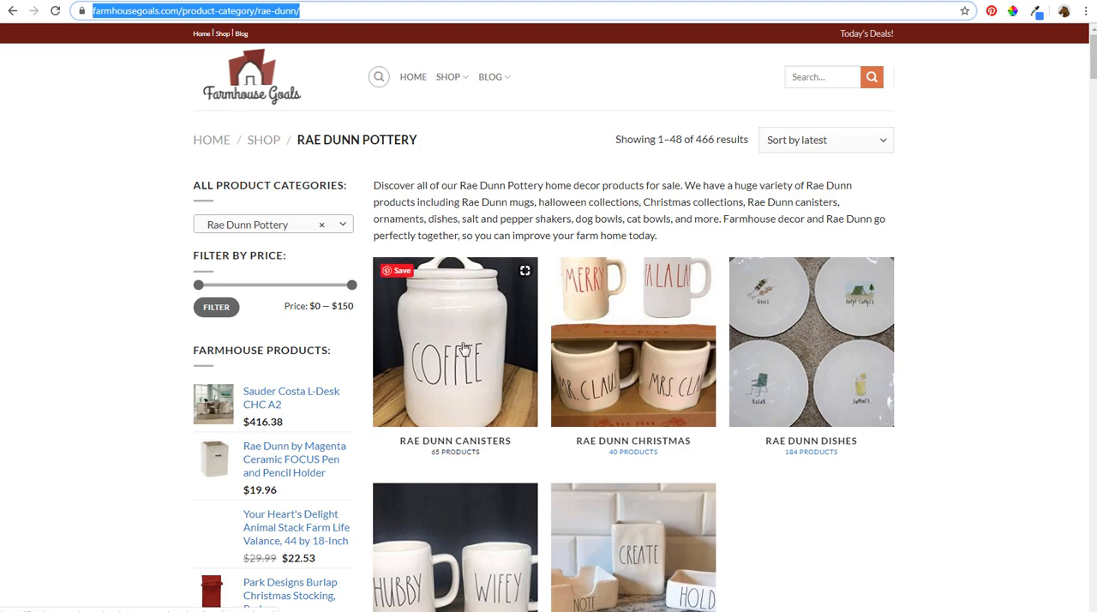
pyautogui.click(225, 611)
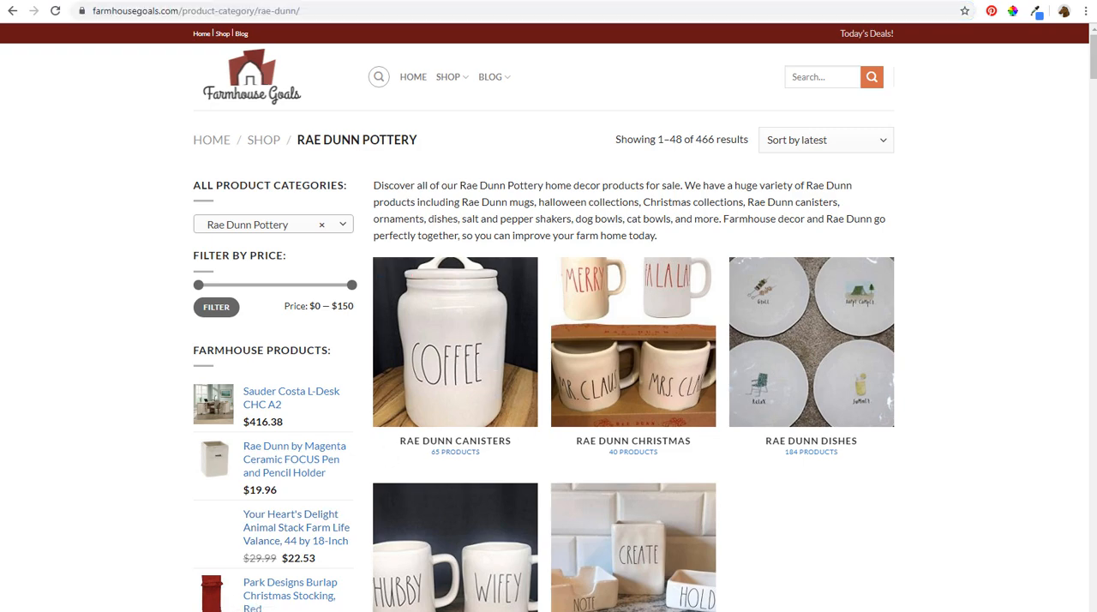
pyautogui.click(156, 603)
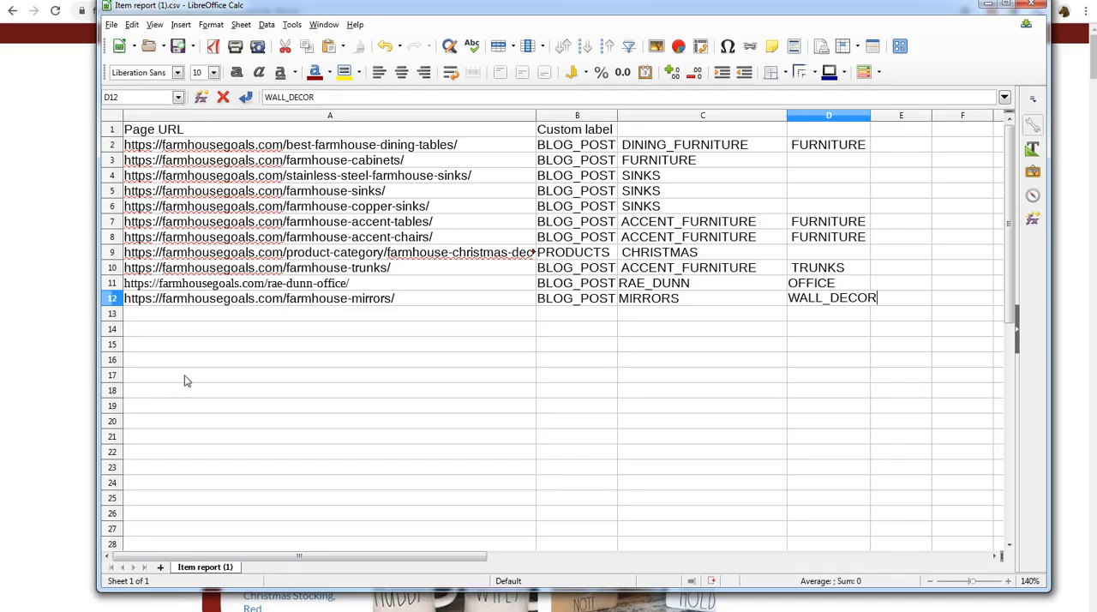
pyautogui.rightClick(233, 318)
pyautogui.click(283, 370)
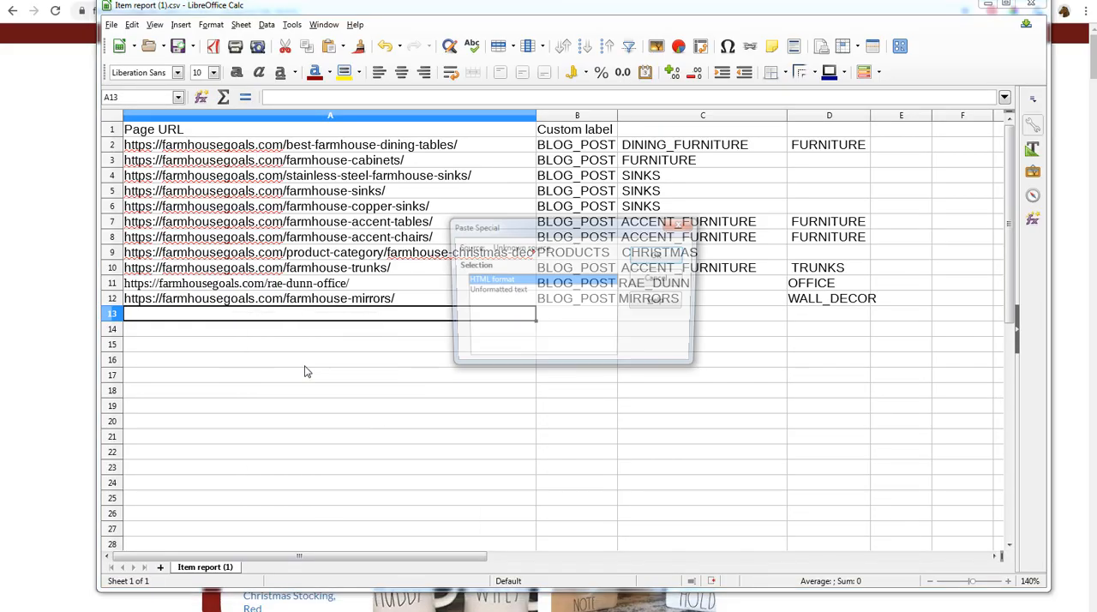
pyautogui.click(496, 291)
pyautogui.click(662, 255)
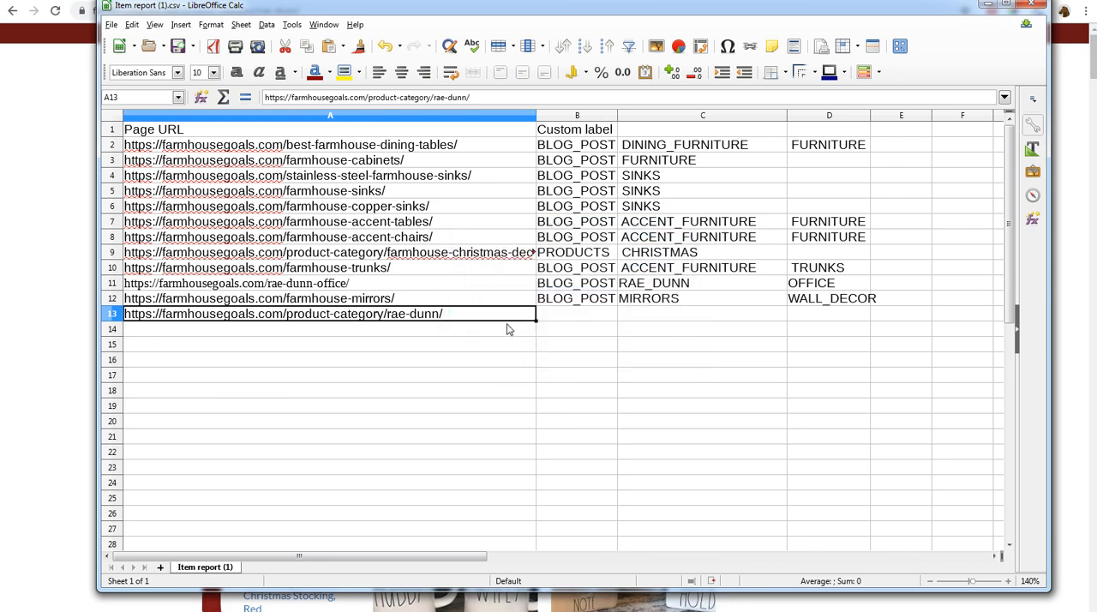
# - Give the product-category/rae-dunn row the custom labels PRODUCTS and RAE_DUNN in columns B and C
pyautogui.click(588, 314)
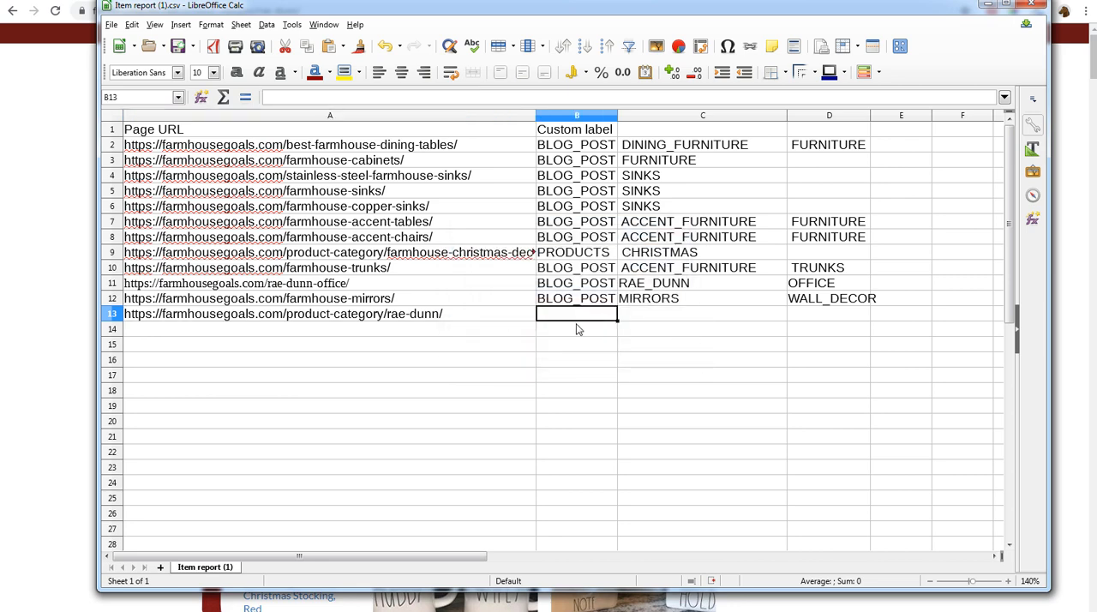
pyautogui.write('PRODUCTS')
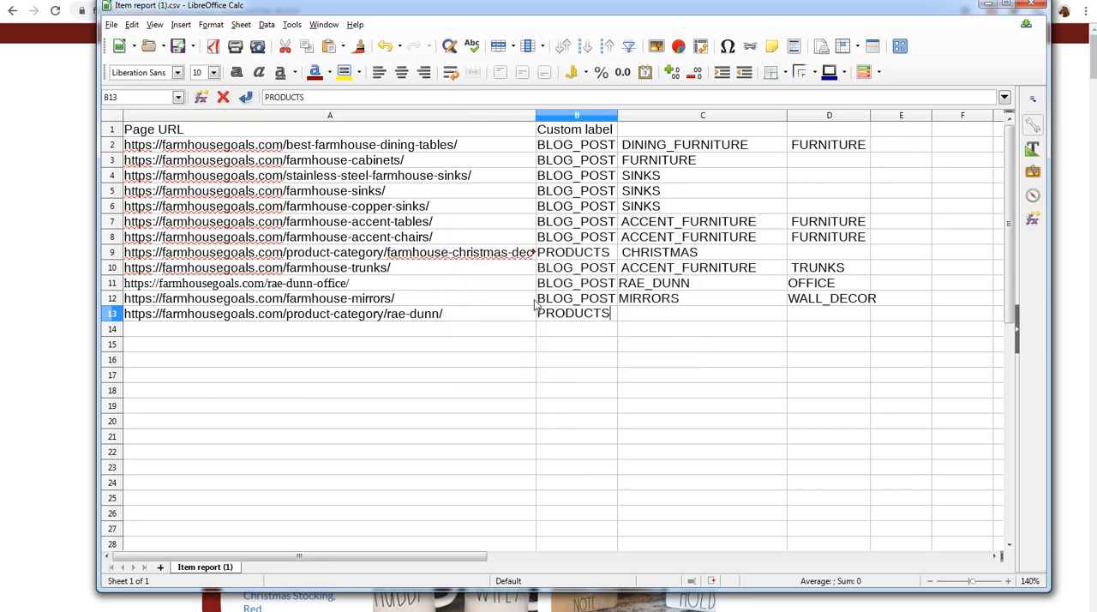
pyautogui.click(403, 253)
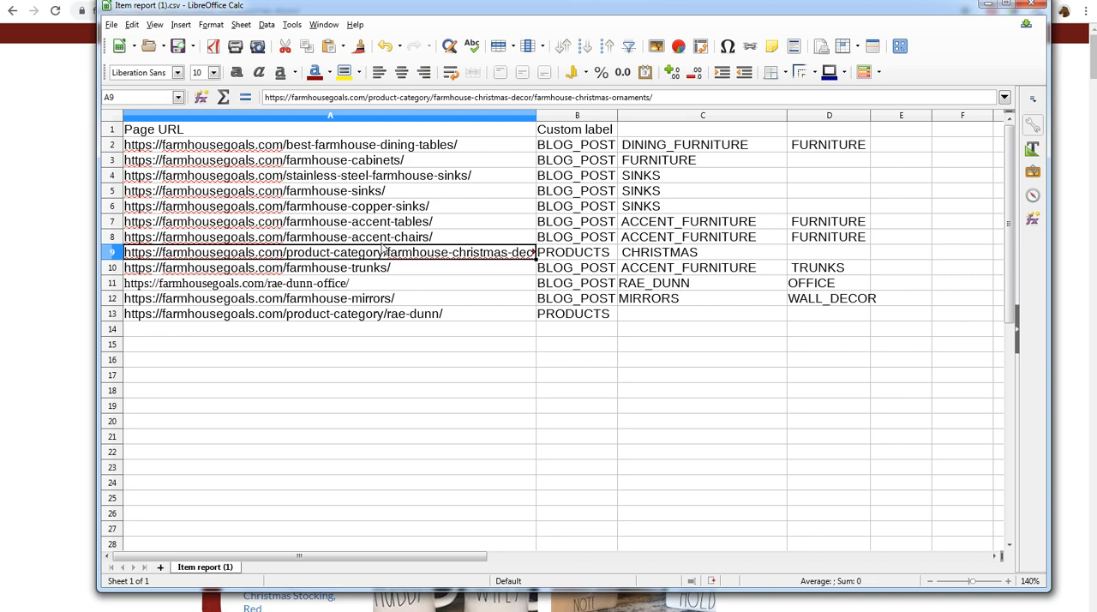
pyautogui.click(659, 317)
pyautogui.write('RAE_DUNN')
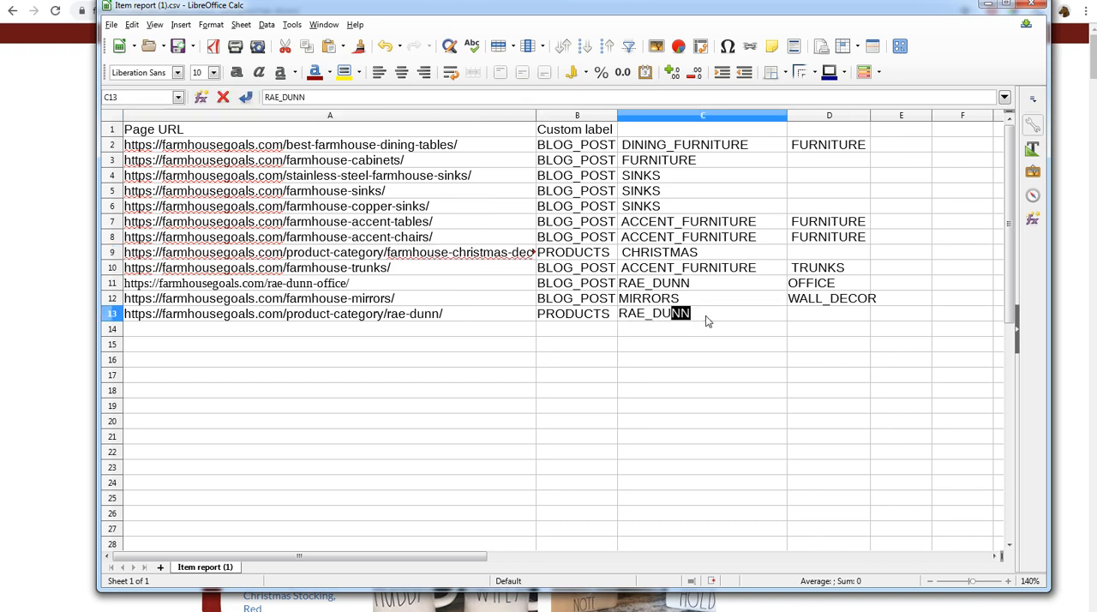
pyautogui.click(705, 362)
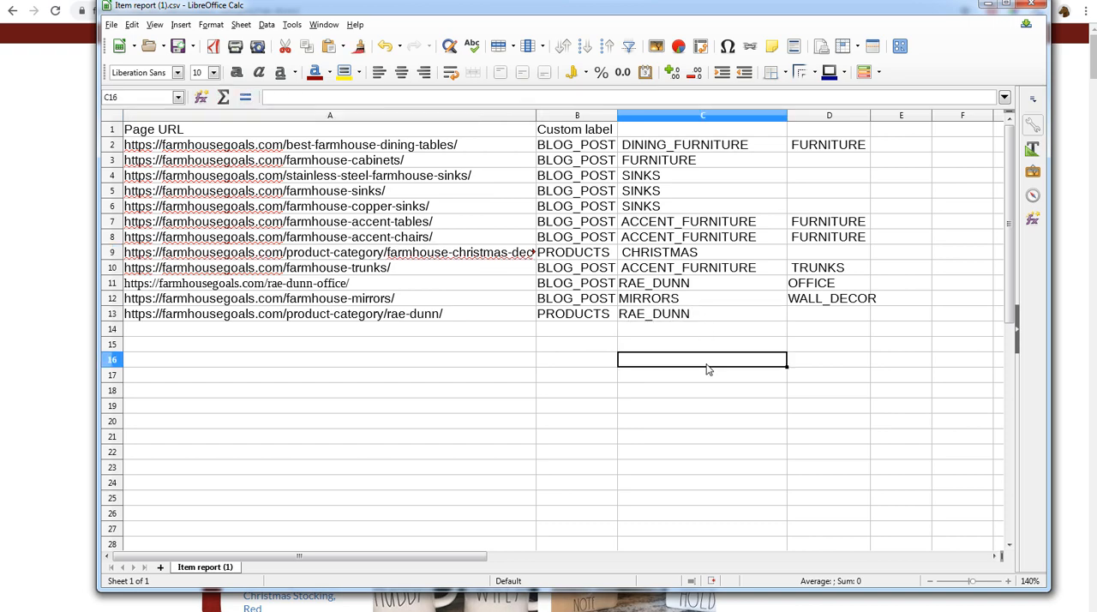
# - Copy the Rae Dunn Canisters category's link address from the shop page and paste it as unformatted text into cell A14 of Item report (1).csv
pyautogui.click(74, 346)
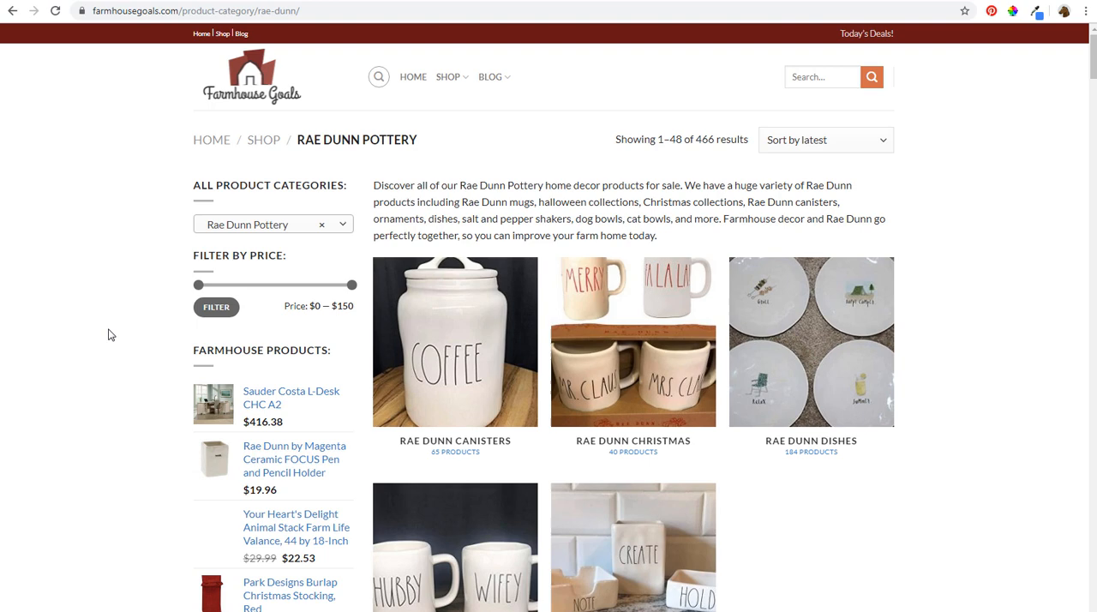
pyautogui.rightClick(466, 338)
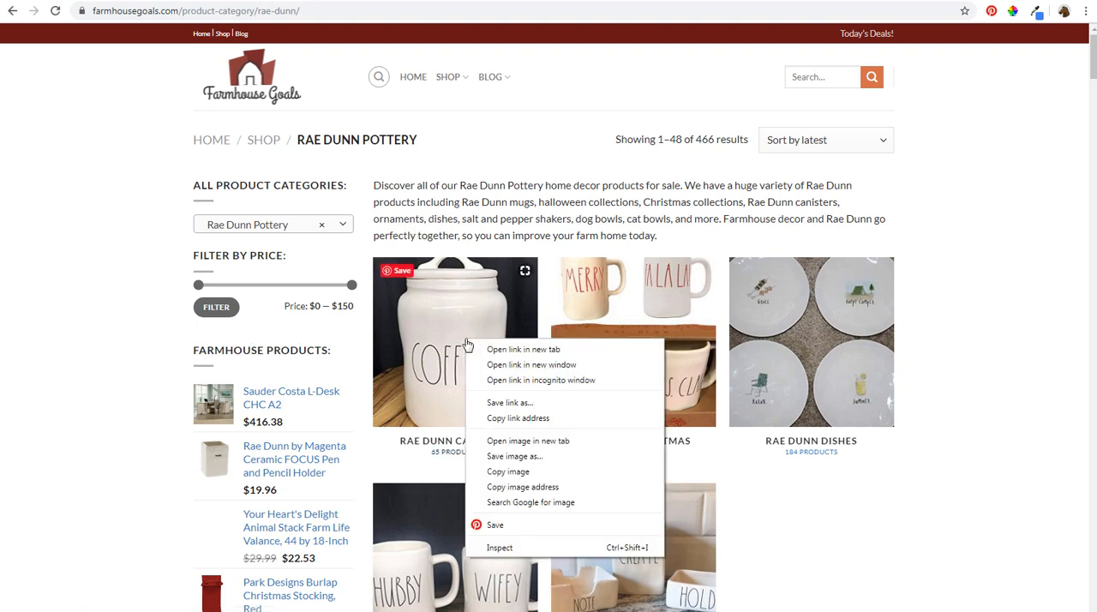
pyautogui.click(521, 418)
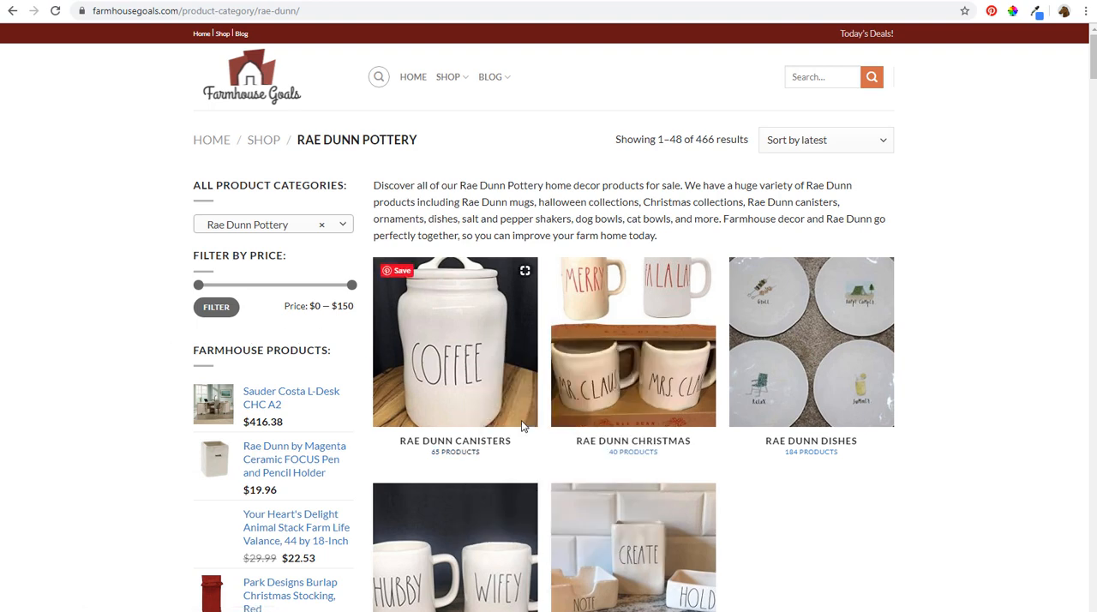
pyautogui.moveTo(203, 610)
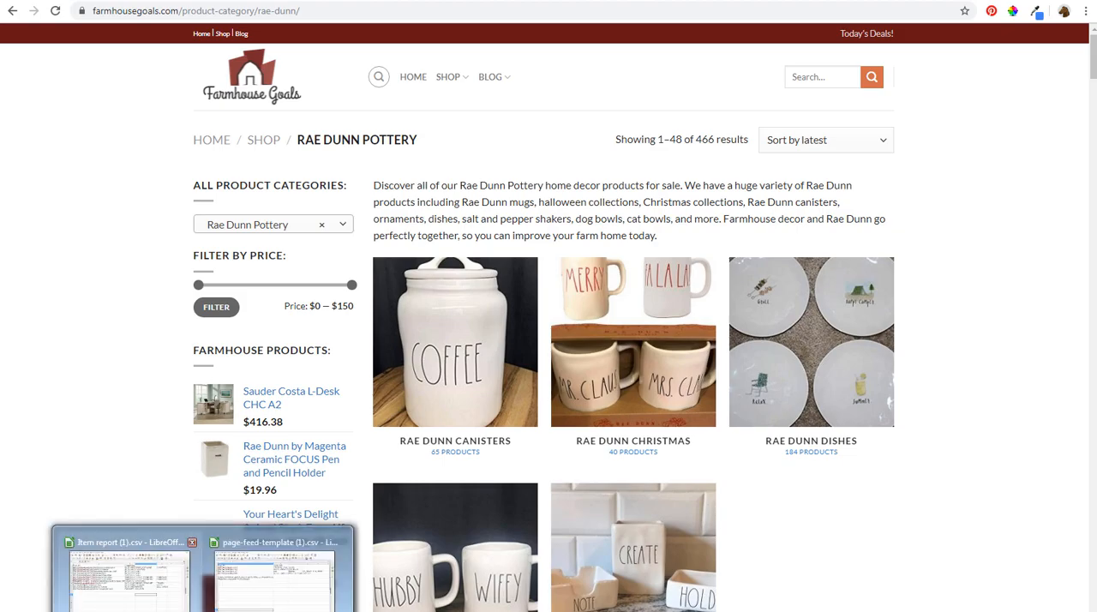
pyautogui.click(137, 587)
pyautogui.click(293, 334)
pyautogui.rightClick(293, 333)
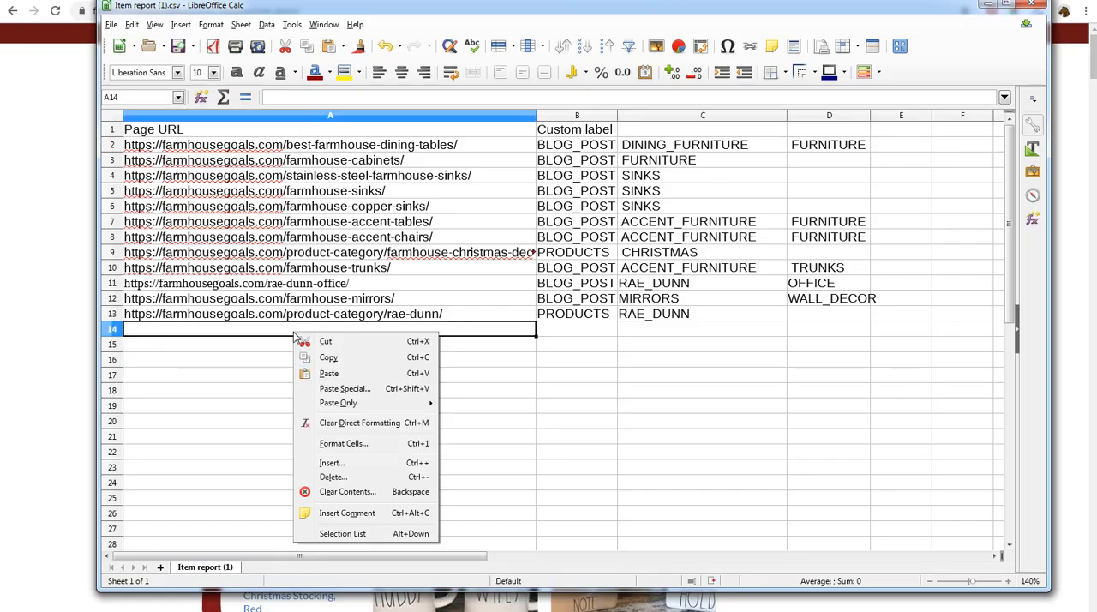
pyautogui.click(338, 390)
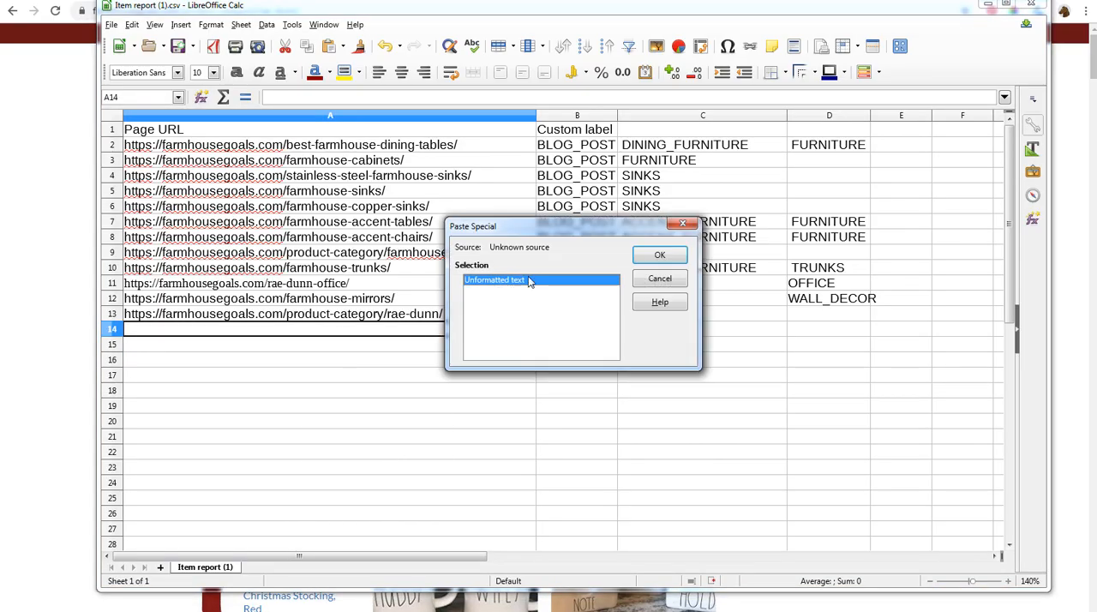
pyautogui.click(654, 256)
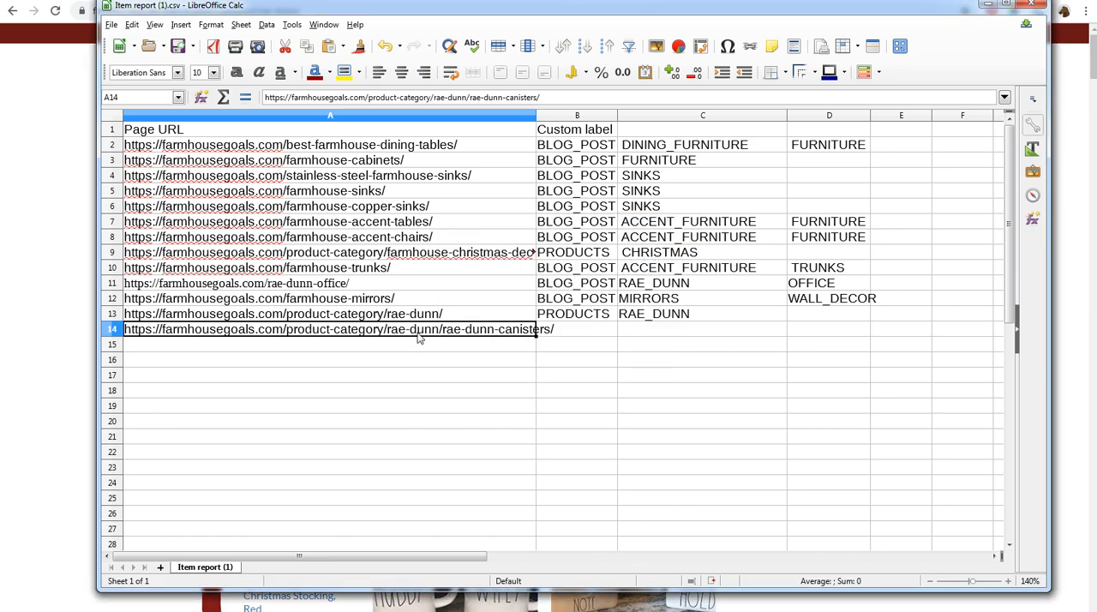
# - Label the rae-dunn-canisters row PRODUCTS, RAE_DUNN and KITCHEN in columns B to D, and save Item report (1).csv
pyautogui.click(579, 333)
pyautogui.write('PRODUCTS')
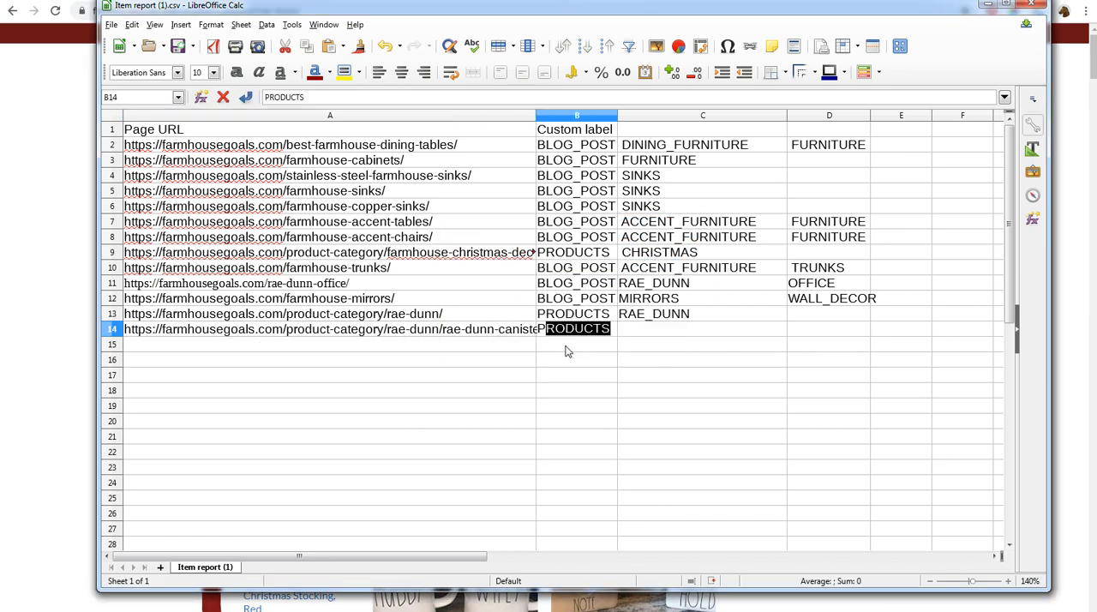
pyautogui.press('Tab')
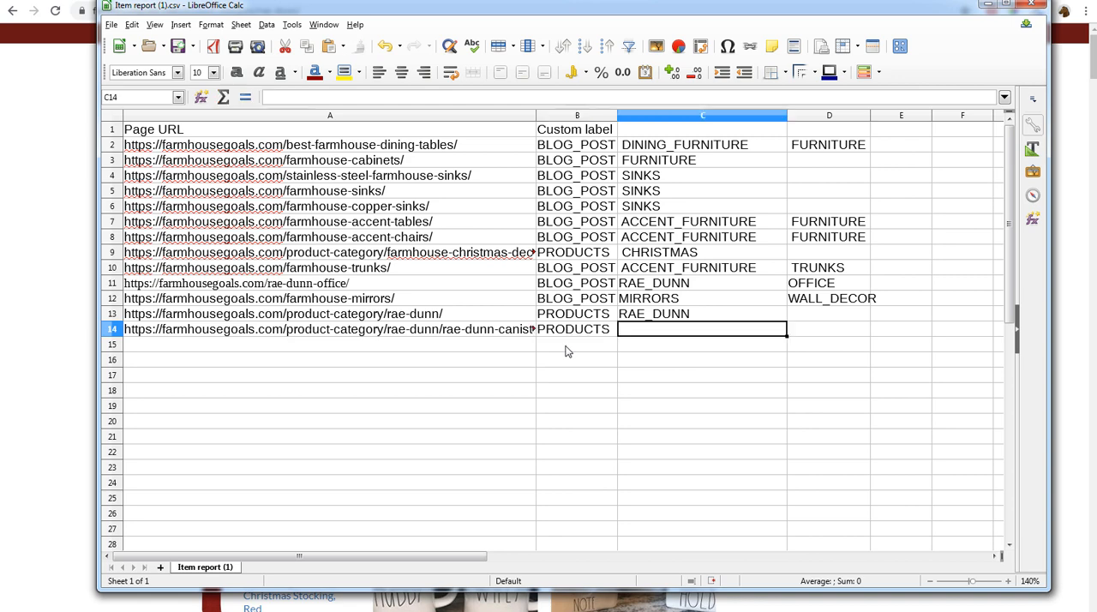
pyautogui.write('RAE_DUNN')
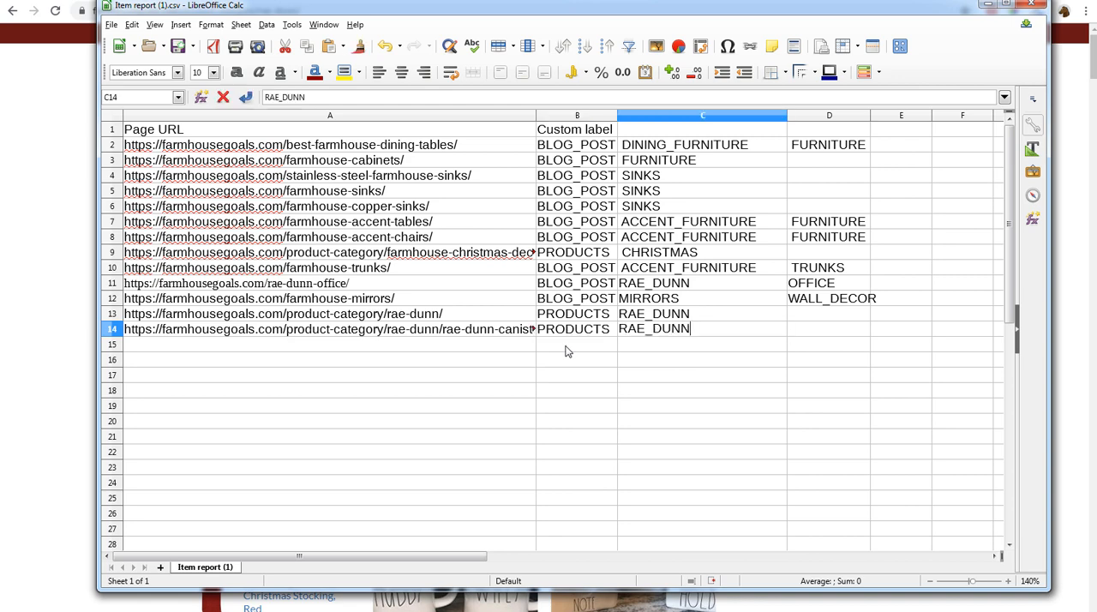
pyautogui.press('Tab')
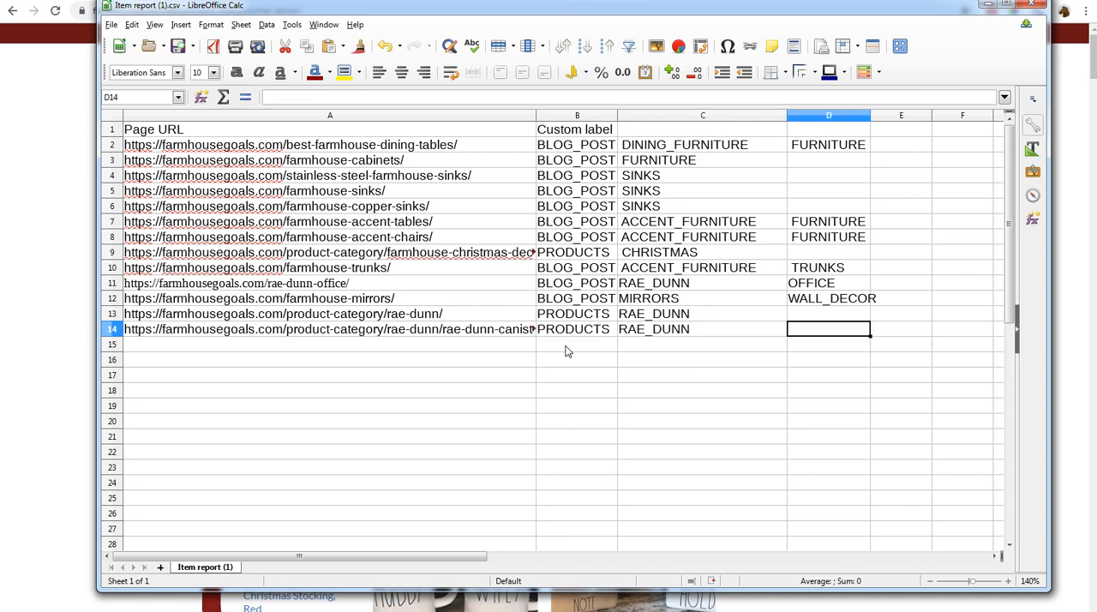
pyautogui.write('KITCHEN')
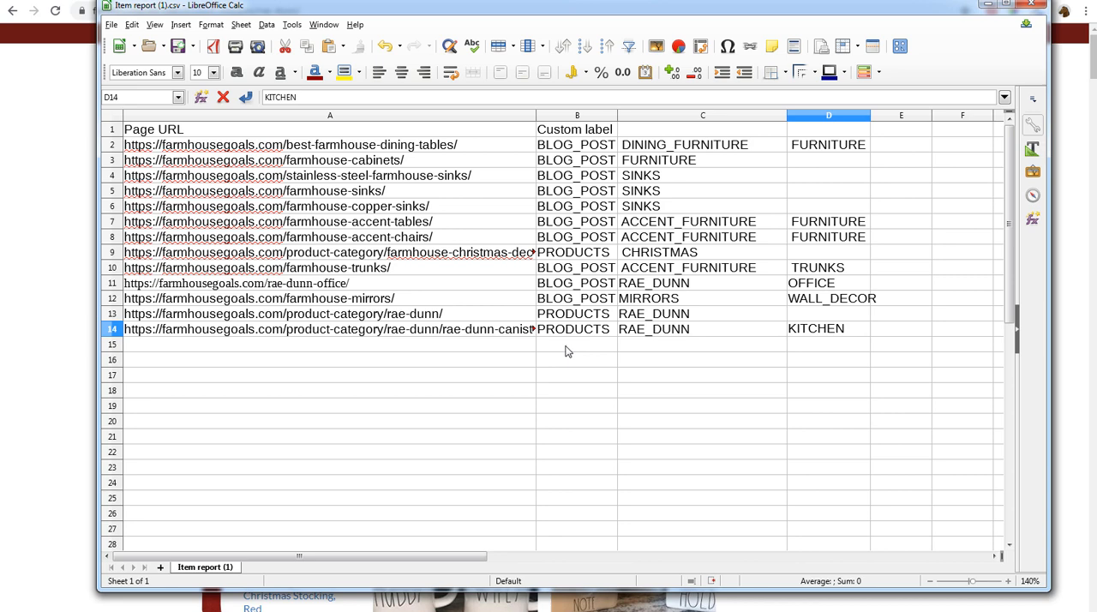
pyautogui.click(527, 376)
pyautogui.click(111, 25)
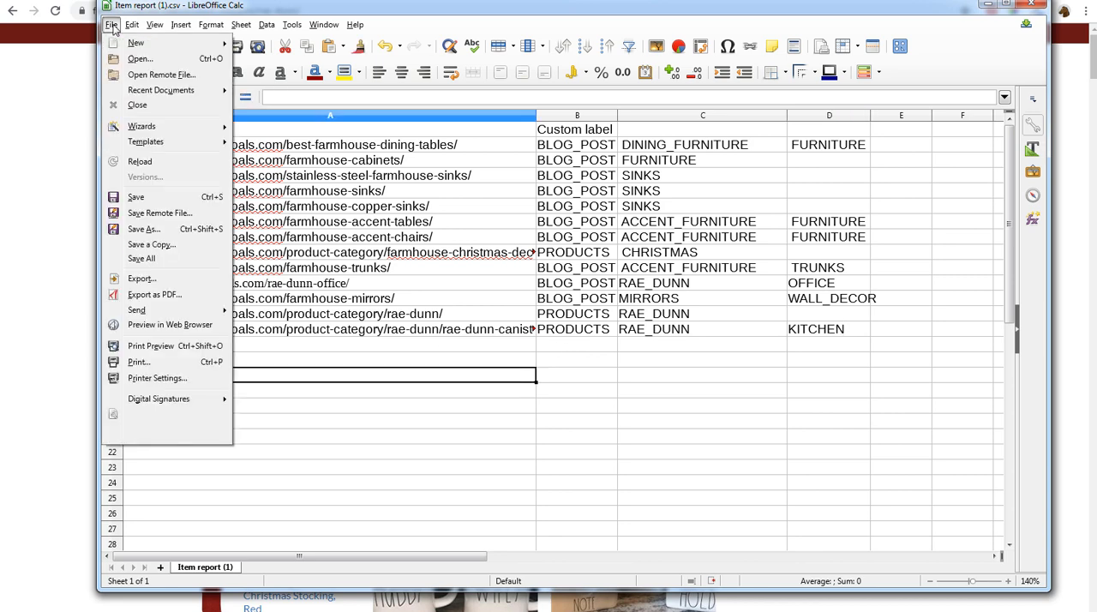
pyautogui.click(146, 203)
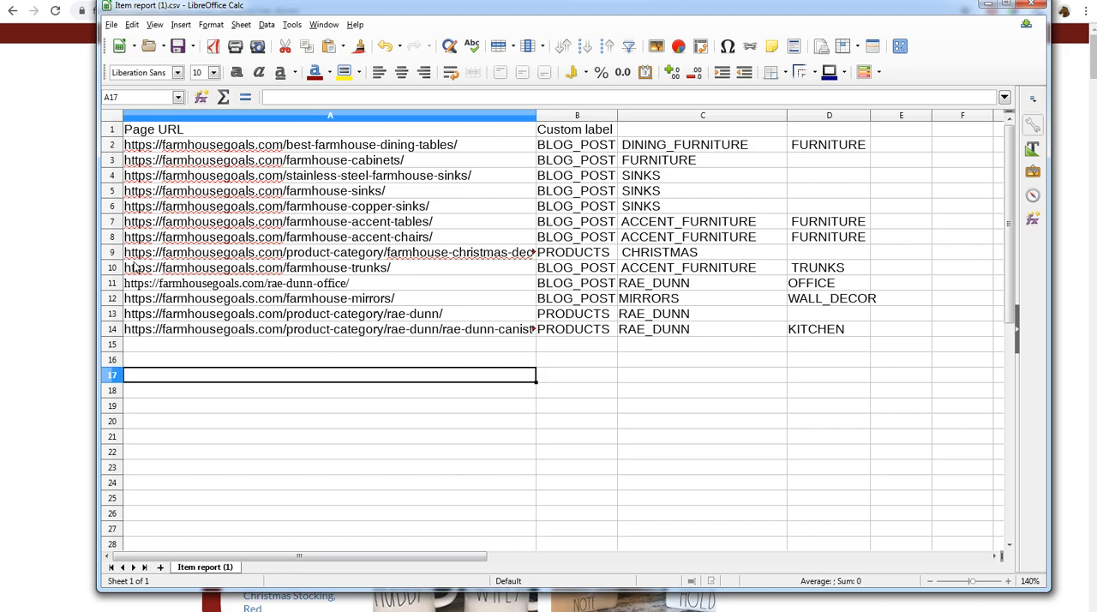
# - Switch to Google Ads in the browser and open the account's Business data feeds
pyautogui.click(70, 216)
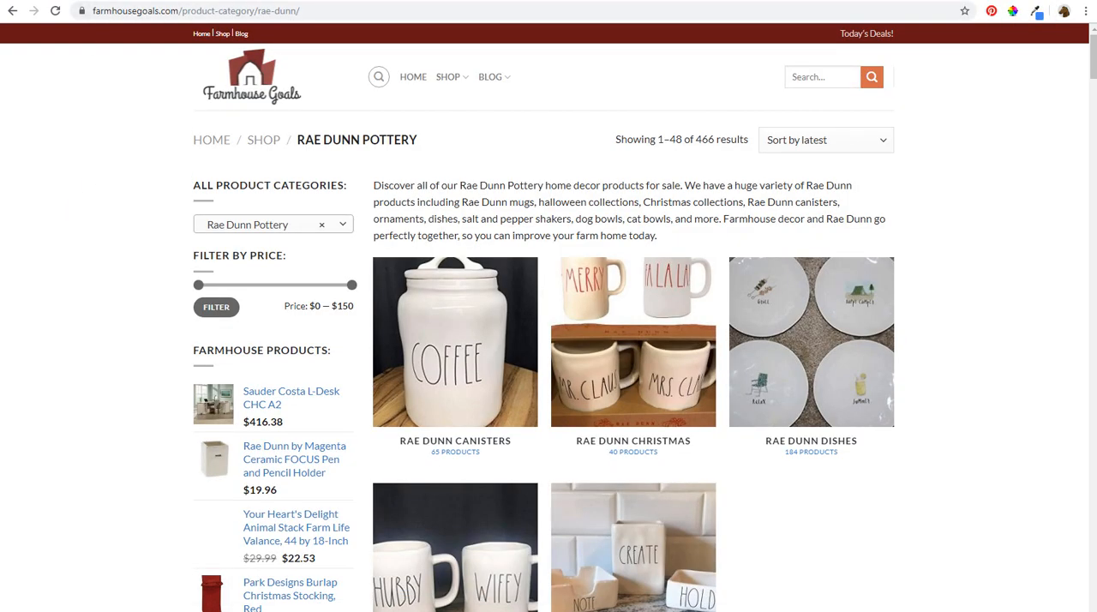
pyautogui.click(60, 1)
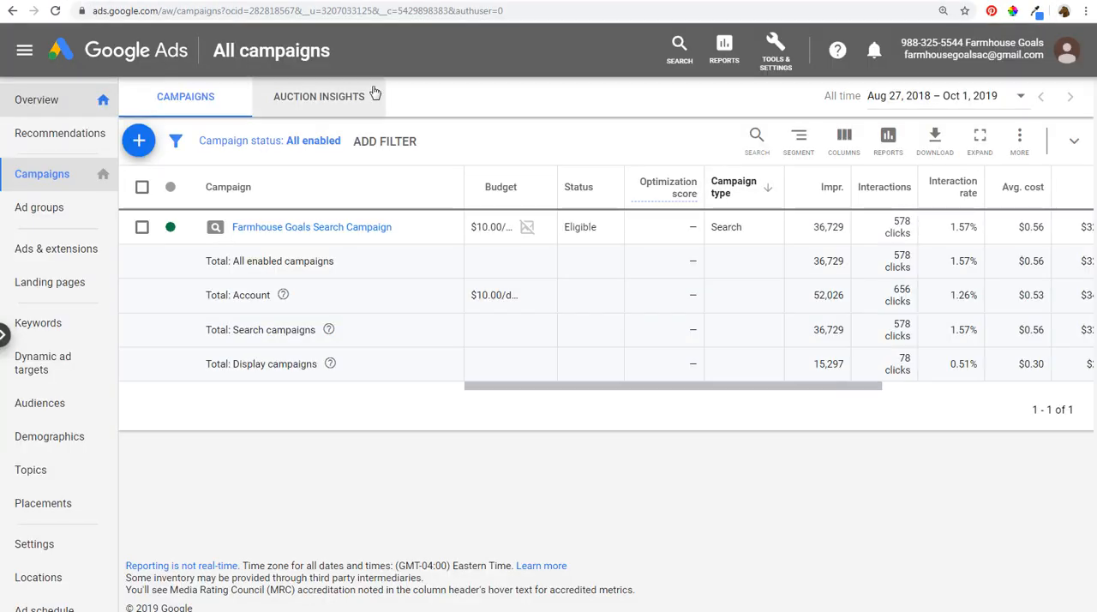
pyautogui.click(778, 45)
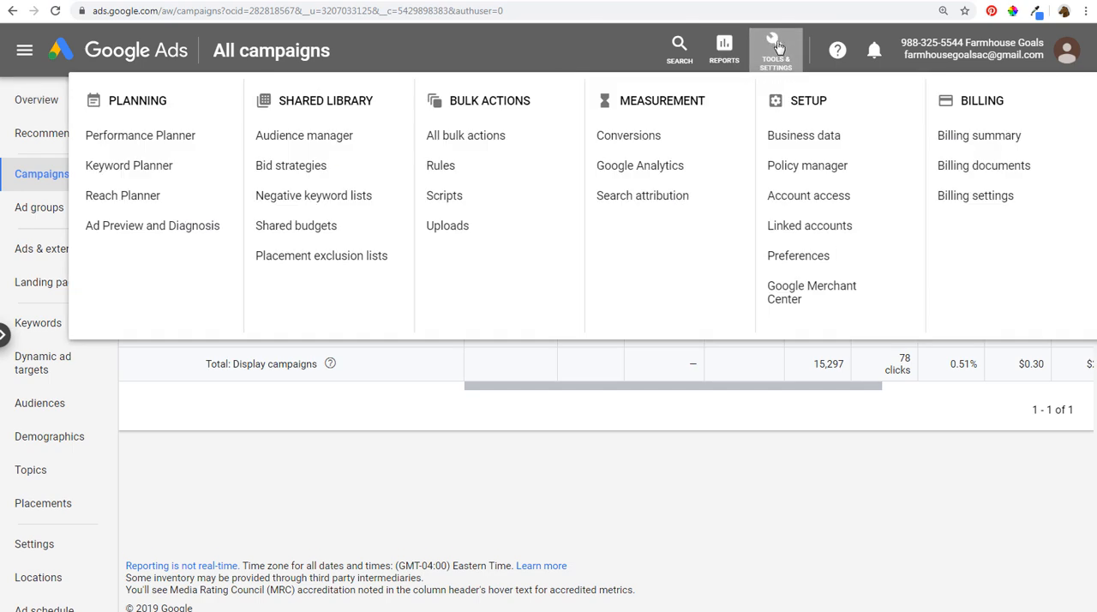
pyautogui.click(806, 139)
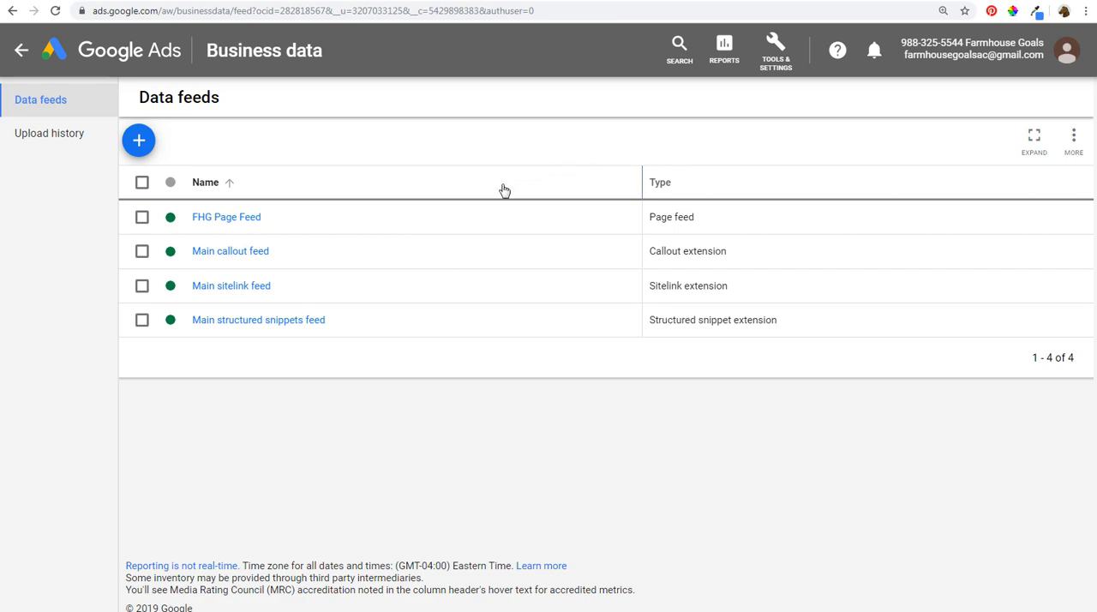
pyautogui.click(208, 222)
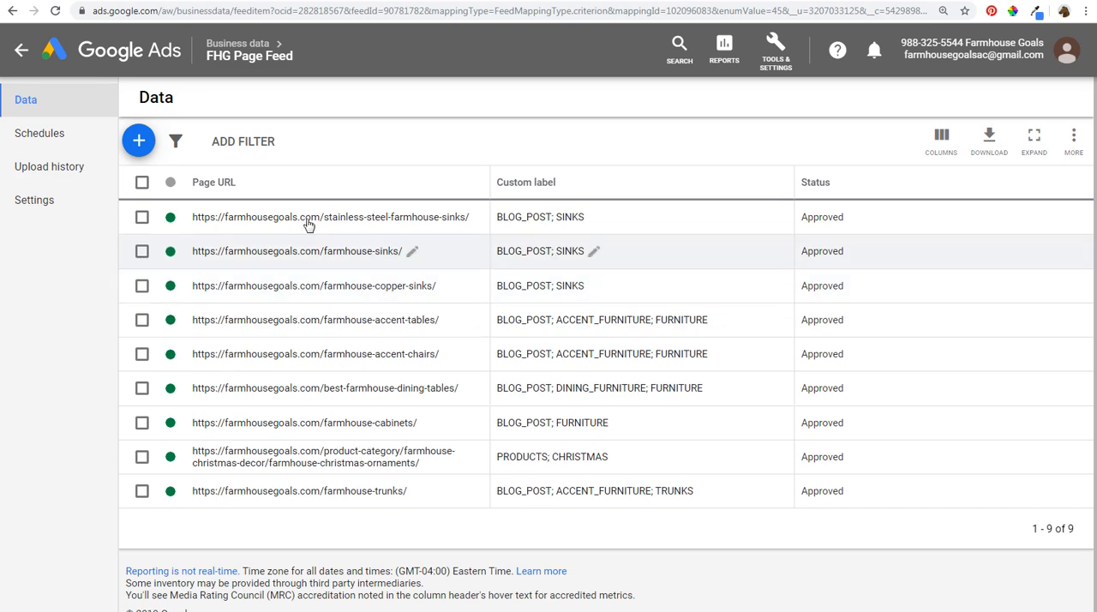
pyautogui.click(144, 144)
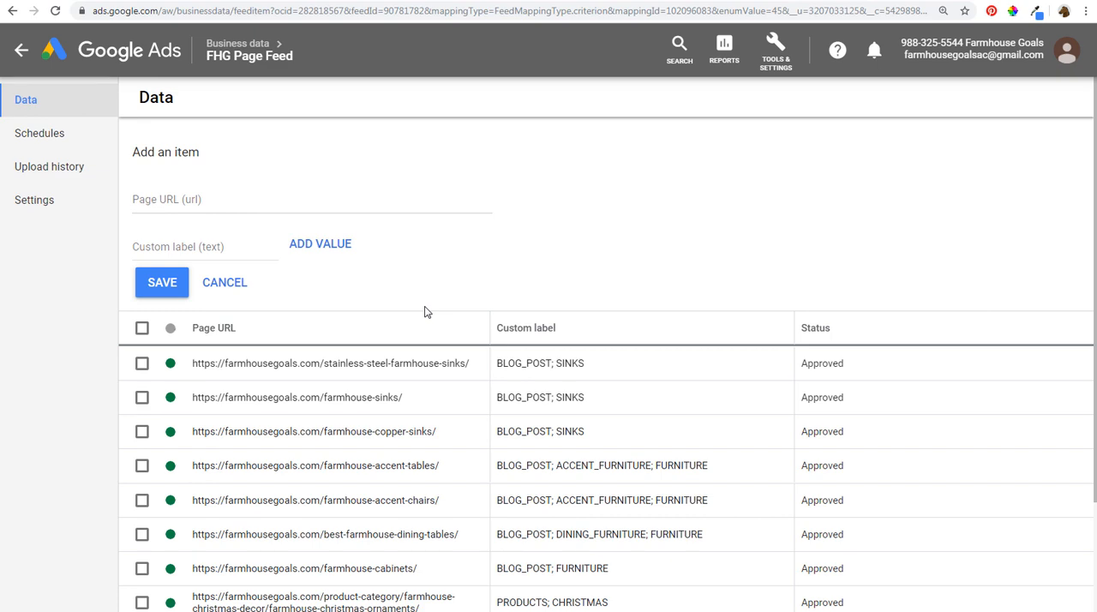
pyautogui.click(203, 199)
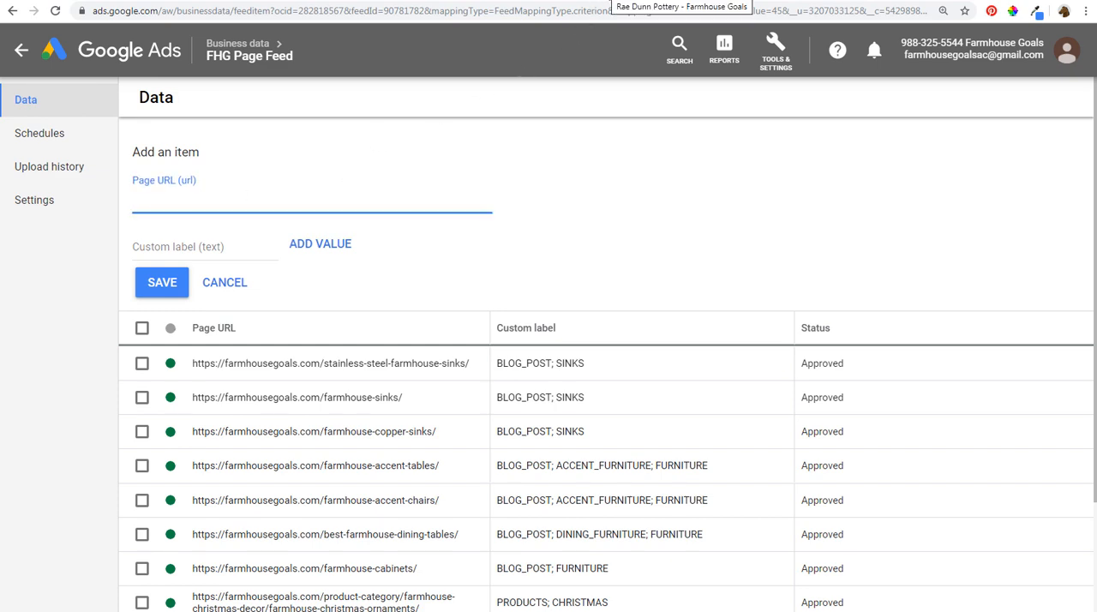
pyautogui.click(609, 0)
pyautogui.moveTo(301, 7); pyautogui.dragTo(73, 9)
pyautogui.hotkey('ctrl', 'c')
pyautogui.click(43, 0)
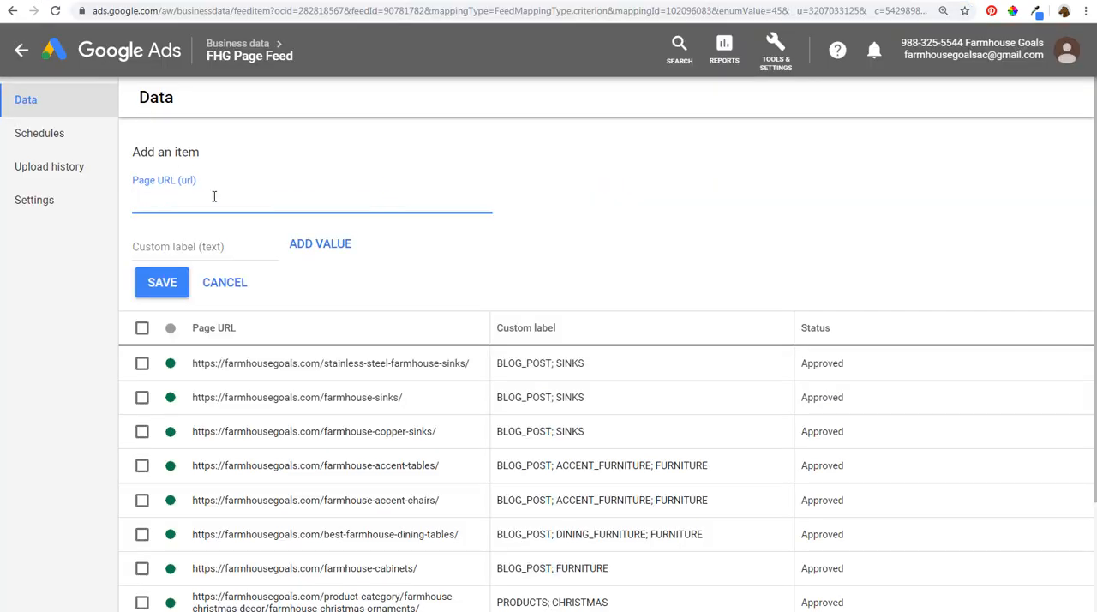
pyautogui.hotkey('ctrl', 'v')
pyautogui.click(197, 246)
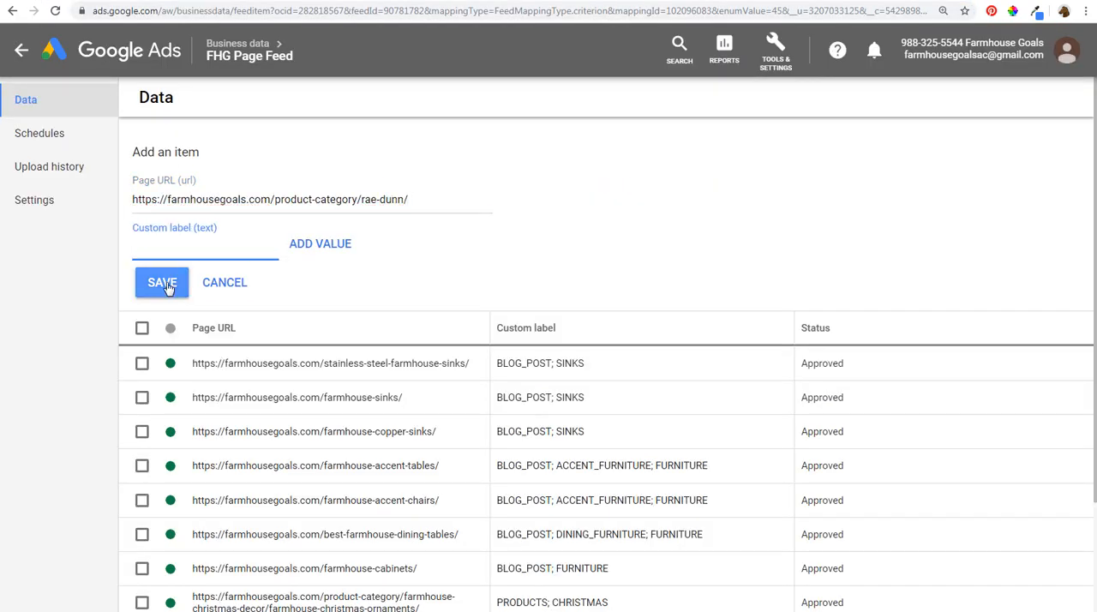
pyautogui.click(228, 289)
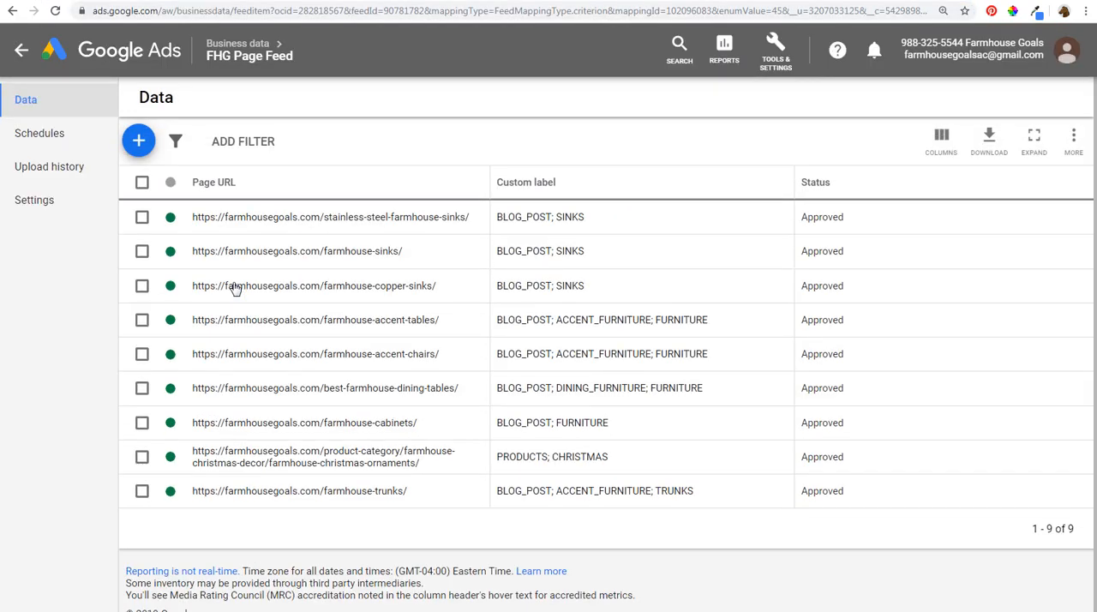
pyautogui.click(244, 45)
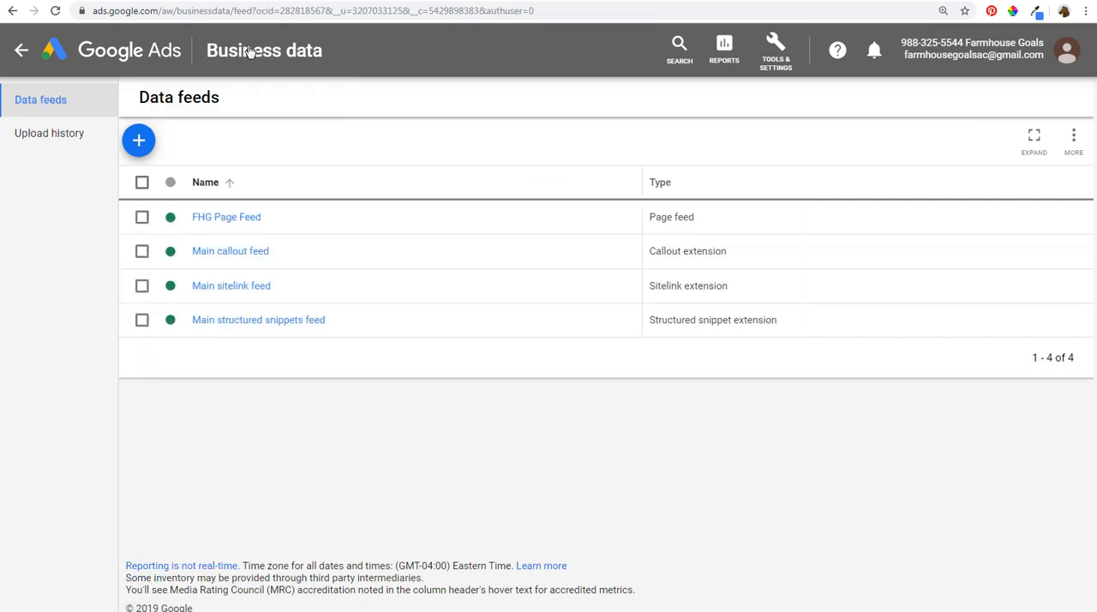
pyautogui.click(776, 50)
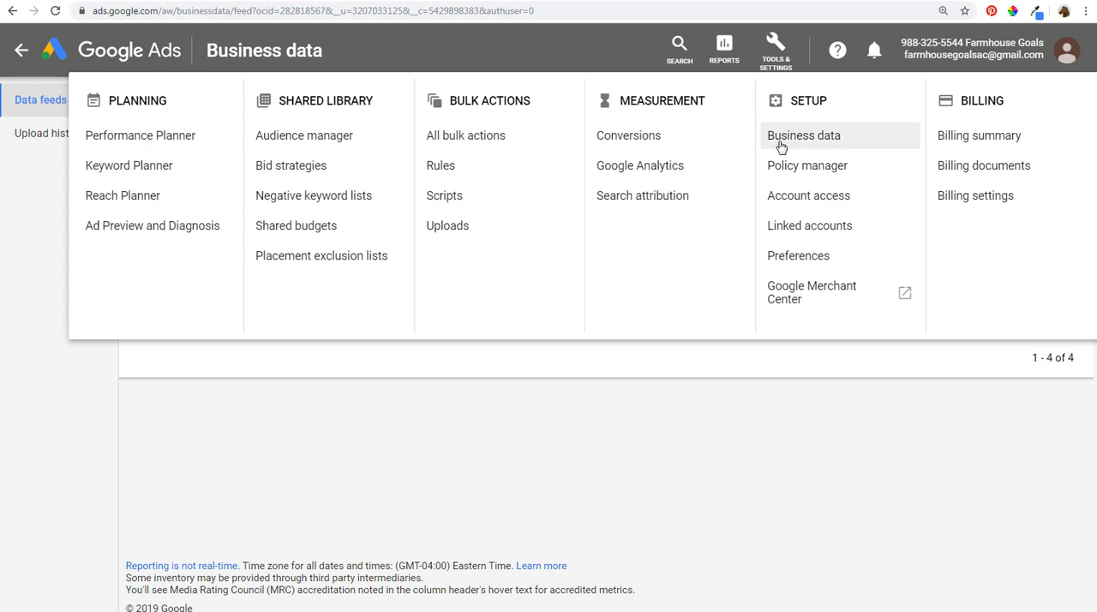
pyautogui.click(671, 401)
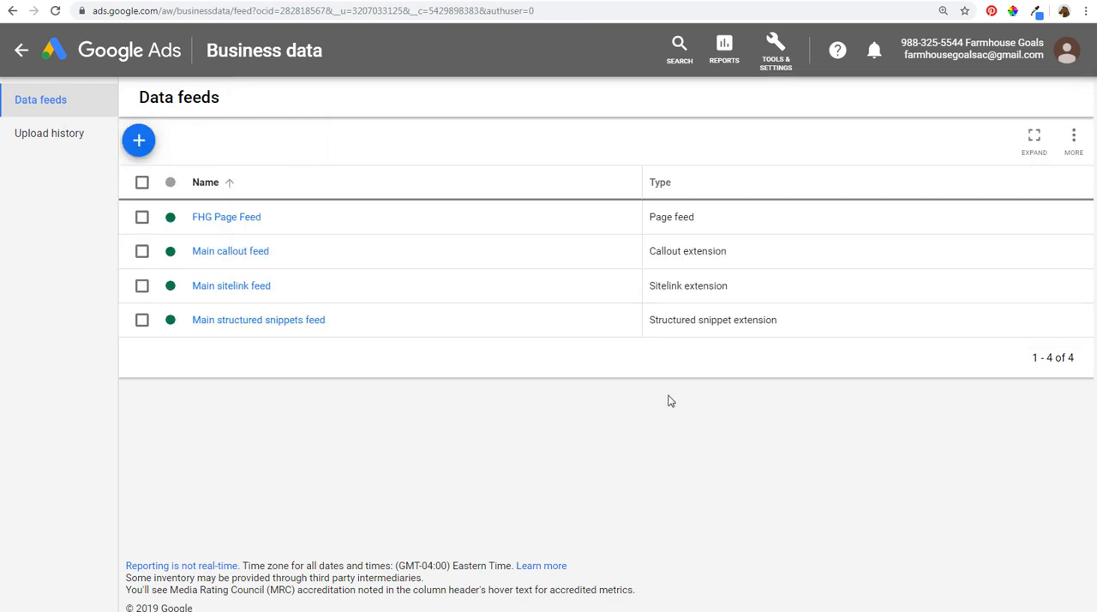
# - Upload Item report (1).csv as a new page feed named FHG Page Feed Example and apply it
pyautogui.click(138, 140)
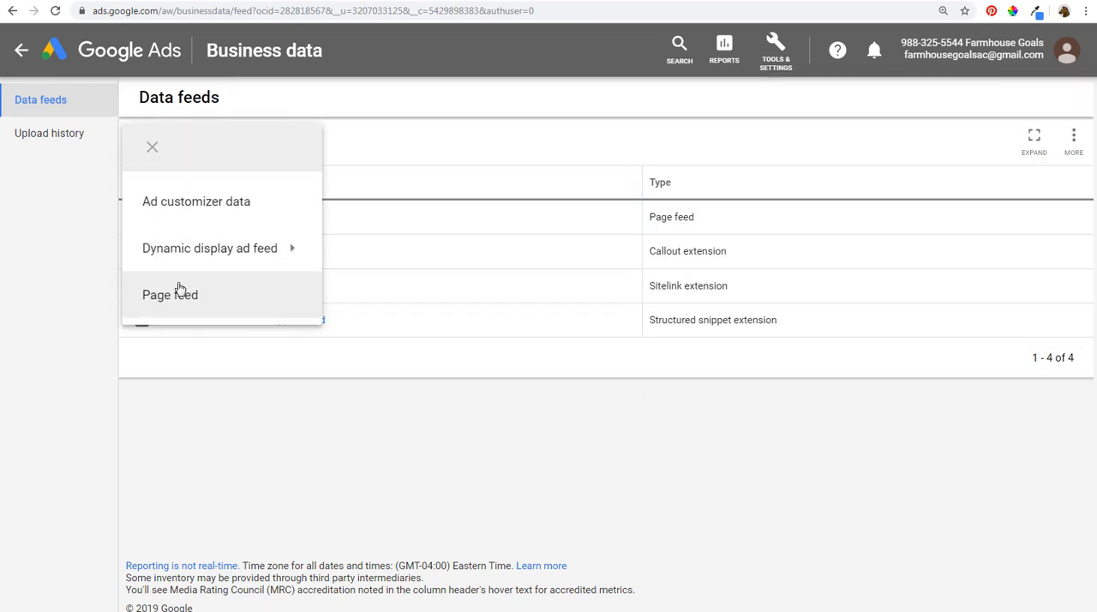
pyautogui.click(214, 302)
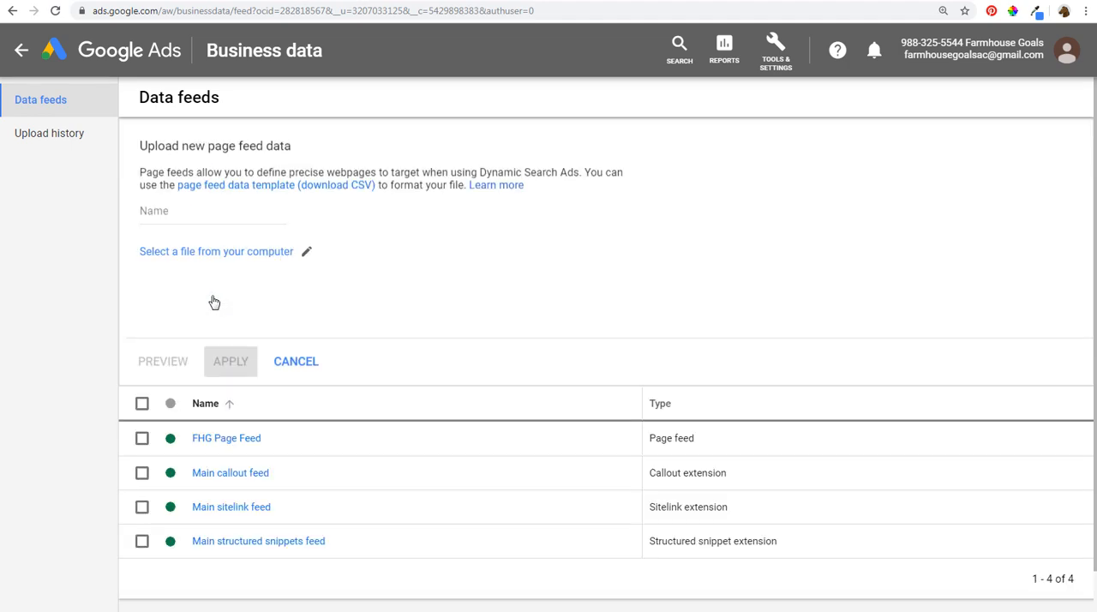
pyautogui.click(264, 257)
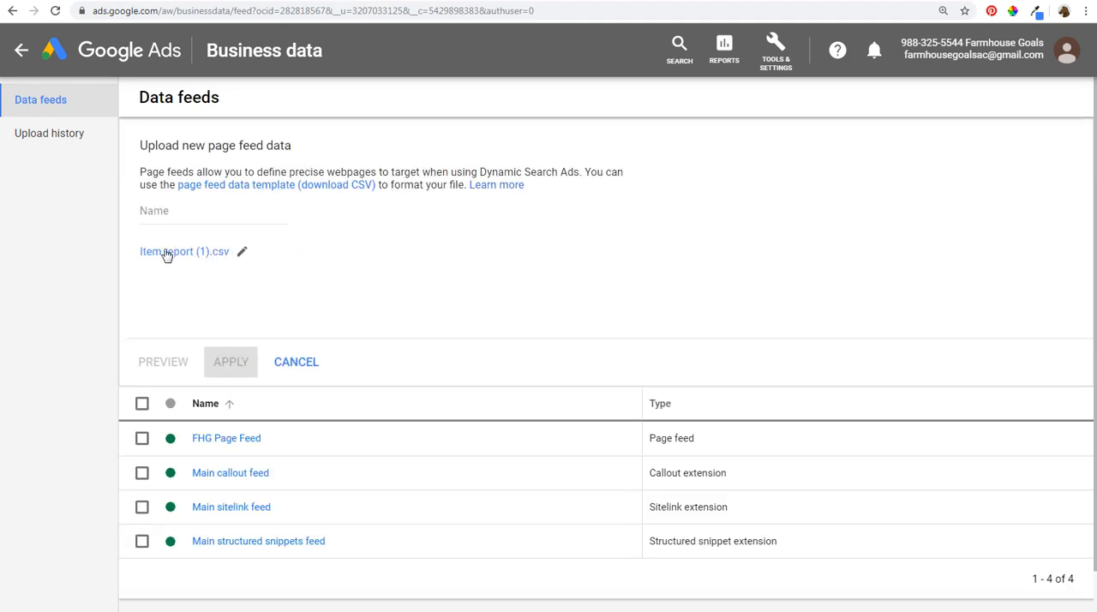
pyautogui.click(201, 219)
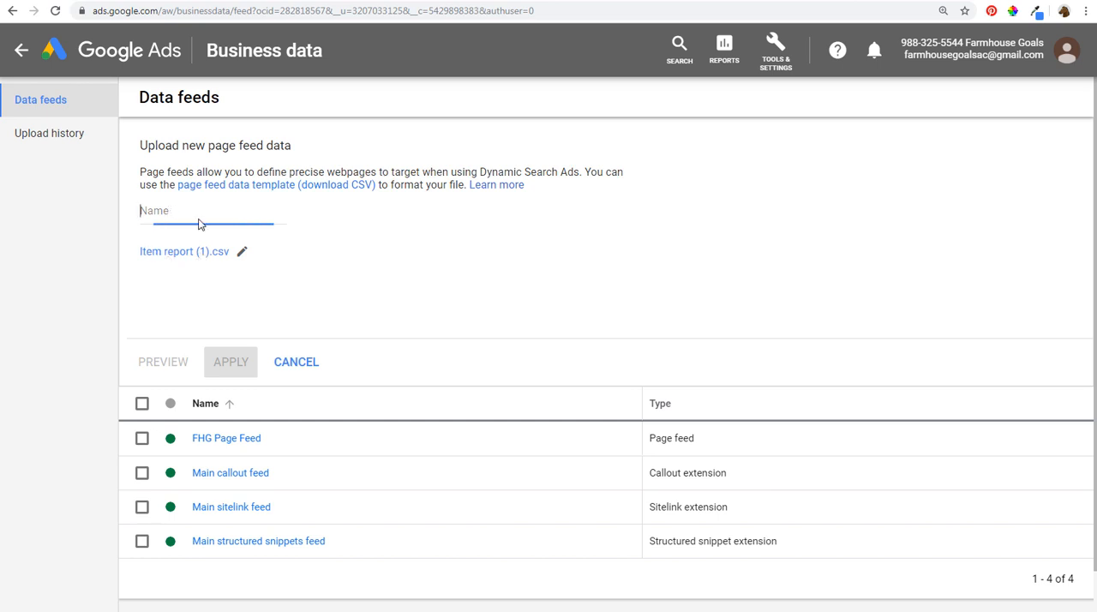
pyautogui.write('FHG Page Feed Example')
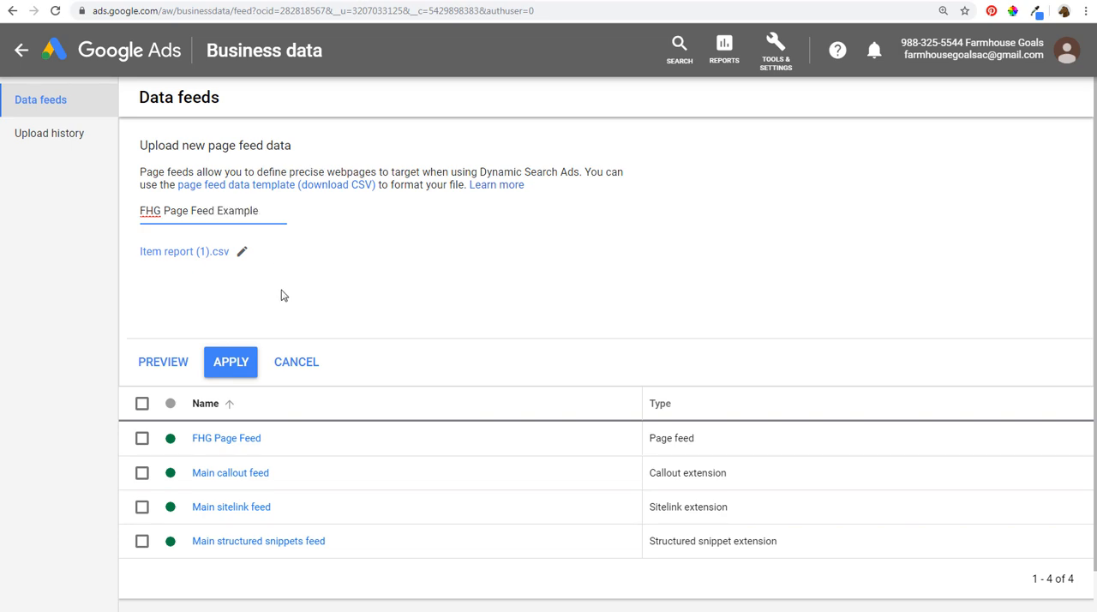
pyautogui.click(237, 359)
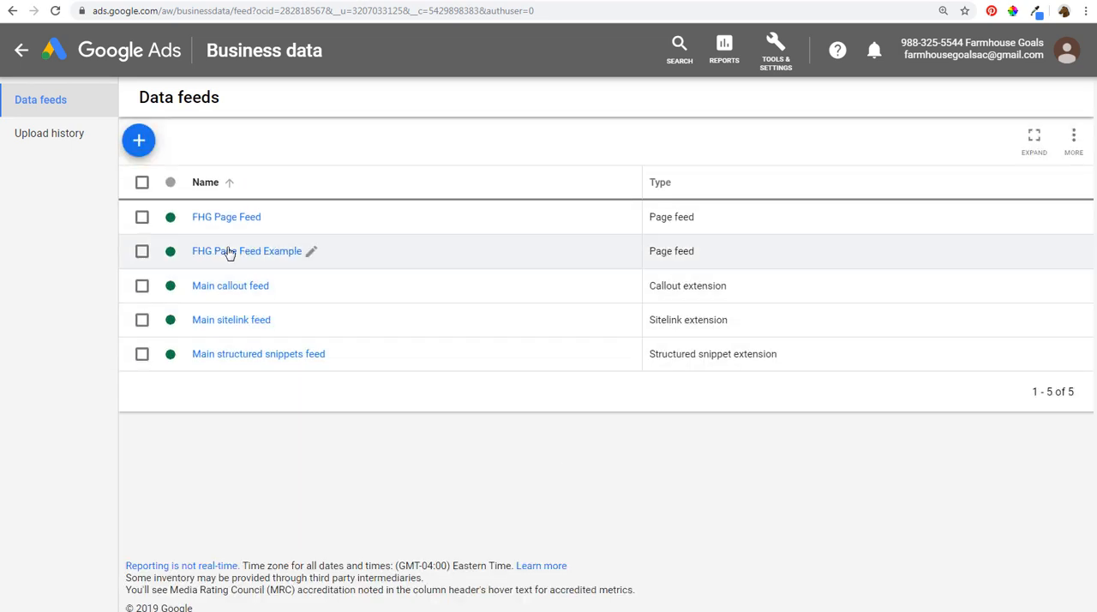
# - Open FHG Page Feed Example and compare its page URLs and custom labels with the columns of Sample Feed.csv in LibreOffice Calc
pyautogui.click(221, 254)
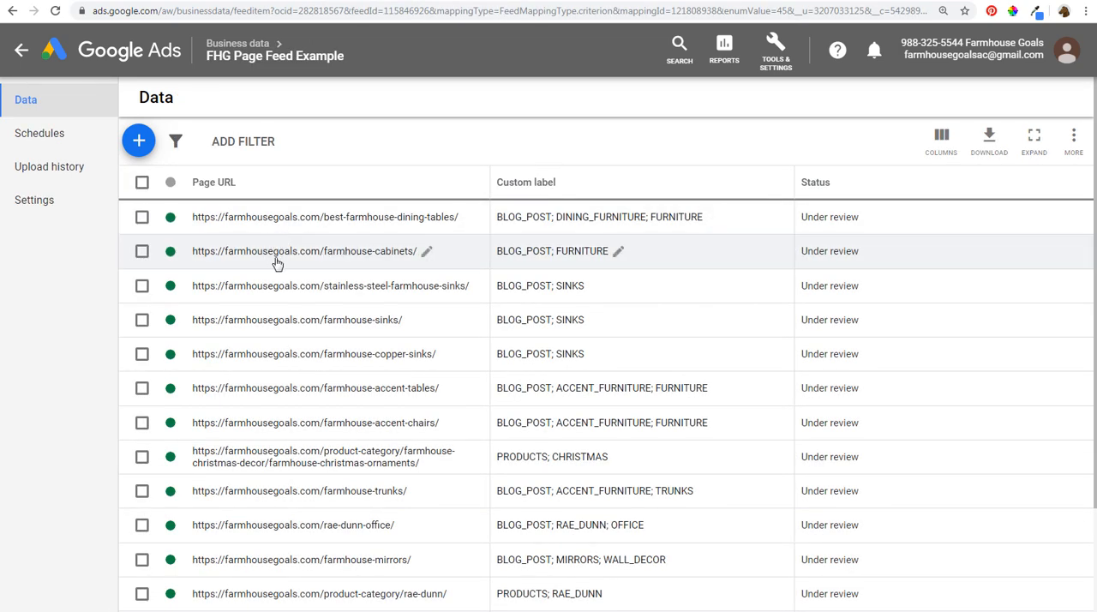
pyautogui.moveTo(202, 610)
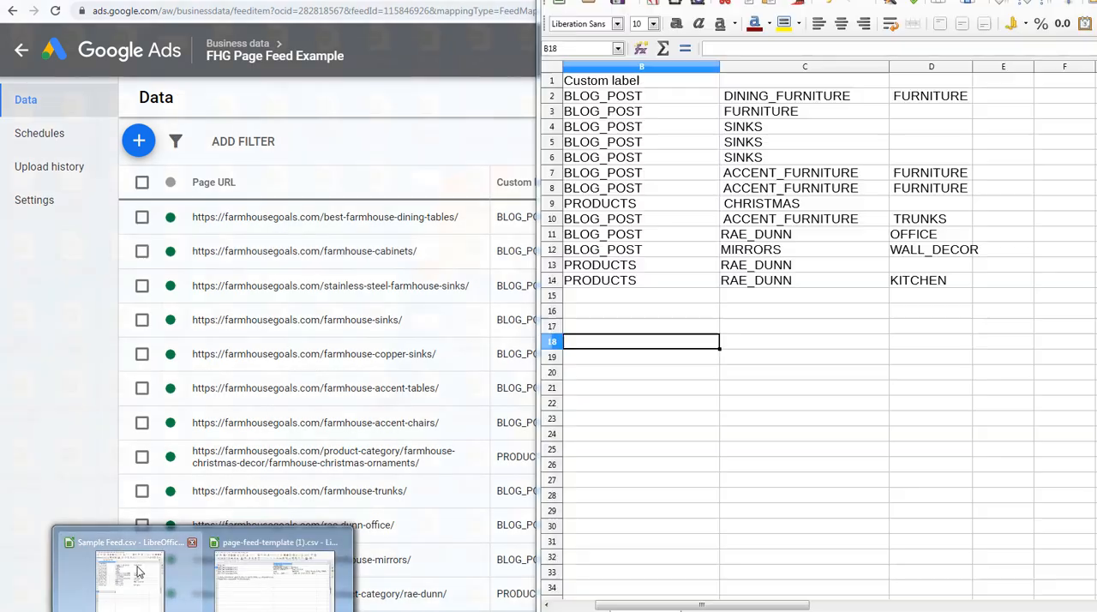
pyautogui.click(155, 569)
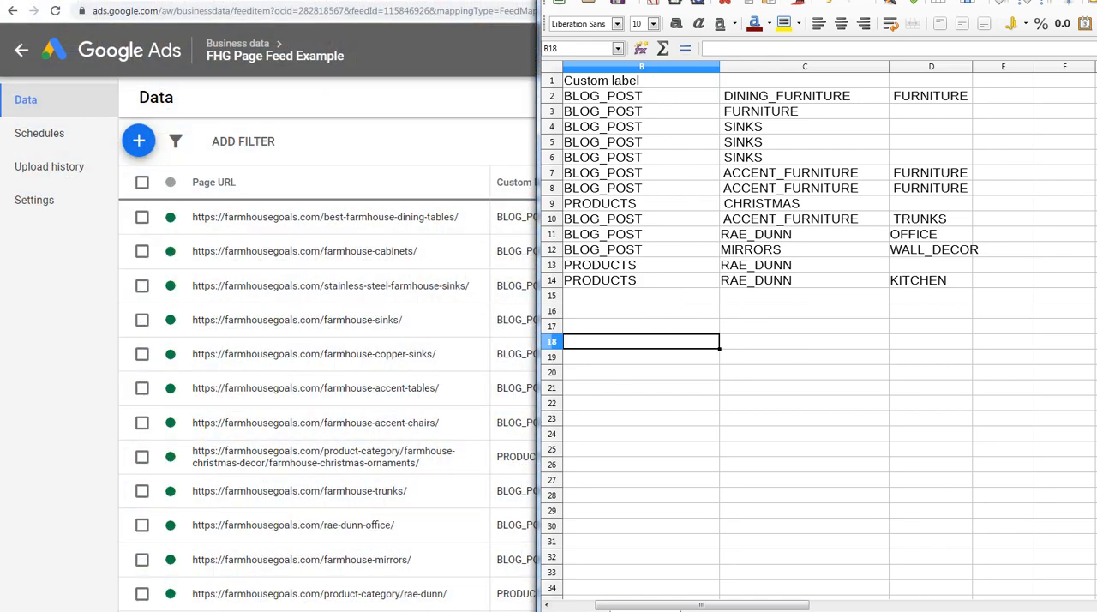
pyautogui.moveTo(755, 0); pyautogui.dragTo(753, 27)
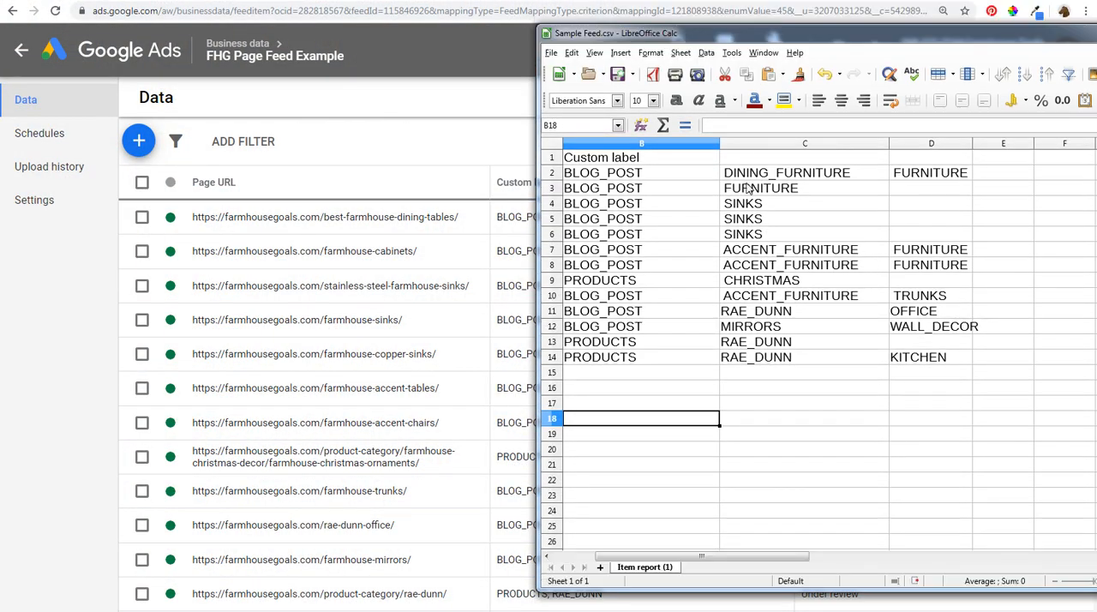
pyautogui.moveTo(527, 251); pyautogui.dragTo(361, 257)
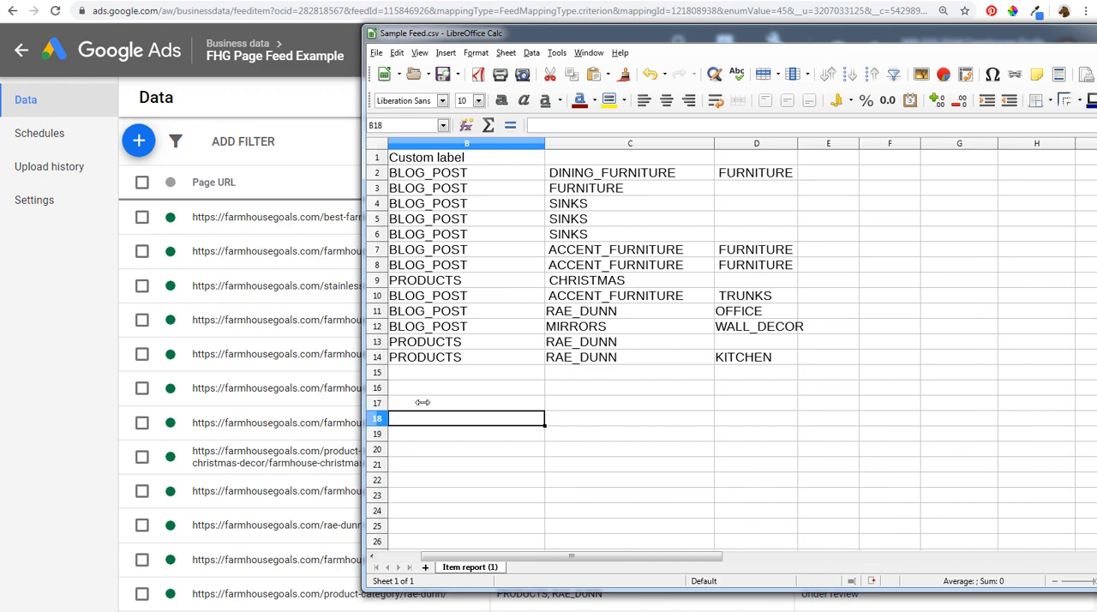
pyautogui.moveTo(478, 561); pyautogui.dragTo(429, 561)
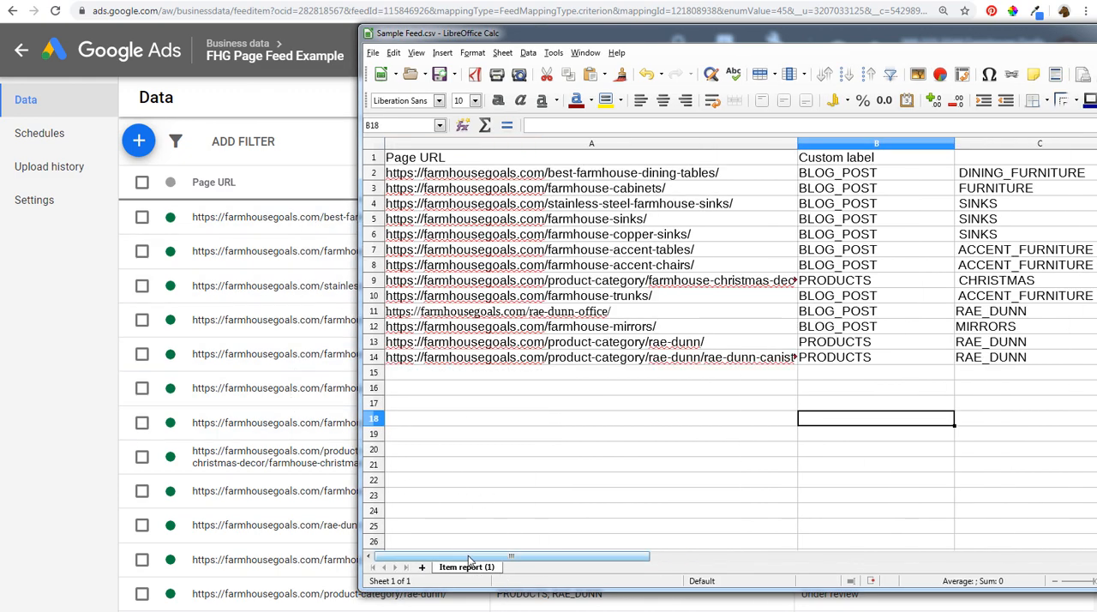
pyautogui.moveTo(475, 557); pyautogui.dragTo(591, 563)
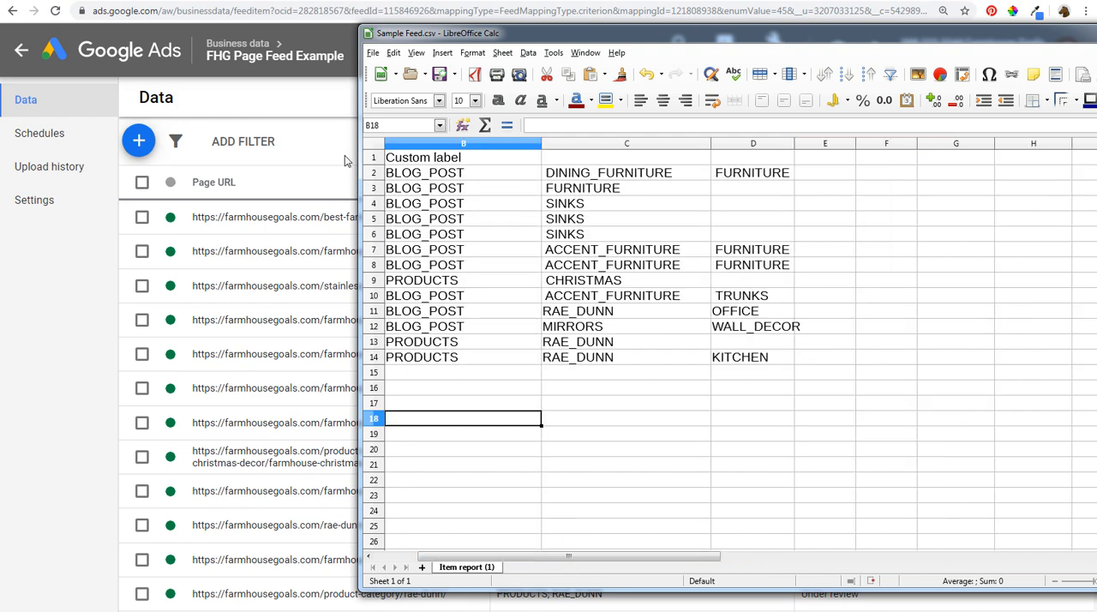
pyautogui.click(339, 144)
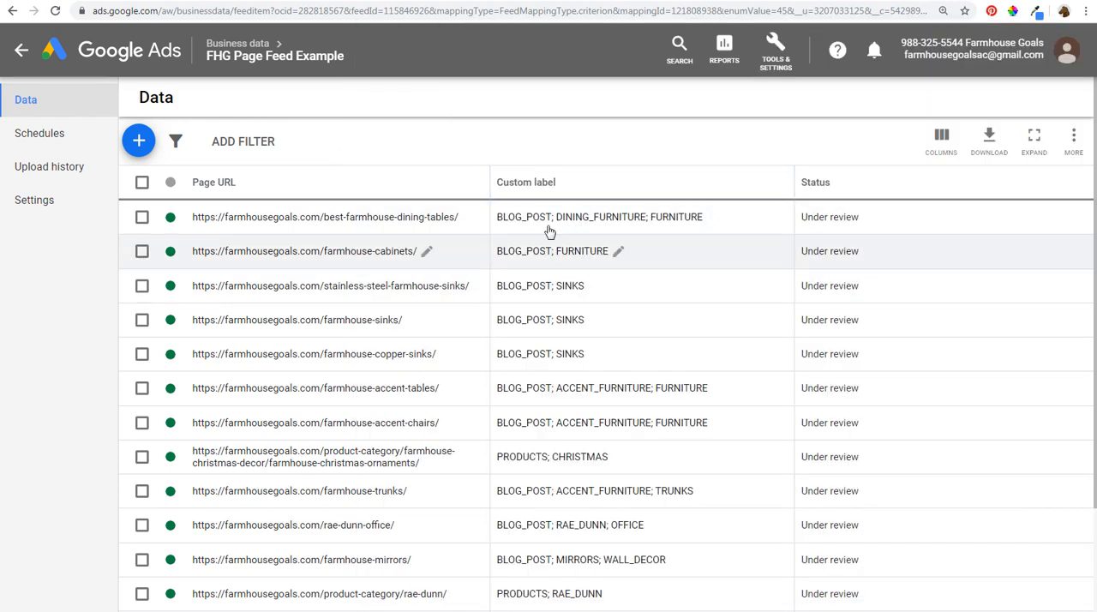
pyautogui.scroll(-2, 463, 225)
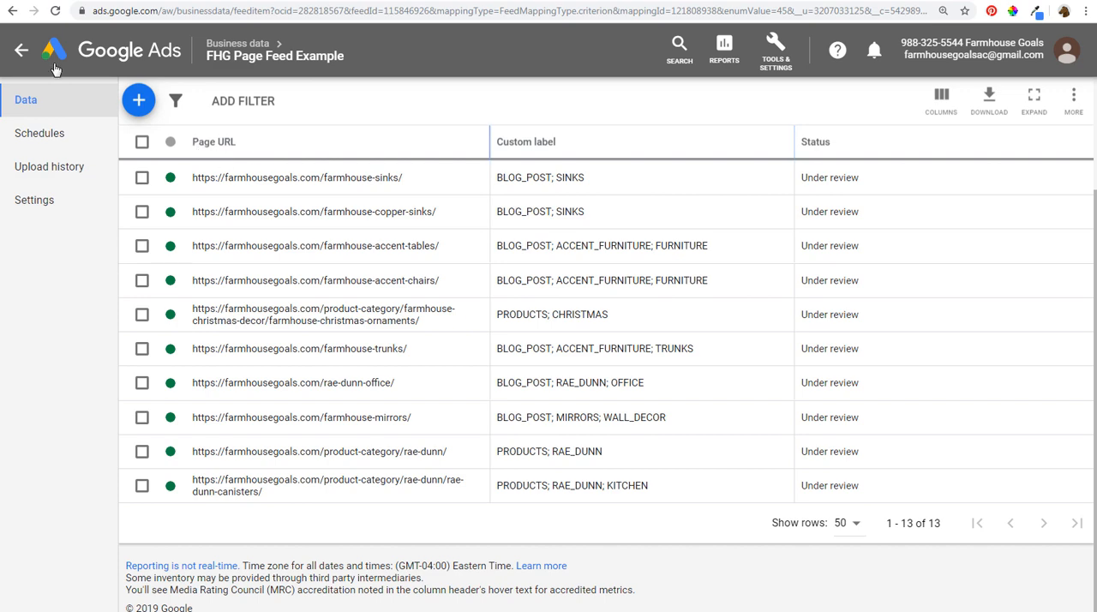
# - Return to the campaigns overview and start a new Search campaign with the Sales goal
pyautogui.click(23, 51)
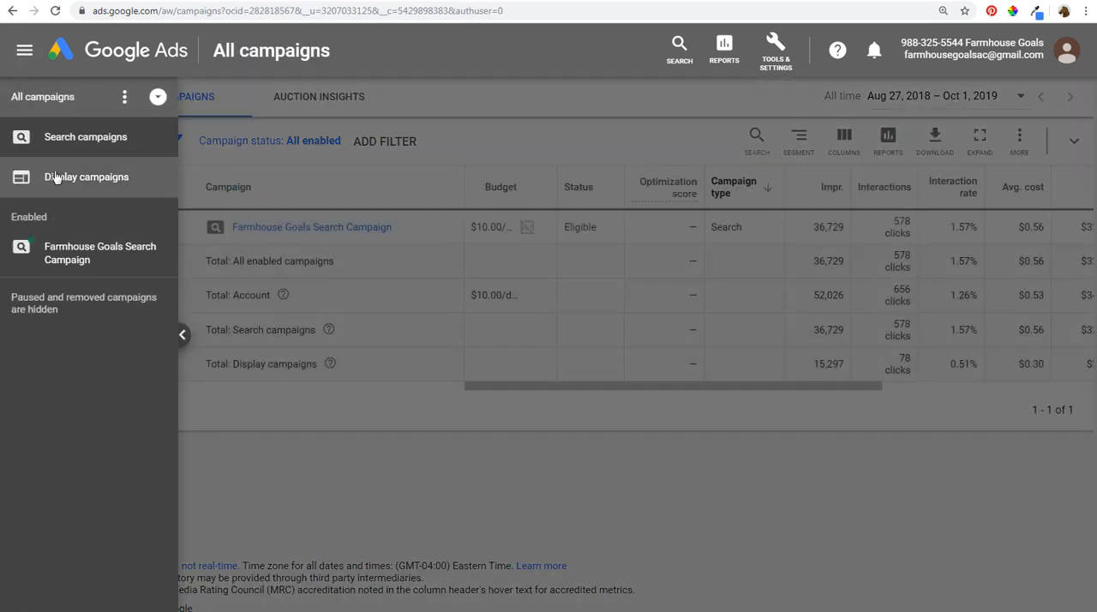
pyautogui.click(296, 440)
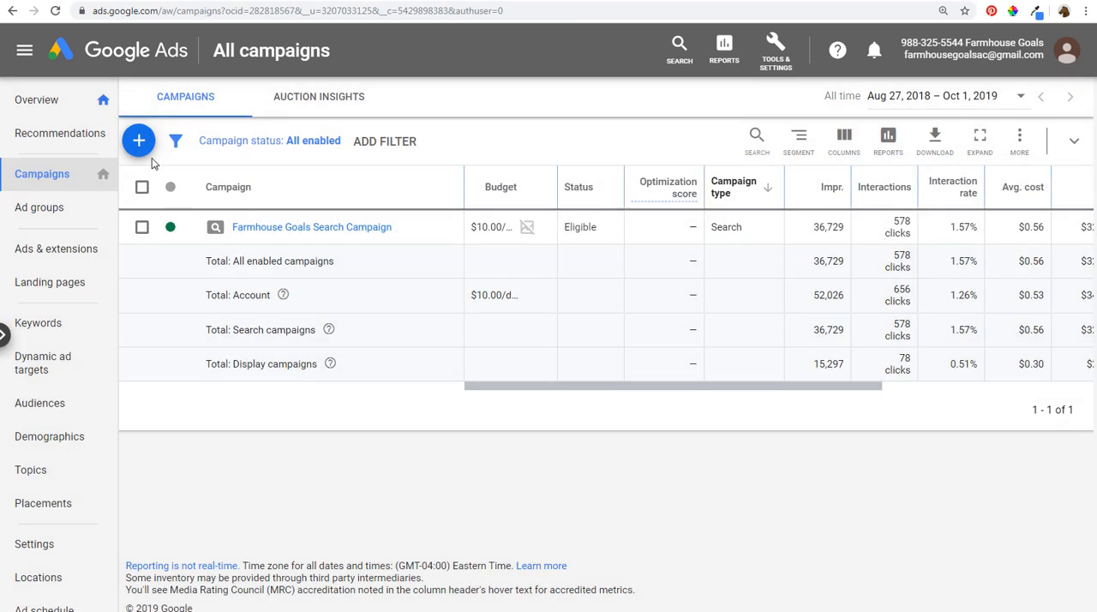
pyautogui.click(138, 146)
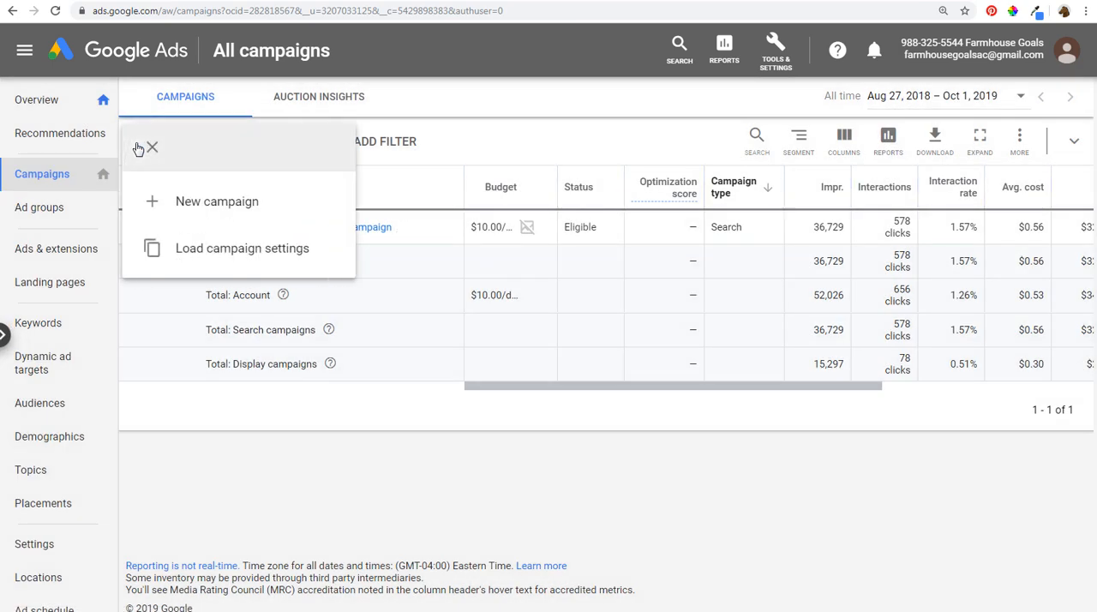
pyautogui.click(153, 201)
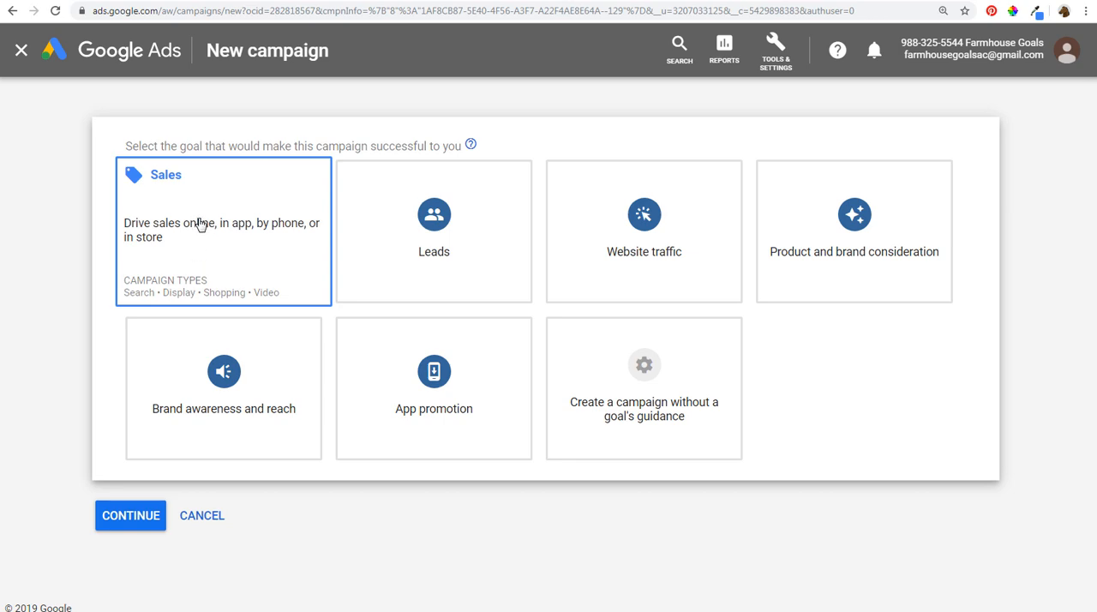
pyautogui.click(379, 233)
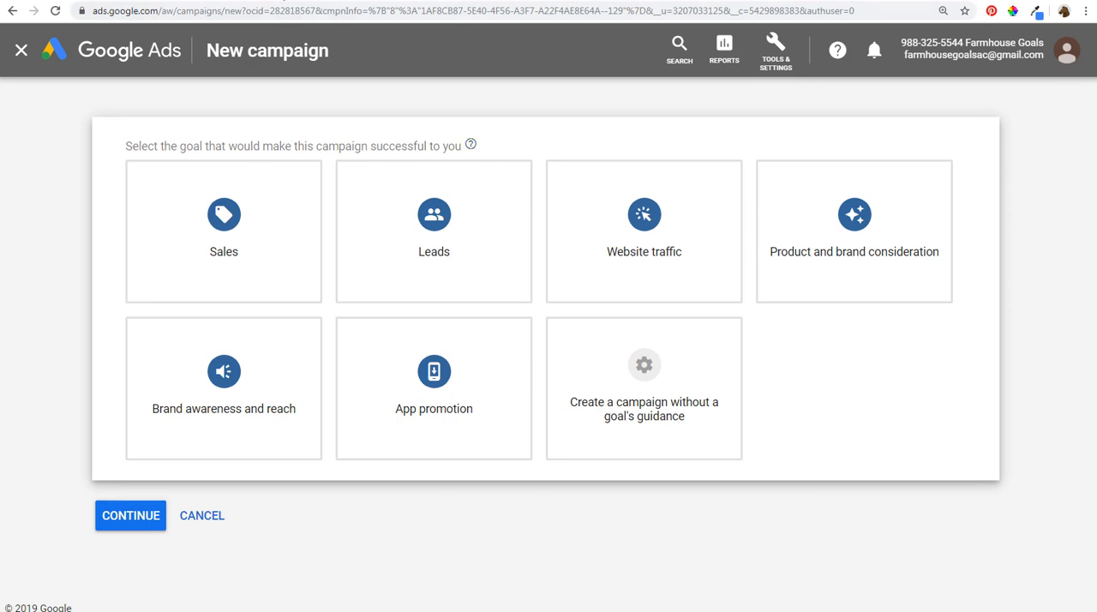
pyautogui.click(285, 0)
pyautogui.click(240, 230)
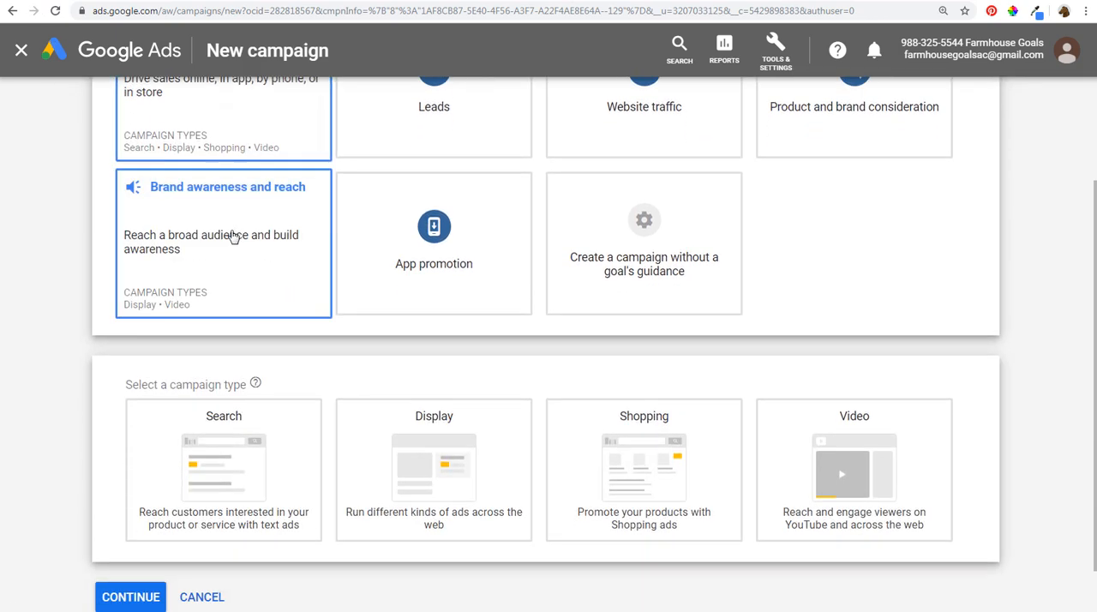
pyautogui.click(228, 457)
# - Choose website visits to farmhousegoals.com as the way to reach the goal, and name the campaign Dynamic Search Ads Tutorial Example
pyautogui.click(142, 367)
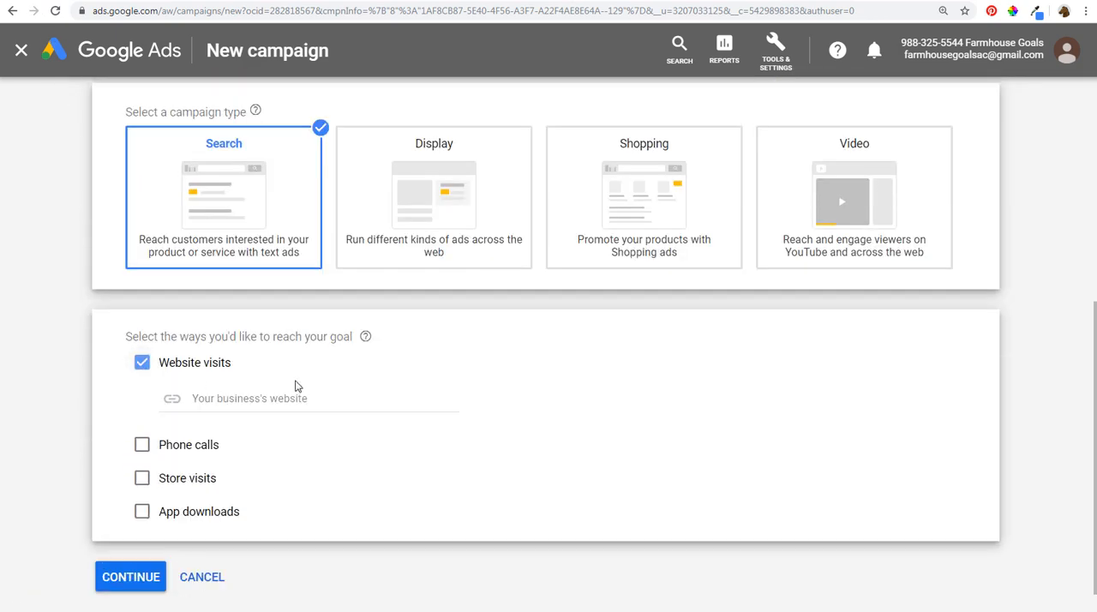
pyautogui.click(280, 346)
pyautogui.write('fa')
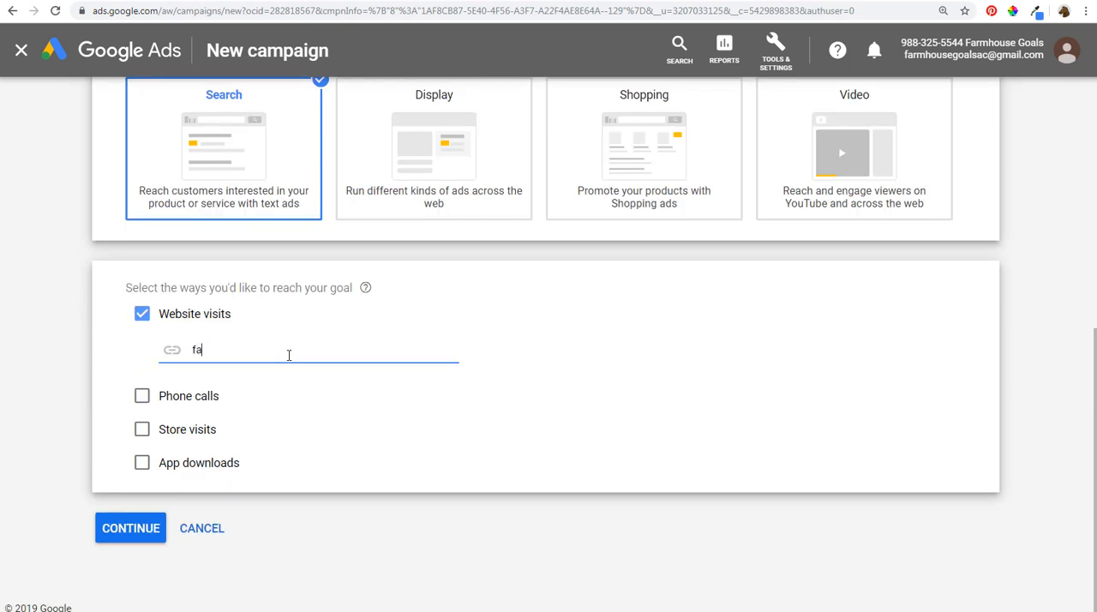
pyautogui.write('rmhousegoals.com')
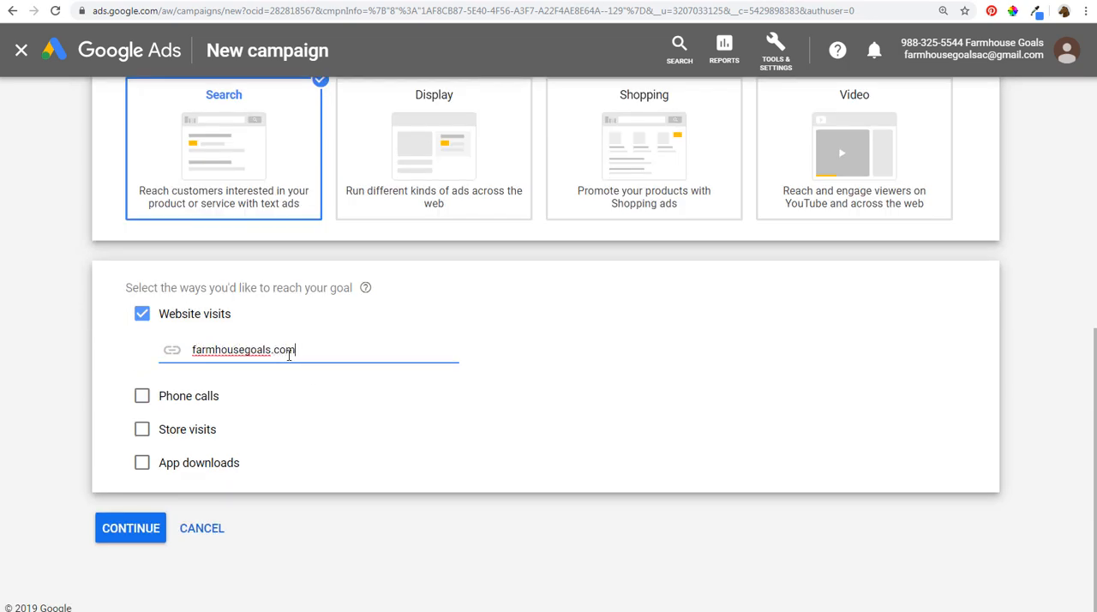
pyautogui.click(152, 526)
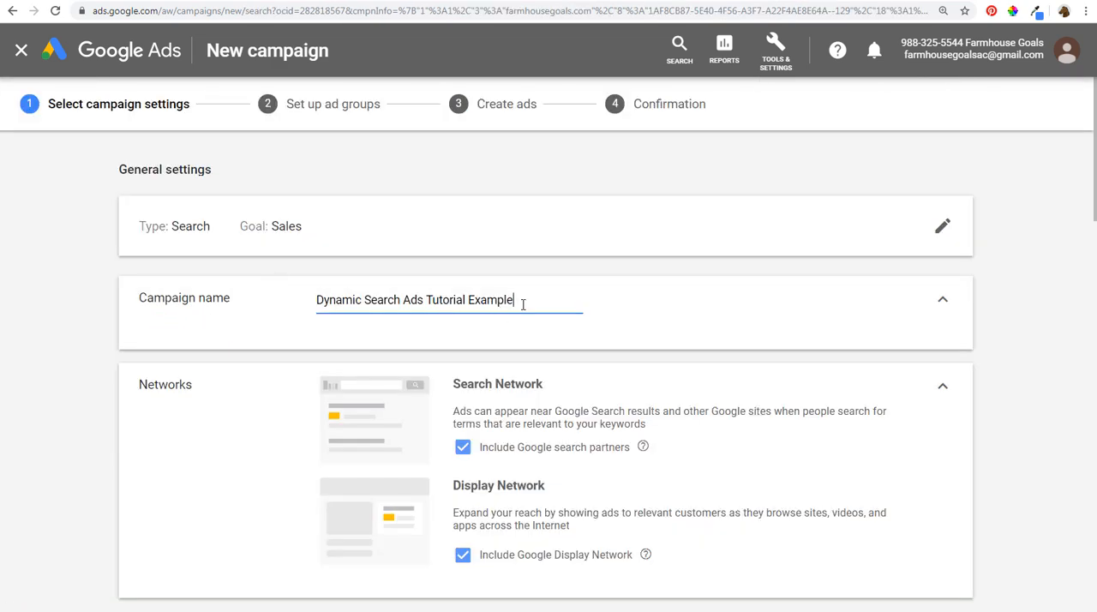
pyautogui.moveTo(523, 304); pyautogui.dragTo(326, 302)
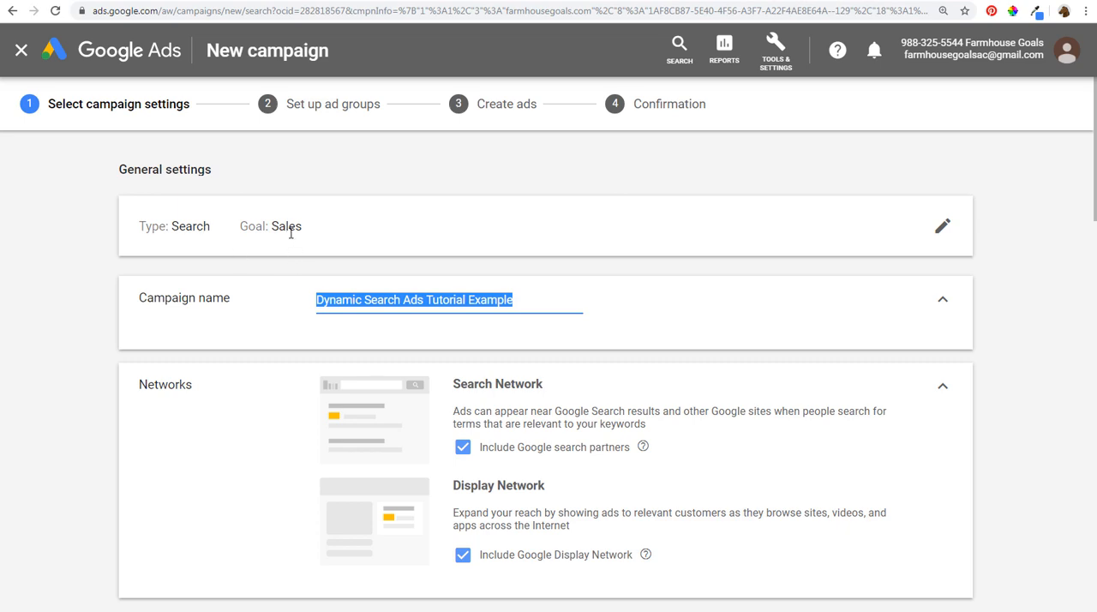
# - Exclude the Google Display Network from the campaign's networks
pyautogui.click(115, 340)
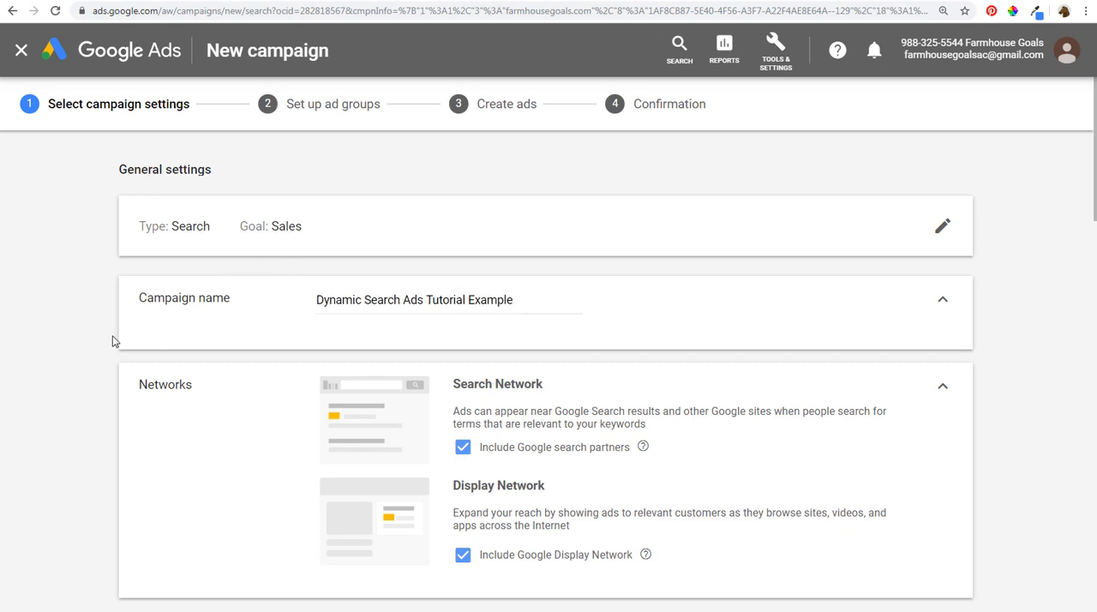
pyautogui.scroll(-2, 117, 331)
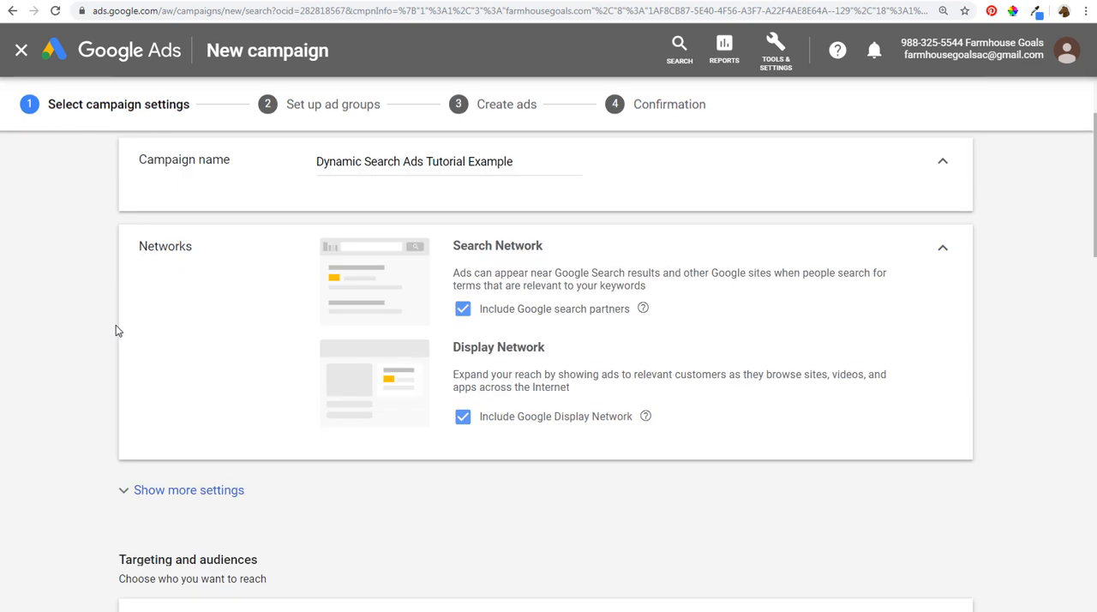
pyautogui.click(464, 418)
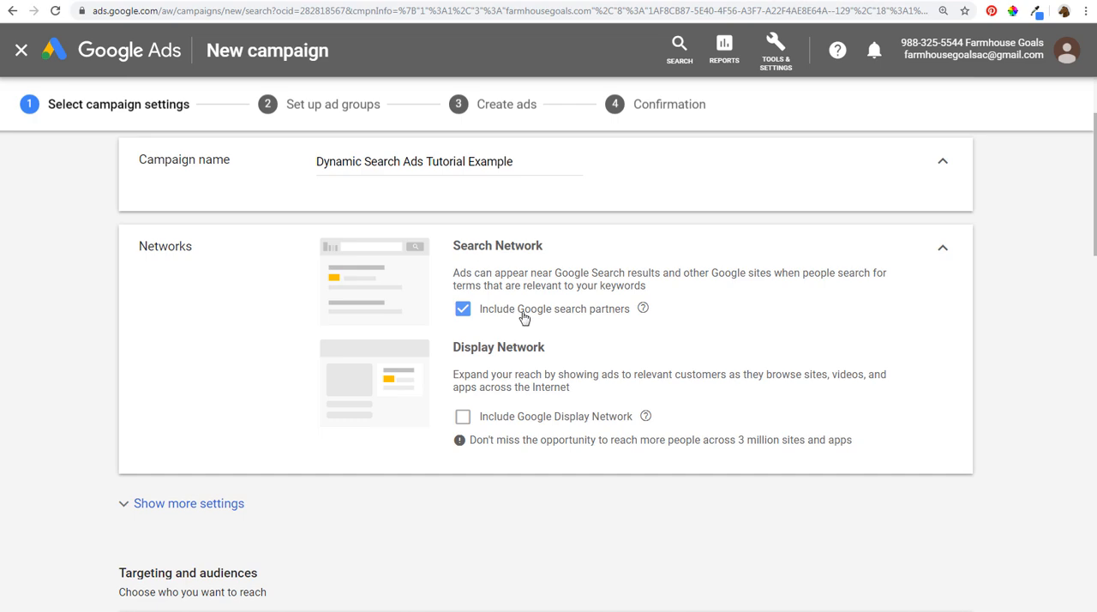
# - In the Dynamic Search Ads setting, target URLs from the page feed only and select FHG Page Feed Example
pyautogui.scroll(-3, 262, 329)
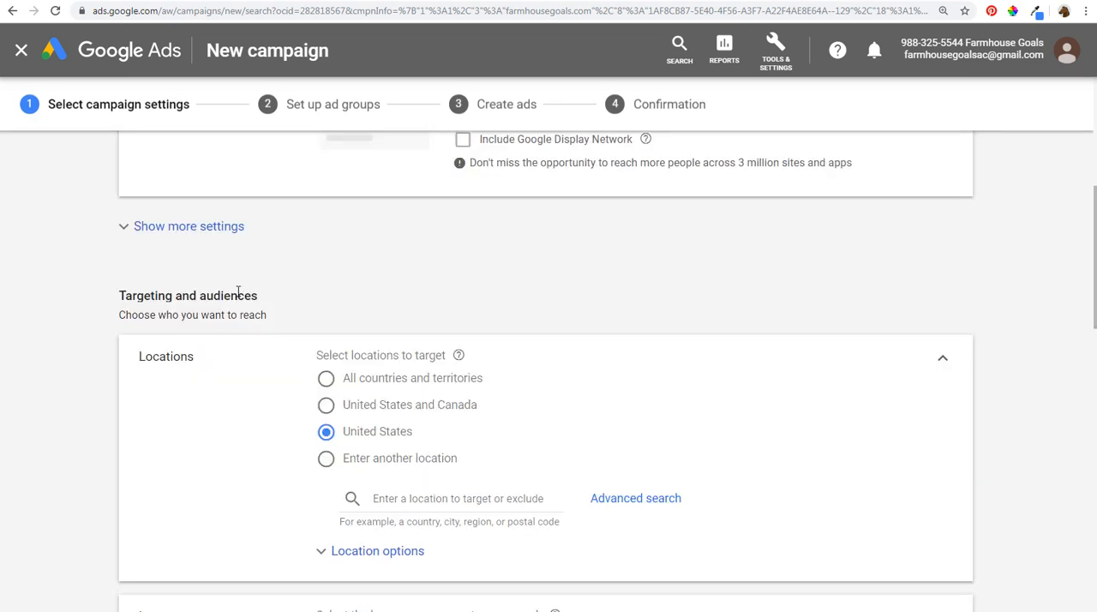
pyautogui.click(196, 237)
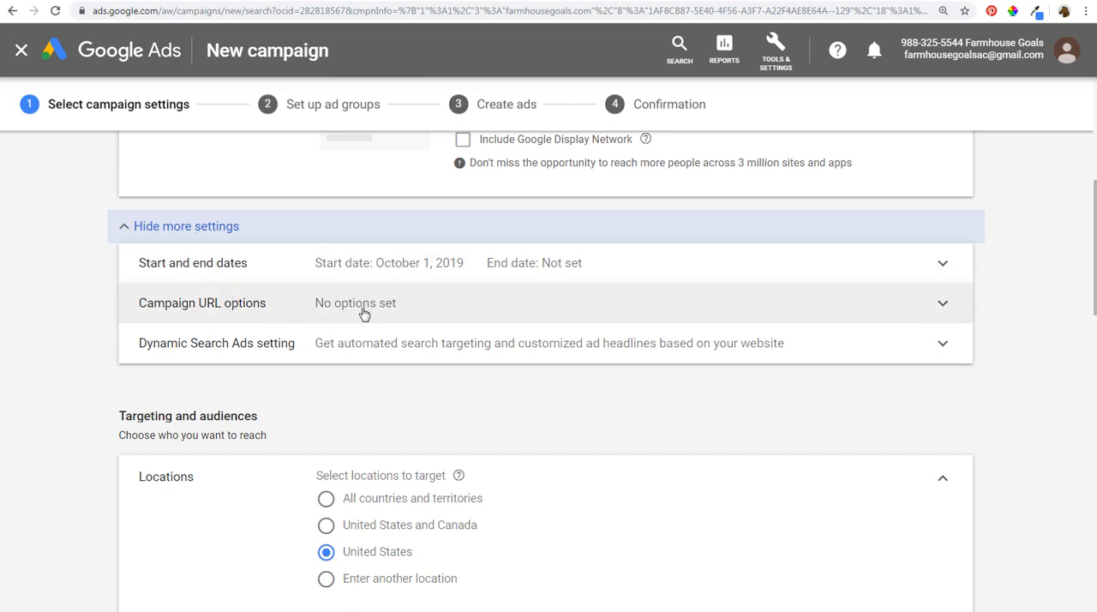
pyautogui.click(358, 352)
pyautogui.scroll(-2, 218, 404)
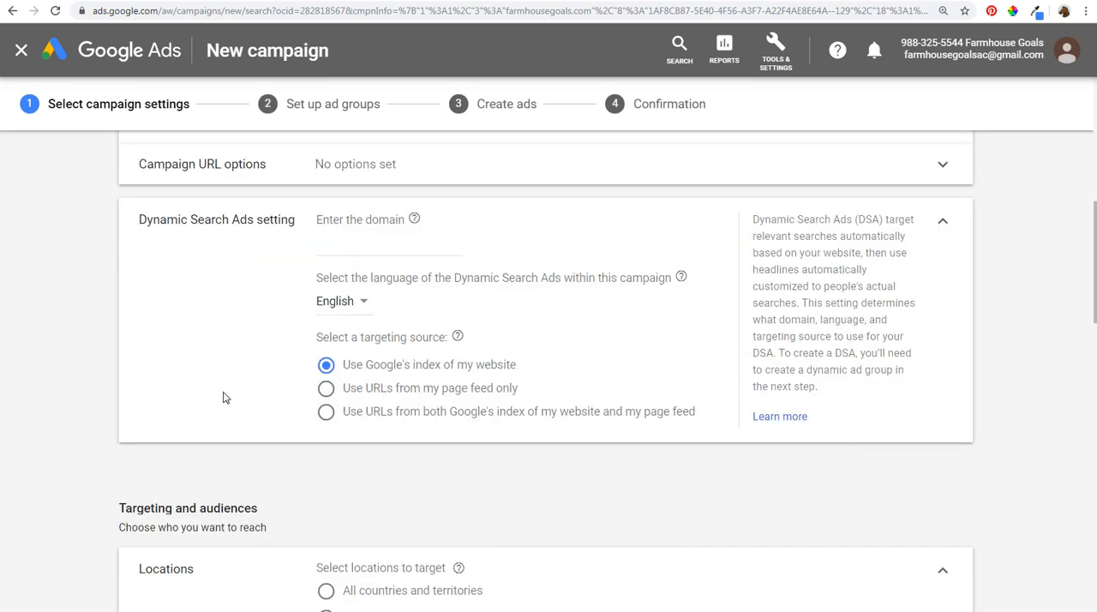
pyautogui.click(326, 388)
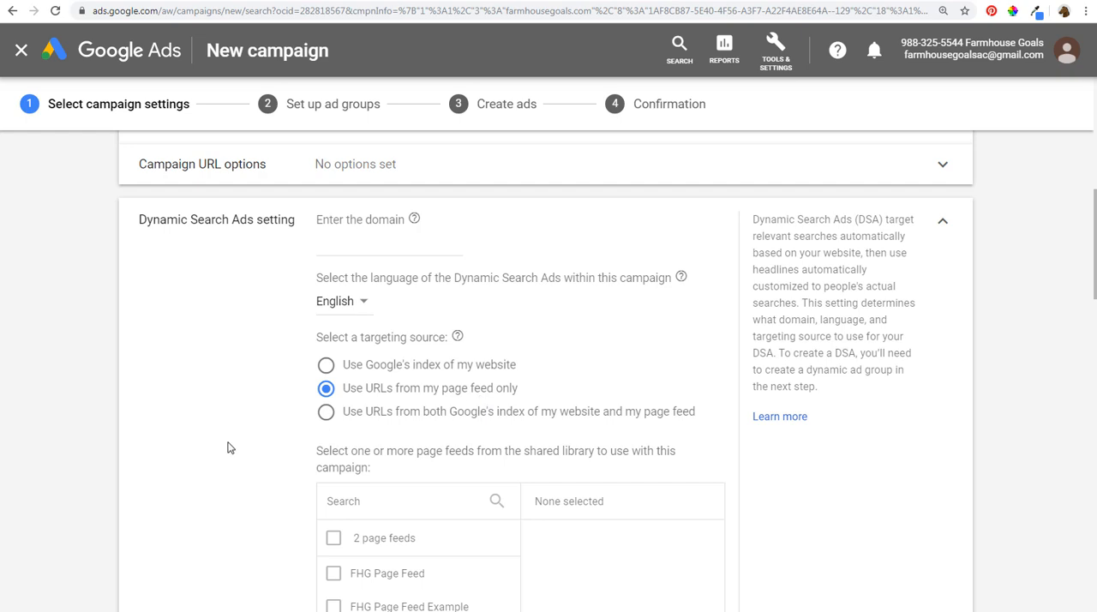
pyautogui.scroll(-2, 232, 446)
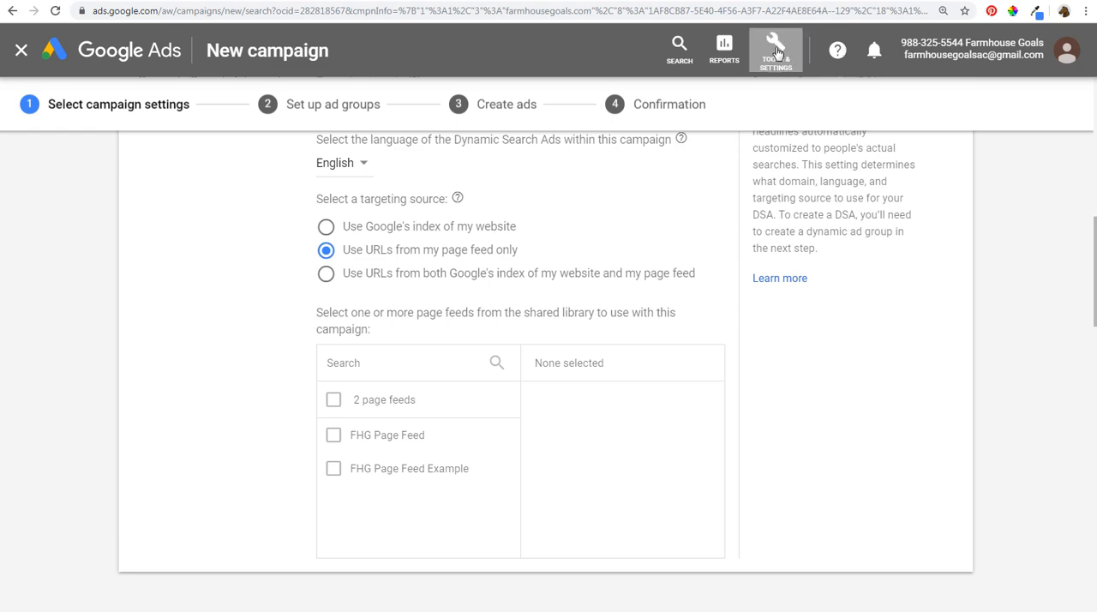
pyautogui.click(336, 471)
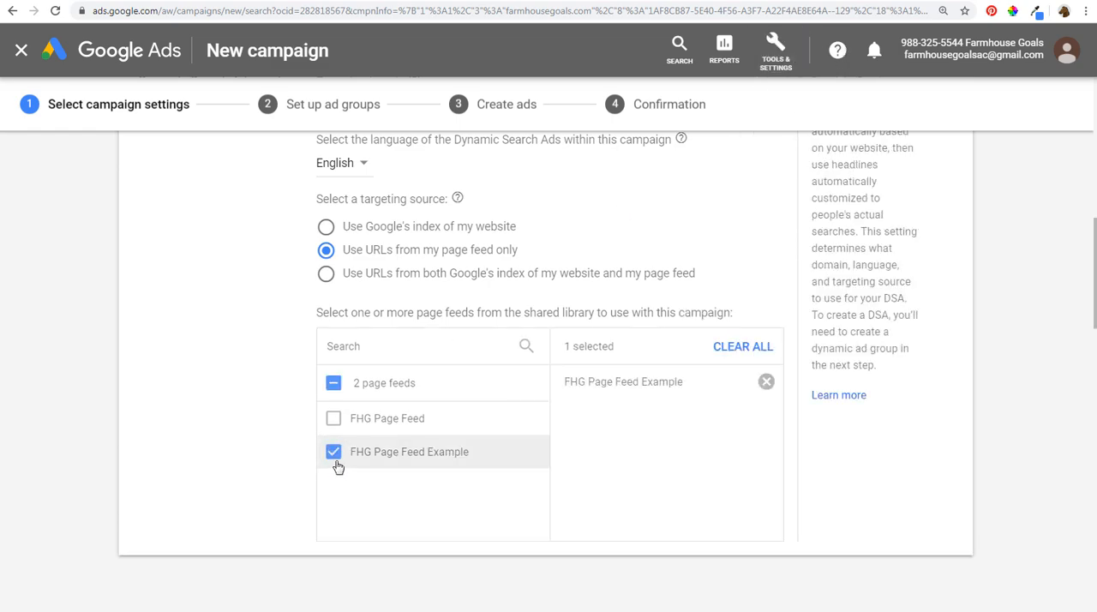
# - Review the campaign's location and language targeting and look over the audiences offered for it
pyautogui.scroll(-2, 240, 369)
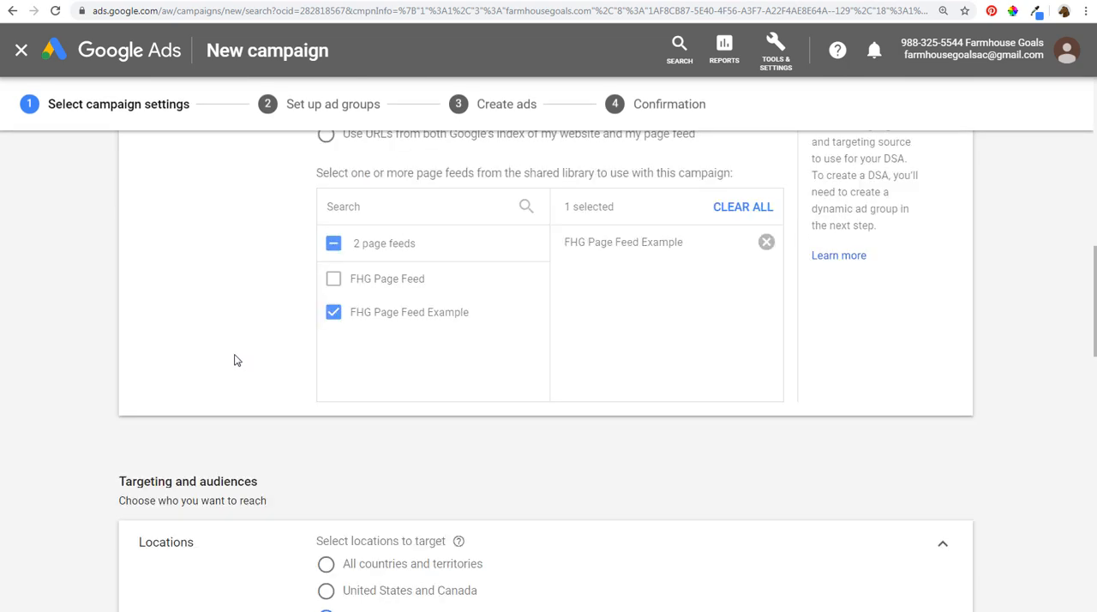
pyautogui.scroll(-3, 96, 329)
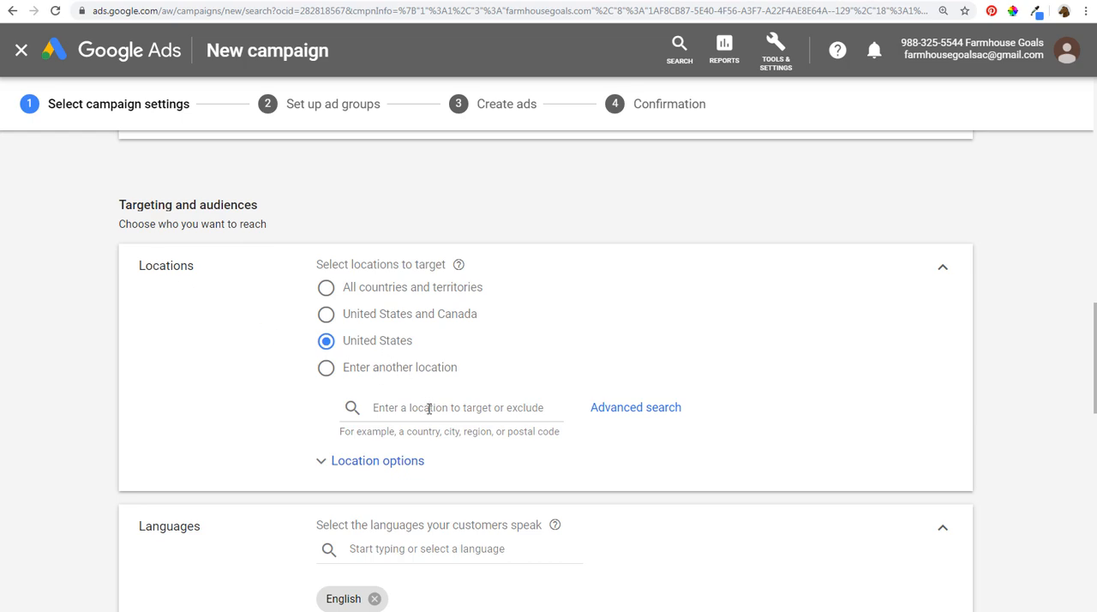
pyautogui.scroll(-3, 96, 386)
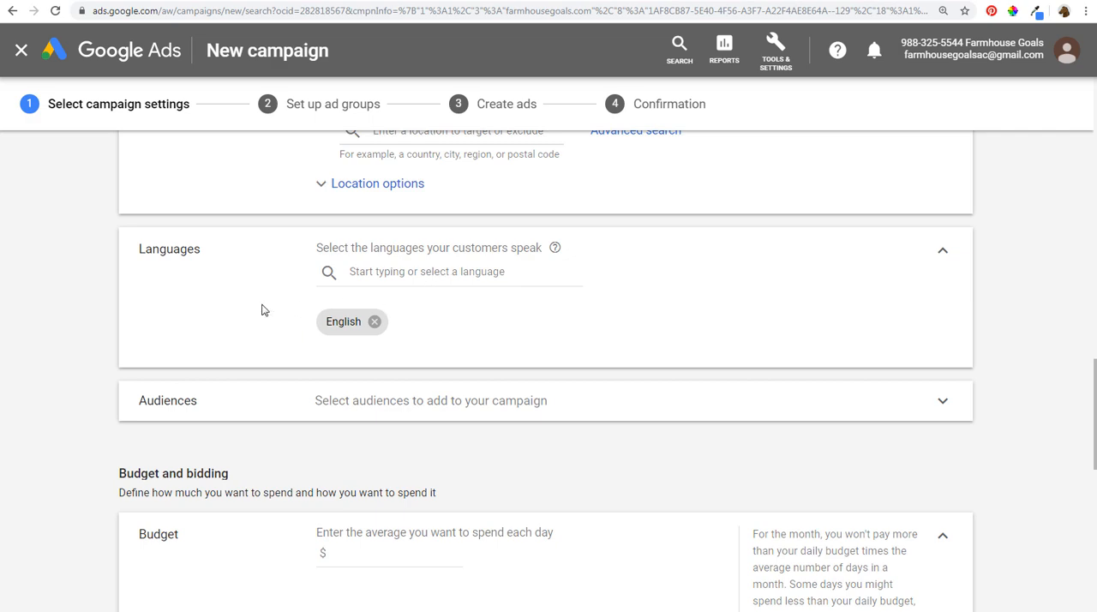
pyautogui.scroll(-2, 264, 311)
pyautogui.click(459, 278)
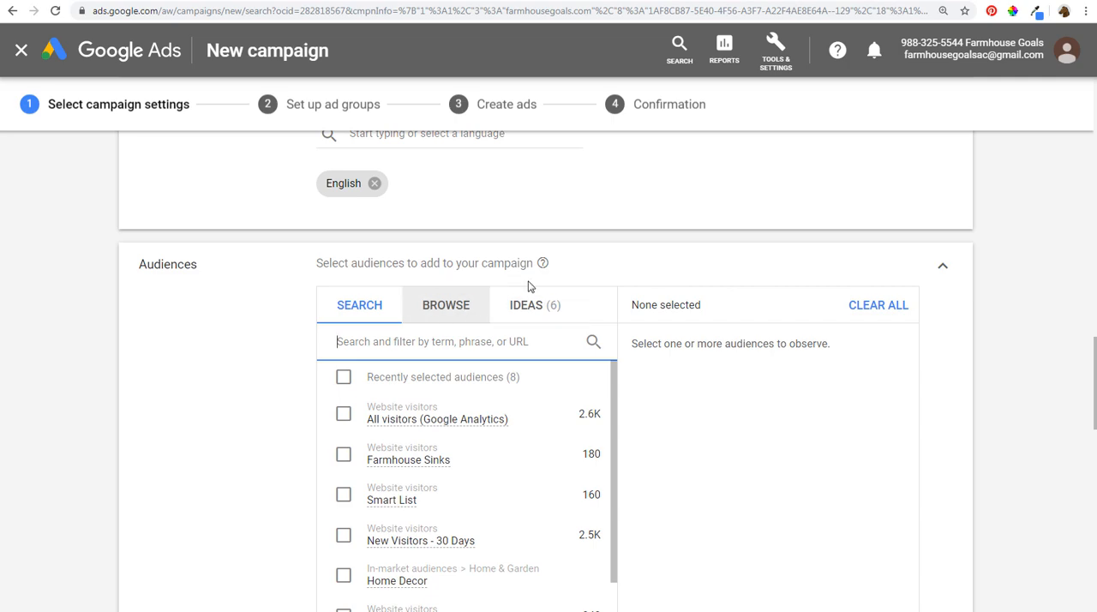
pyautogui.click(943, 268)
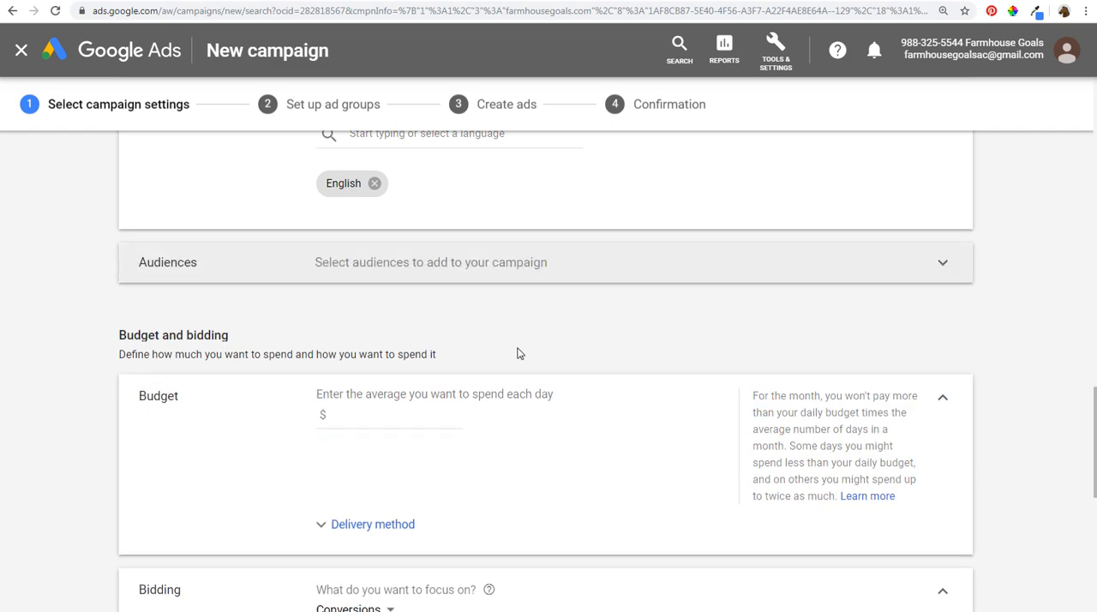
# - Set the campaign's average daily budget to $30.00
pyautogui.scroll(-2, 103, 305)
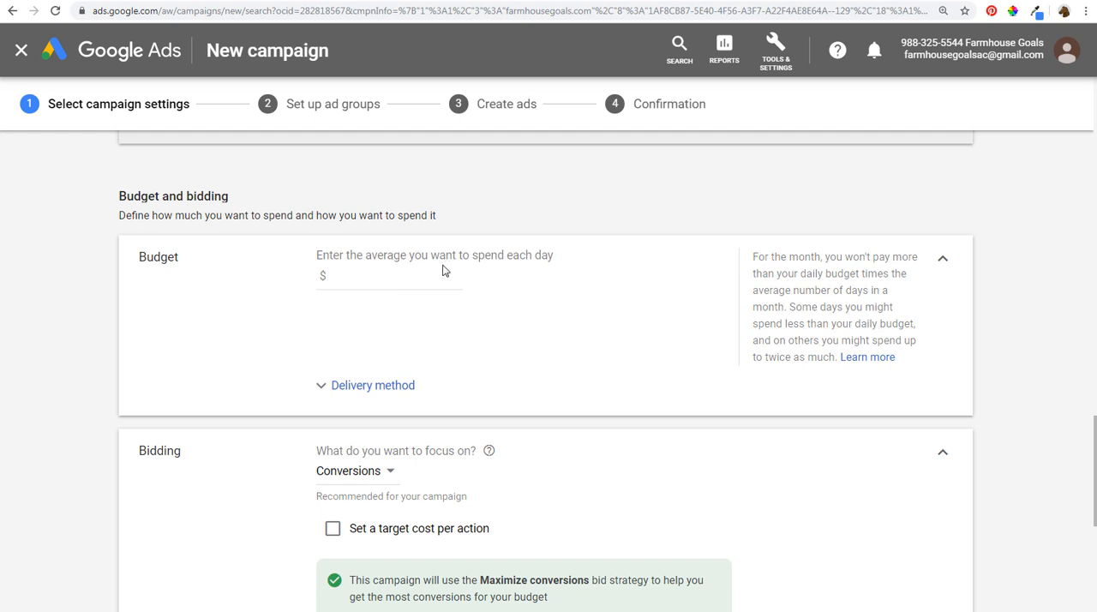
pyautogui.click(400, 274)
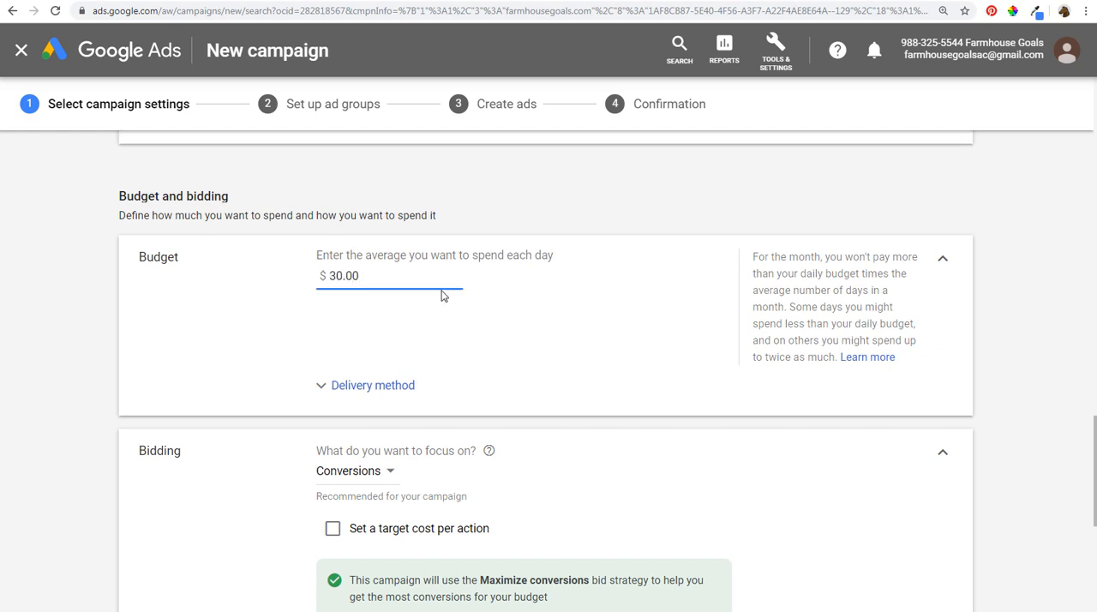
pyautogui.click(96, 309)
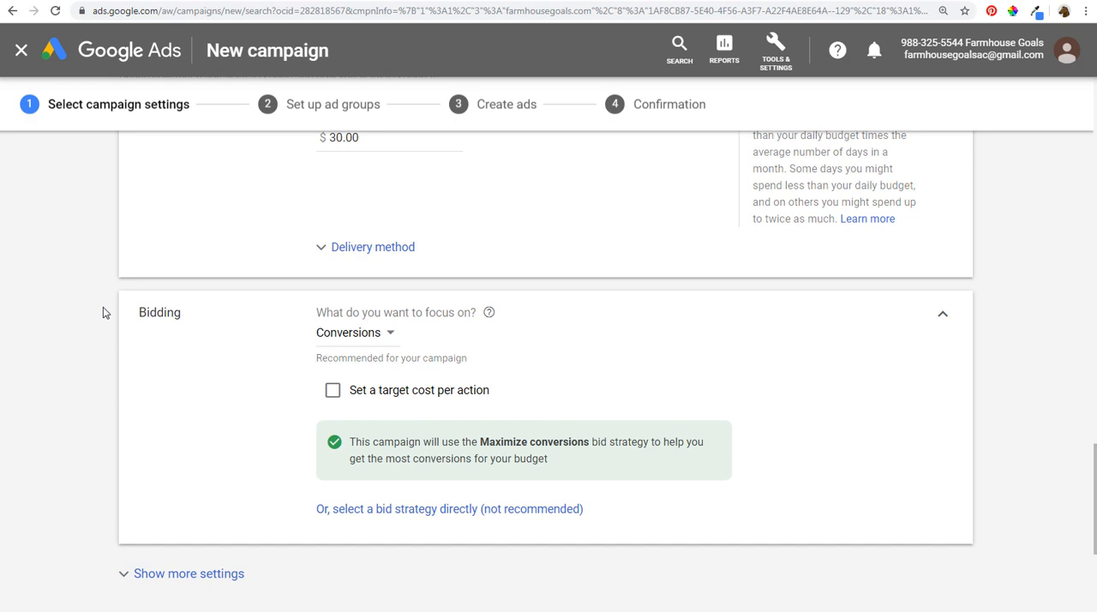
# - Enable a target cost per action for the Conversions bidding focus and set the target CPA to $25.00
pyautogui.scroll(-2, 103, 312)
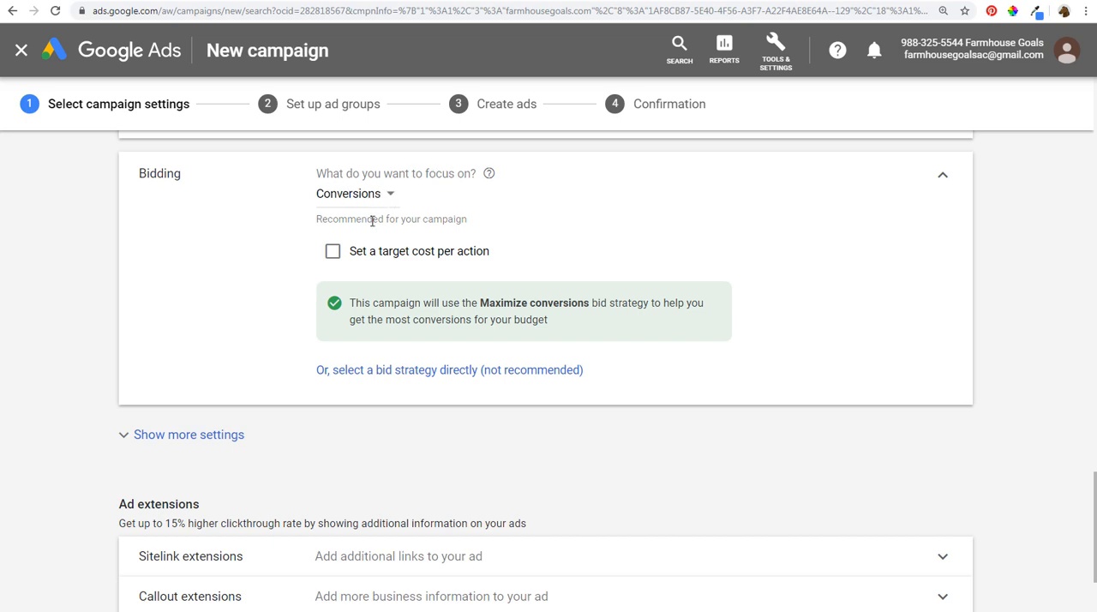
pyautogui.moveTo(378, 302); pyautogui.dragTo(649, 306)
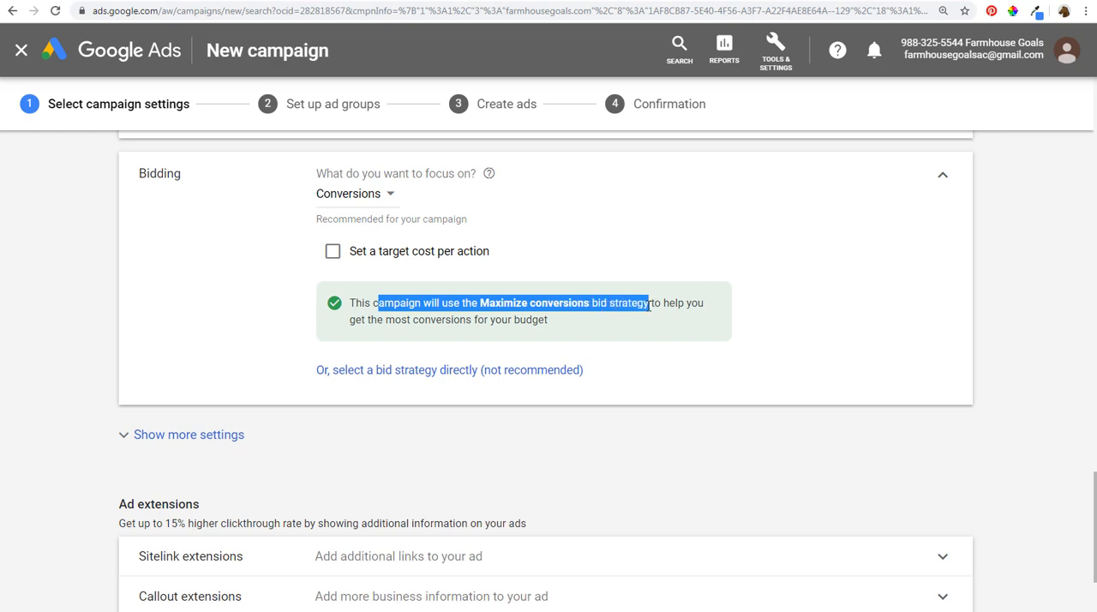
pyautogui.click(649, 306)
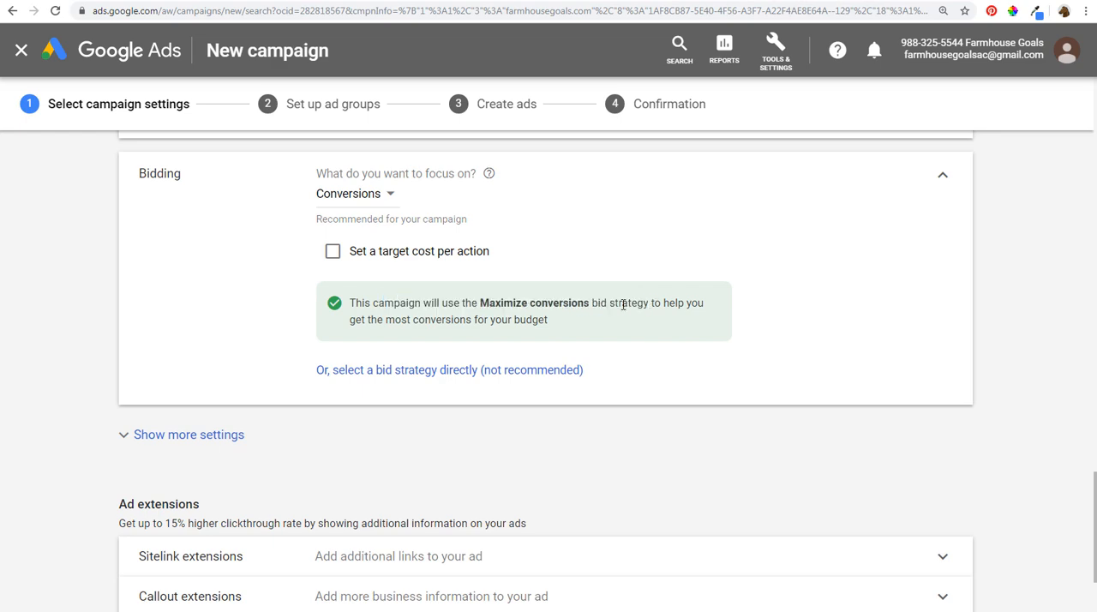
pyautogui.click(333, 252)
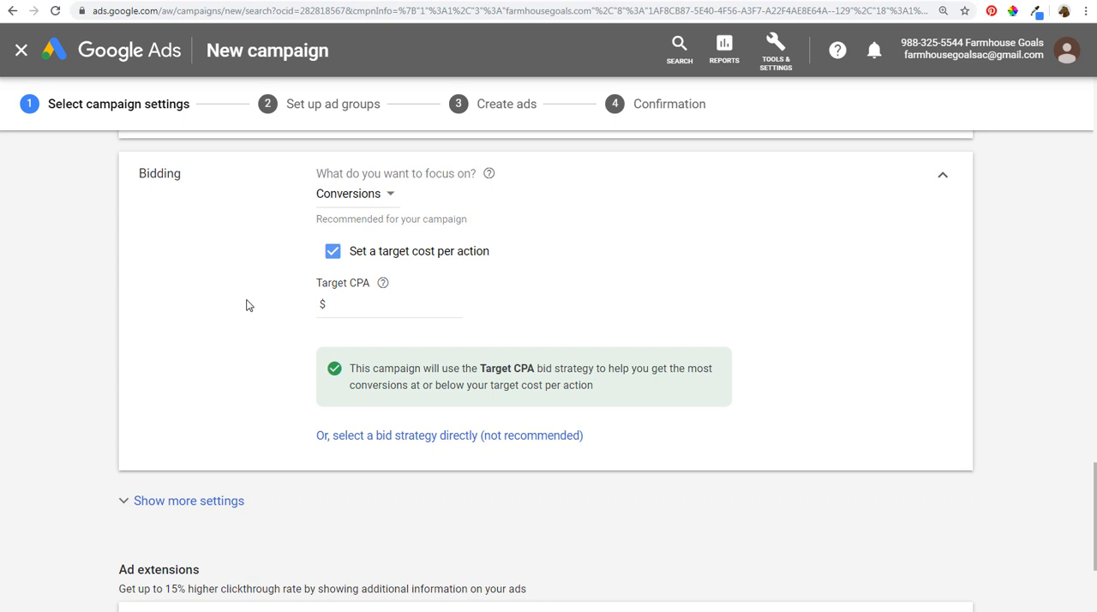
pyautogui.click(347, 304)
pyautogui.write('25.00')
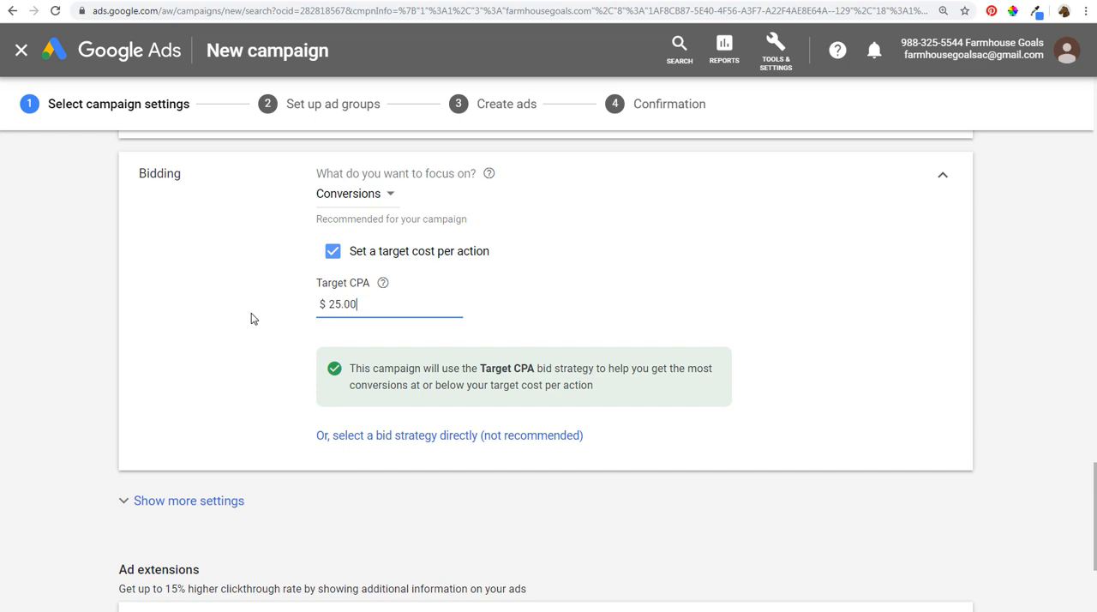
# - Try the Conversion value bidding focus with a target return on ad spend of 150%
pyautogui.click(371, 194)
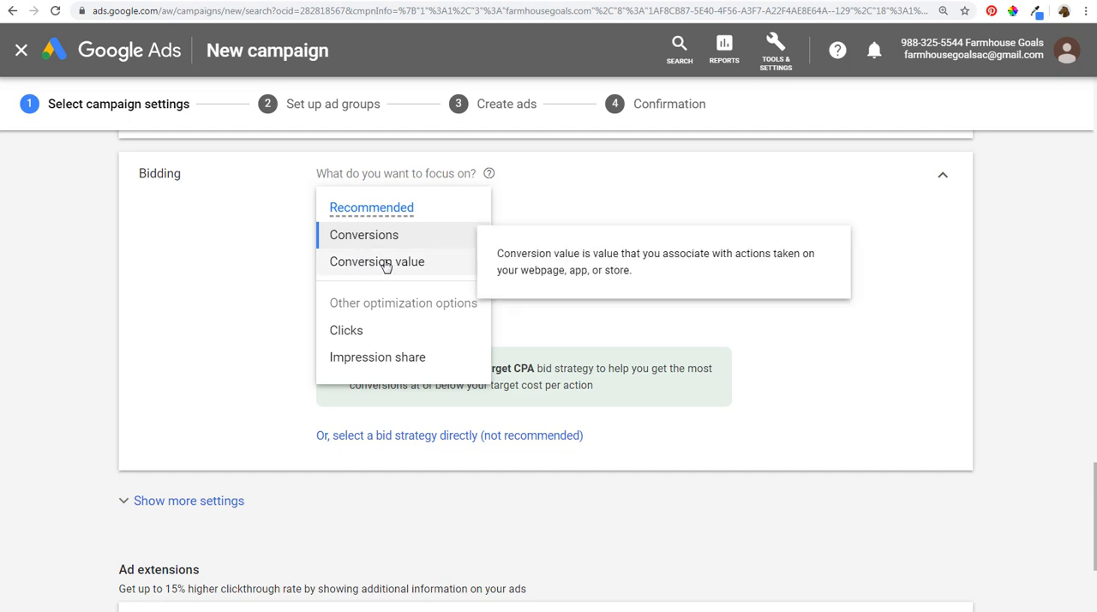
pyautogui.click(400, 265)
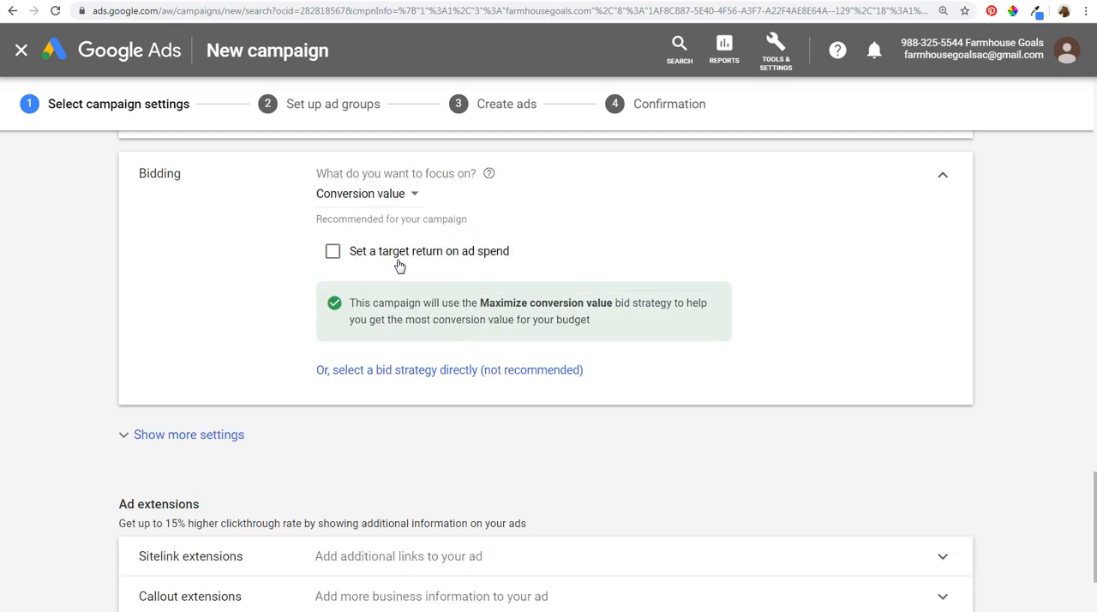
pyautogui.click(365, 262)
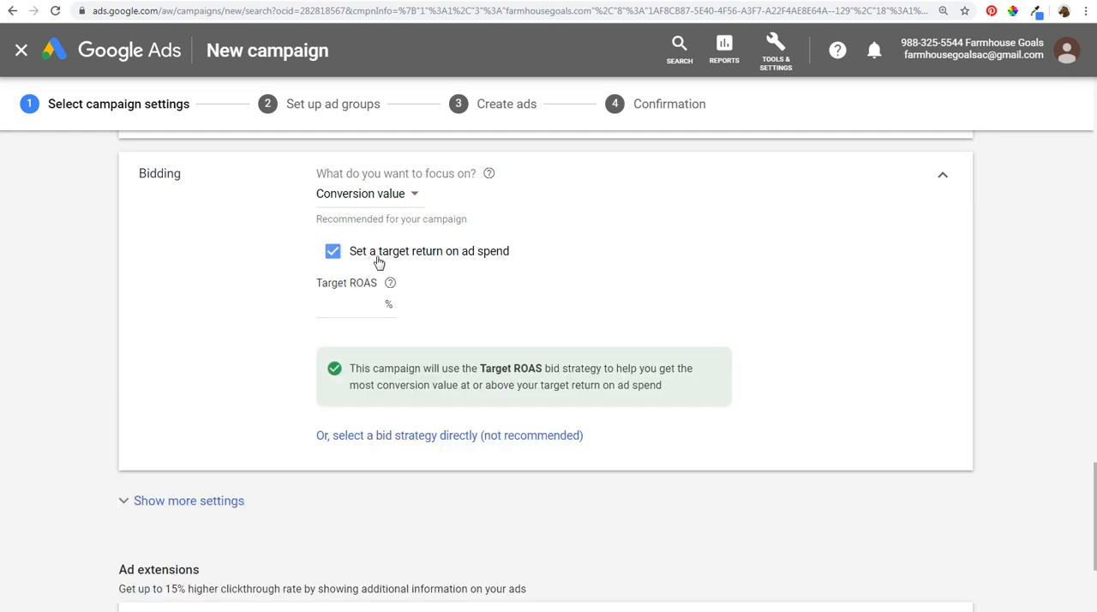
pyautogui.click(358, 304)
pyautogui.write('150')
# - Switch the bidding focus back to Conversions with a target cost per action
pyautogui.click(392, 195)
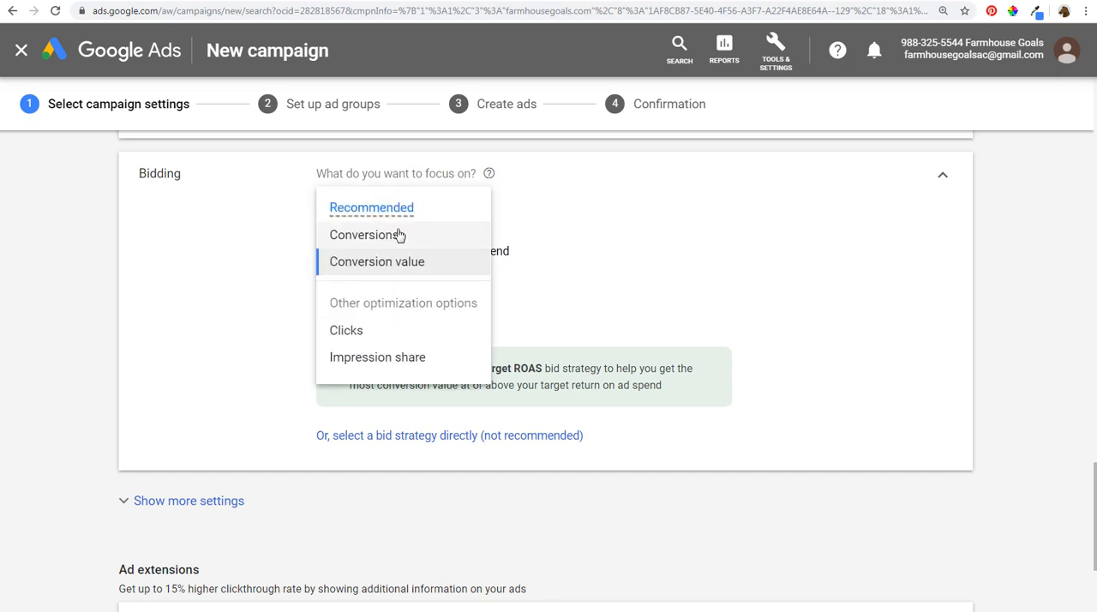
pyautogui.click(399, 234)
pyautogui.click(370, 251)
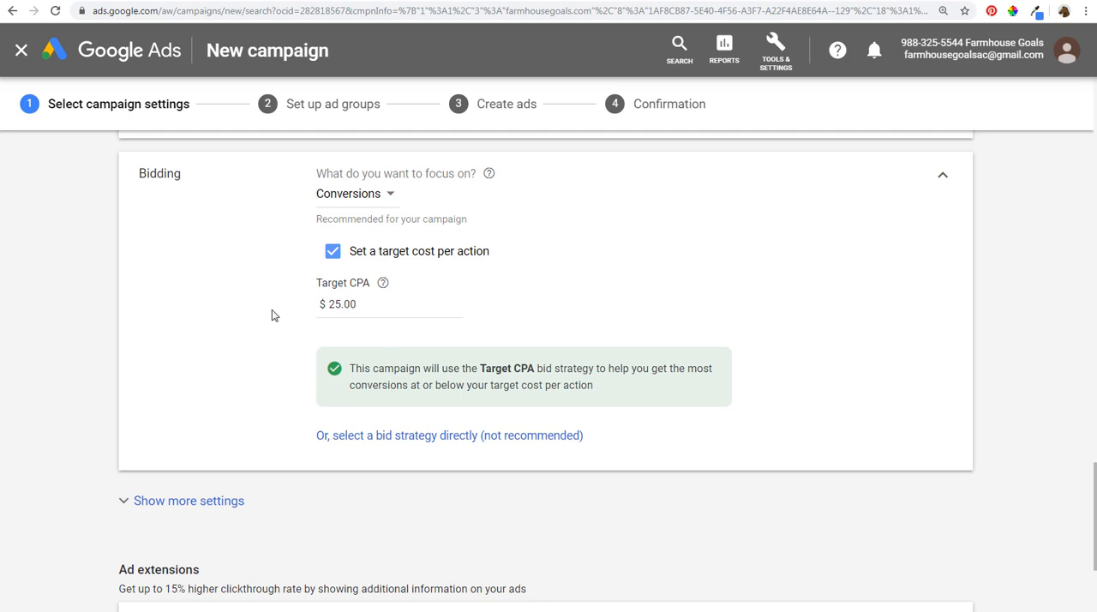
# - Add the existing sitelink extensions Farmhouse Furniture, Home, Farmhouse Sinks For Sale and Farmhouse Goals Shop to the campaign
pyautogui.scroll(-2, 81, 319)
pyautogui.scroll(-2, 81, 319)
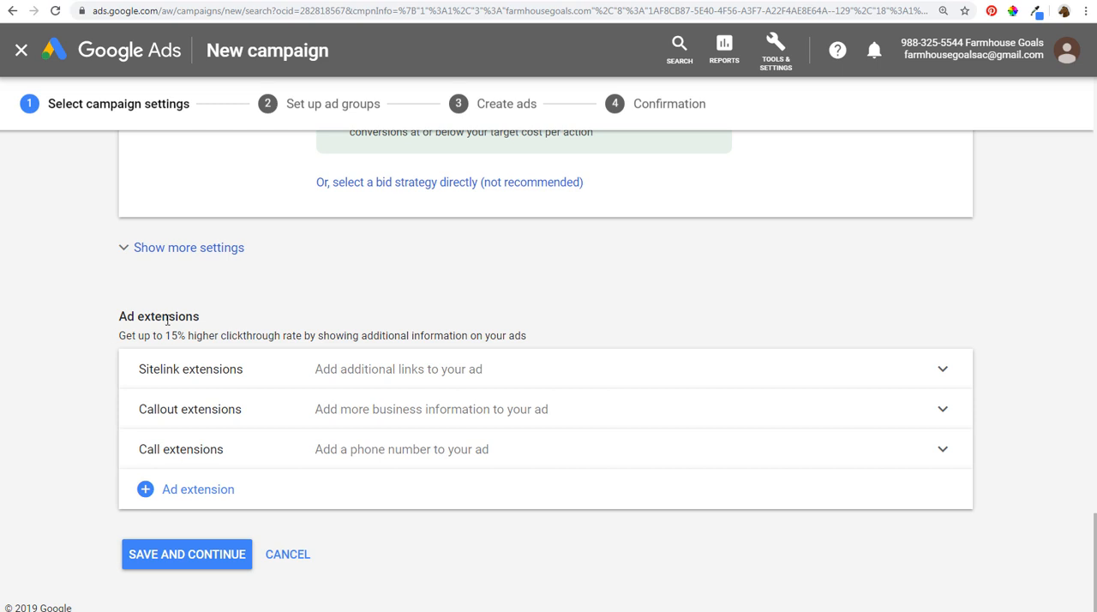
pyautogui.click(267, 368)
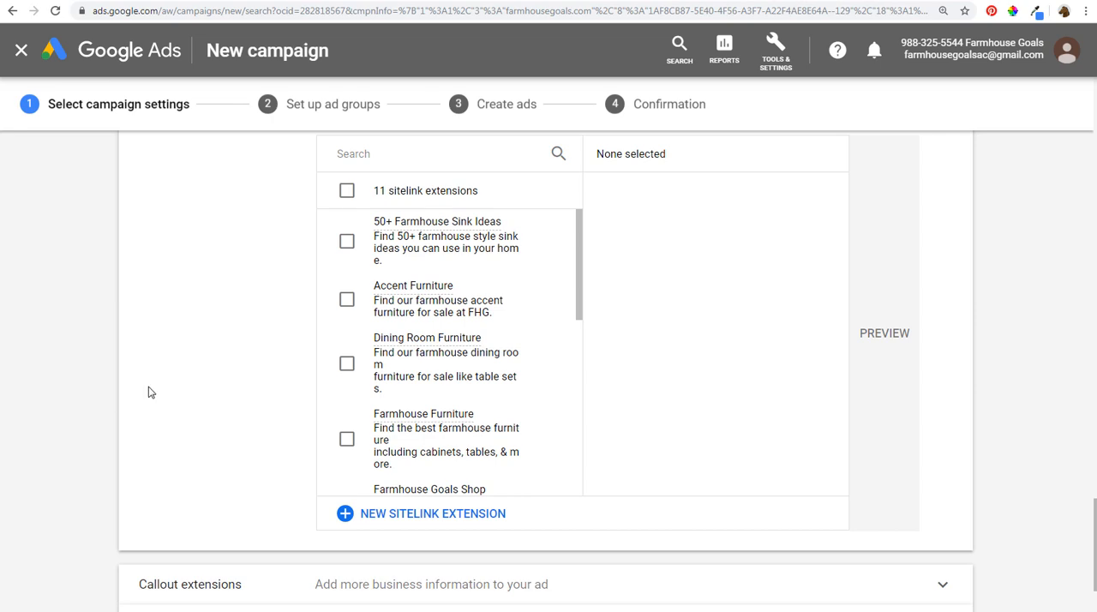
pyautogui.scroll(2, 245, 398)
pyautogui.scroll(-2, 300, 334)
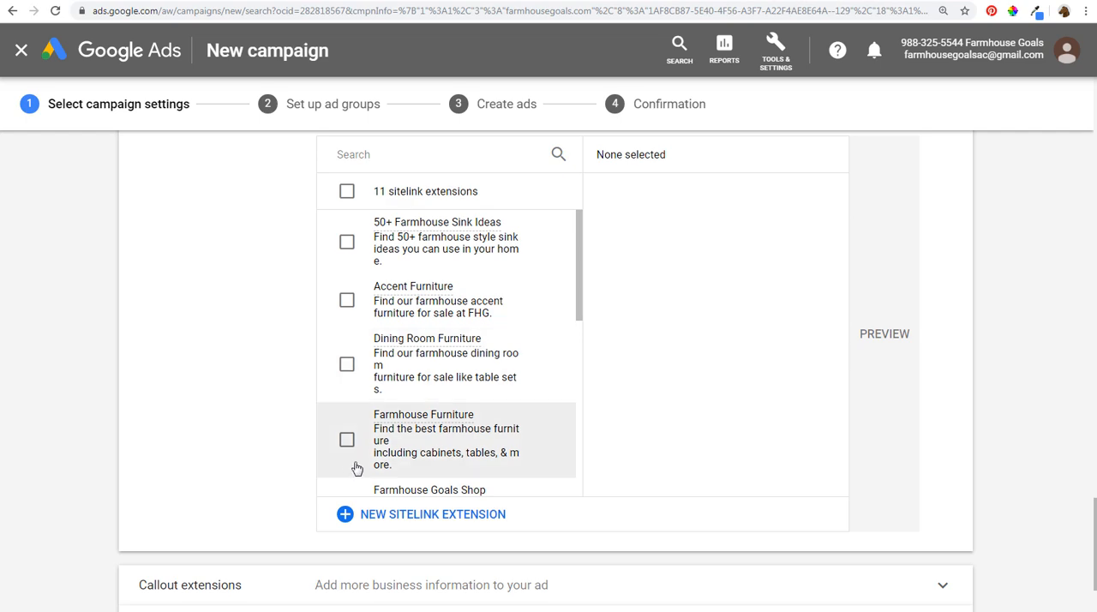
pyautogui.click(347, 440)
pyautogui.moveTo(581, 264); pyautogui.dragTo(578, 443)
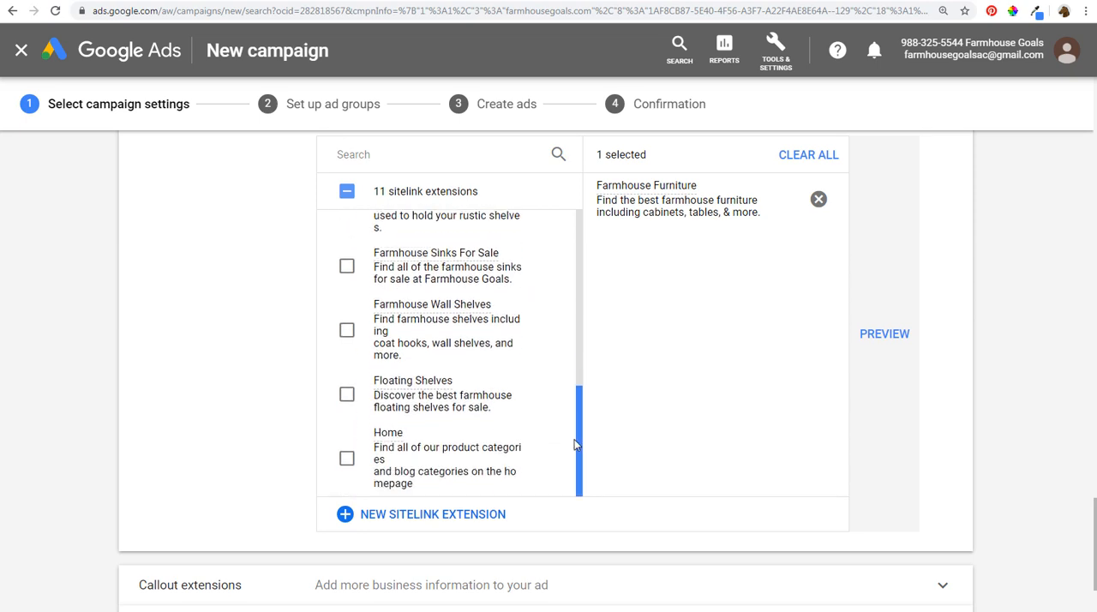
pyautogui.click(347, 460)
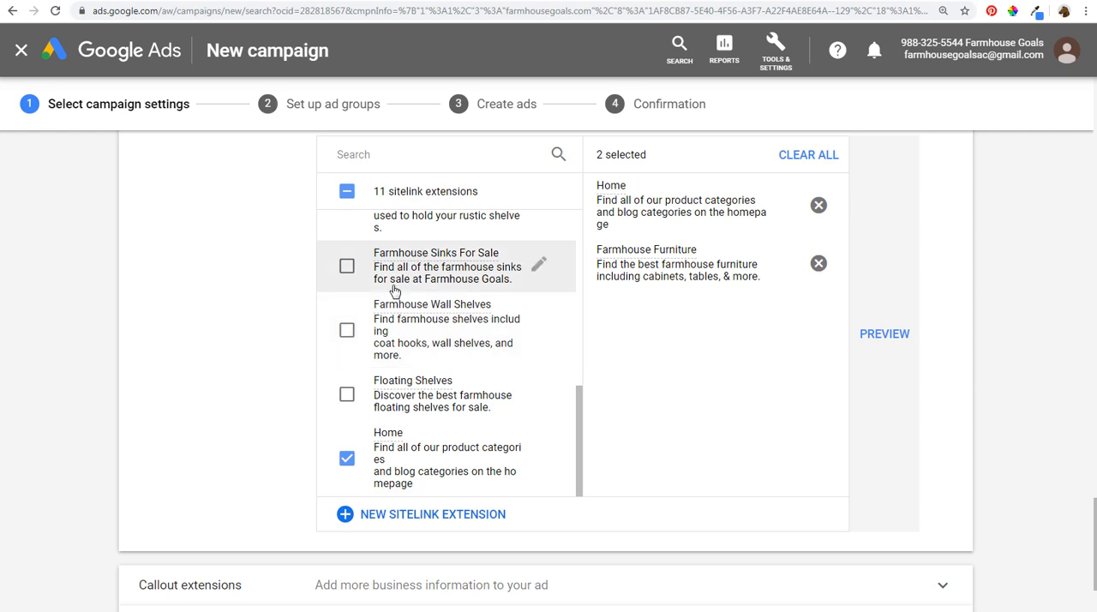
pyautogui.click(346, 269)
pyautogui.scroll(3, 411, 351)
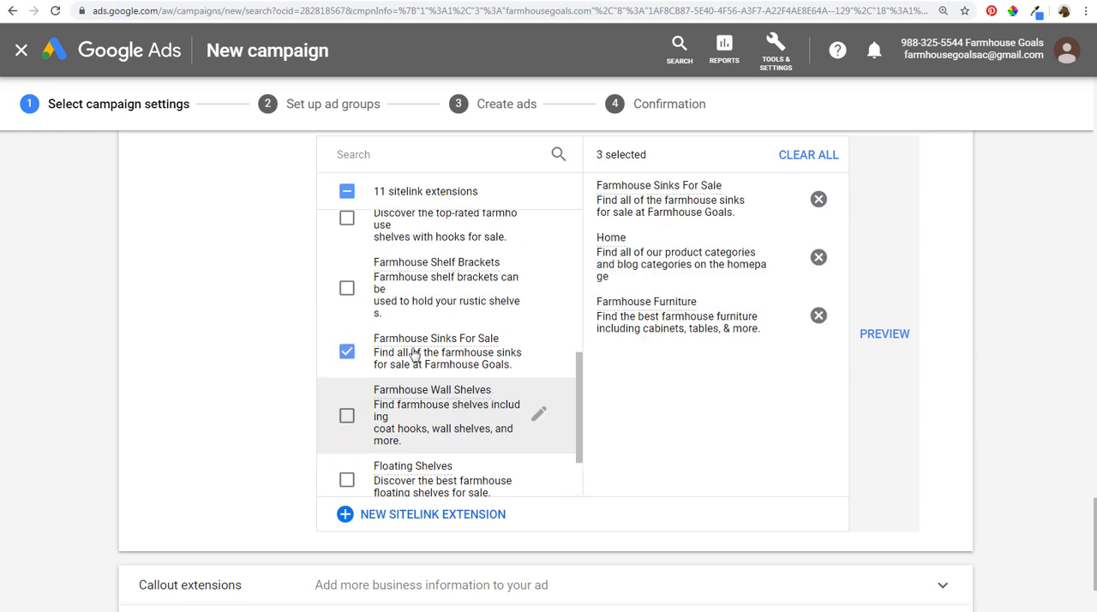
pyautogui.scroll(3, 409, 344)
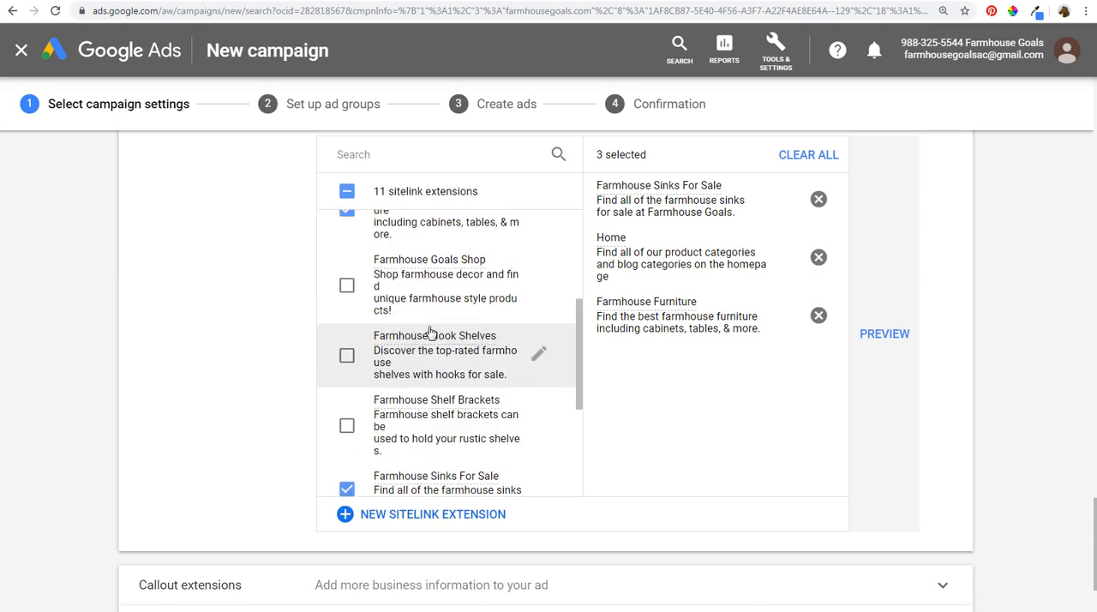
pyautogui.click(347, 287)
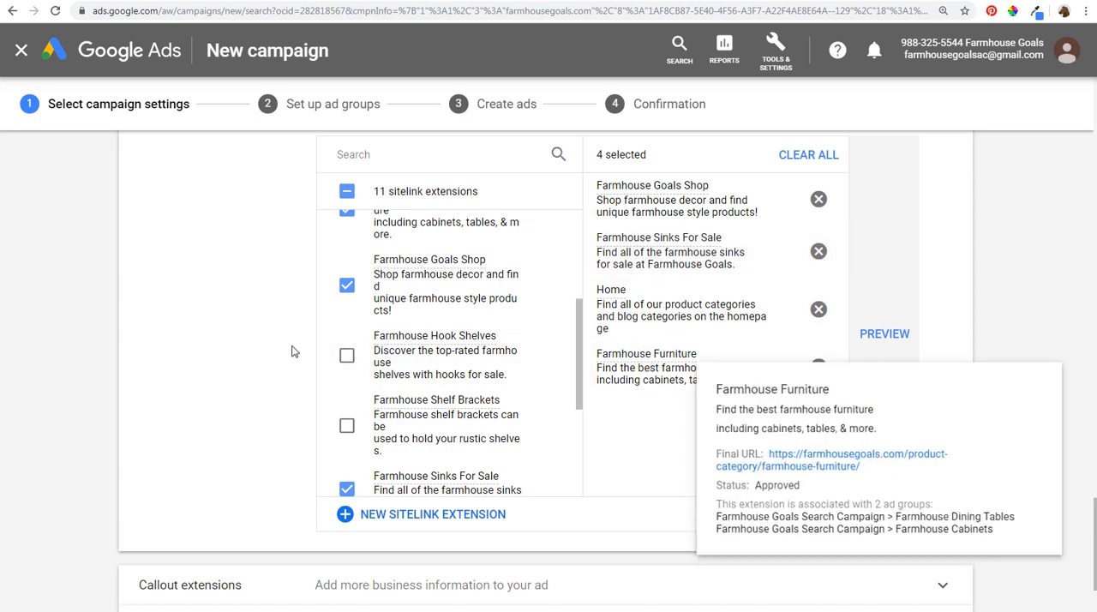
# - Review the four selected sitelink extensions and collapse the sitelink extensions section
pyautogui.scroll(-2, 228, 375)
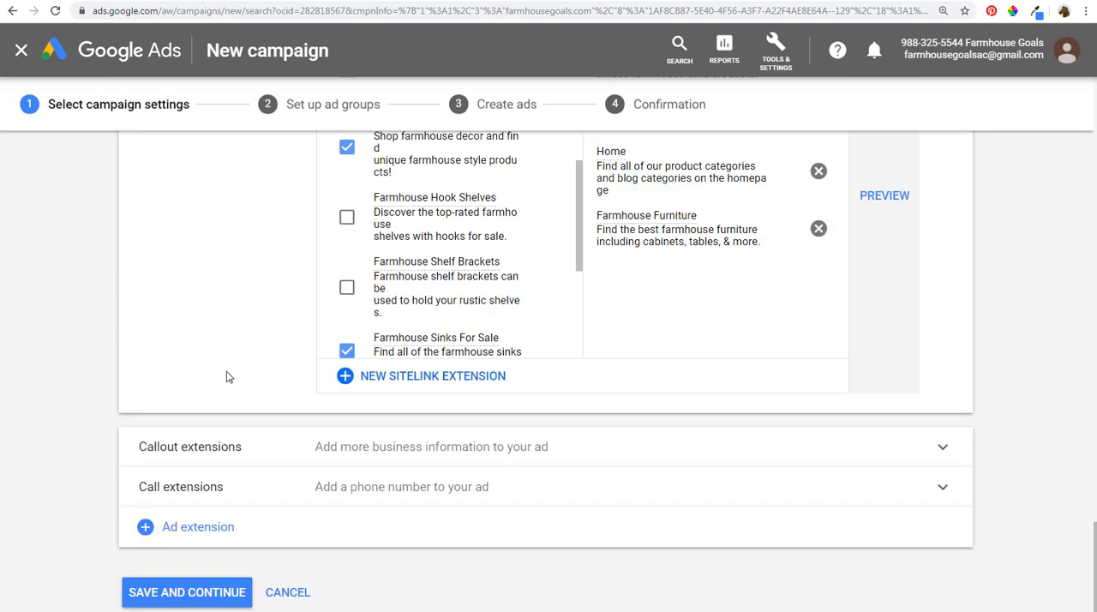
pyautogui.scroll(3, 120, 339)
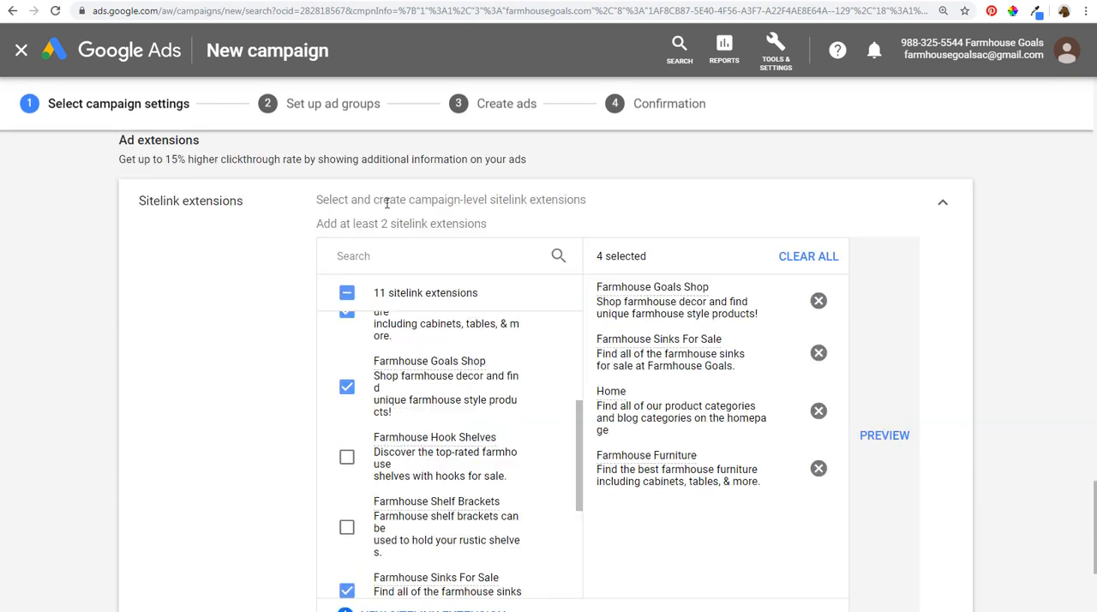
pyautogui.moveTo(446, 200); pyautogui.dragTo(566, 203)
pyautogui.click(889, 215)
pyautogui.click(944, 209)
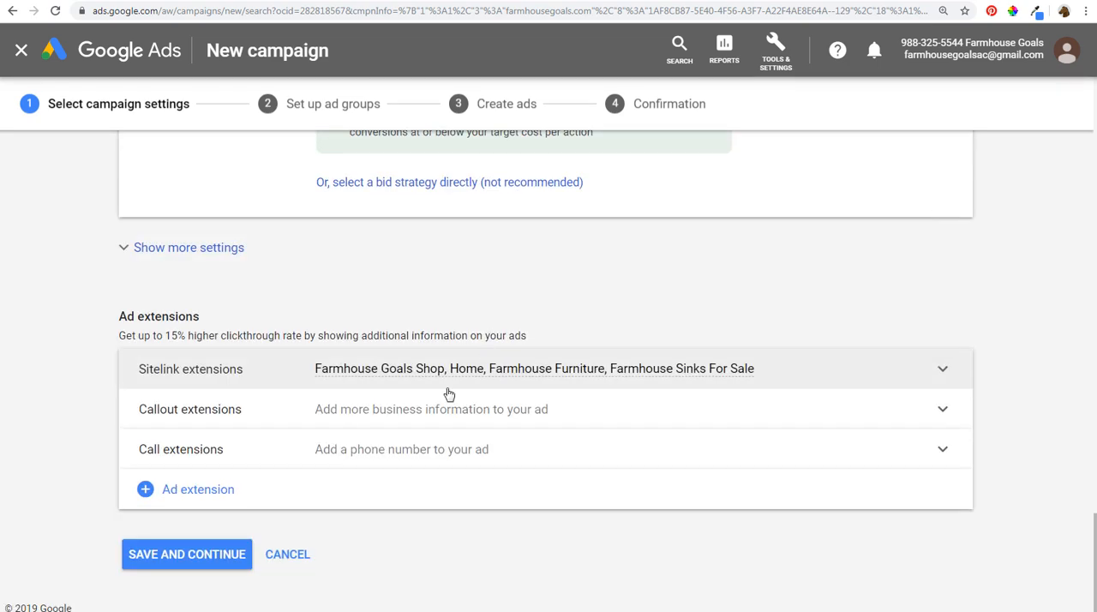
# - Add the existing callout extension Top-Rated Farmhouse Decor to the campaign and collapse the callout section
pyautogui.click(390, 421)
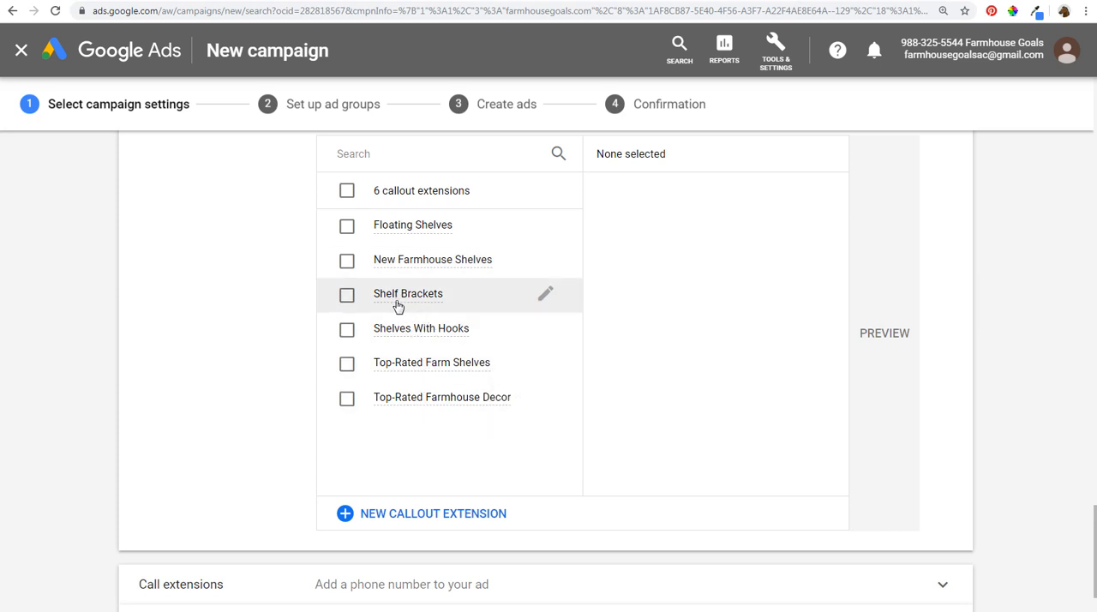
pyautogui.moveTo(396, 264)
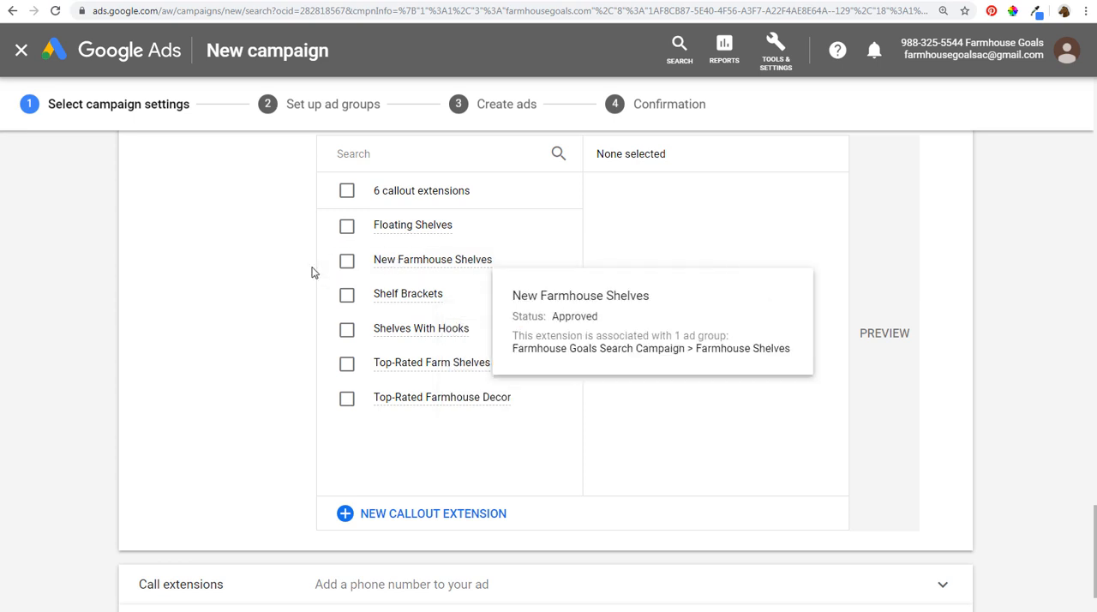
pyautogui.click(347, 399)
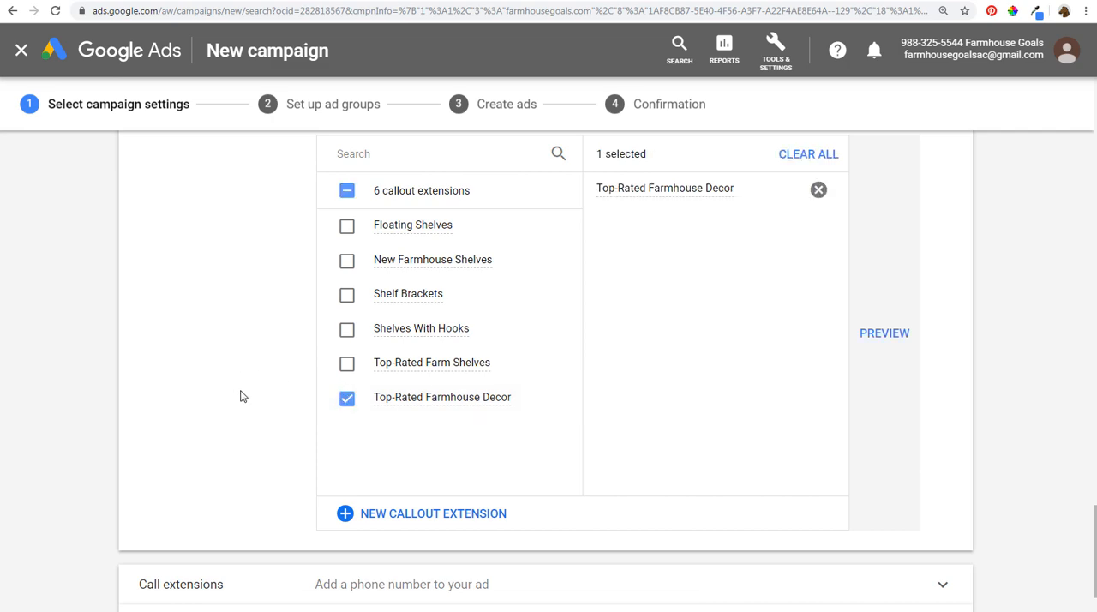
pyautogui.scroll(2, 596, 372)
pyautogui.scroll(2, 596, 372)
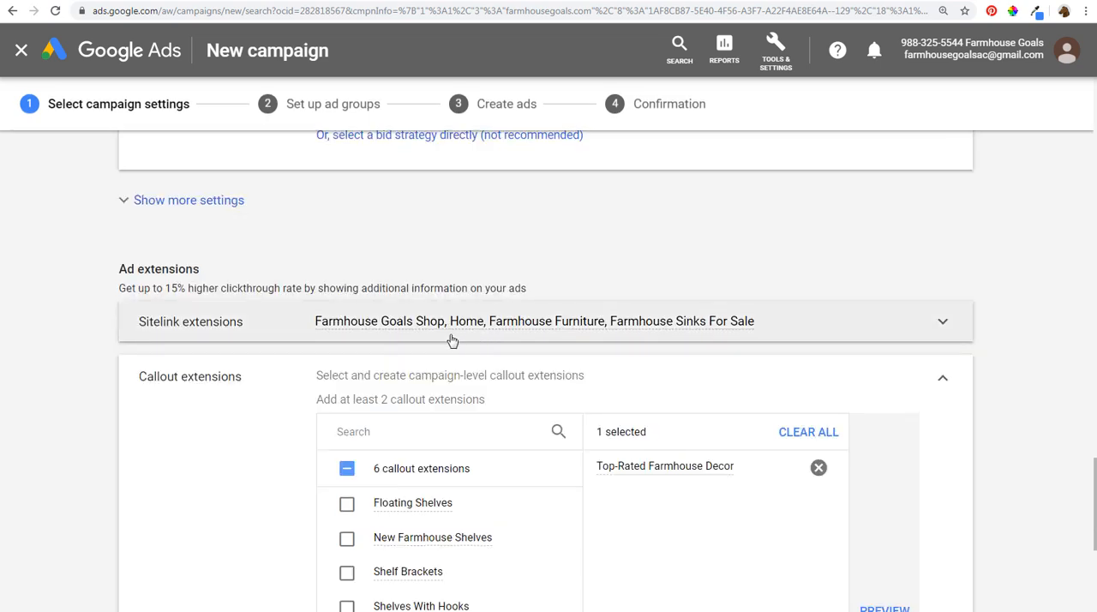
pyautogui.scroll(-4, 306, 338)
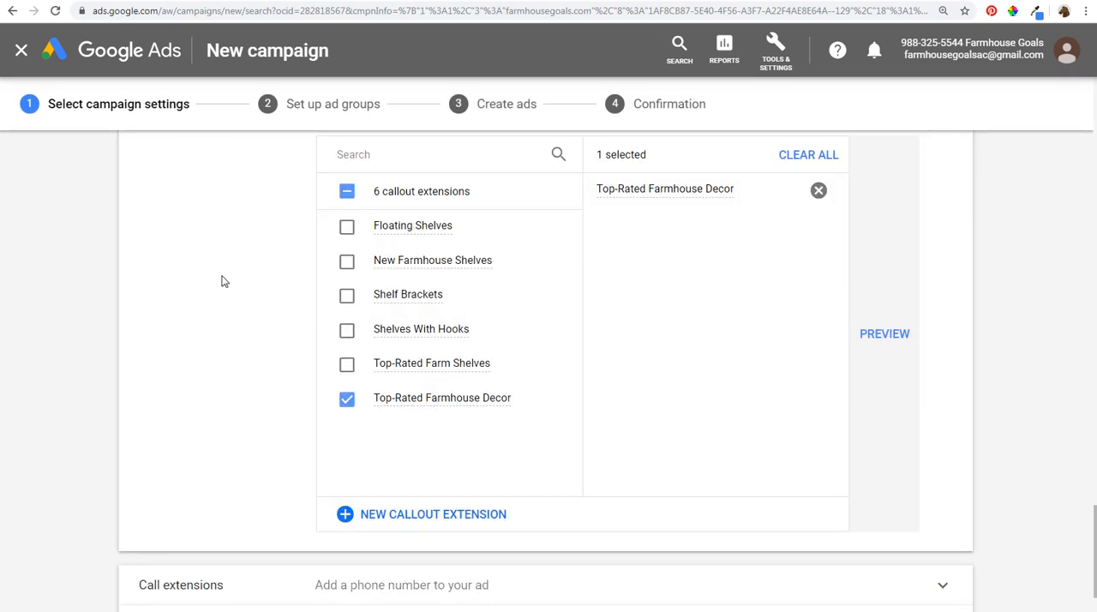
pyautogui.scroll(-2, 246, 335)
pyautogui.scroll(4, 289, 335)
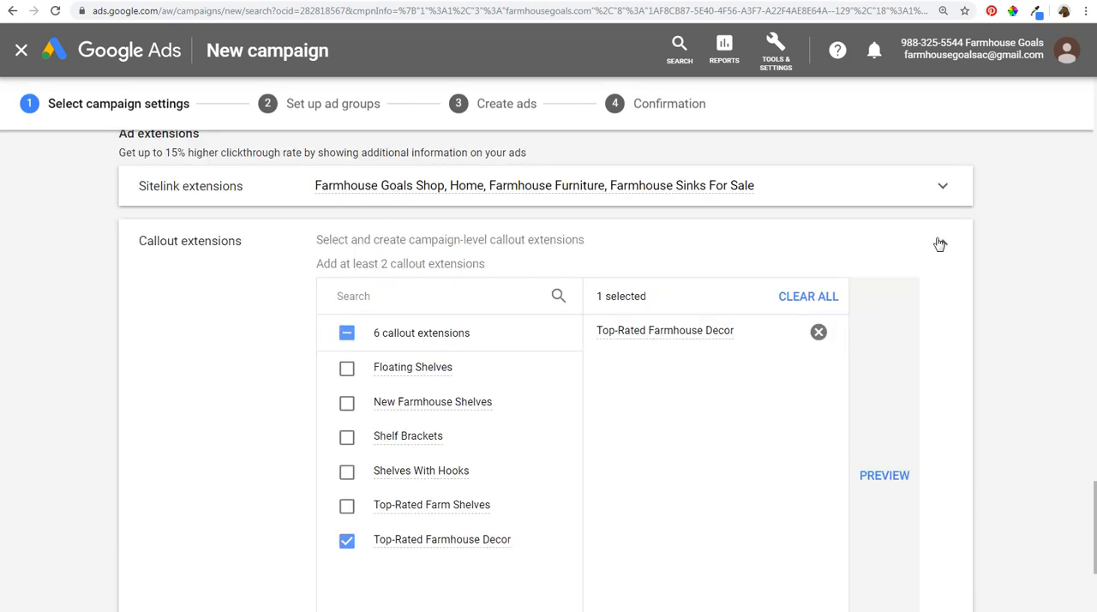
pyautogui.click(942, 244)
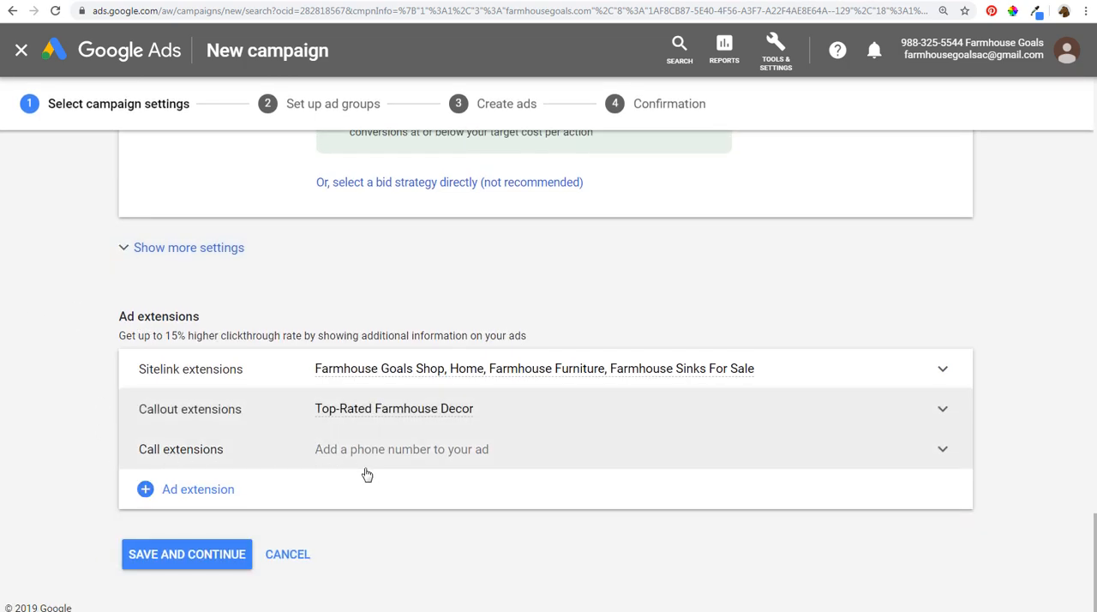
# - Check the additional ad extension types without adding any, and save the campaign settings to continue to the ad groups
pyautogui.click(155, 490)
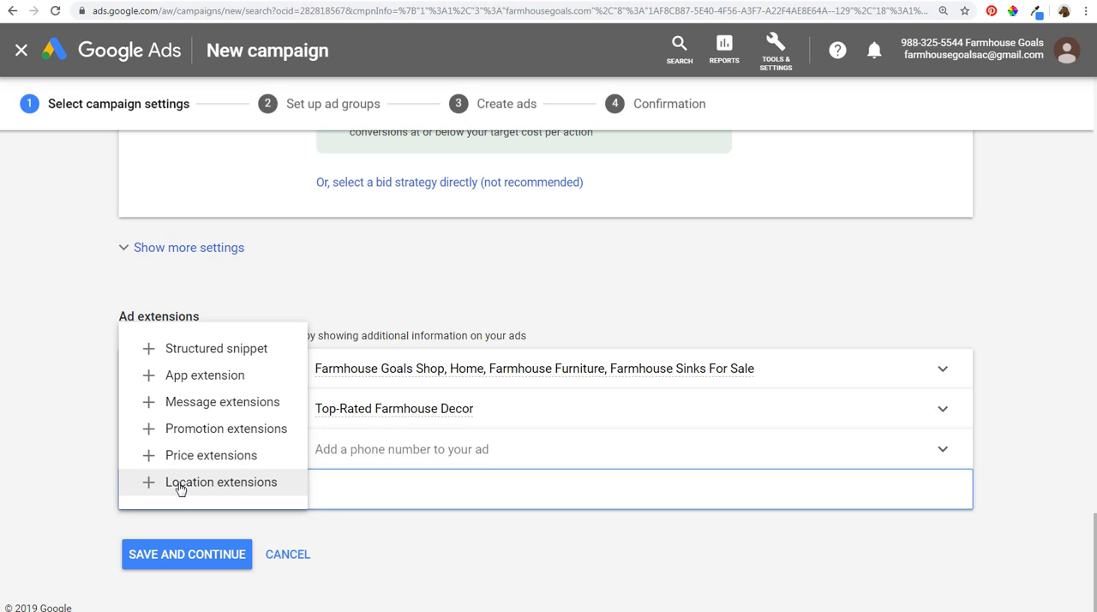
pyautogui.click(43, 489)
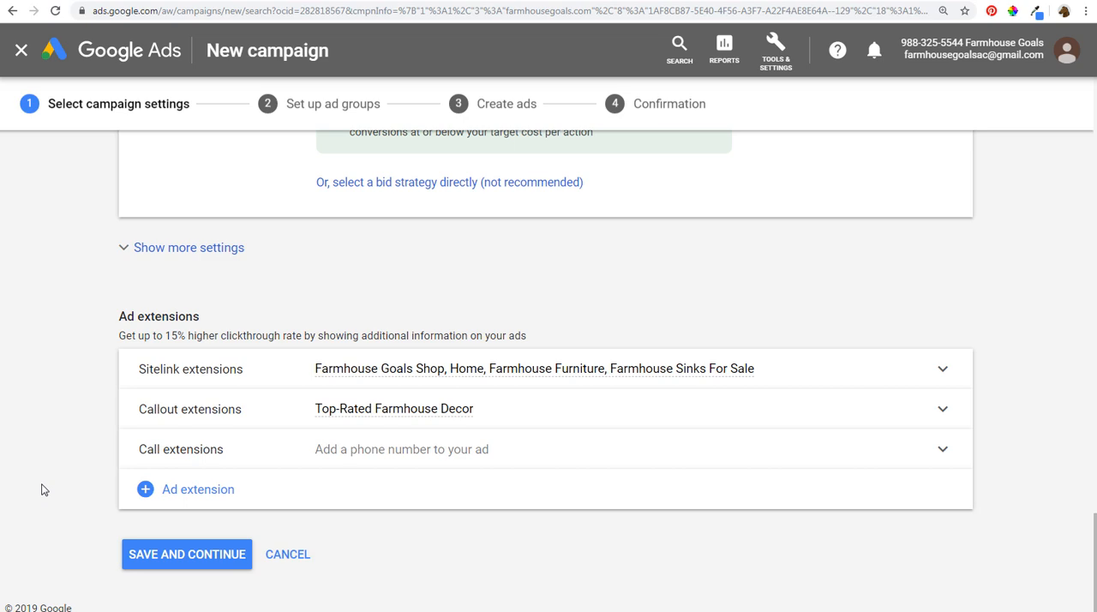
pyautogui.click(180, 555)
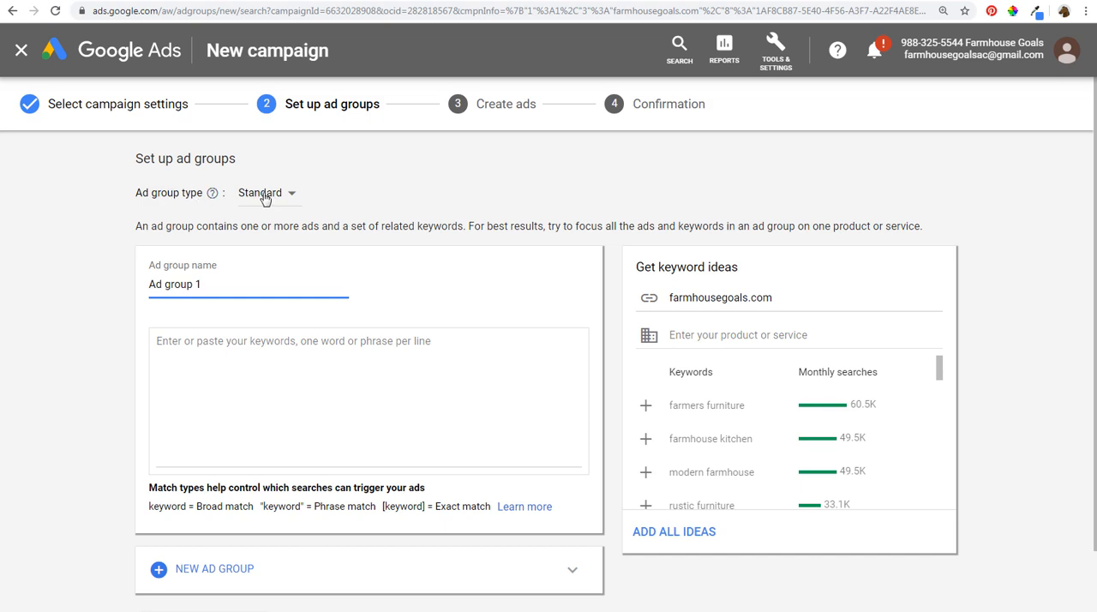
# - Try the exact match keyword [farmhouse decor] in the standard ad group
pyautogui.click(248, 366)
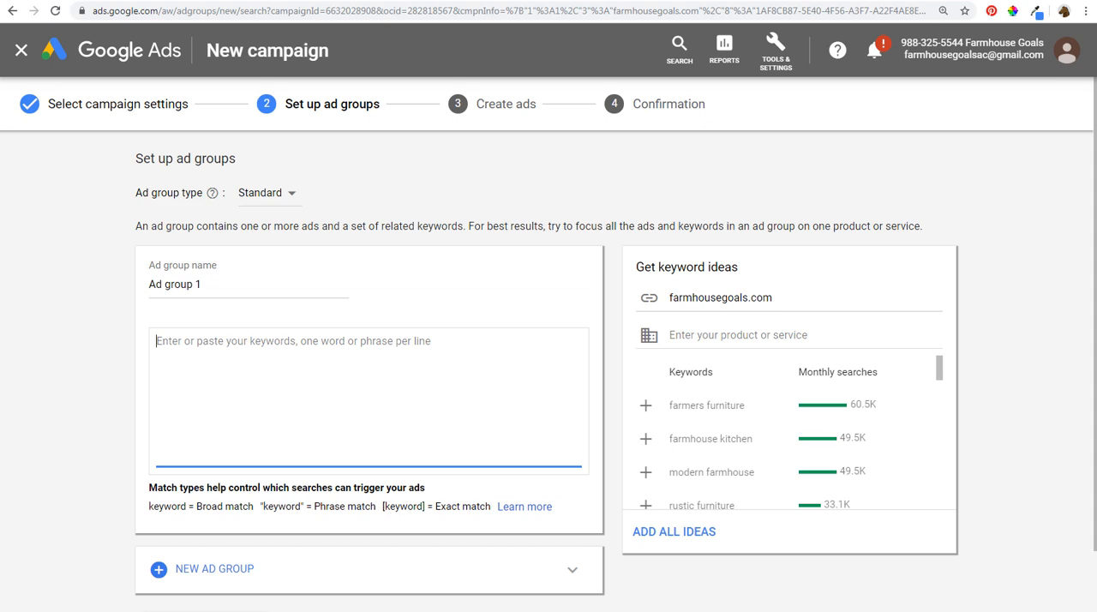
pyautogui.write('[farmhouse decor')
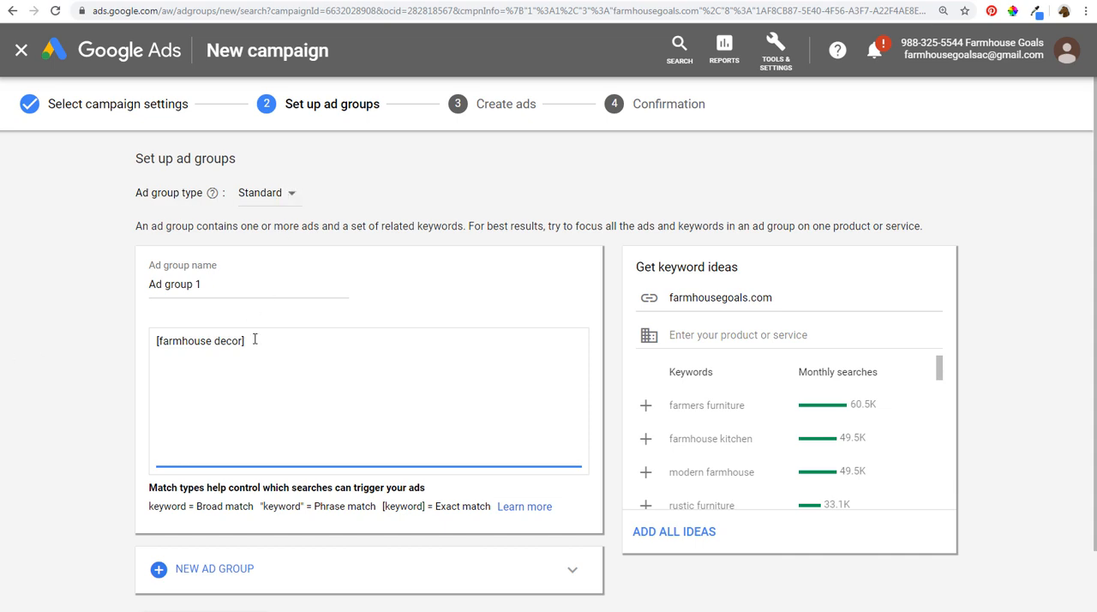
pyautogui.moveTo(259, 344); pyautogui.dragTo(128, 343)
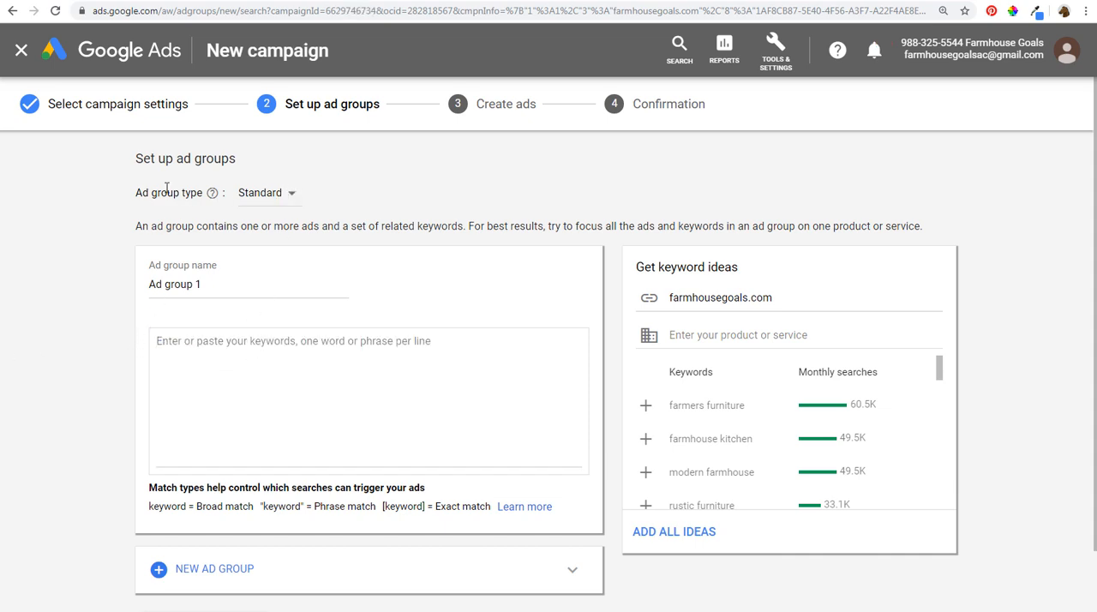
# - Set the ad group type to Dynamic
pyautogui.click(263, 193)
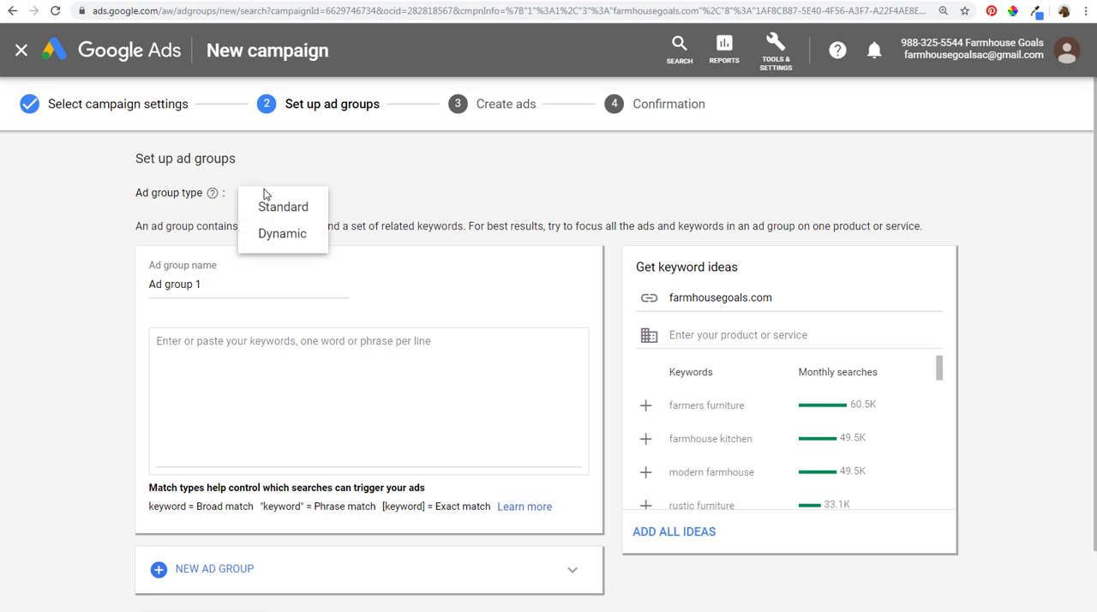
pyautogui.click(263, 235)
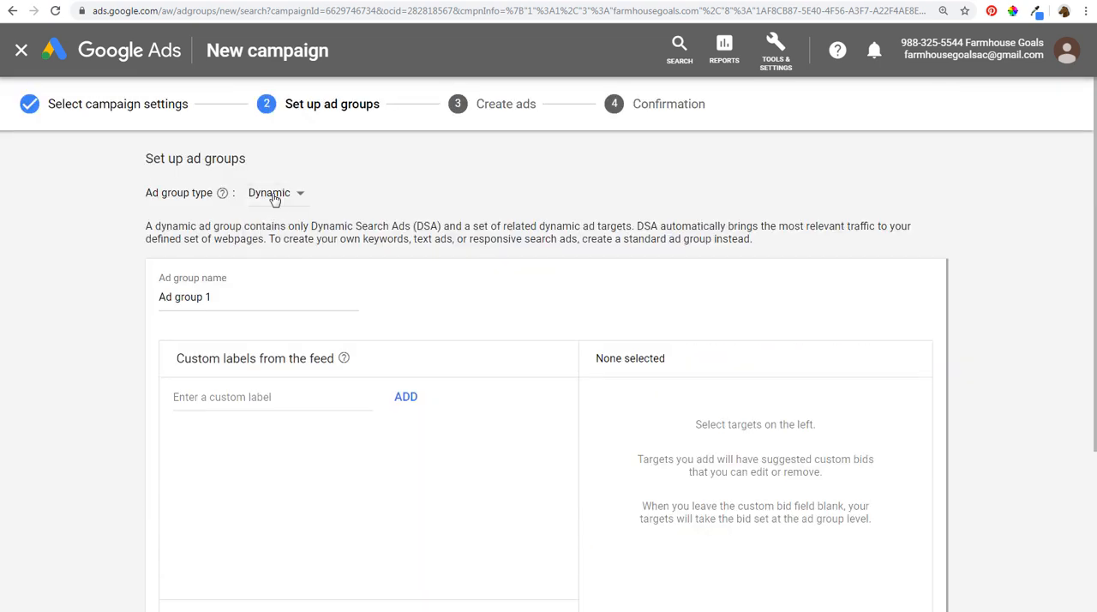
pyautogui.click(272, 196)
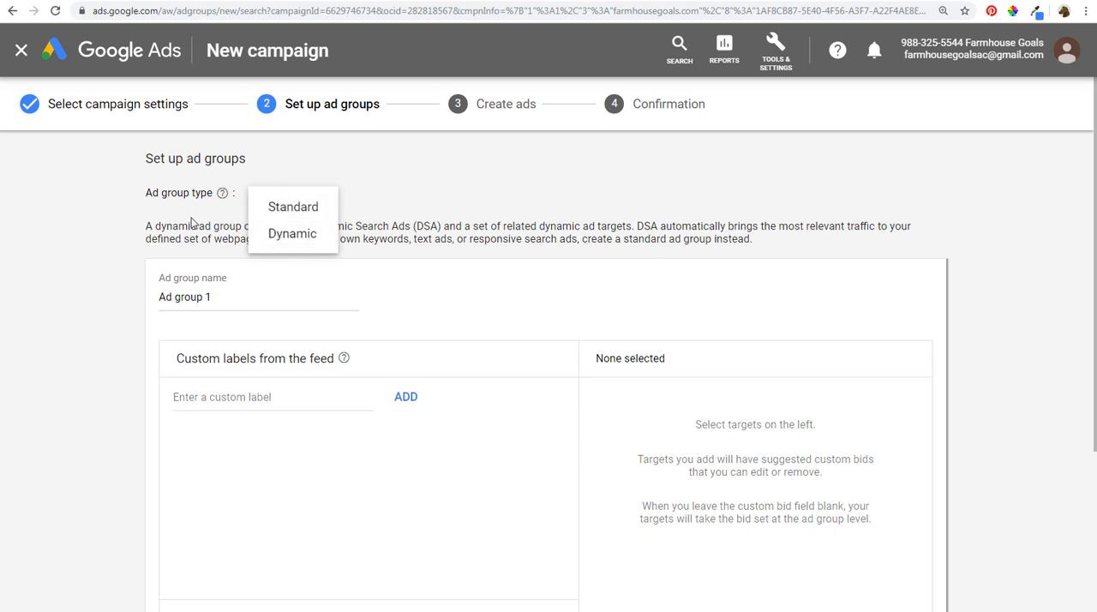
pyautogui.click(402, 229)
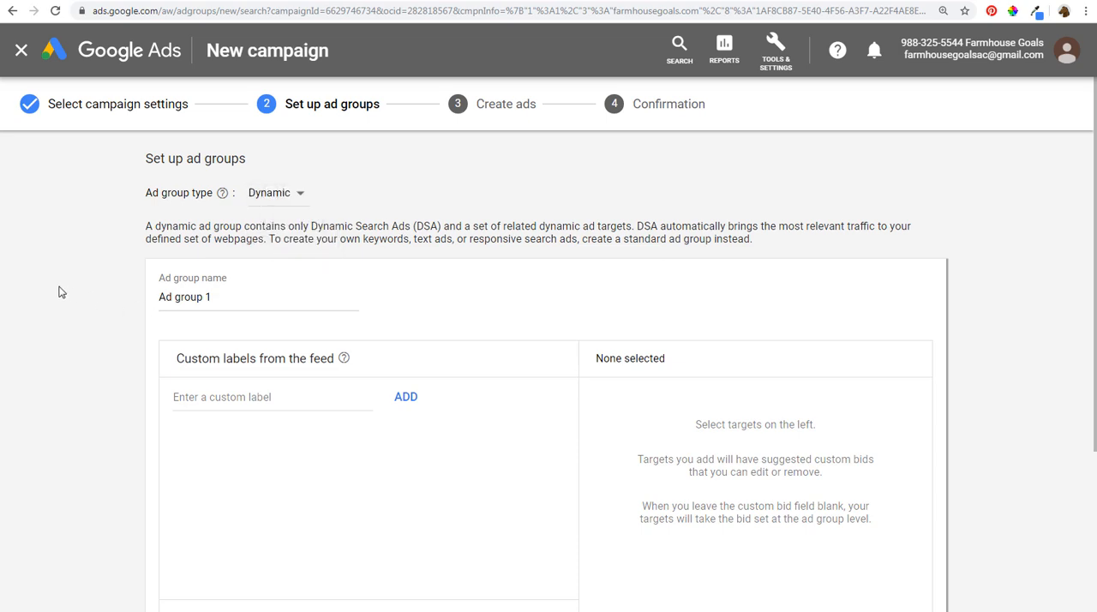
# - Examine the dynamic targeting options for specific webpages and all webpages, and return to custom labels from the feed
pyautogui.scroll(-2, 60, 292)
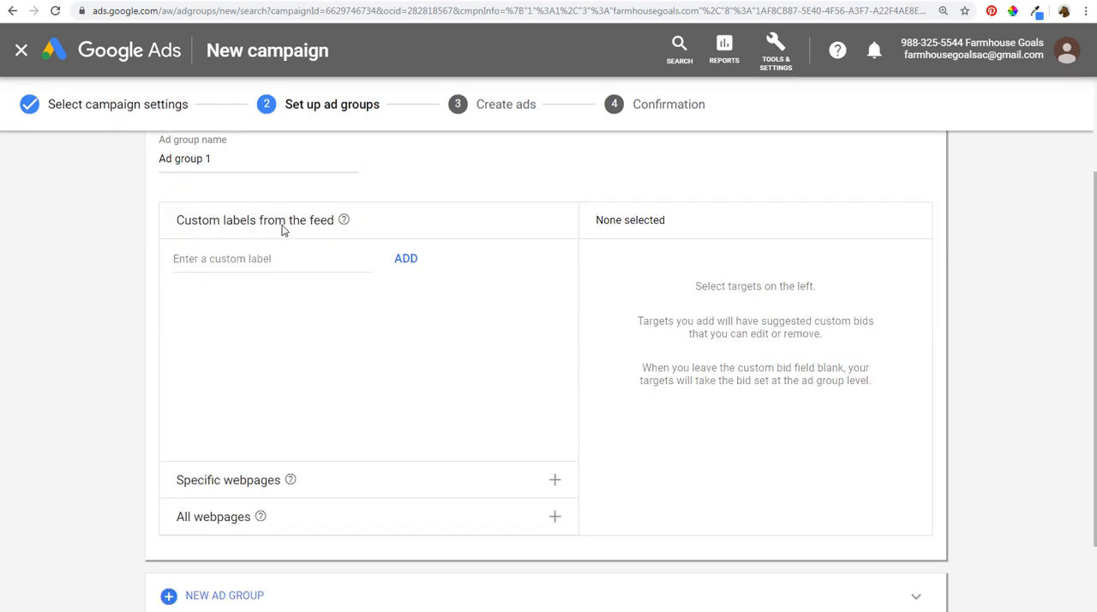
pyautogui.click(411, 491)
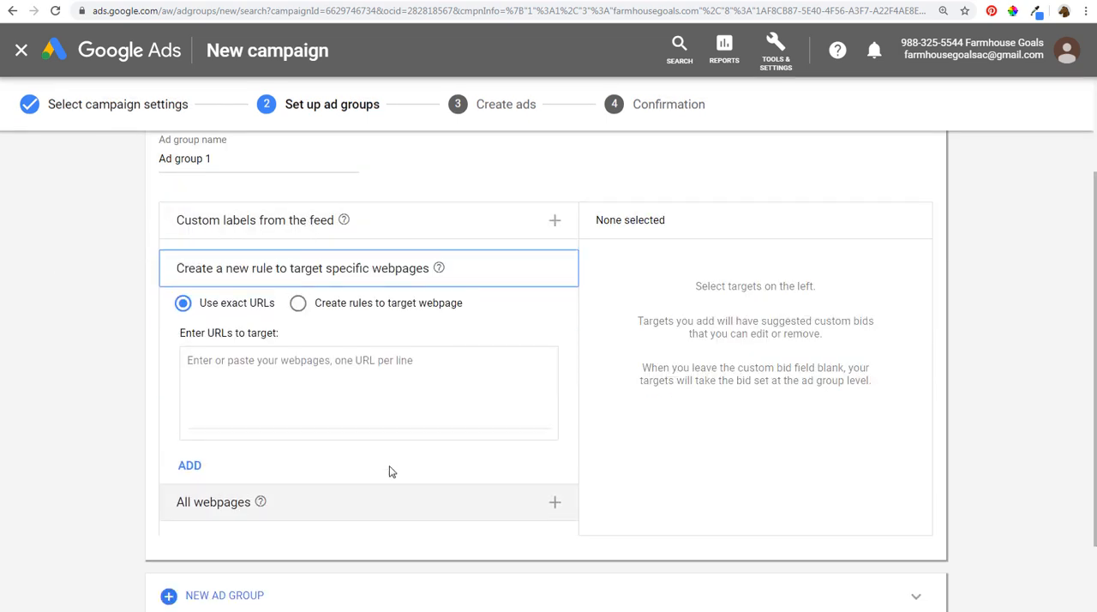
pyautogui.click(323, 512)
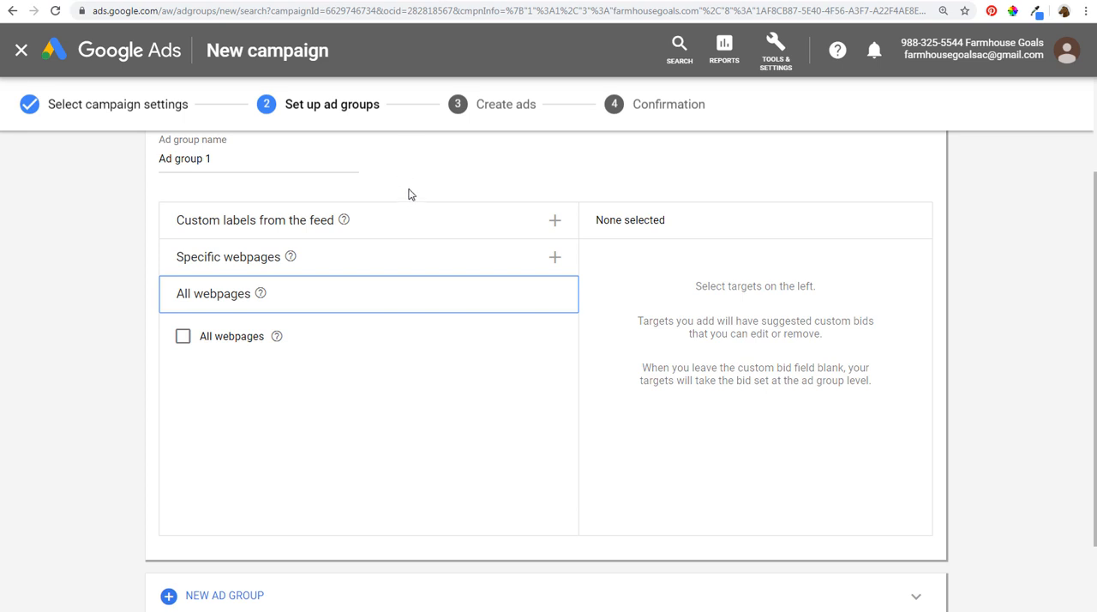
pyautogui.click(398, 223)
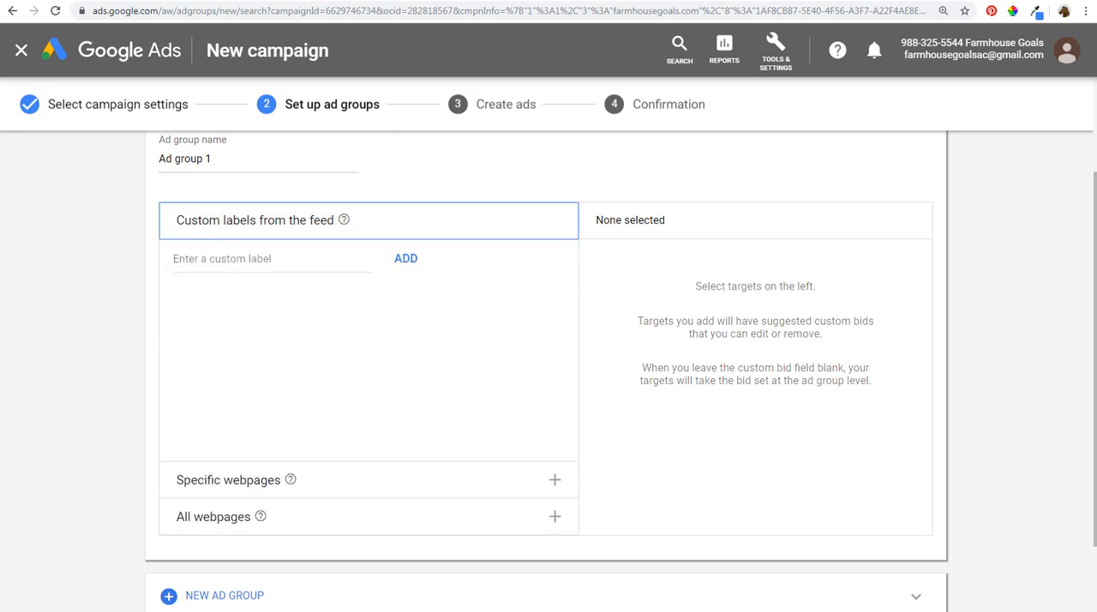
# - Switch to Sample Feed.csv in LibreOffice Calc, review its custom labels, and return to the Google Ads ad group setup
pyautogui.click(154, 591)
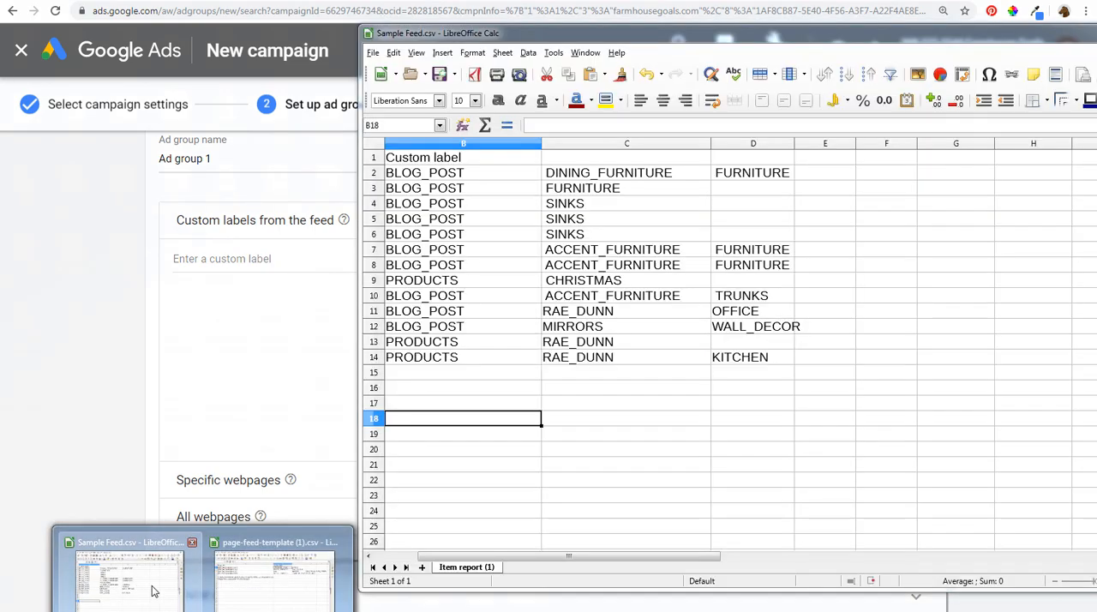
pyautogui.moveTo(507, 39); pyautogui.dragTo(326, 47)
pyautogui.click(259, 185)
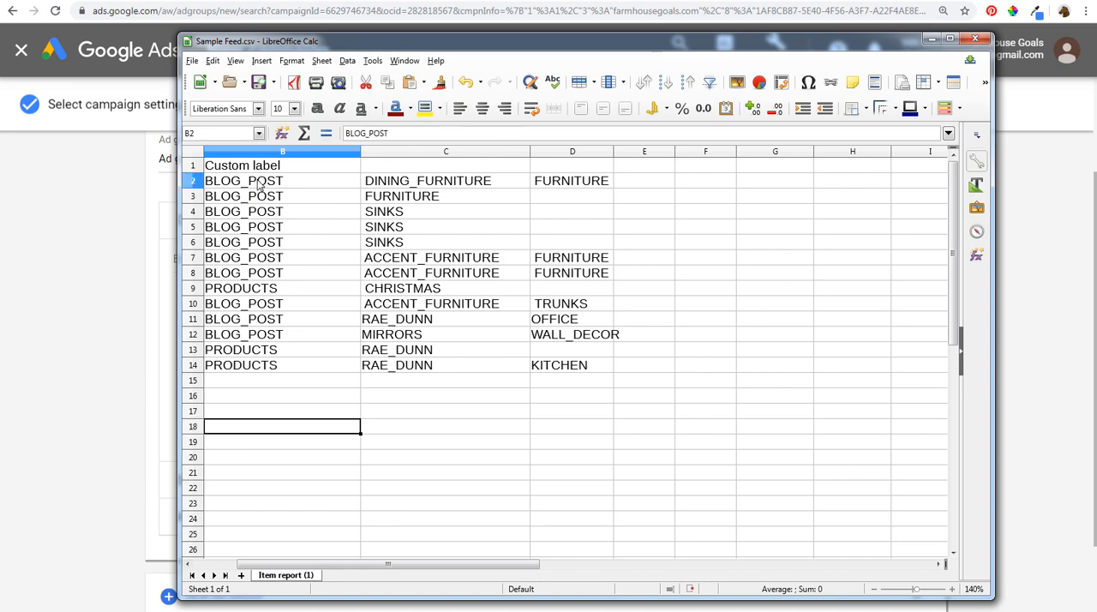
pyautogui.moveTo(259, 185); pyautogui.dragTo(418, 276)
pyautogui.click(417, 351)
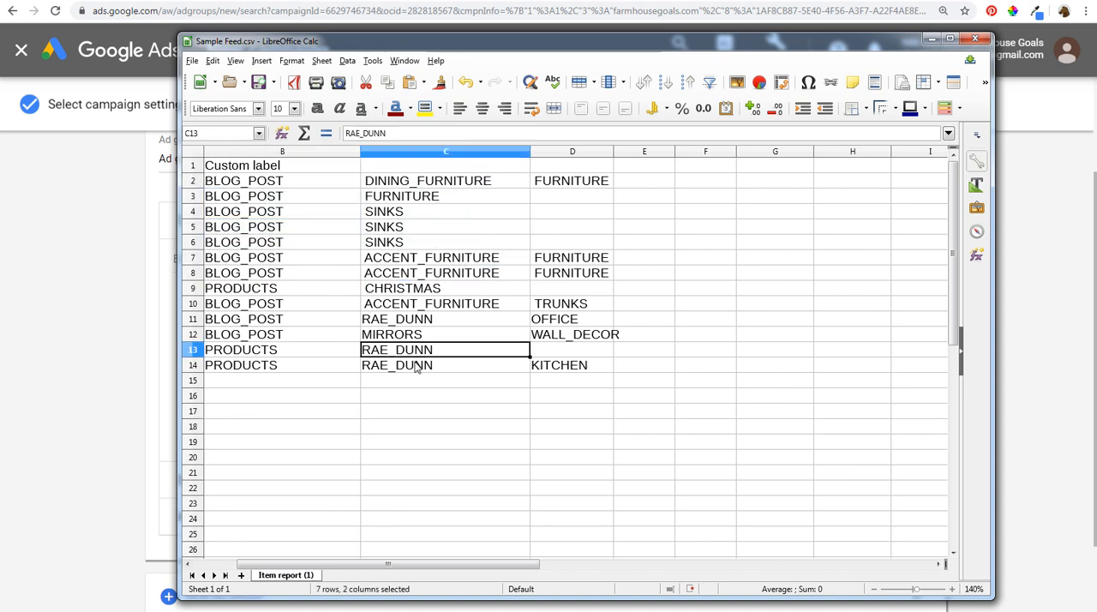
pyautogui.click(105, 289)
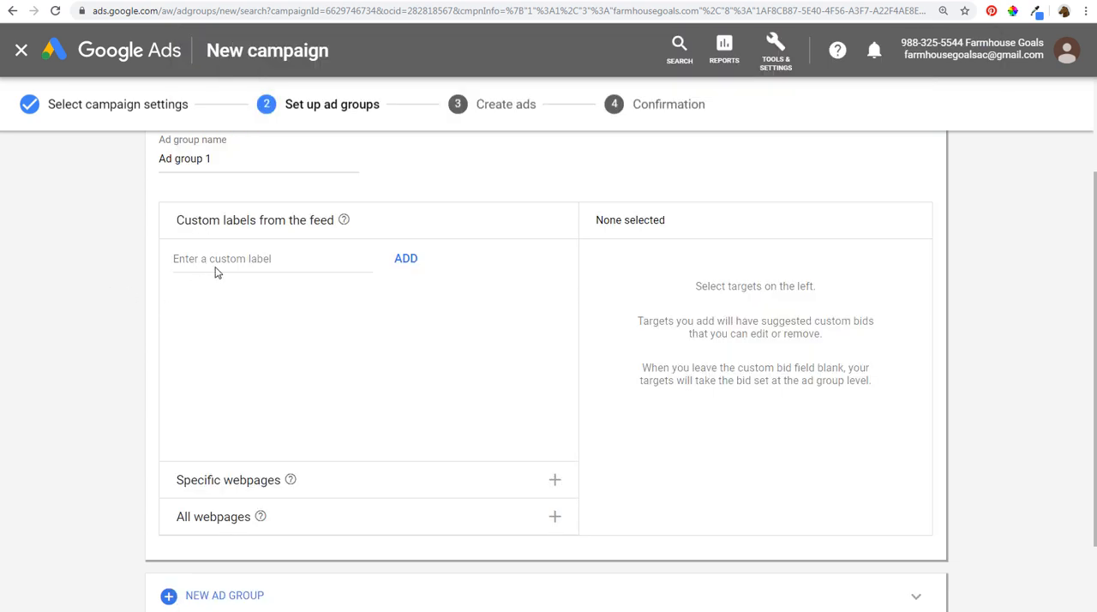
# - Enter RAE_DUNN as the custom label from the feed for the dynamic ad group
pyautogui.click(230, 258)
pyautogui.write('RAE_DUNN')
pyautogui.click(96, 267)
# - Check in Sample Feed.csv which page URLs carry the RAE_DUNN label, and return to the Google Ads ad group setup
pyautogui.moveTo(203, 611)
pyautogui.click(126, 574)
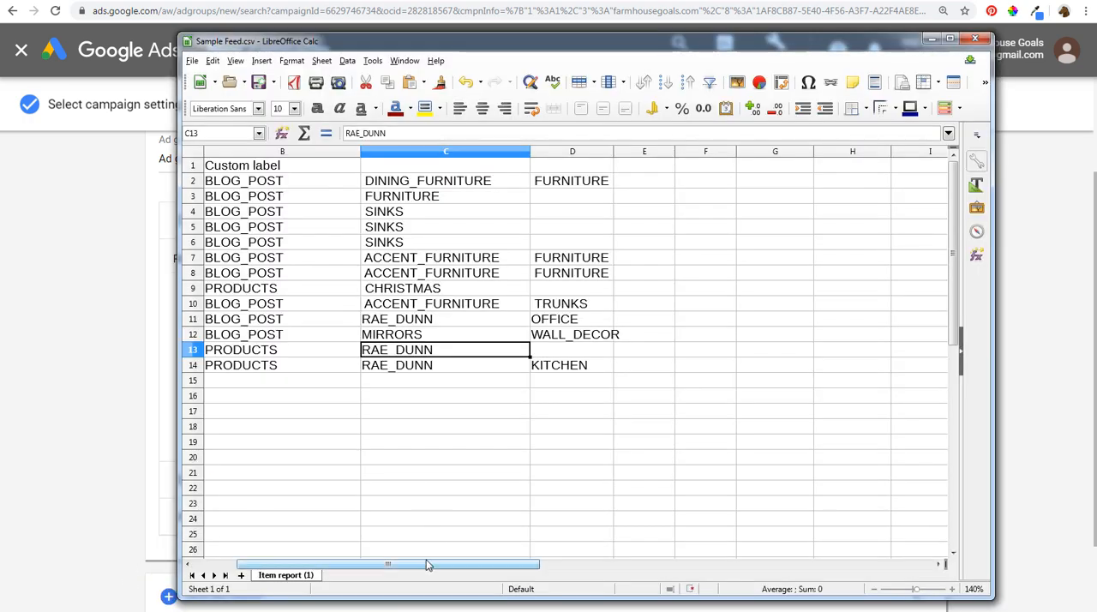
pyautogui.moveTo(428, 564); pyautogui.dragTo(359, 560)
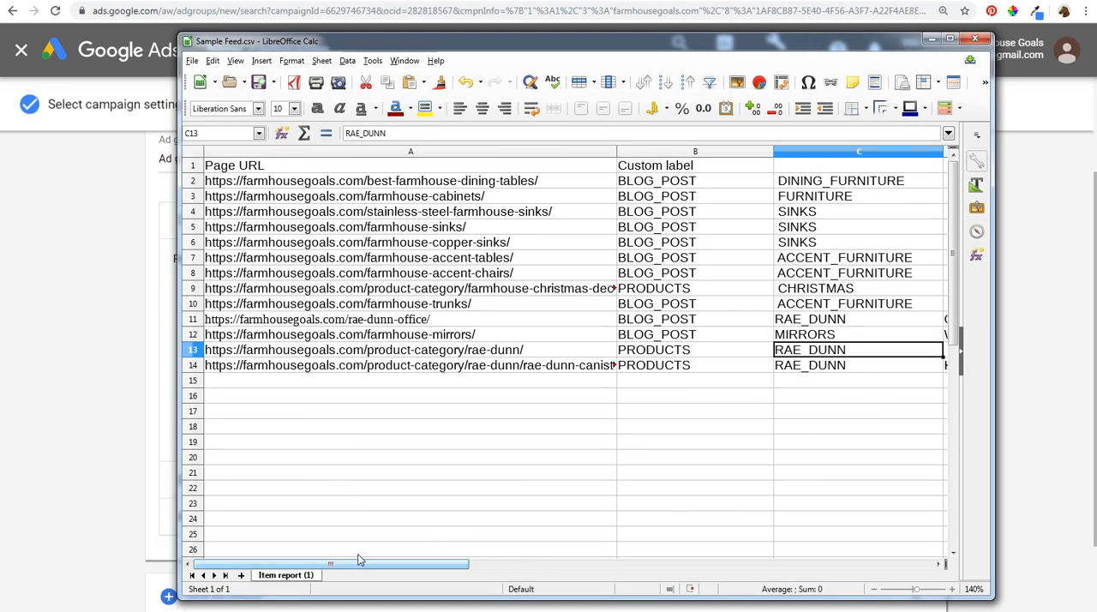
pyautogui.click(290, 317)
pyautogui.click(288, 349)
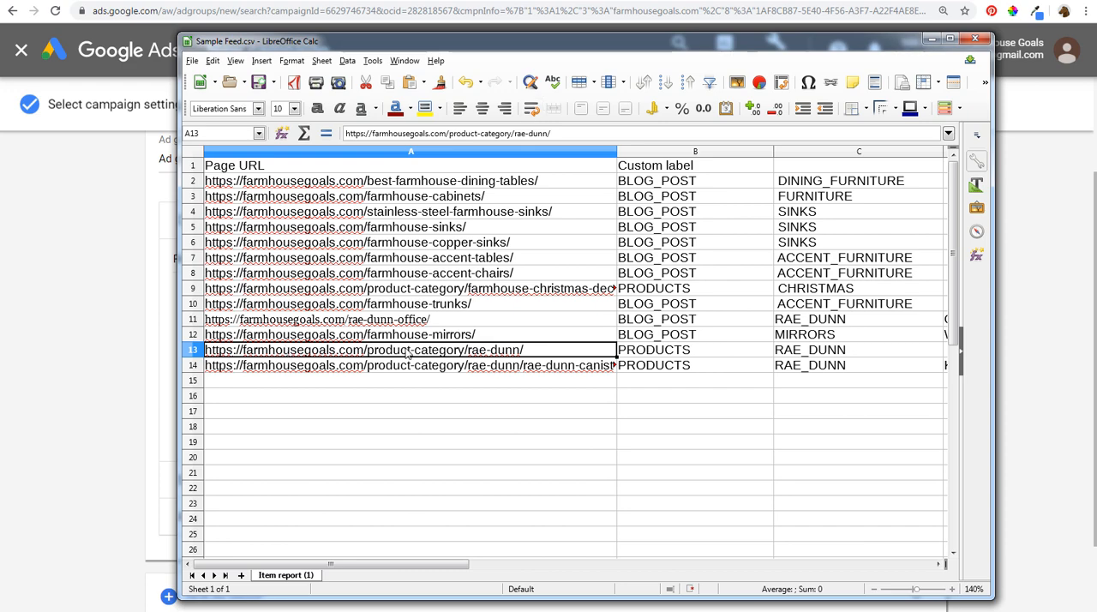
pyautogui.click(484, 369)
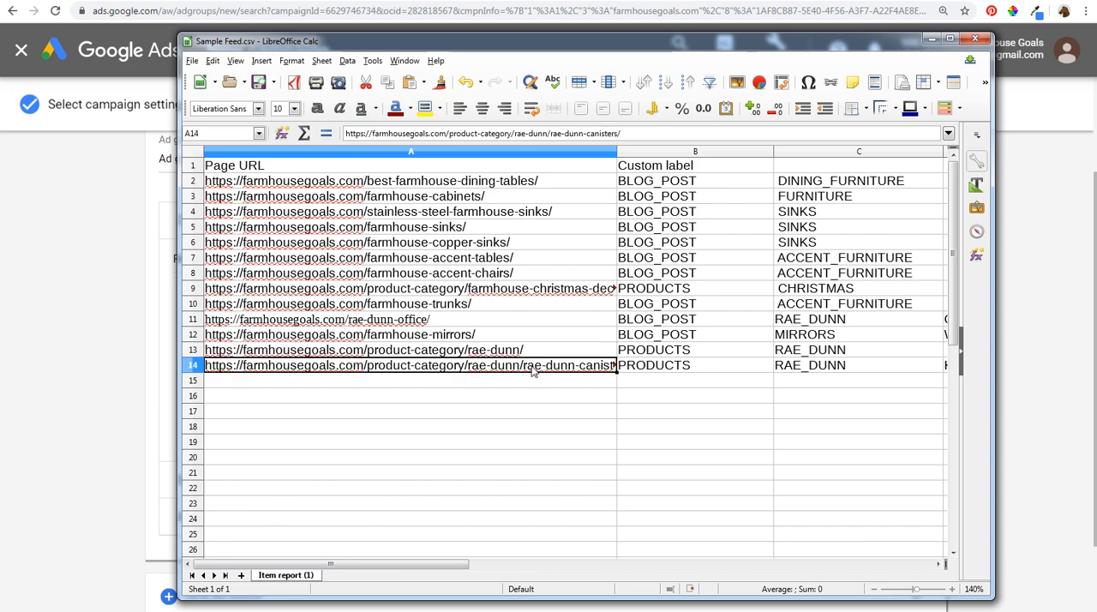
pyautogui.click(117, 357)
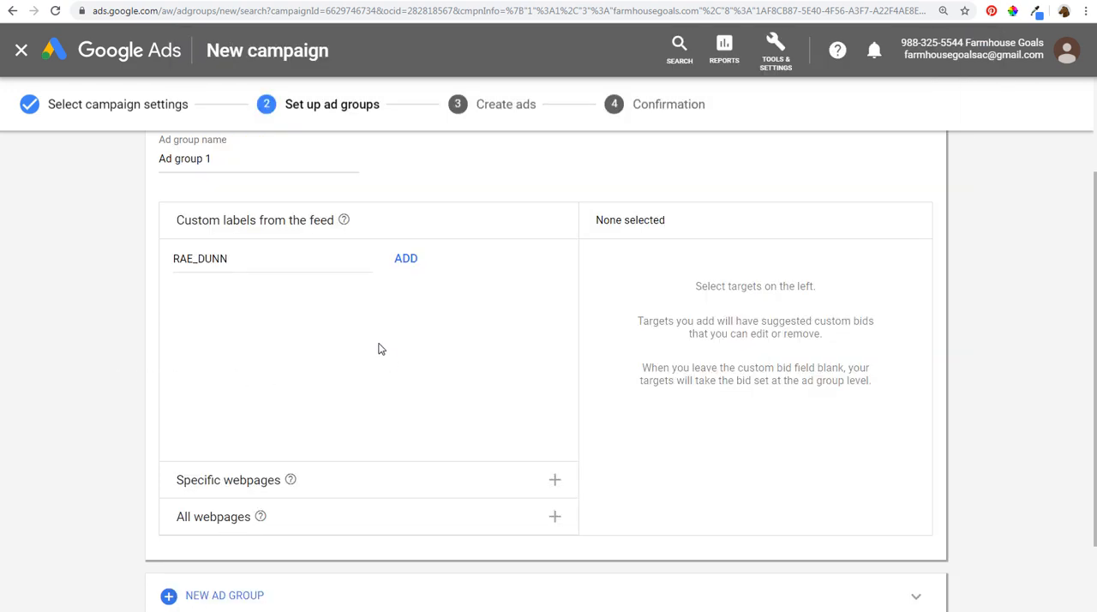
# - Rename the ad group as Rae Dunn Dynamic Ads
pyautogui.moveTo(222, 155); pyautogui.dragTo(143, 163)
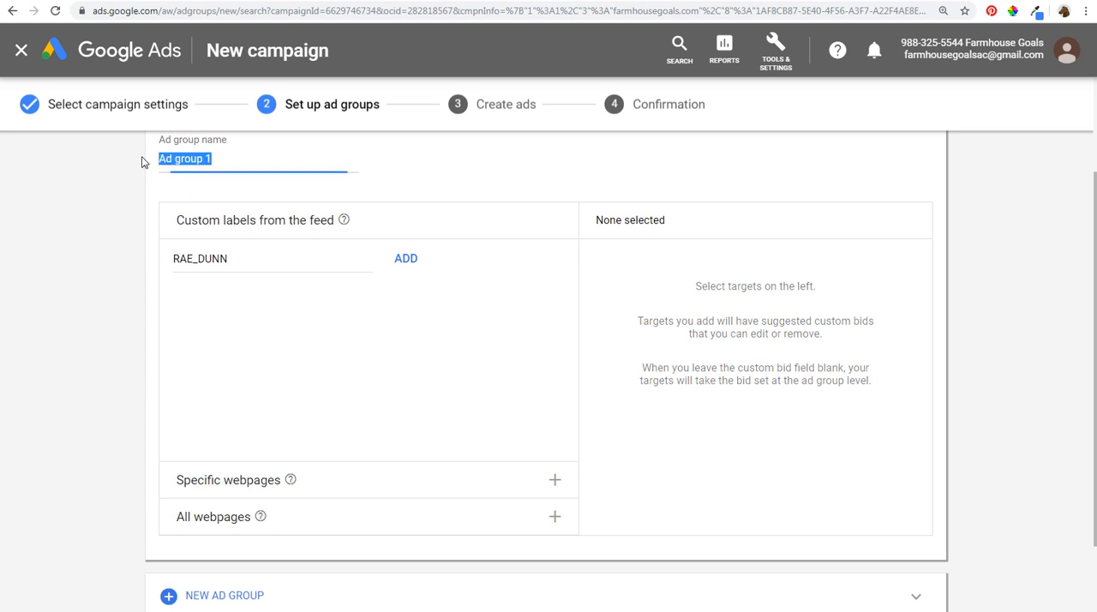
pyautogui.write('Rae Dunn Dynamic Ads')
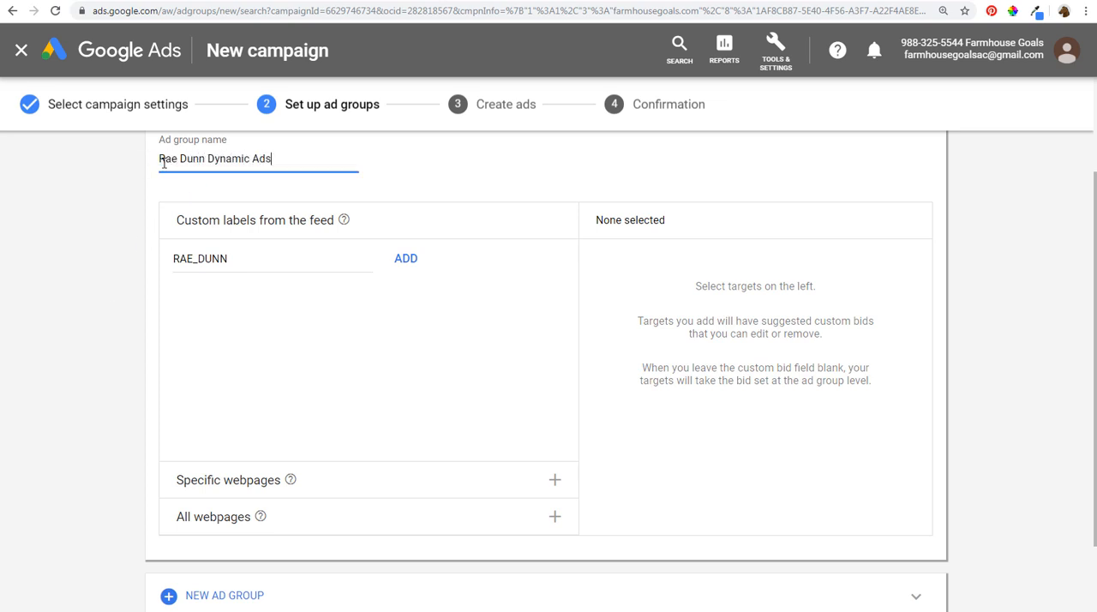
# - Add the RAE_DUNN custom label as a dynamic ad target of the Rae Dunn Dynamic Ads ad group
pyautogui.click(79, 272)
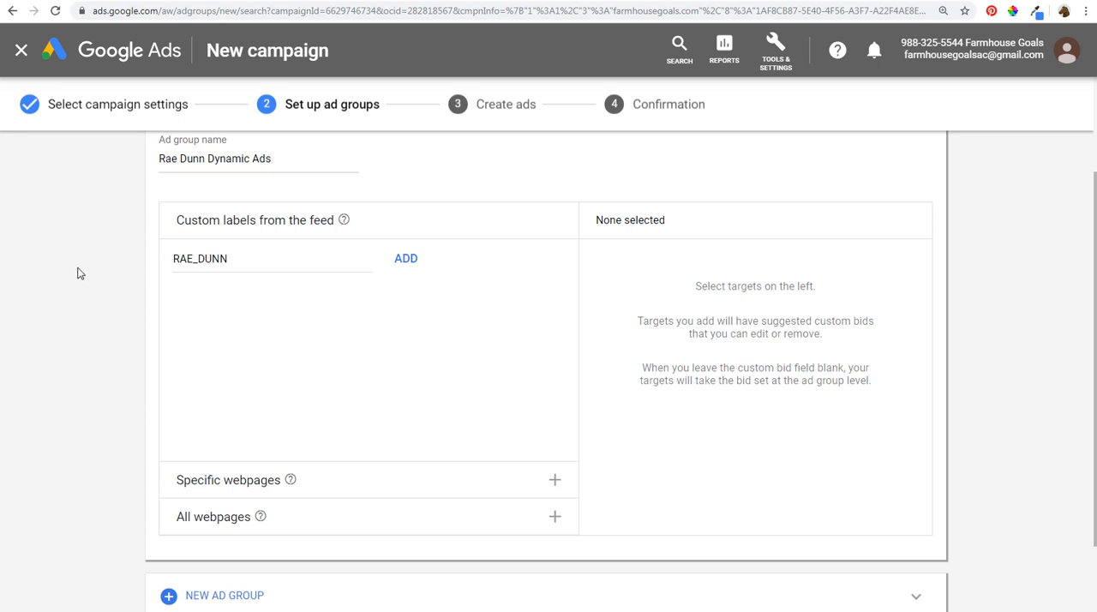
pyautogui.click(405, 262)
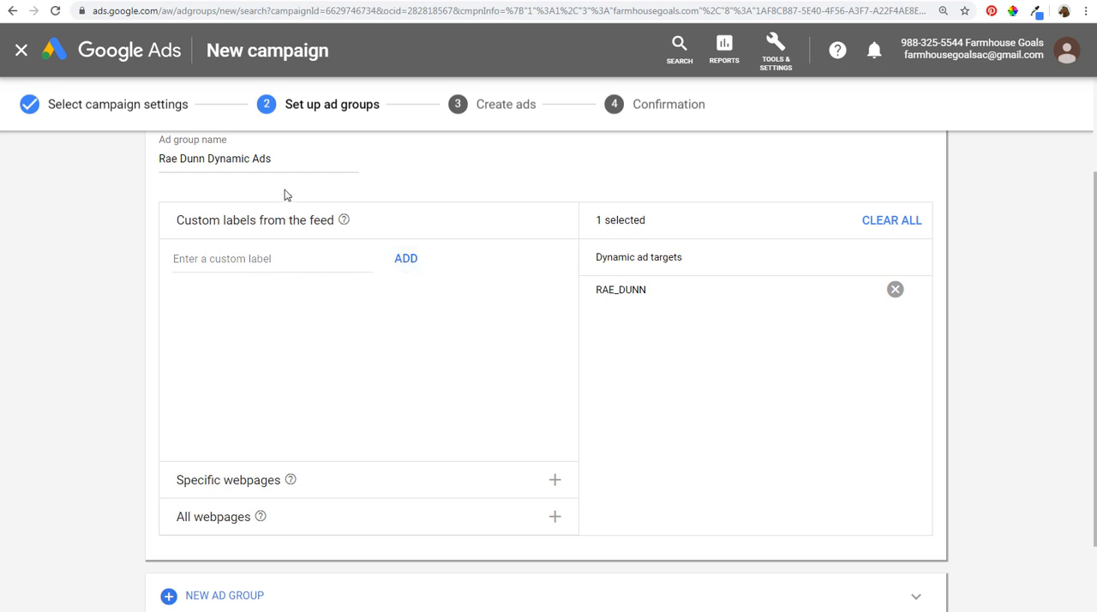
pyautogui.moveTo(294, 159); pyautogui.dragTo(109, 300)
pyautogui.click(110, 291)
# - Add a second ad group, check the Christmas product page in Sample Feed.csv, and return to the Google Ads ad group setup
pyautogui.scroll(-2, 112, 285)
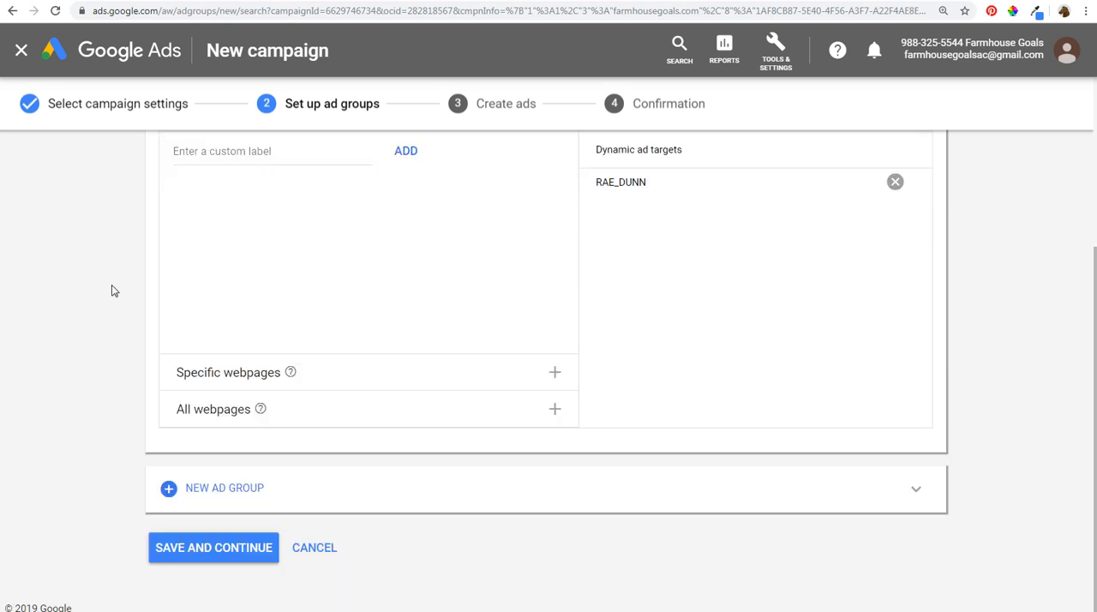
pyautogui.click(280, 486)
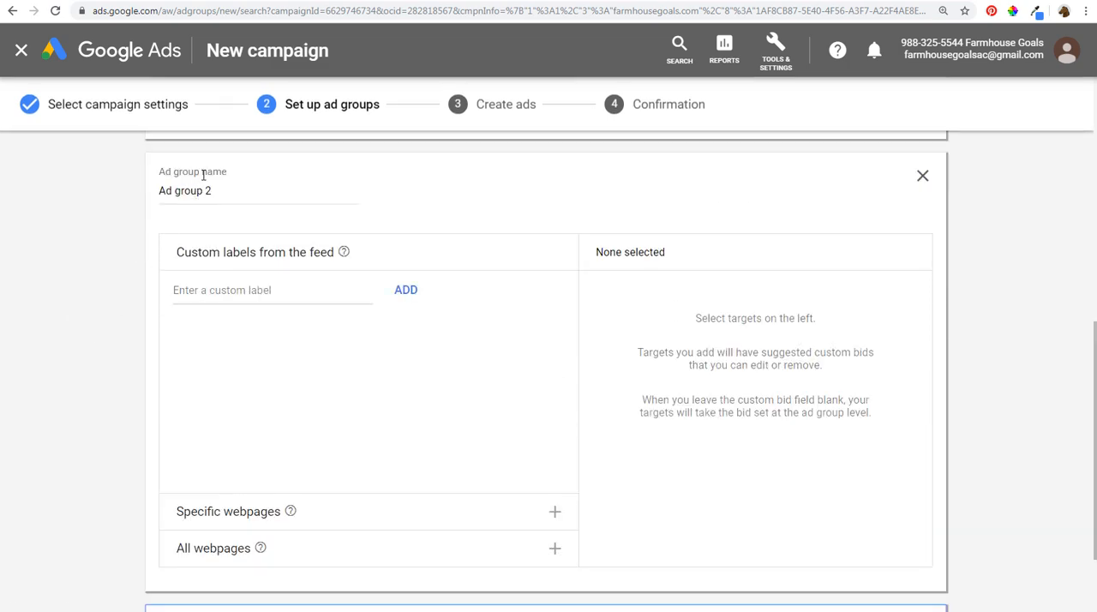
pyautogui.moveTo(204, 611)
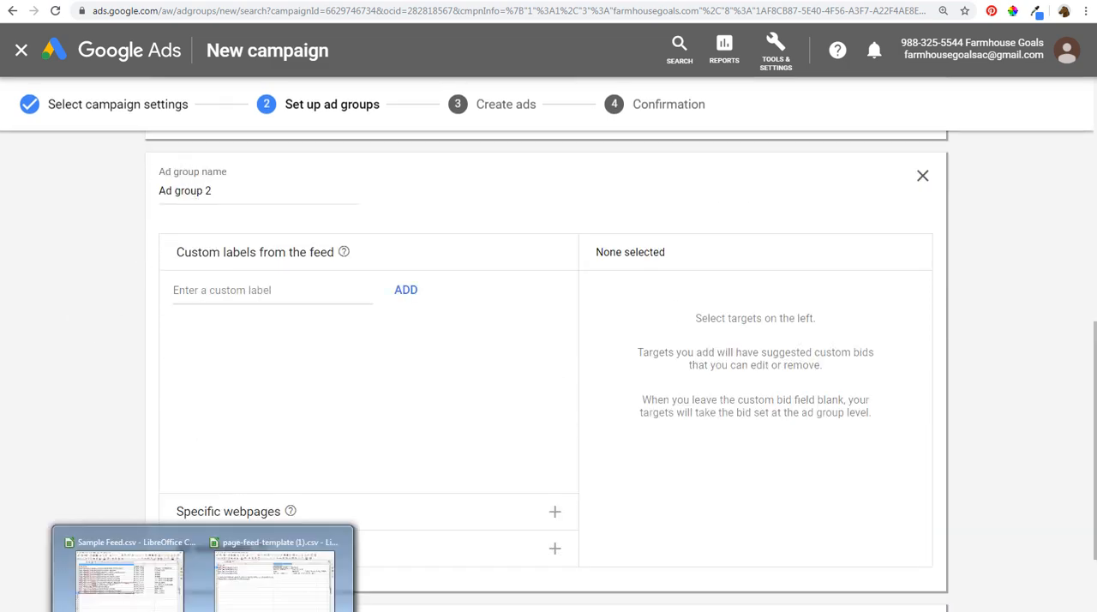
pyautogui.click(115, 592)
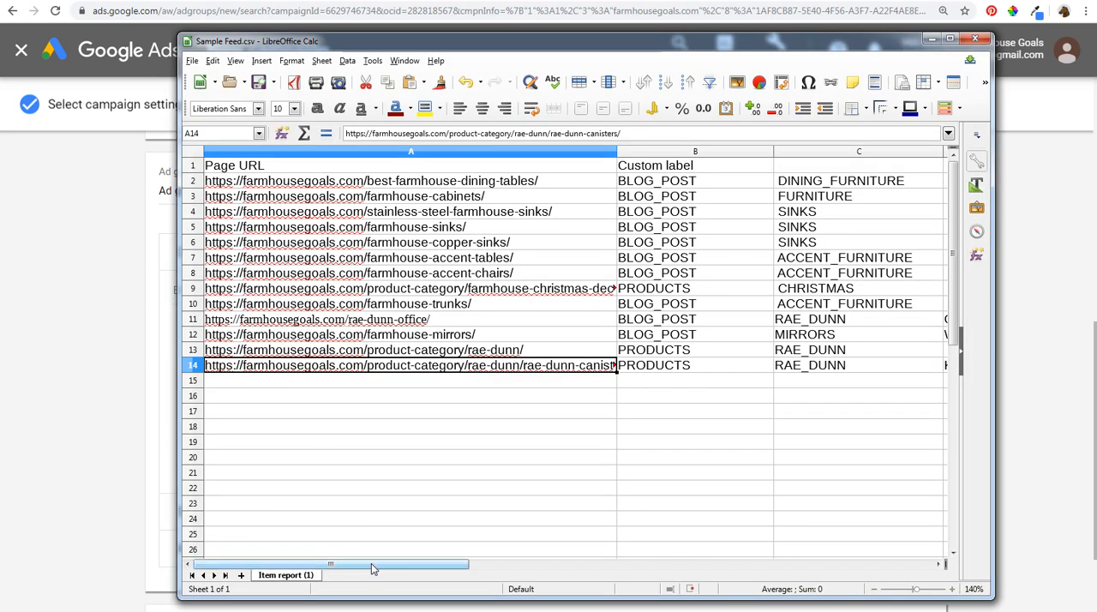
pyautogui.moveTo(370, 563); pyautogui.dragTo(416, 572)
pyautogui.click(350, 293)
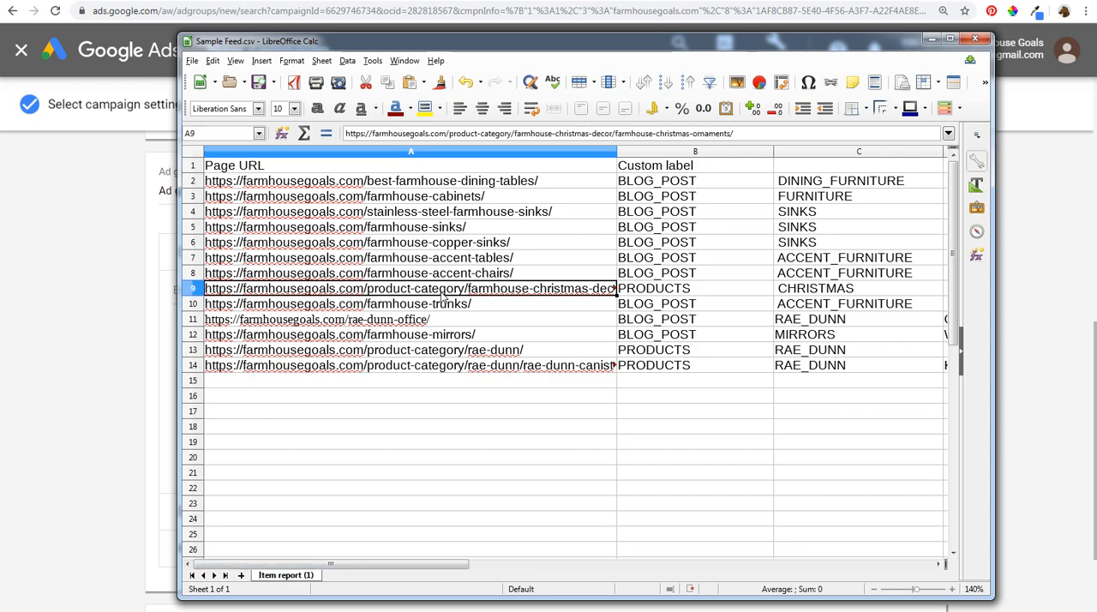
pyautogui.click(76, 314)
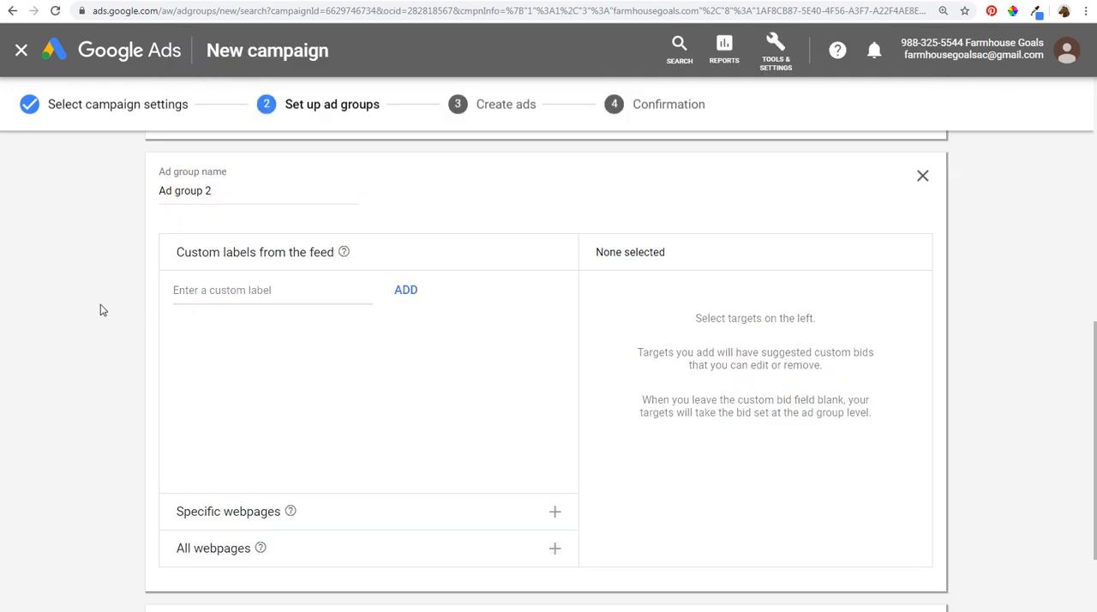
# - Name the second ad group Christmas Dynamic Ads and add the CHRISTMAS custom label as its target
pyautogui.moveTo(237, 195); pyautogui.dragTo(110, 203)
pyautogui.write('Chris')
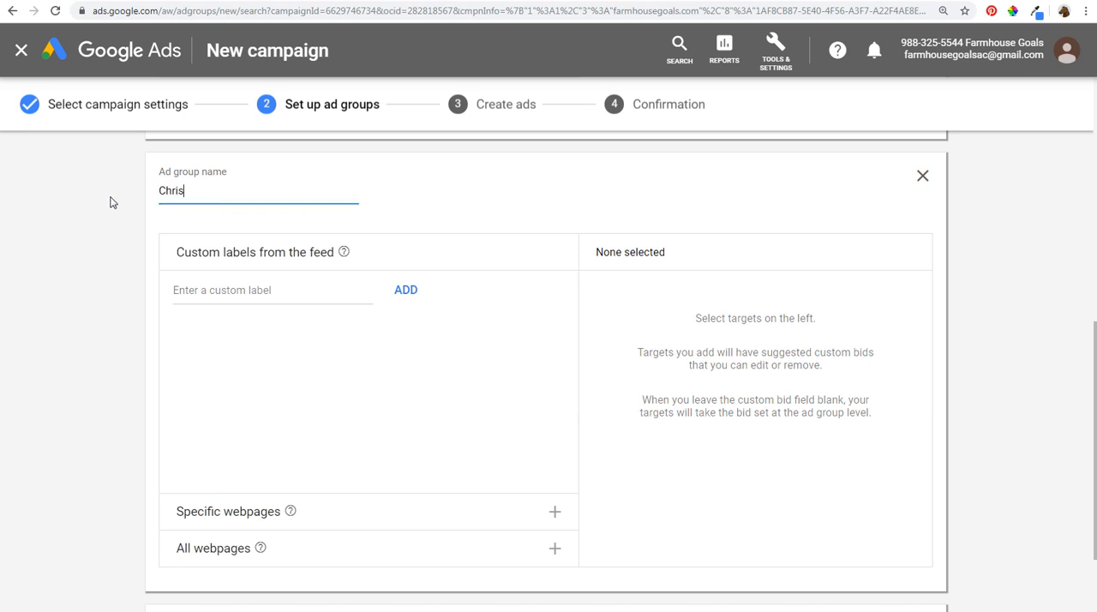
pyautogui.write('tmas Dynamic Ads')
pyautogui.click(205, 289)
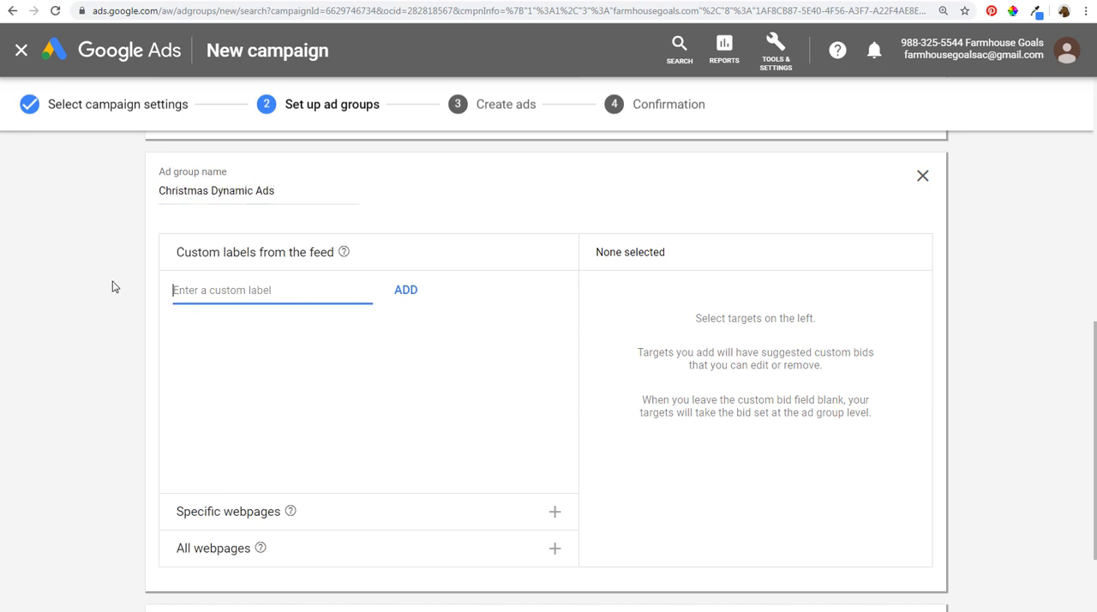
pyautogui.write('CHRISTMAS')
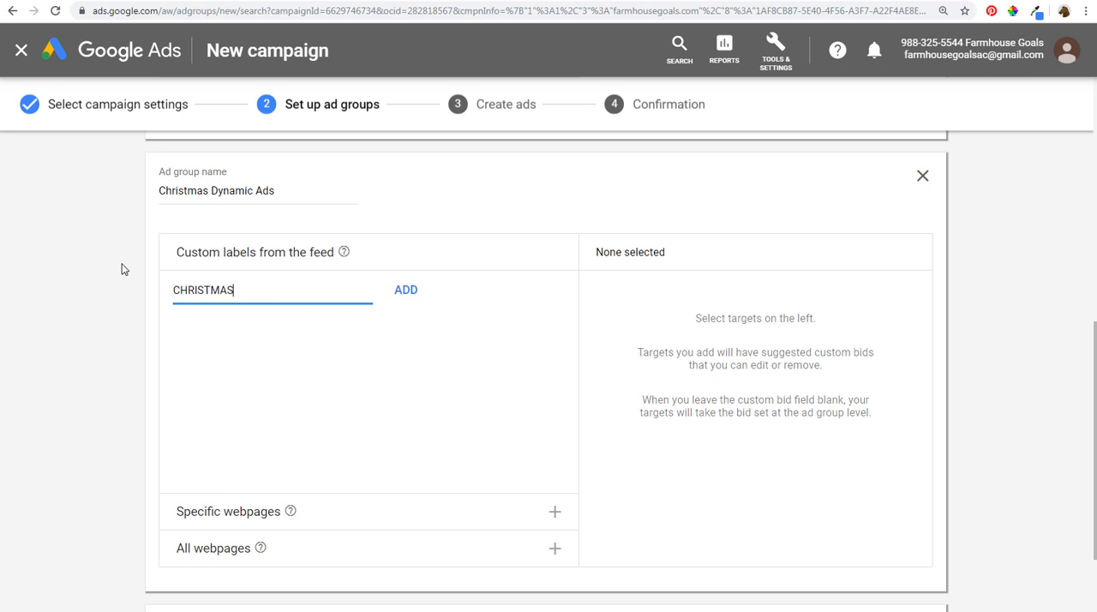
pyautogui.click(411, 291)
# - Add a third ad group and switch to Sample Feed.csv to view the blog post URLs and all custom label columns
pyautogui.scroll(-2, 45, 360)
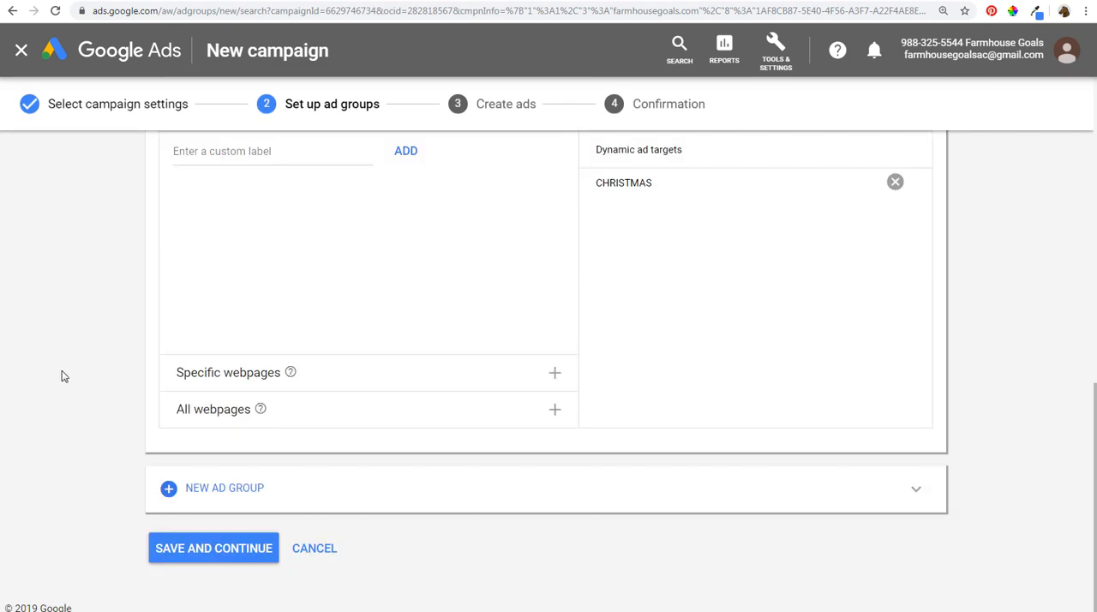
pyautogui.click(396, 488)
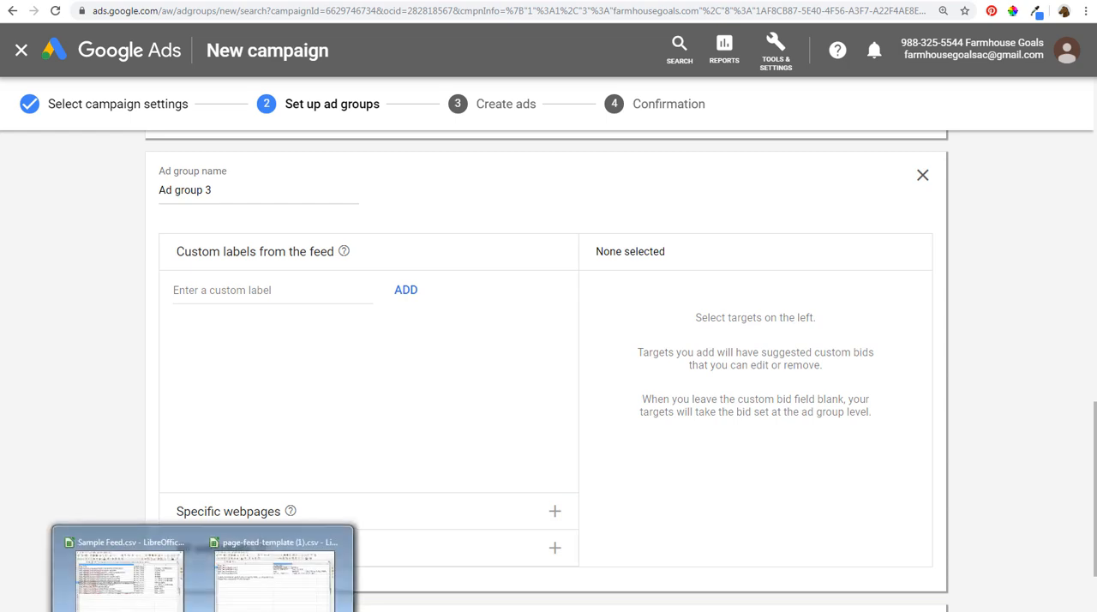
pyautogui.click(206, 591)
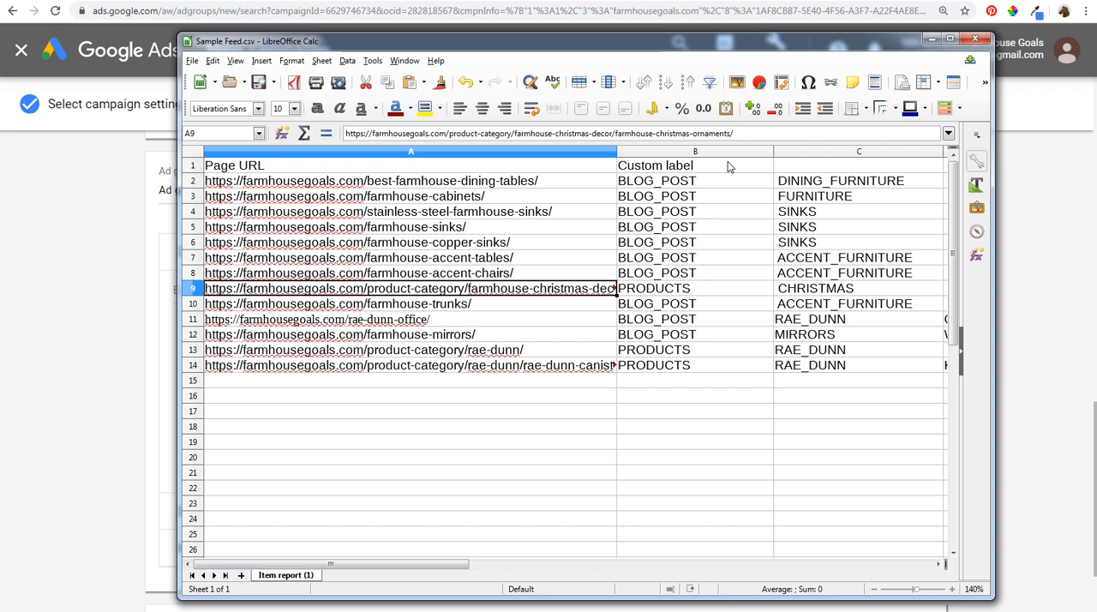
pyautogui.moveTo(500, 181); pyautogui.dragTo(478, 268)
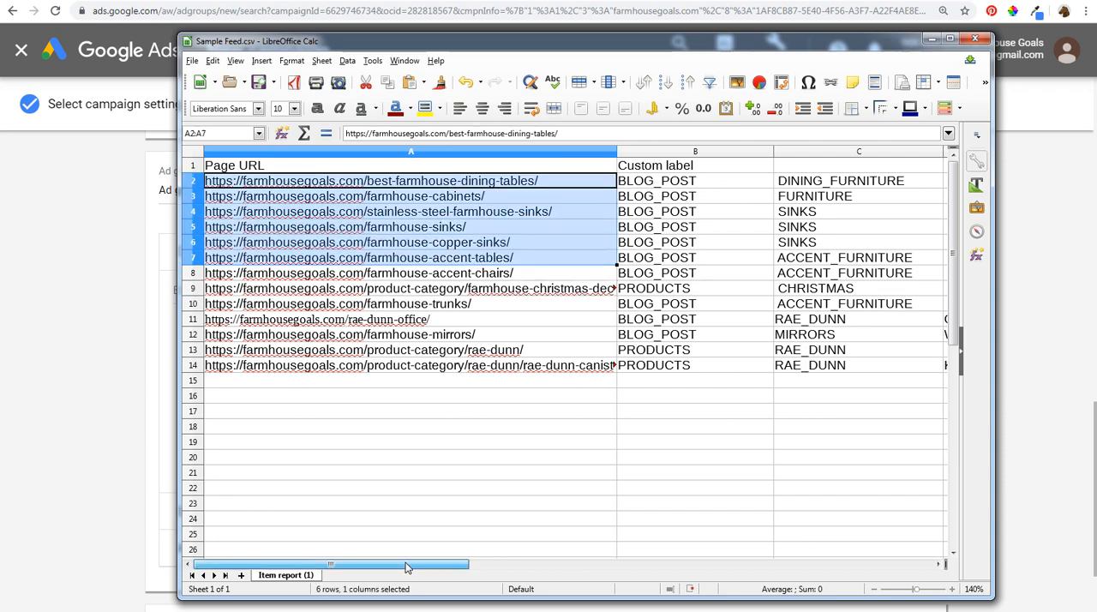
pyautogui.moveTo(420, 567); pyautogui.dragTo(495, 567)
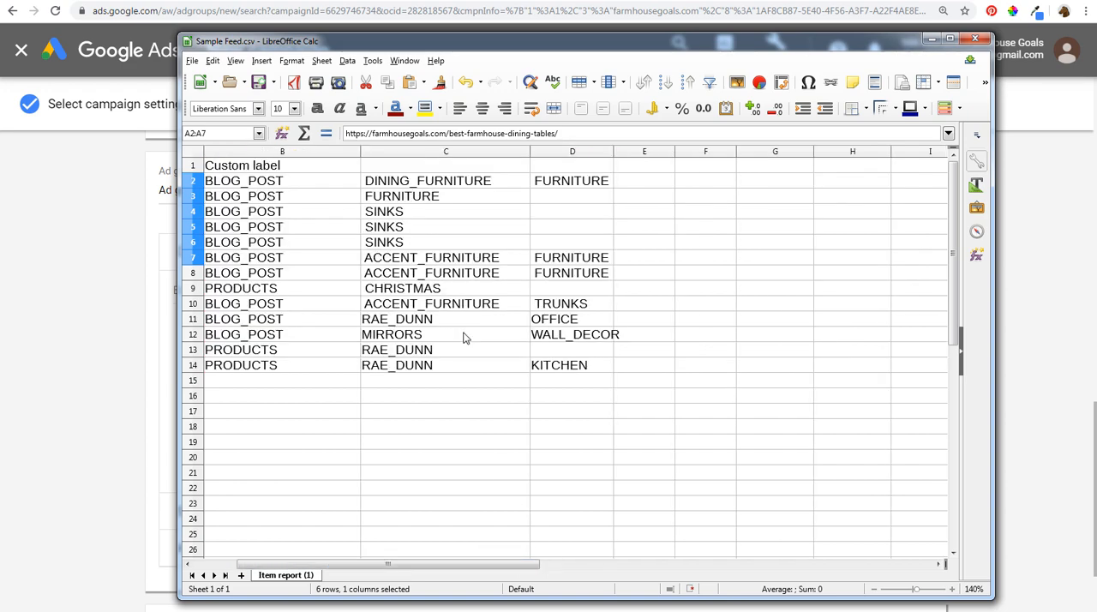
# - Examine the furniture and trunks labels and the mirrors page in Sample Feed.csv, and return to the Google Ads ad group setup
pyautogui.click(551, 184)
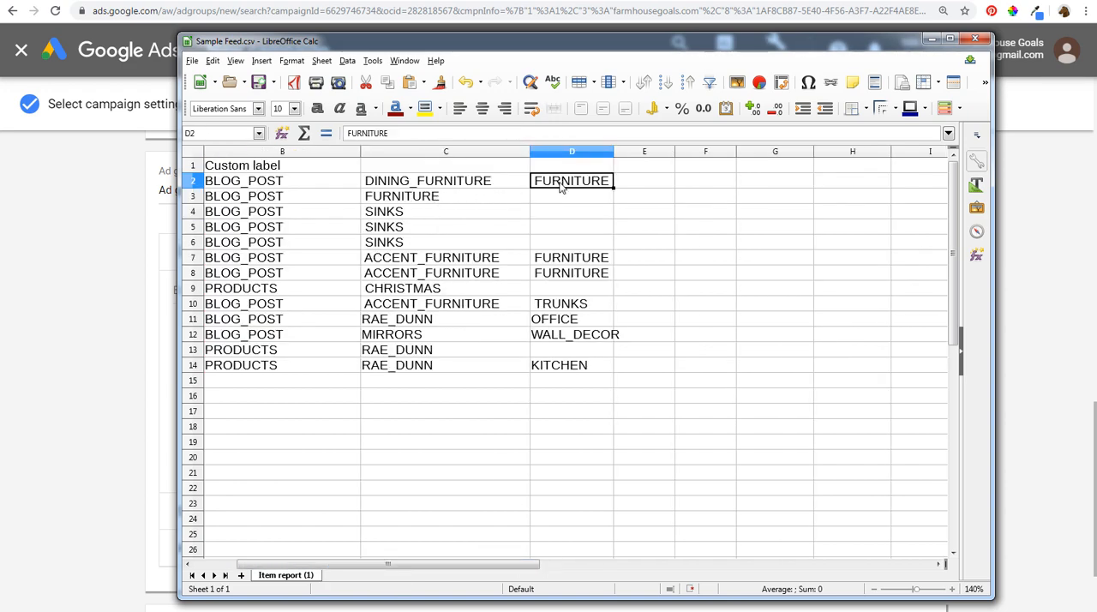
pyautogui.click(434, 260)
pyautogui.moveTo(435, 261); pyautogui.dragTo(434, 273)
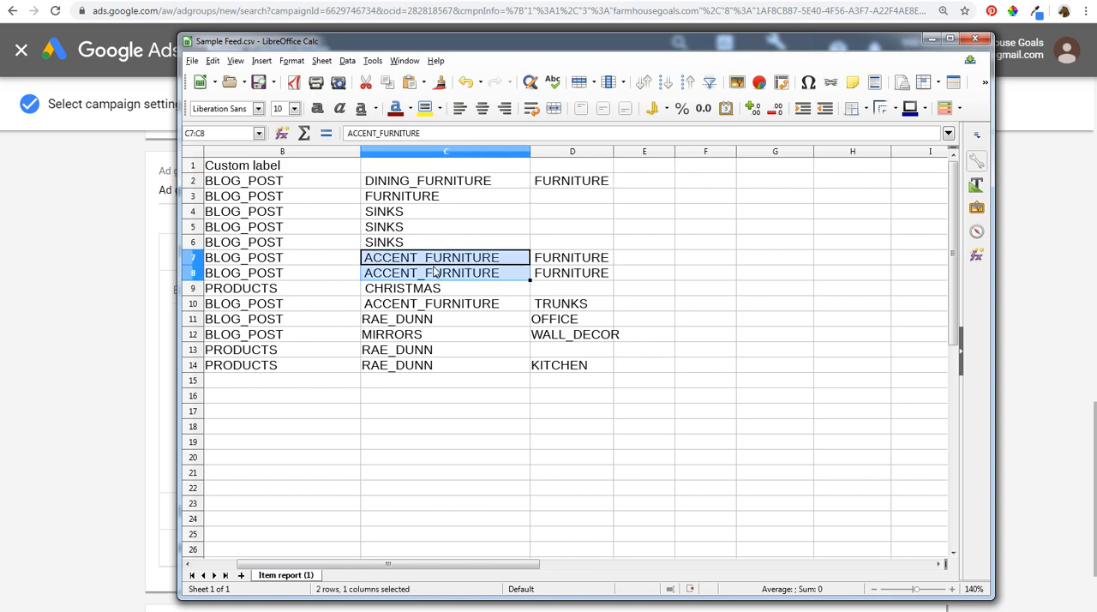
pyautogui.click(554, 310)
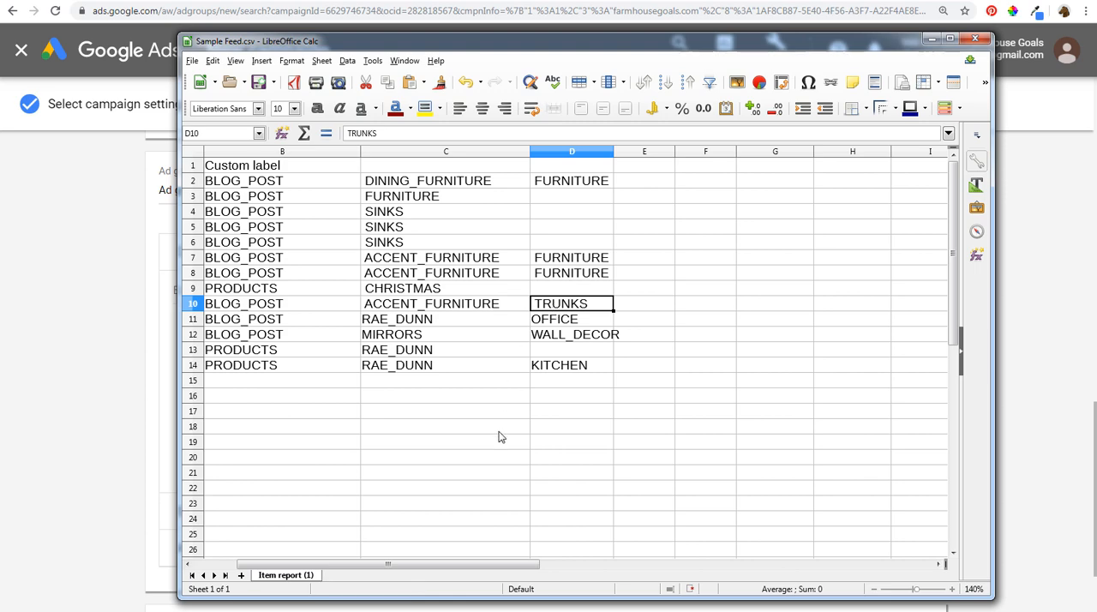
pyautogui.moveTo(454, 566); pyautogui.dragTo(341, 566)
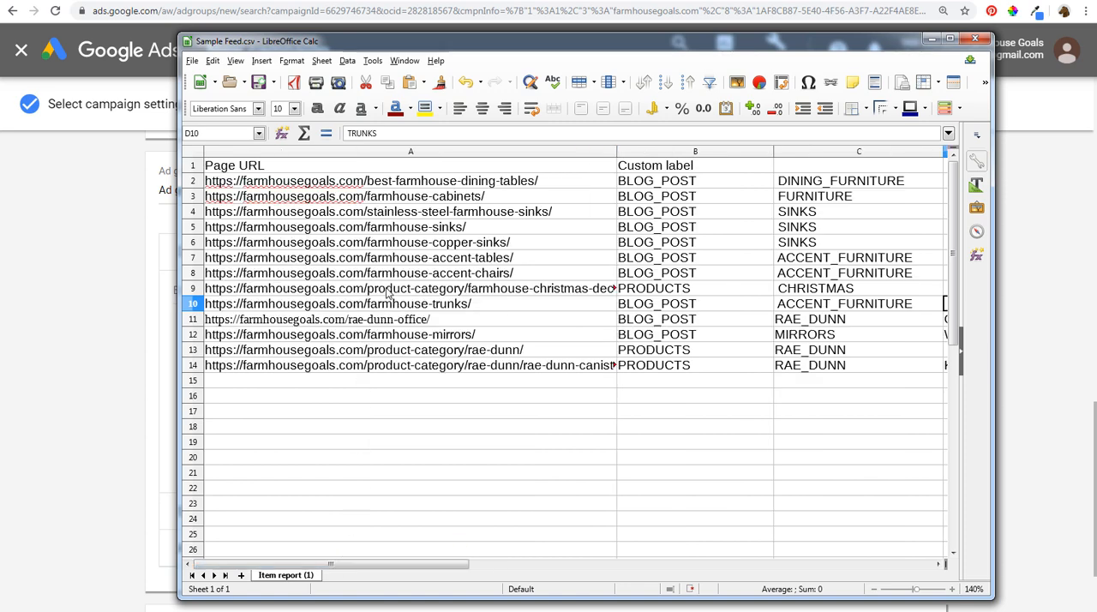
pyautogui.click(356, 306)
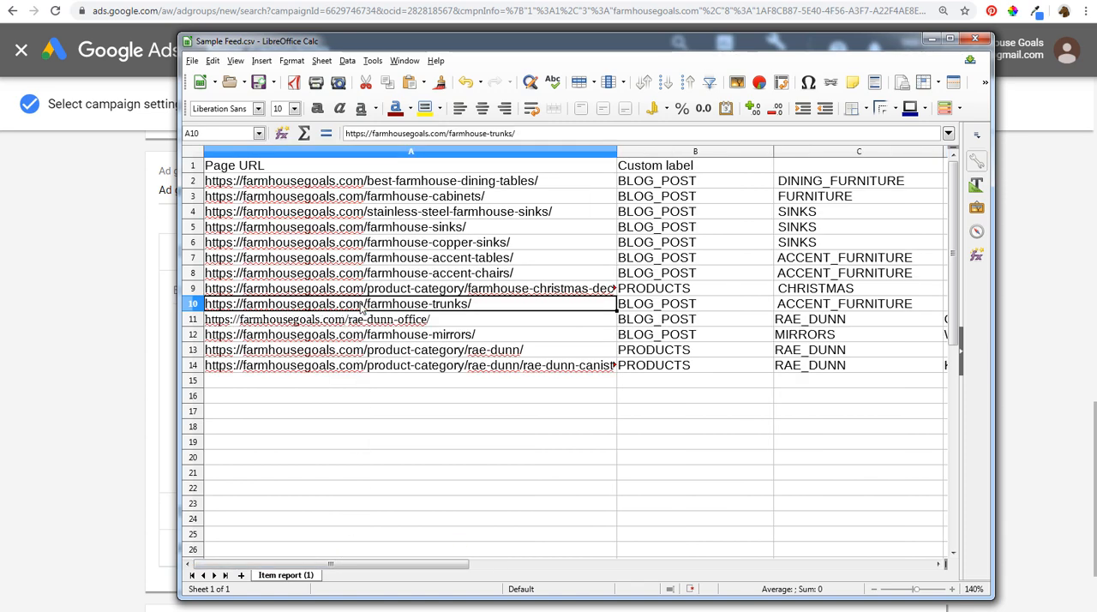
pyautogui.click(390, 336)
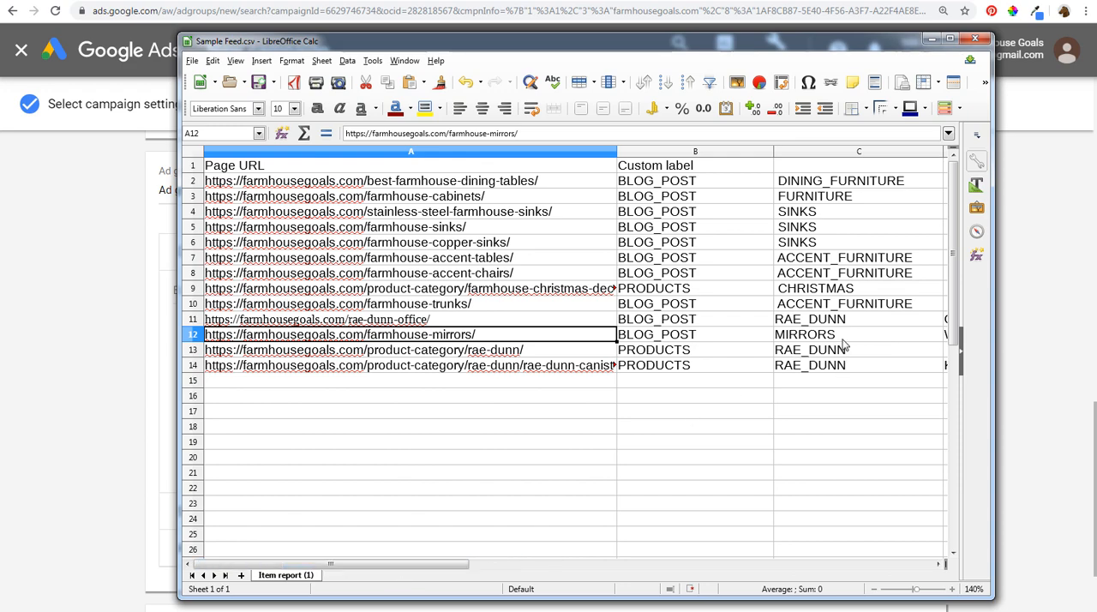
pyautogui.click(149, 328)
# - Name the third ad group Mirrors Dynamic Ads and add the MIRRORS custom label as its target
pyautogui.tripleClick(239, 194)
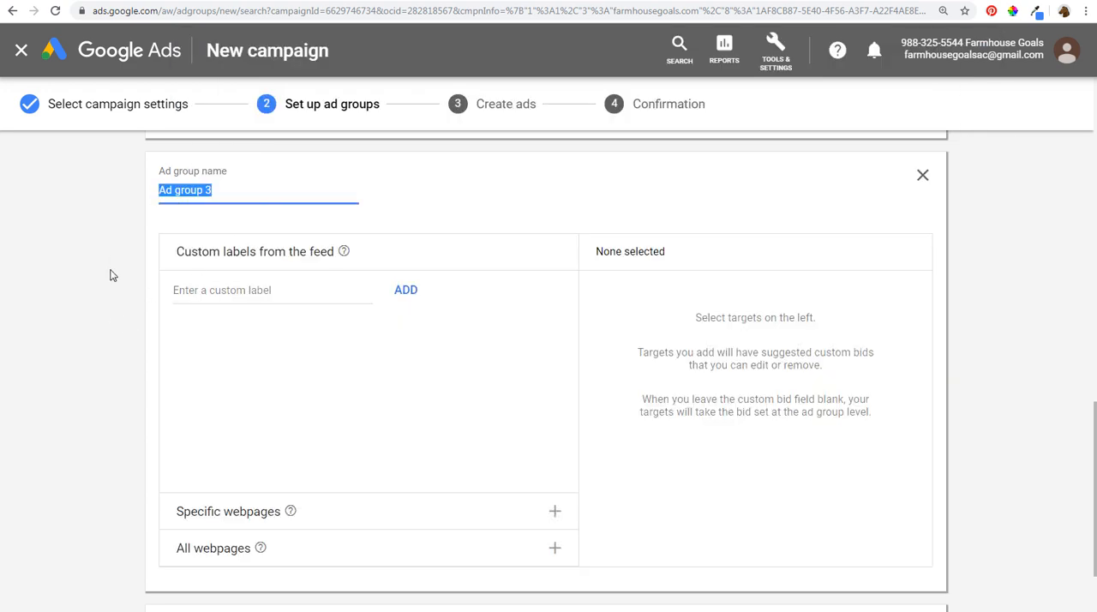
pyautogui.write('Mirrors Dy')
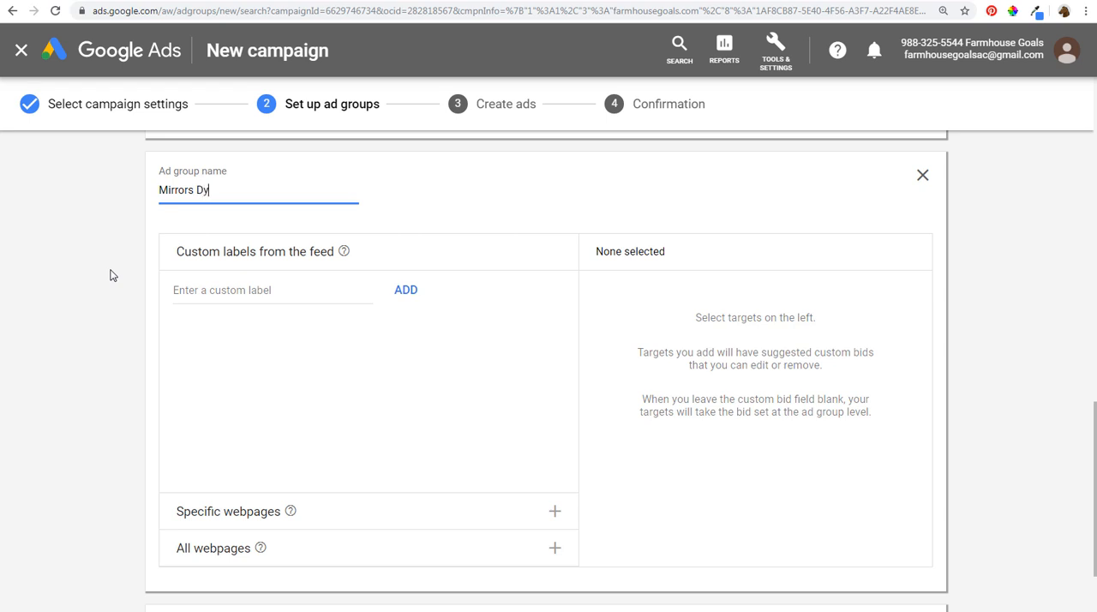
pyautogui.write('namic Ads')
pyautogui.click(242, 287)
pyautogui.write('M')
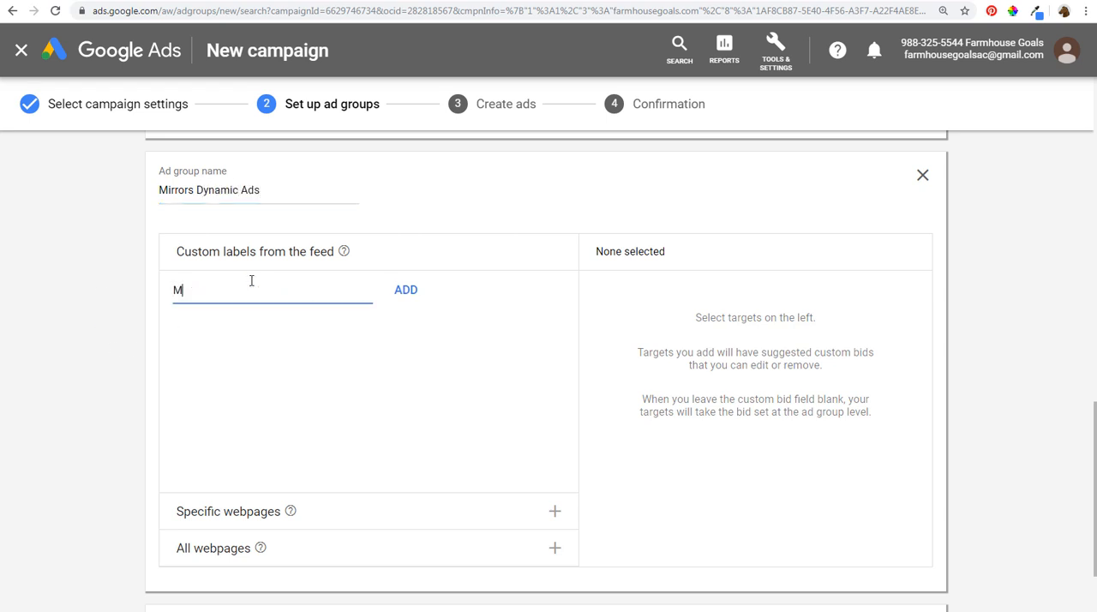
pyautogui.write('IRRORS')
pyautogui.click(413, 290)
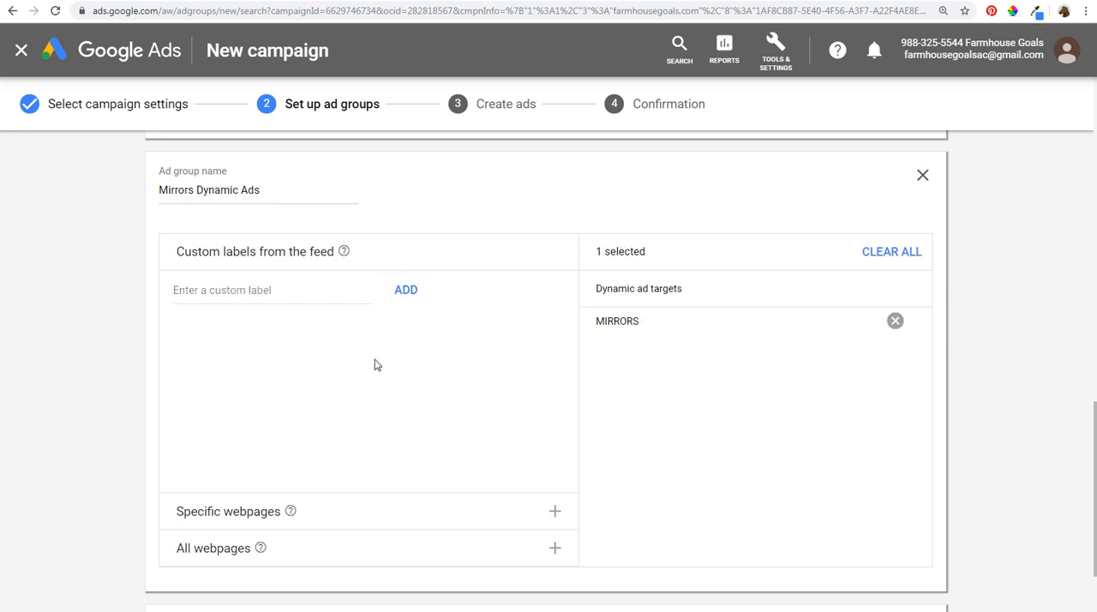
# - Add WALL_DECOR as a second custom label target of the mirrors ad group and remove that target again
pyautogui.click(264, 297)
pyautogui.write('WAL')
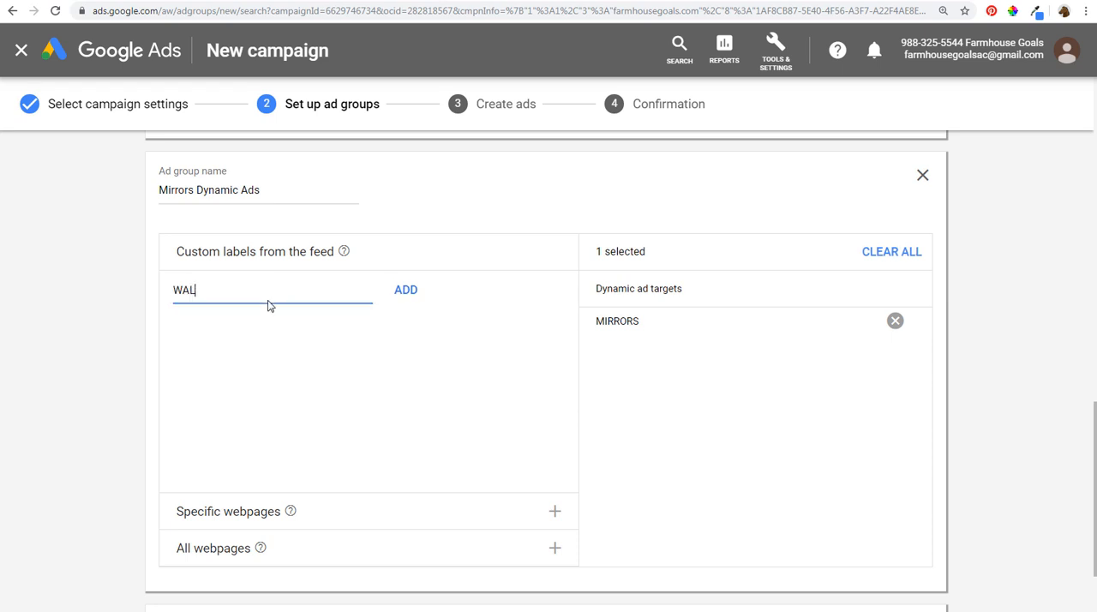
pyautogui.write('L_DECOR')
pyautogui.click(410, 291)
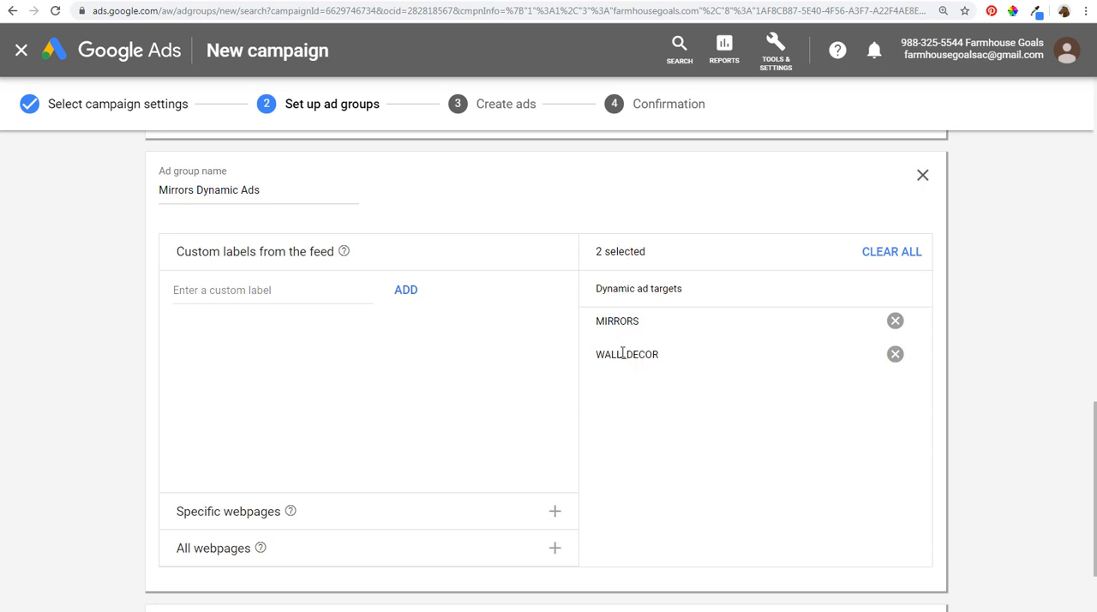
pyautogui.click(895, 354)
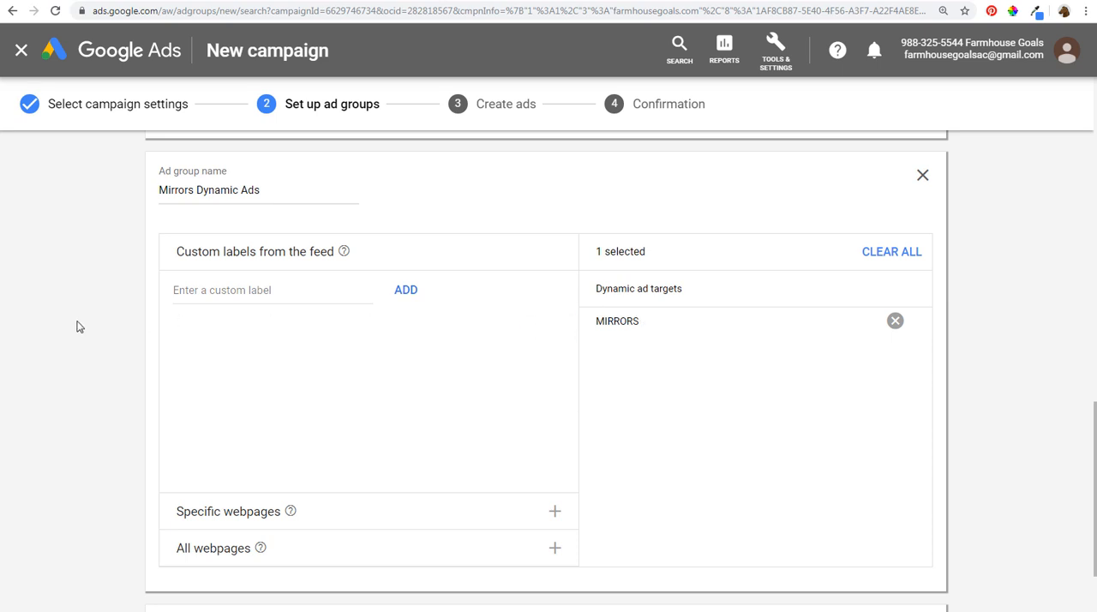
# - Add a fourth ad group and select all webpages within the website as its target
pyautogui.scroll(-2, 97, 317)
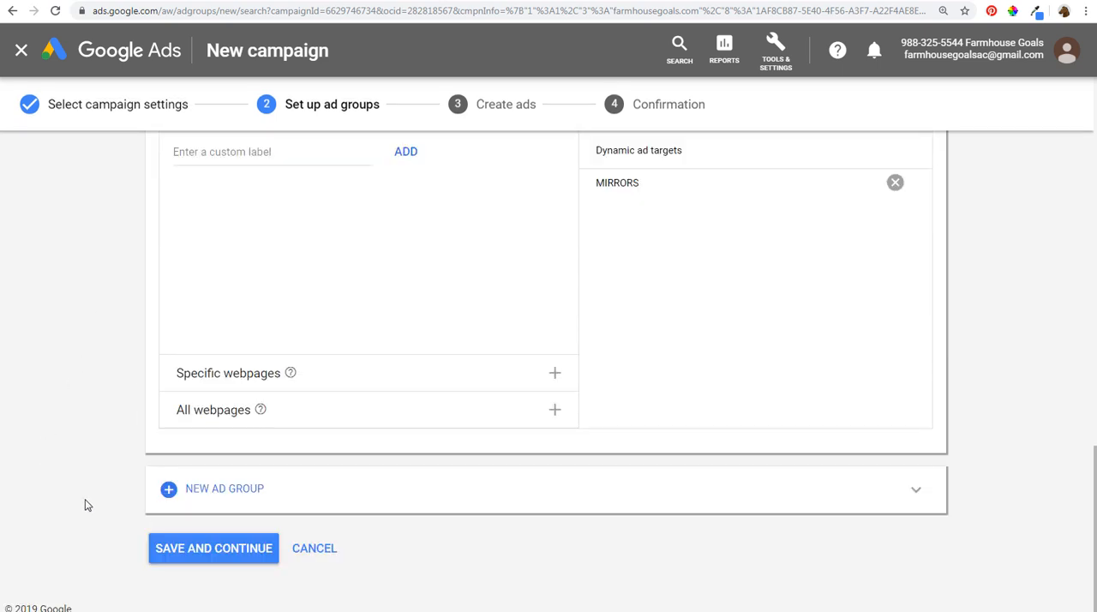
pyautogui.click(224, 489)
pyautogui.scroll(2, 118, 347)
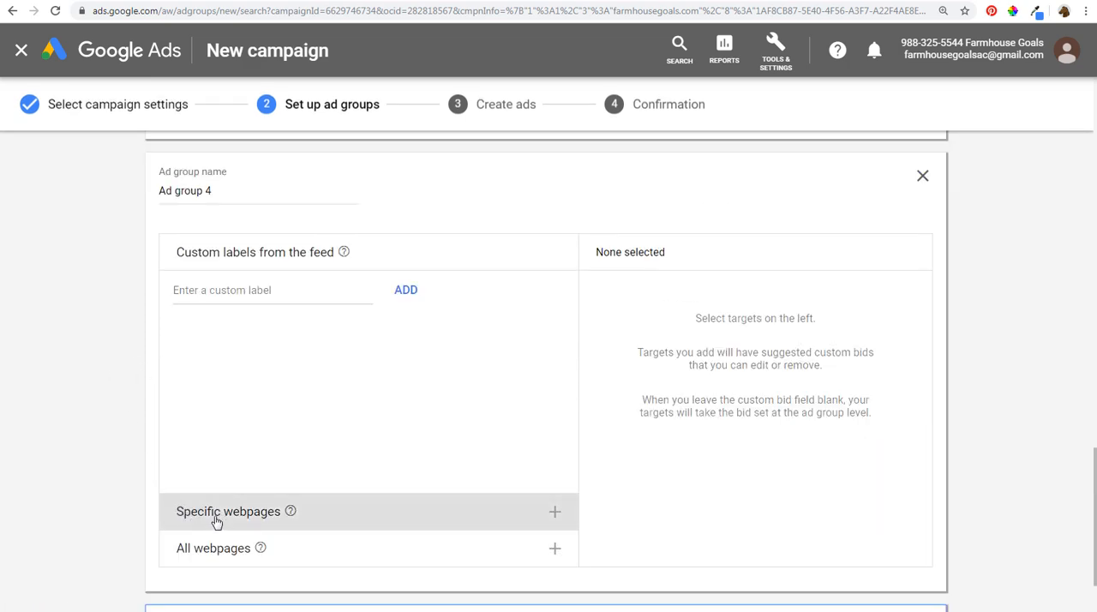
pyautogui.click(227, 559)
pyautogui.click(220, 375)
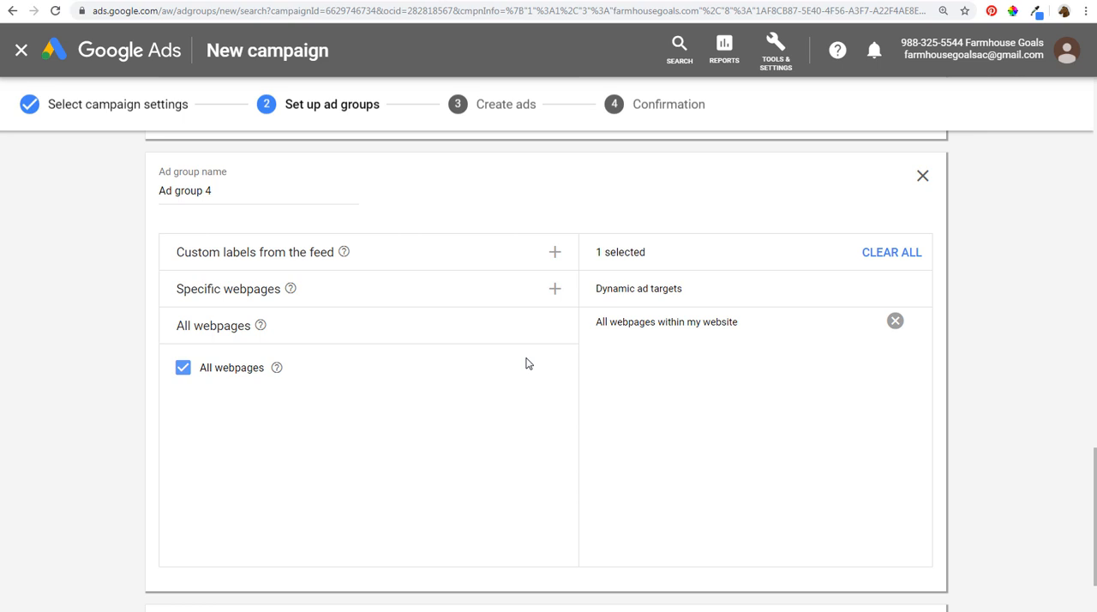
# - Clear all targets from the fourth ad group and choose rule-based targeting for its specific webpages
pyautogui.click(886, 256)
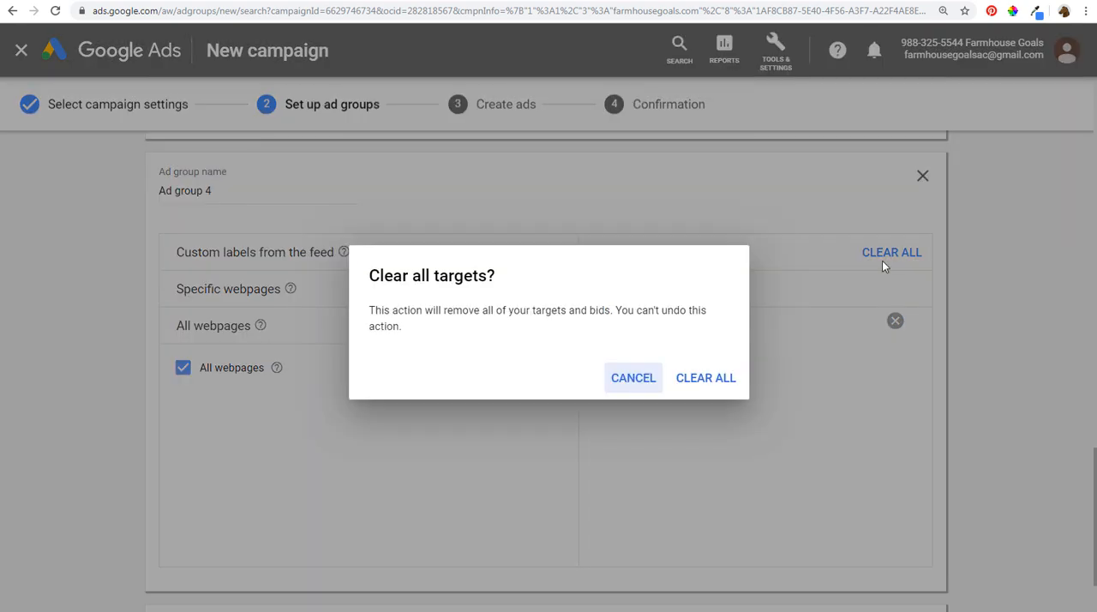
pyautogui.click(728, 392)
pyautogui.click(417, 291)
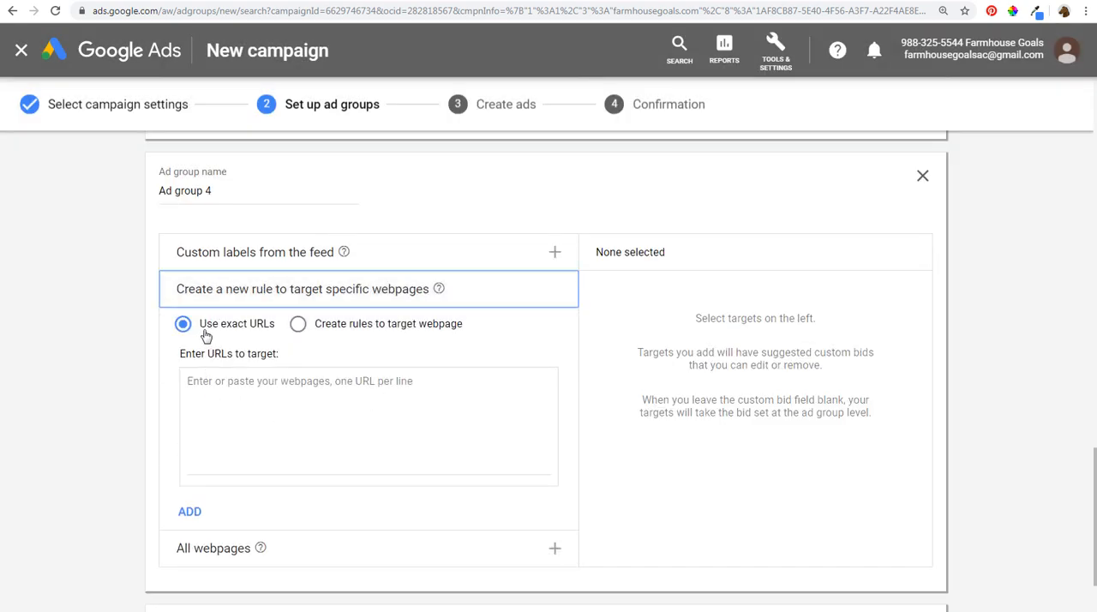
pyautogui.click(300, 329)
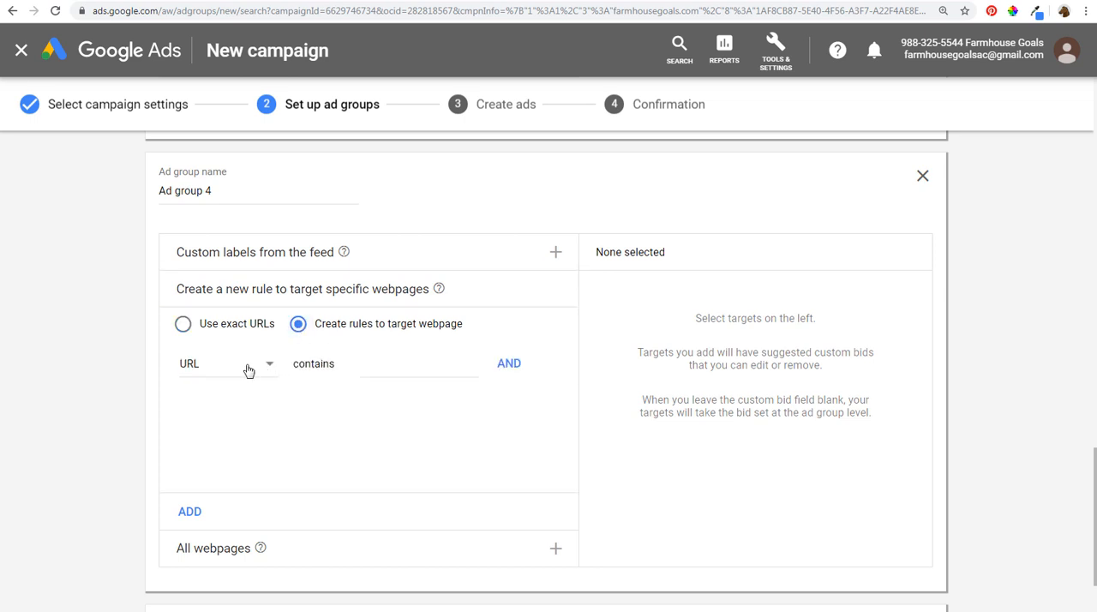
pyautogui.click(392, 366)
pyautogui.write('sinks')
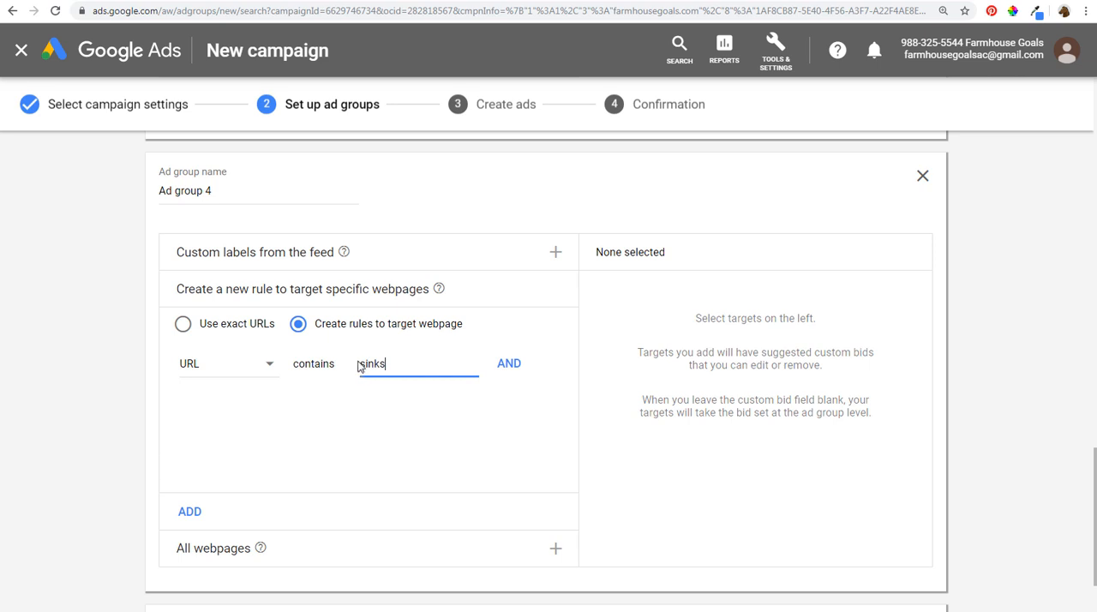
pyautogui.click(360, 365)
pyautogui.click(361, 365)
pyautogui.write('farmhouse-')
pyautogui.press('BackSpace')
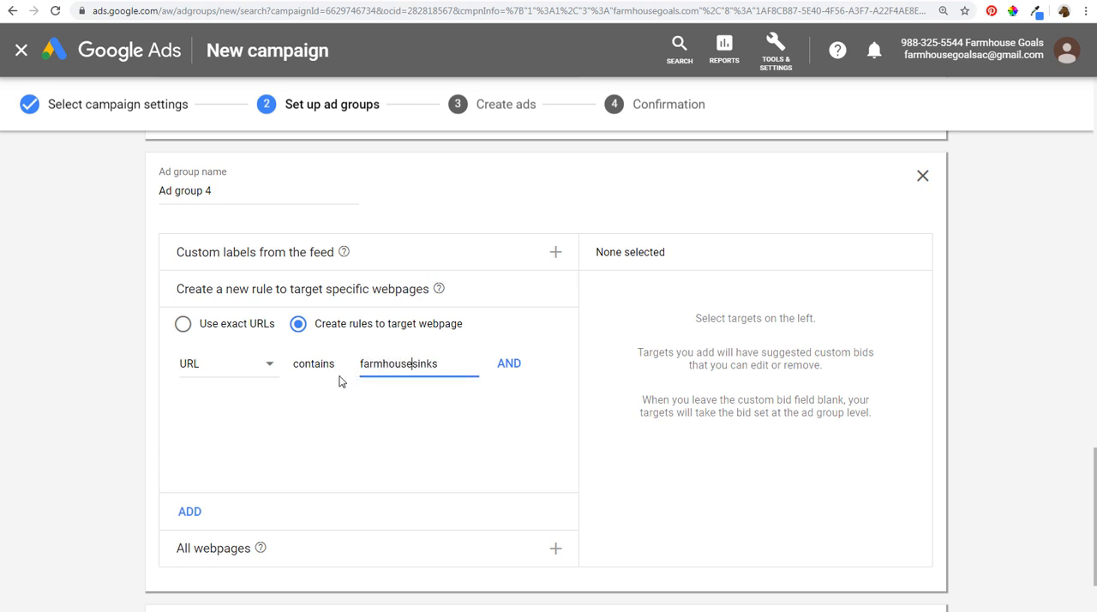
pyautogui.press('BackSpace')
pyautogui.press('BackSpace')
pyautogui.press('BackSpace')
pyautogui.press('BackSpace')
pyautogui.press('BackSpace')
pyautogui.press('BackSpace')
pyautogui.press('BackSpace')
pyautogui.press('BackSpace')
pyautogui.press('BackSpace')
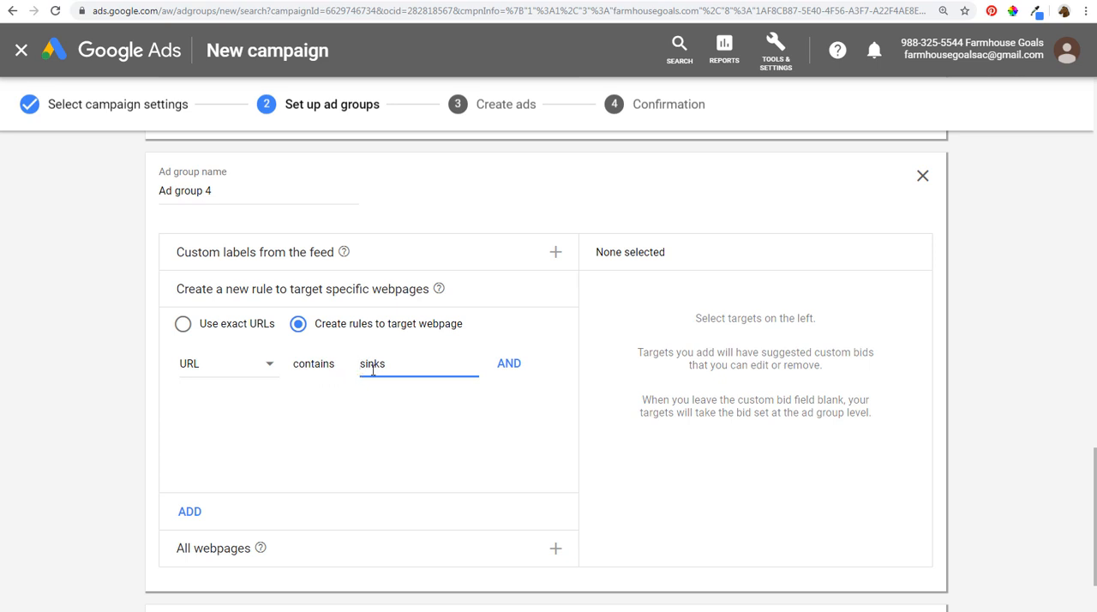
pyautogui.moveTo(391, 367); pyautogui.dragTo(329, 366)
pyautogui.press('BackSpace')
pyautogui.click(206, 324)
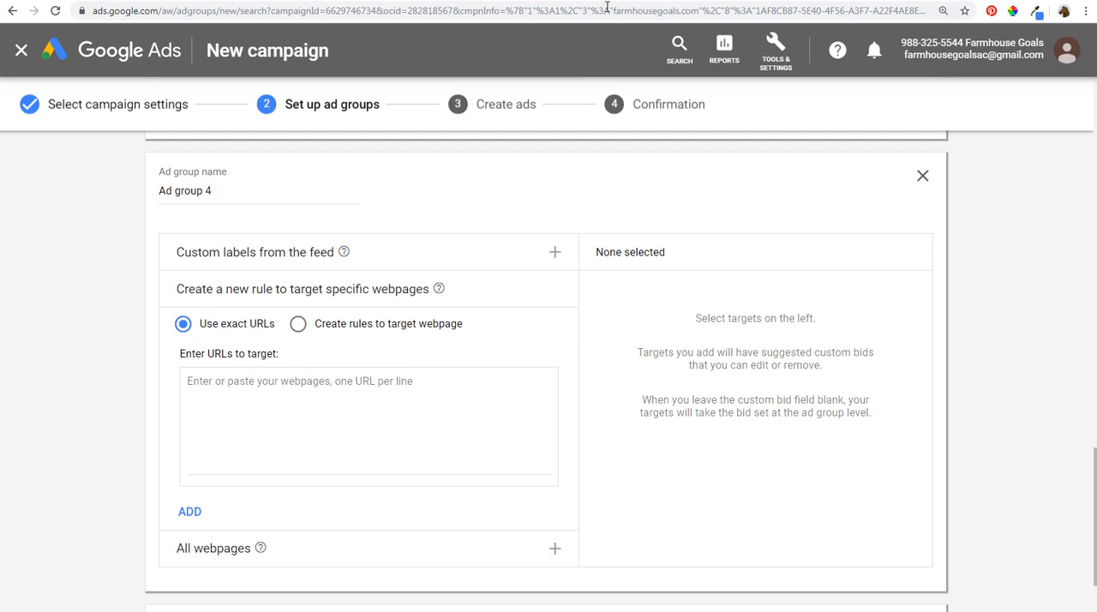
pyautogui.click(672, 0)
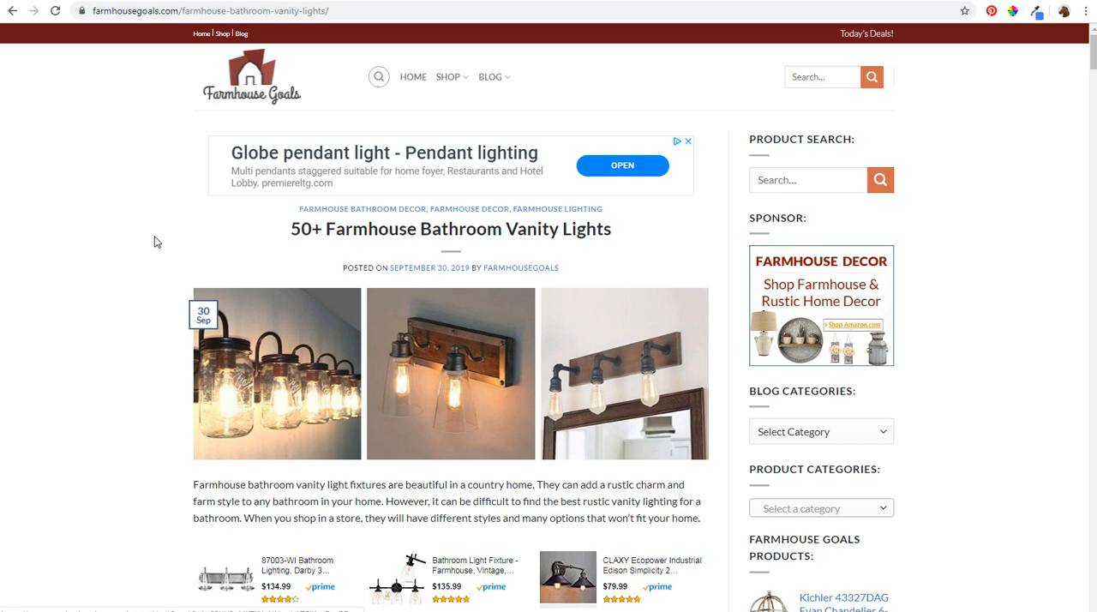
pyautogui.moveTo(354, 242); pyautogui.dragTo(477, 246)
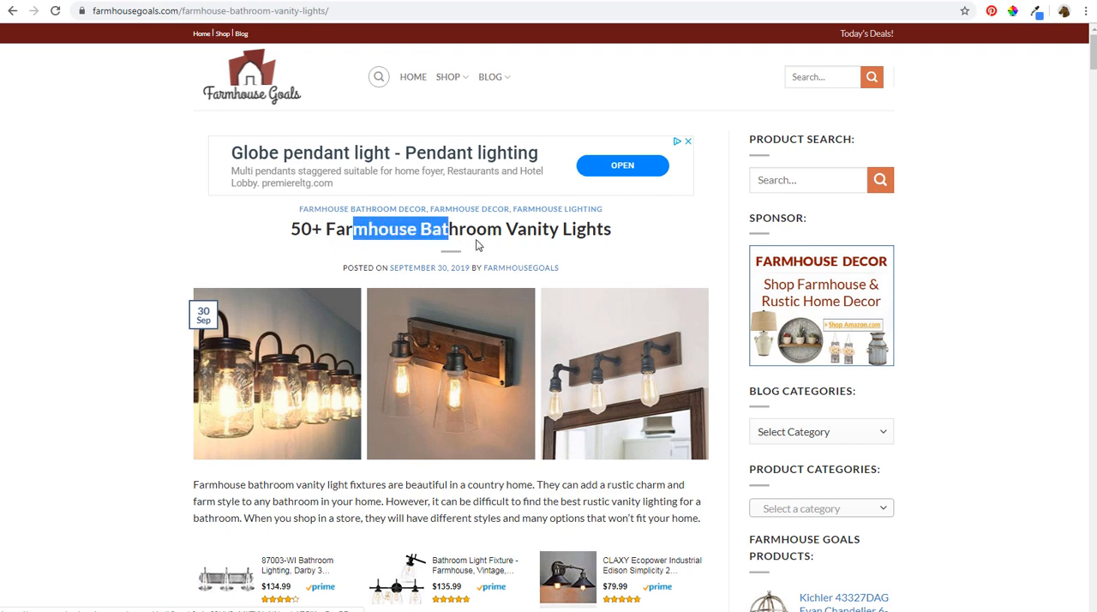
pyautogui.click(479, 246)
pyautogui.click(248, 12)
pyautogui.hotkey('ctrl', 'c')
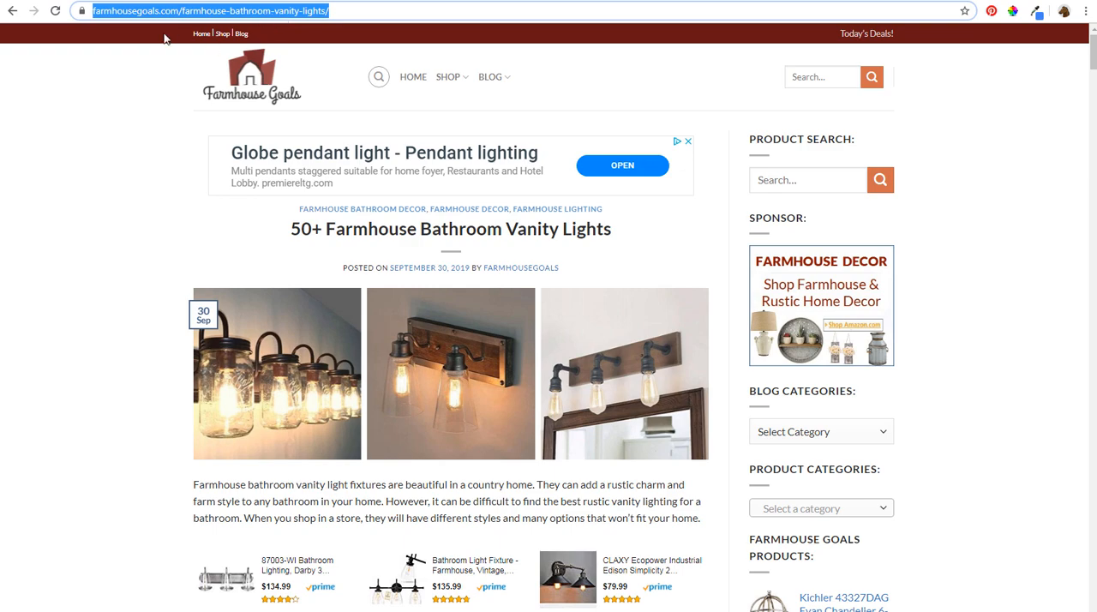
pyautogui.hotkey('alt', 'Tab')
pyautogui.click(291, 421)
pyautogui.hotkey('ctrl', 'v')
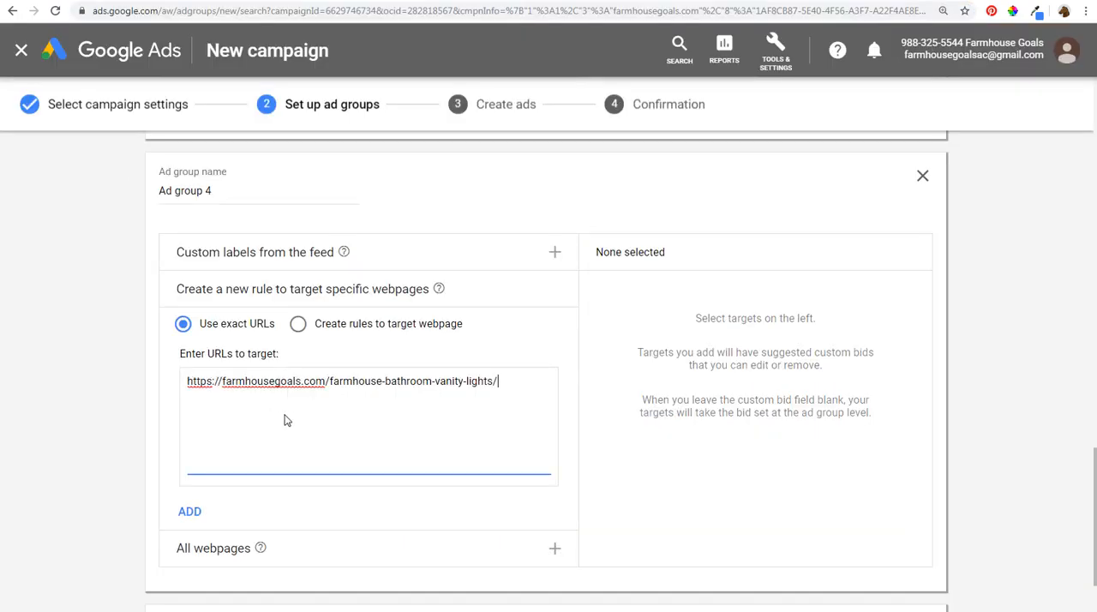
pyautogui.click(110, 343)
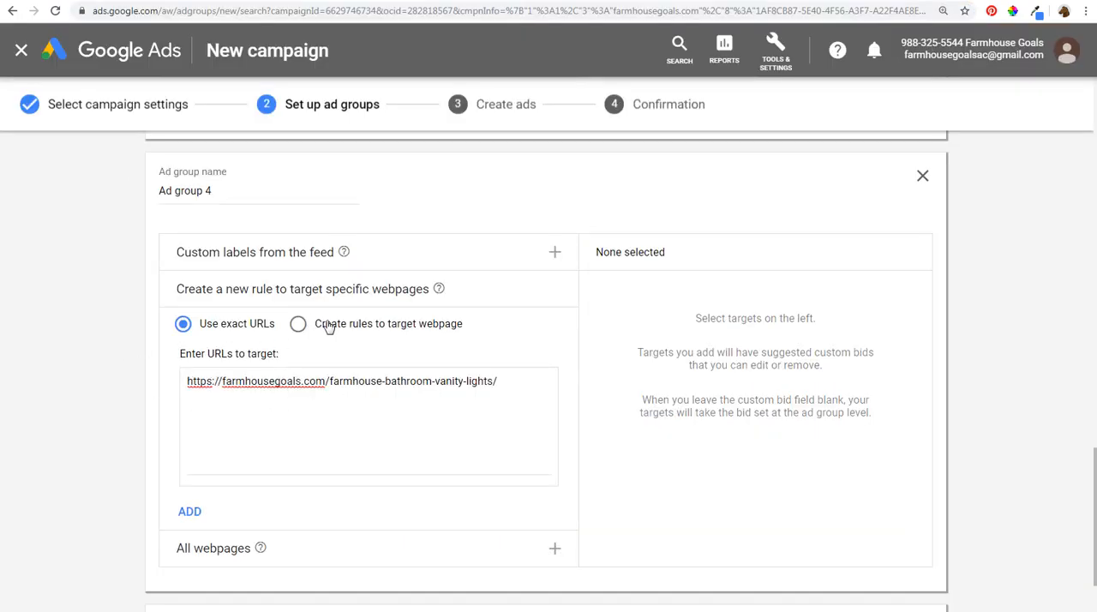
pyautogui.moveTo(385, 381); pyautogui.dragTo(495, 379)
pyautogui.click(400, 323)
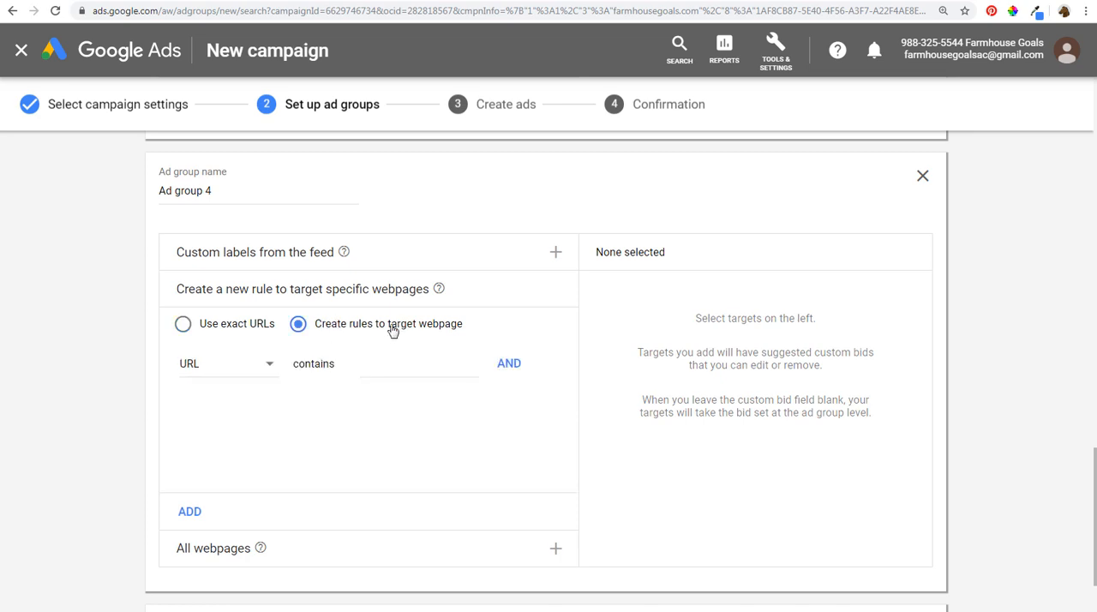
pyautogui.click(394, 364)
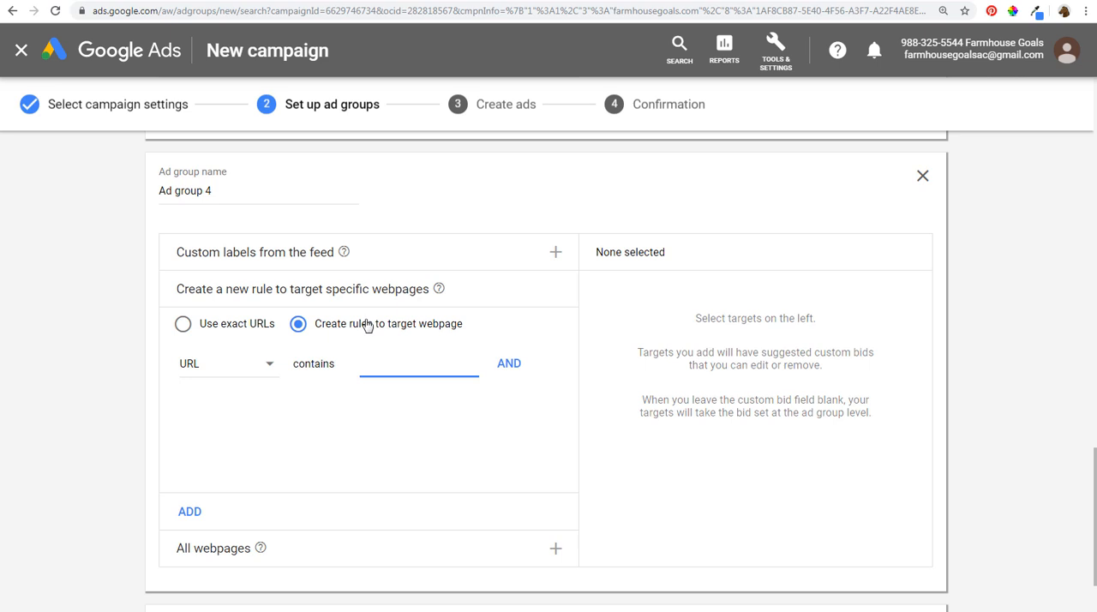
pyautogui.write('vani-')
pyautogui.write('y-lights')
pyautogui.click(217, 330)
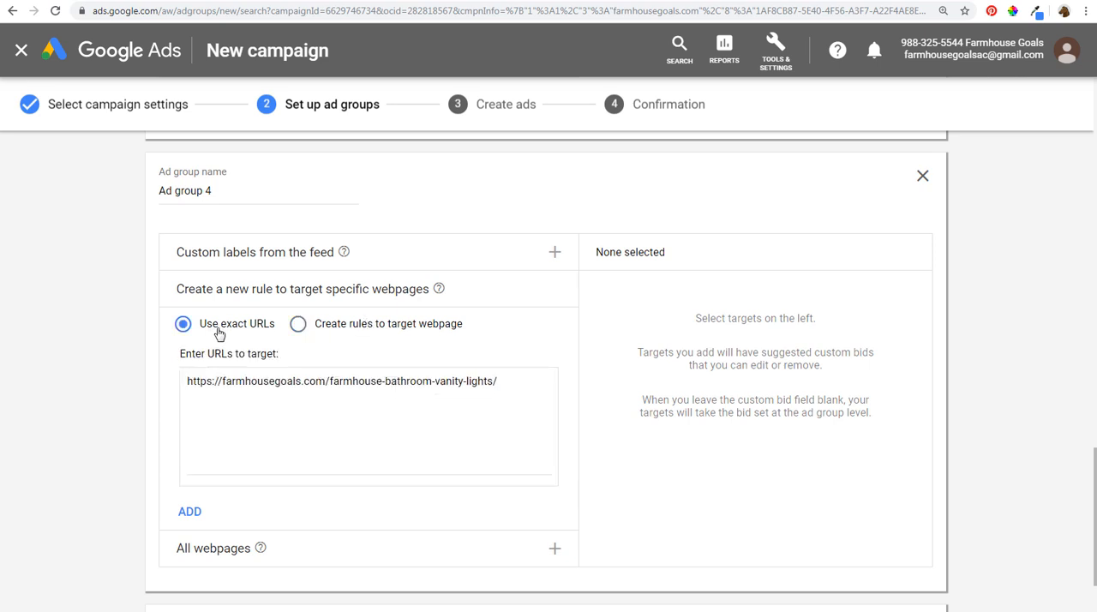
# - Add the entered exact URL as a target and name the fourth ad group Bathroom Vanity Lighting Dynamic Ads
pyautogui.click(190, 515)
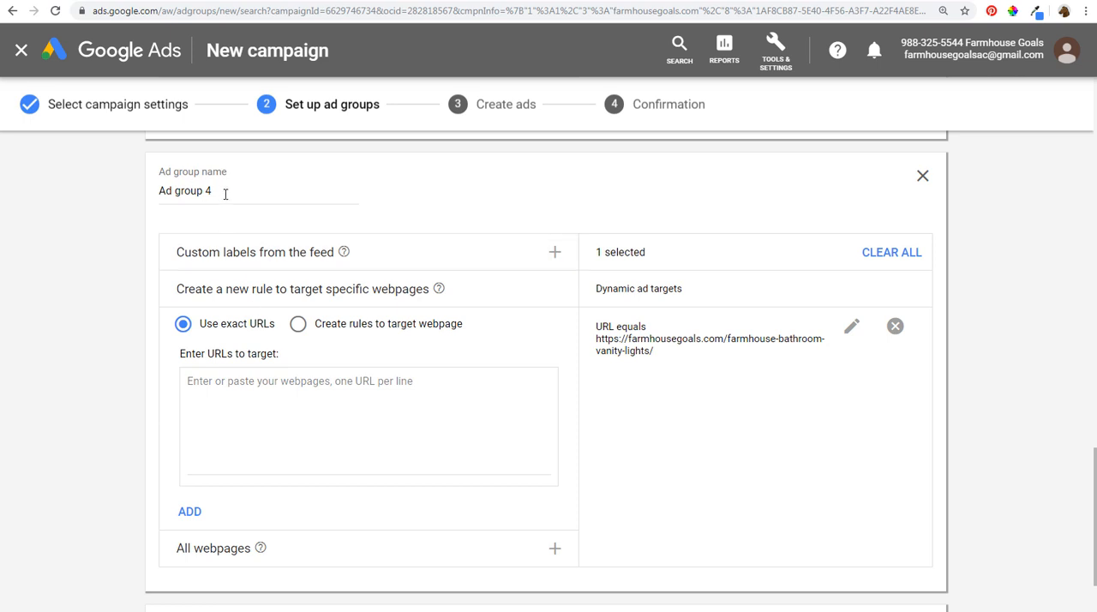
pyautogui.moveTo(226, 194); pyautogui.dragTo(141, 196)
pyautogui.write('Bathro')
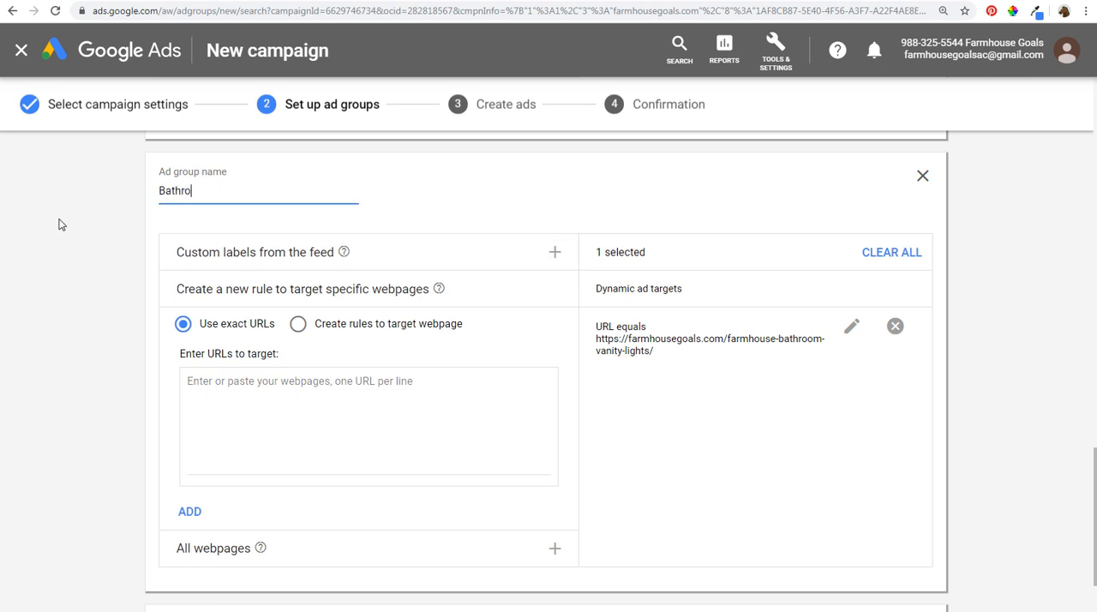
pyautogui.write('om Vanity Lighting Dynamic Ads')
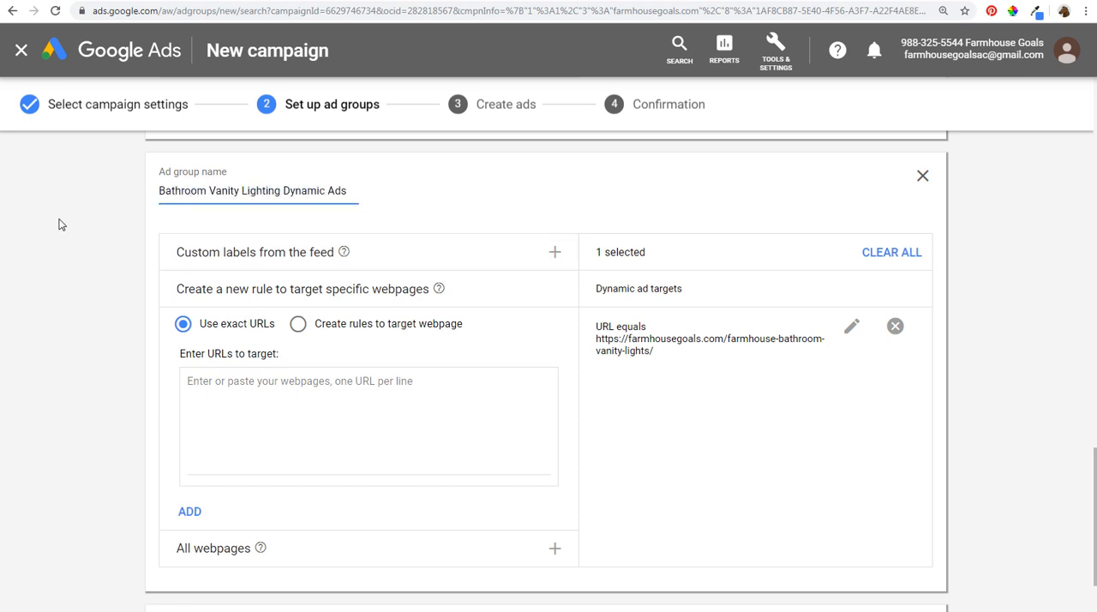
pyautogui.click(59, 225)
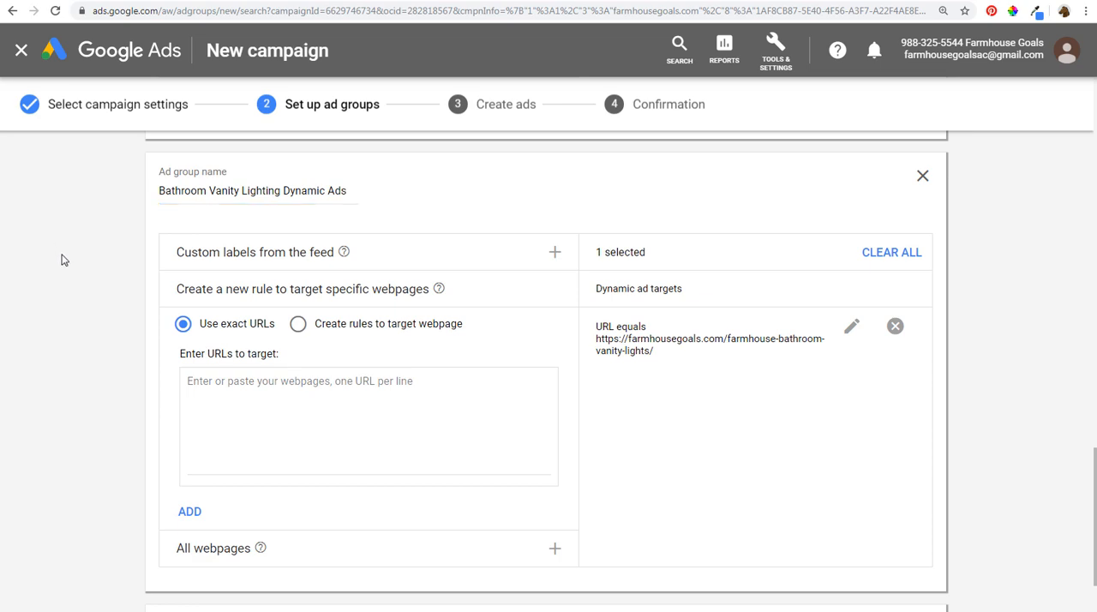
# - Save the ad groups and continue to creating the ads
pyautogui.scroll(-3, 71, 311)
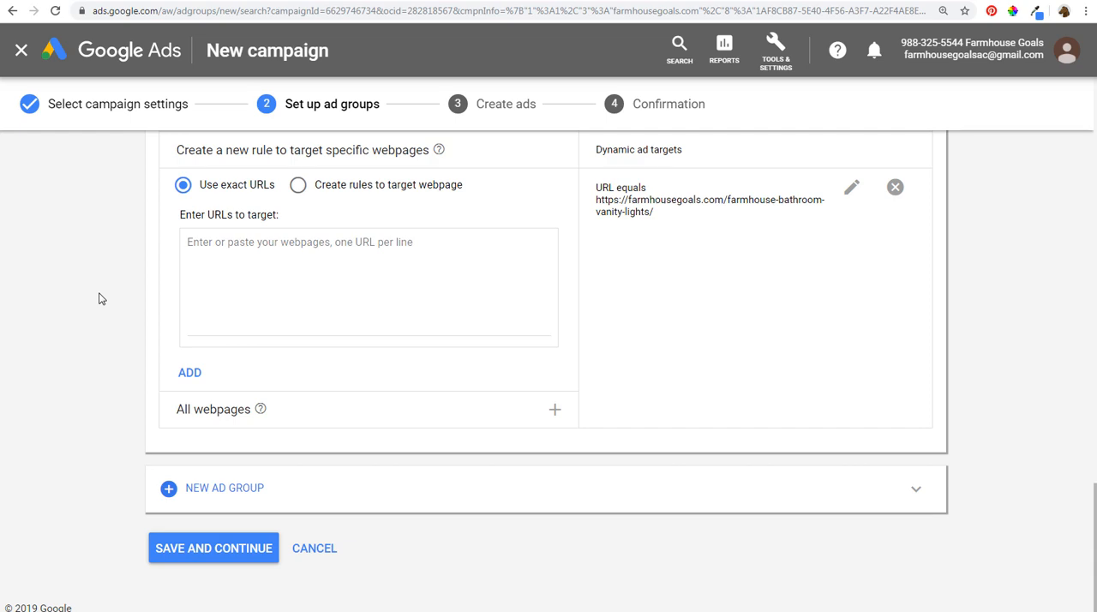
pyautogui.click(183, 554)
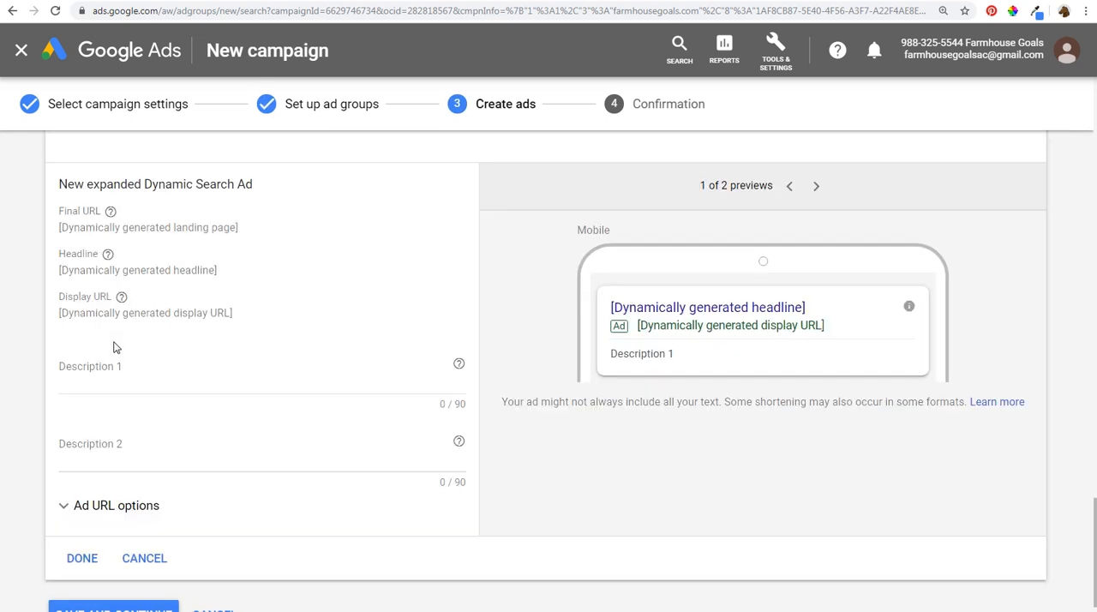
# - Create the Christmas ad with descriptions "Discover The Top-Rated Farmhouse Christmas Decor and Save This Holiday Season!" and "Your Holiday Should Be Filled With Farmhouse-Inspired Christmas Decorations."
pyautogui.scroll(2, 480, 206)
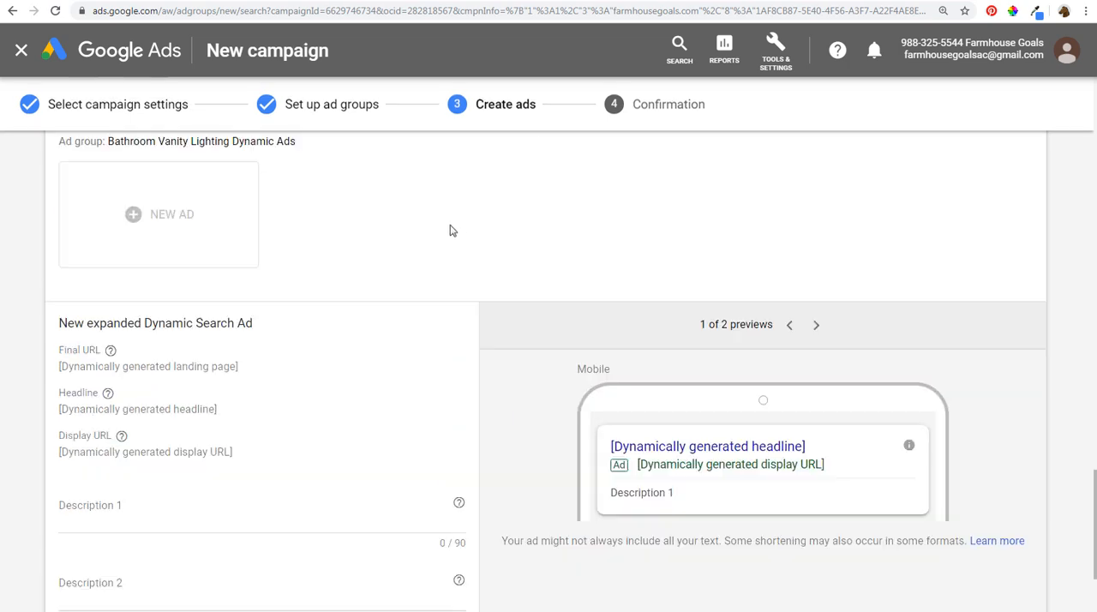
pyautogui.scroll(2, 370, 273)
pyautogui.scroll(3, 228, 296)
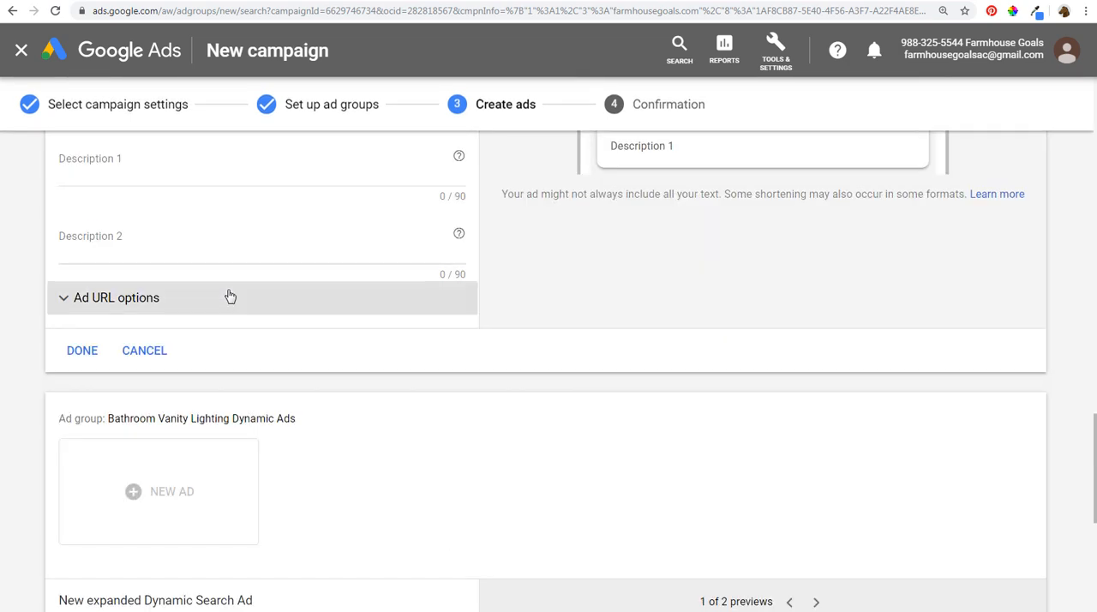
pyautogui.scroll(2, 232, 295)
pyautogui.scroll(5, 306, 308)
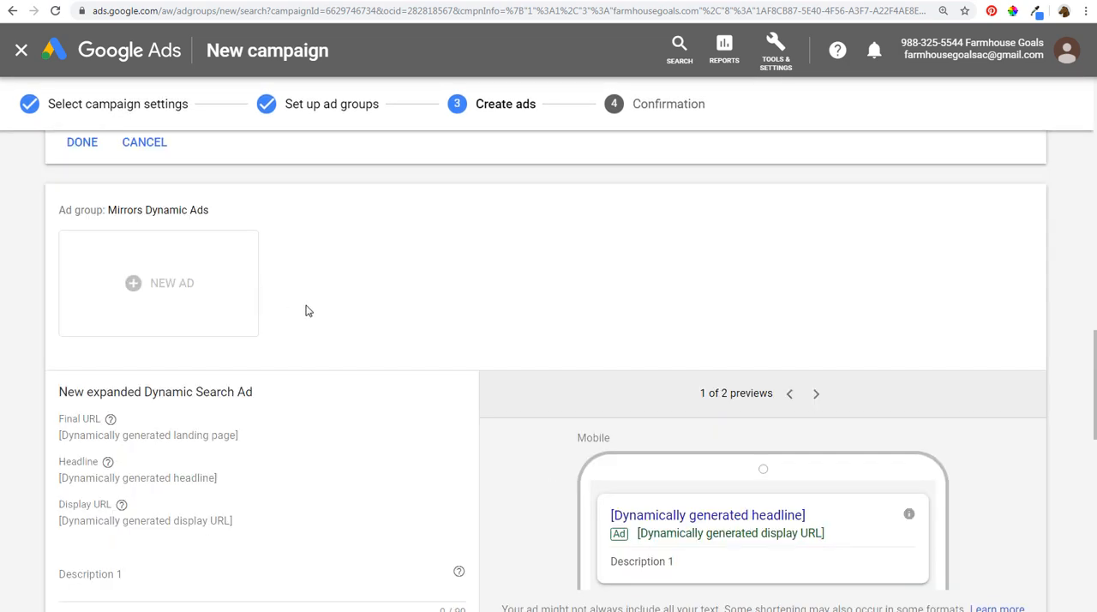
pyautogui.scroll(7, 316, 302)
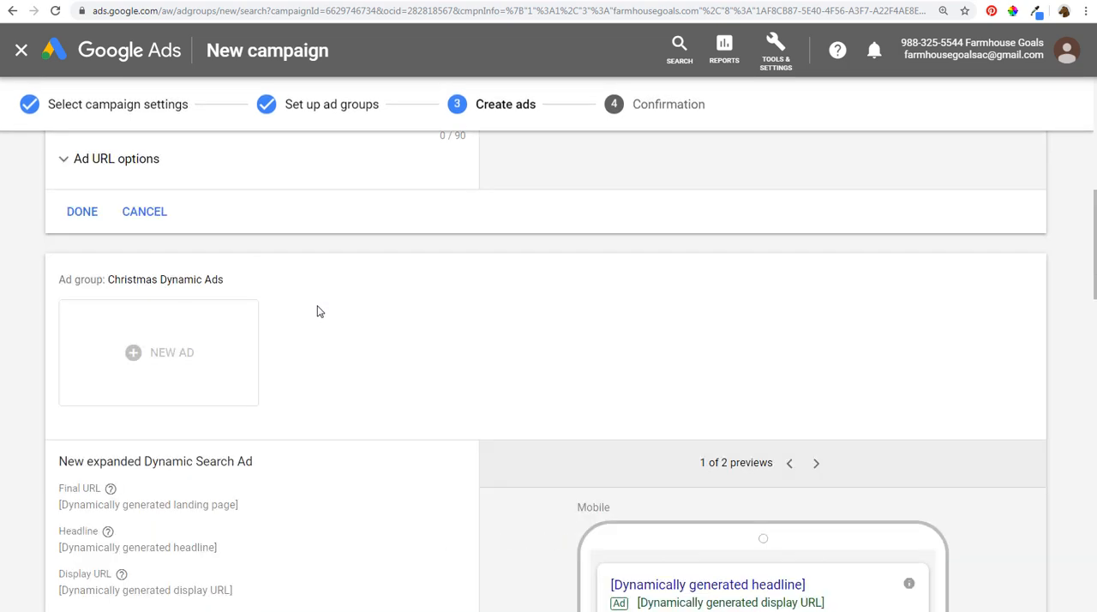
pyautogui.moveTo(128, 281); pyautogui.dragTo(205, 285)
pyautogui.click(275, 289)
pyautogui.scroll(-3, 275, 289)
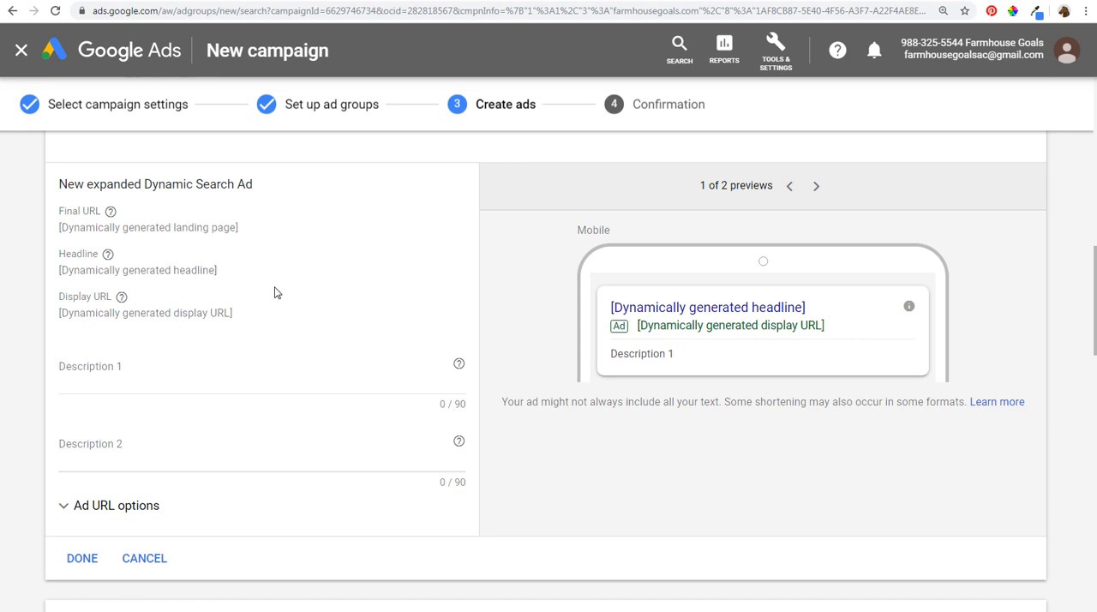
pyautogui.click(240, 374)
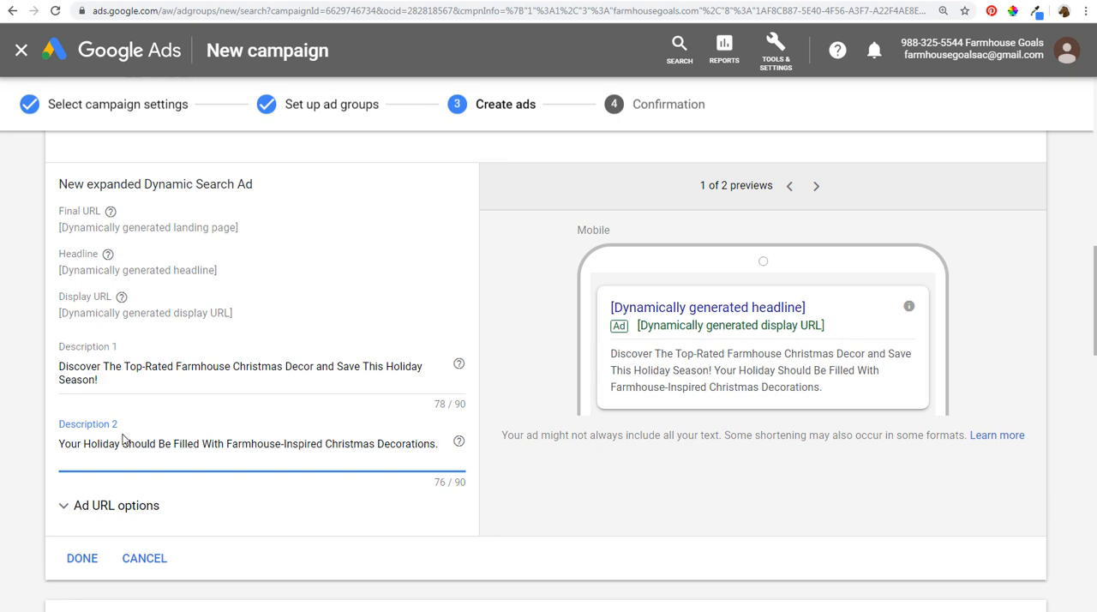
pyautogui.click(90, 559)
# - Save the ads and continue to the campaign confirmation, leaving the other ad groups without ads
pyautogui.scroll(-4, 51, 412)
pyautogui.scroll(-6, 43, 412)
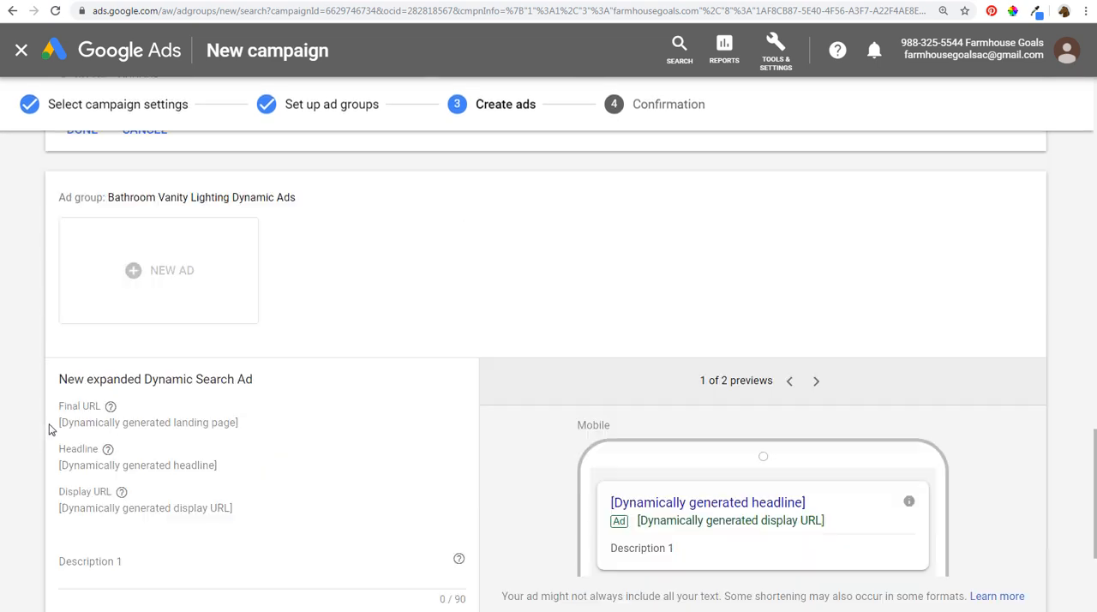
pyautogui.click(113, 562)
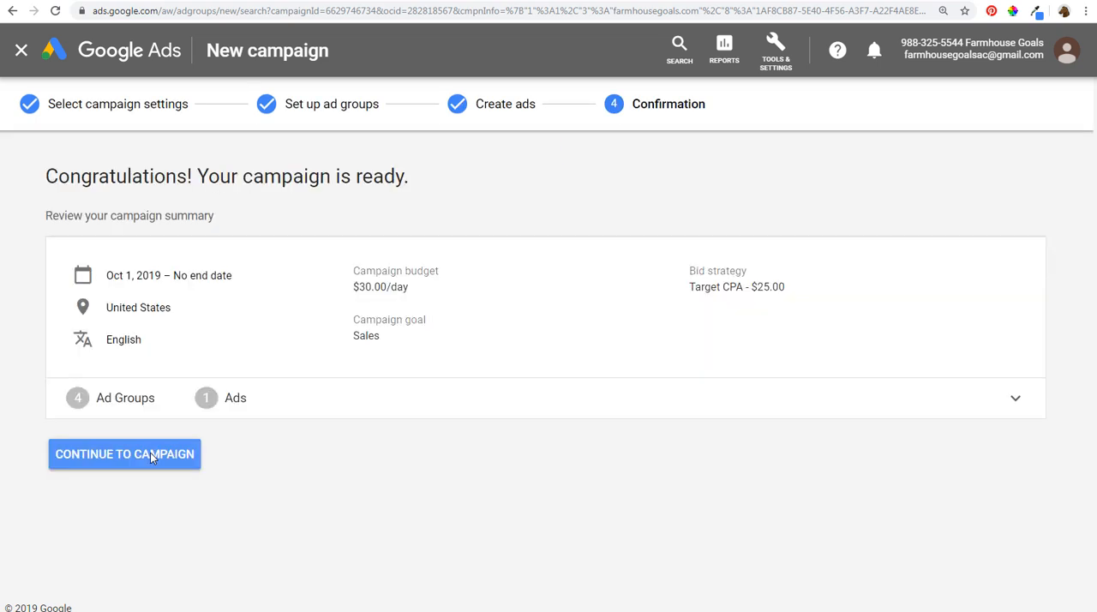
# - Expand the campaign summary and review which ads belong to the Rae Dunn and Christmas ad groups
pyautogui.click(614, 403)
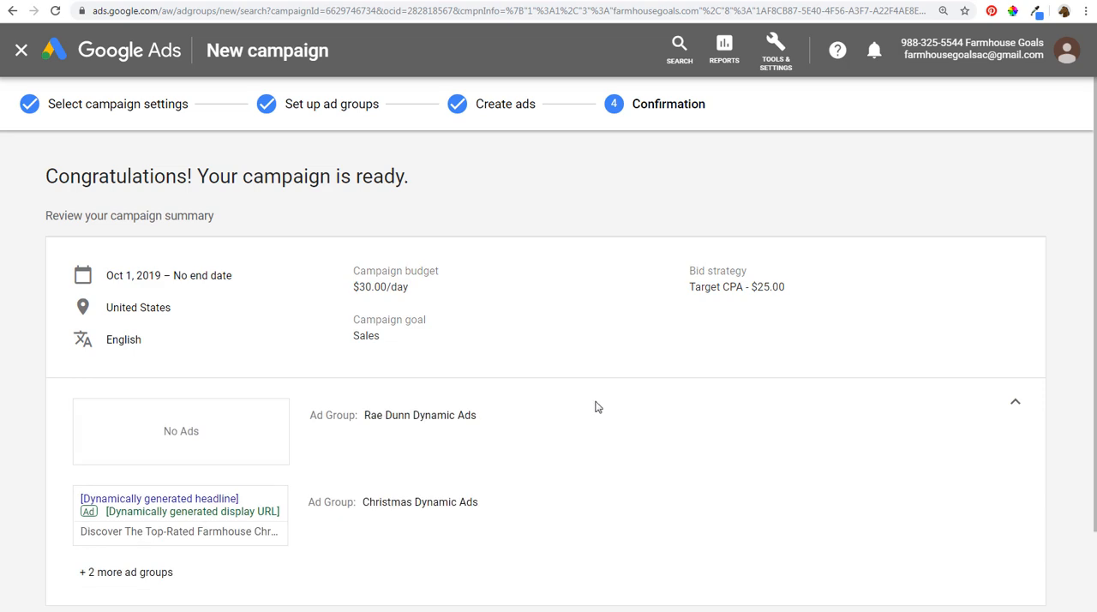
pyautogui.scroll(-2, 597, 407)
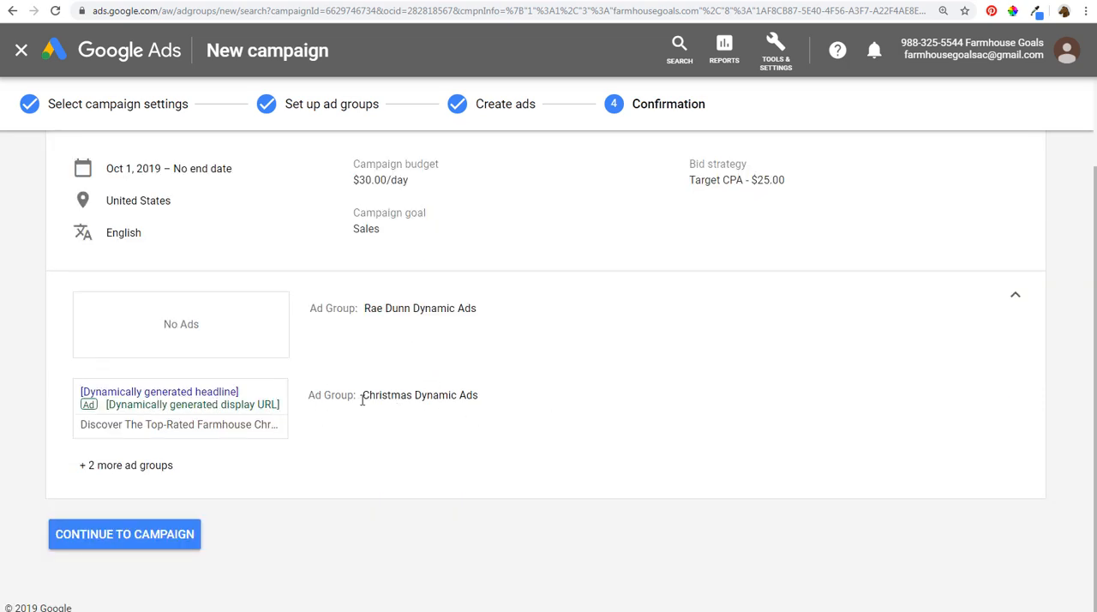
pyautogui.moveTo(387, 397); pyautogui.dragTo(483, 399)
pyautogui.click(491, 397)
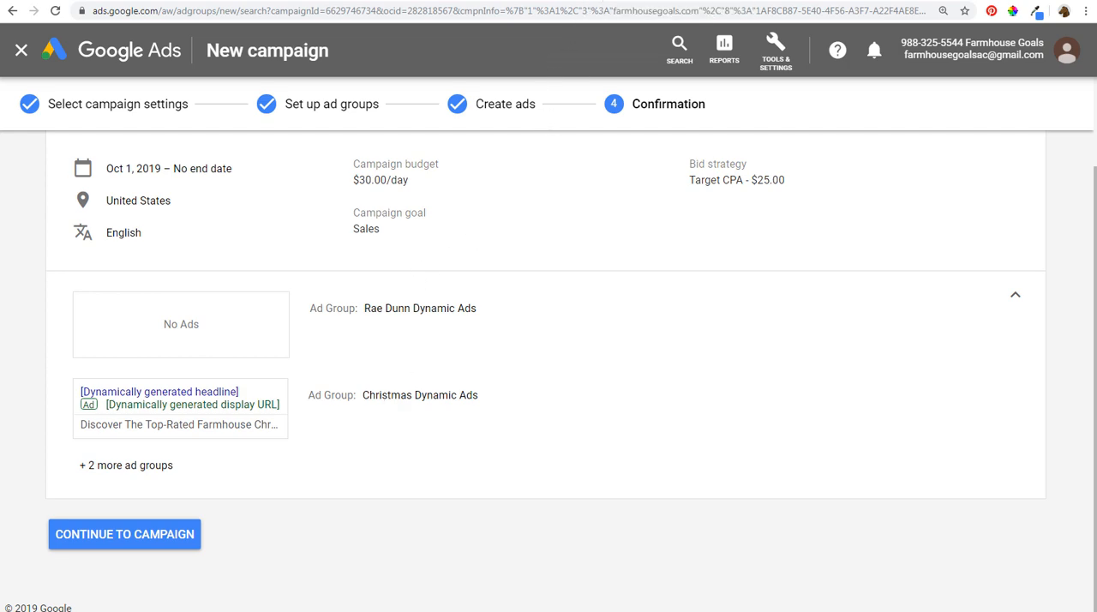
# - Check the farmhouse bathroom vanity lights page, then enter the label BATHROOM_VANITY in cell B15 of Sample Feed.csv in LibreOffice Calc
pyautogui.click(660, 1)
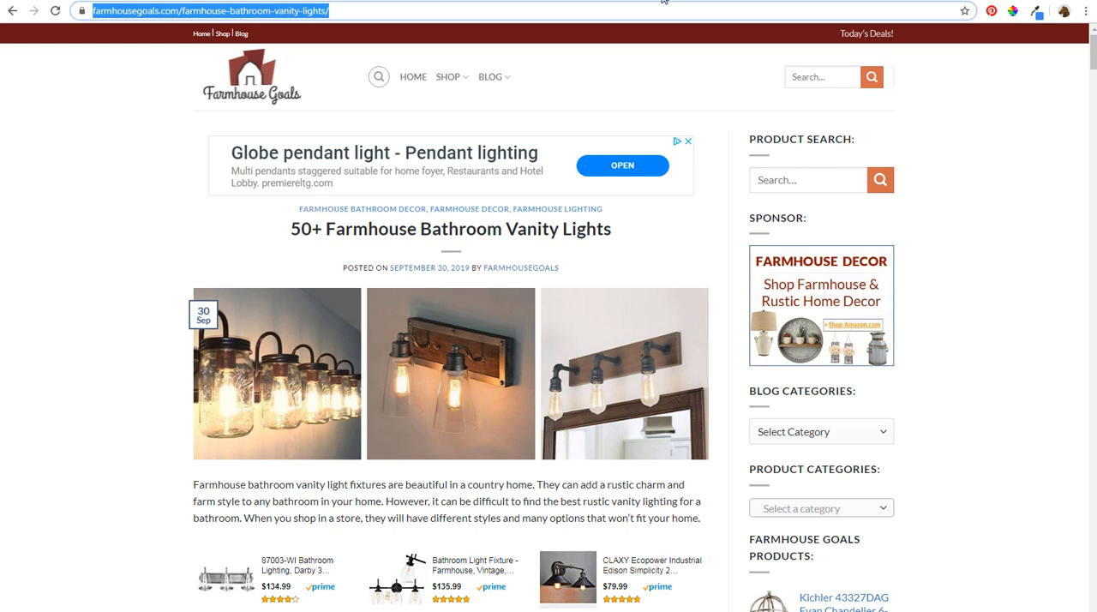
pyautogui.moveTo(335, 232); pyautogui.dragTo(466, 230)
pyautogui.click(467, 230)
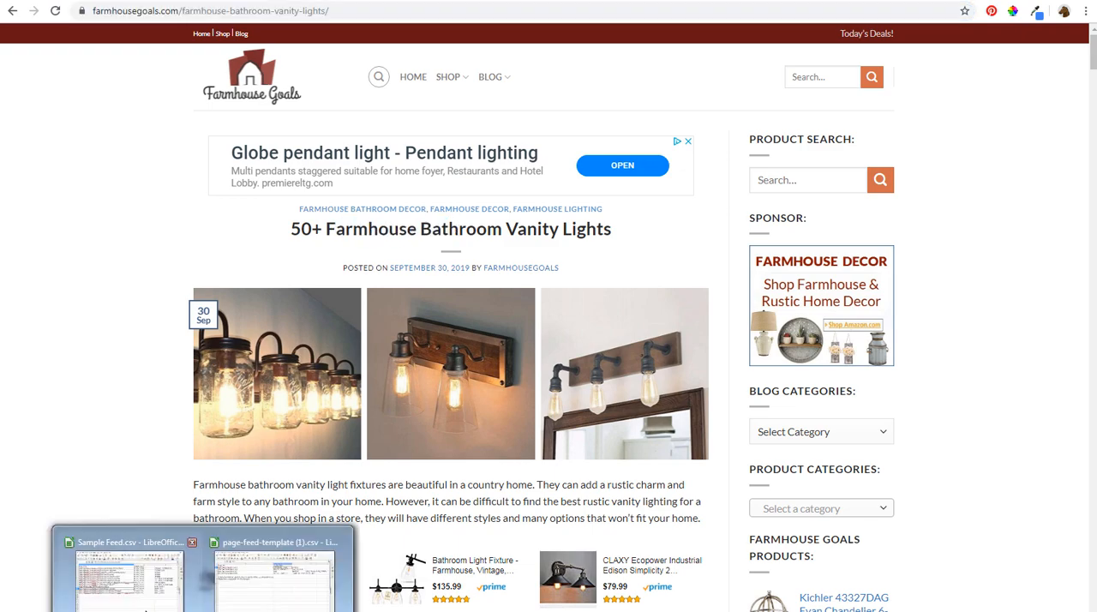
pyautogui.click(185, 541)
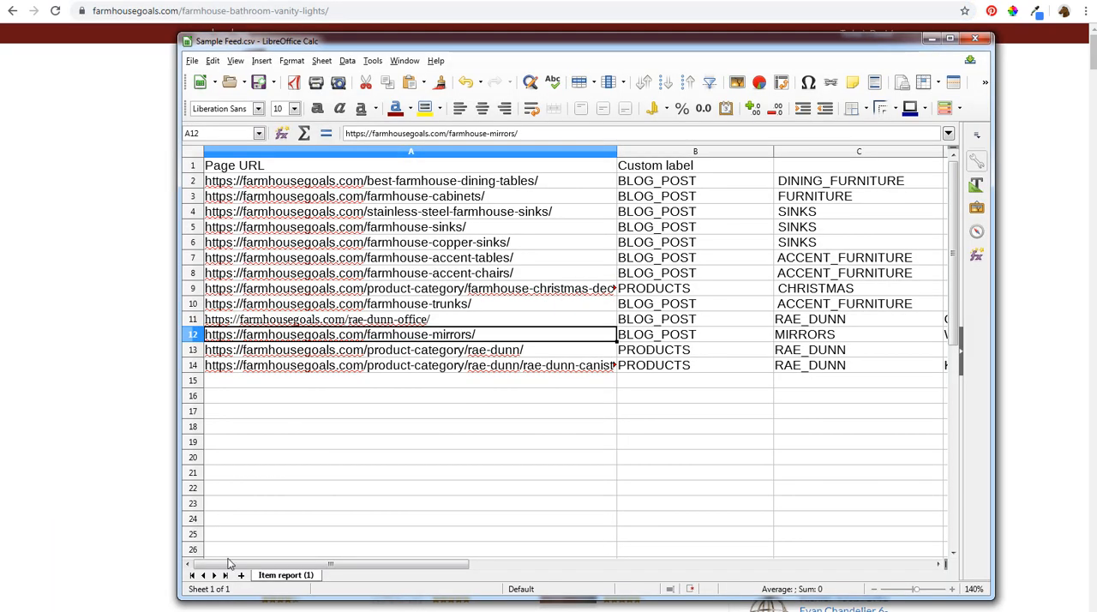
pyautogui.click(697, 385)
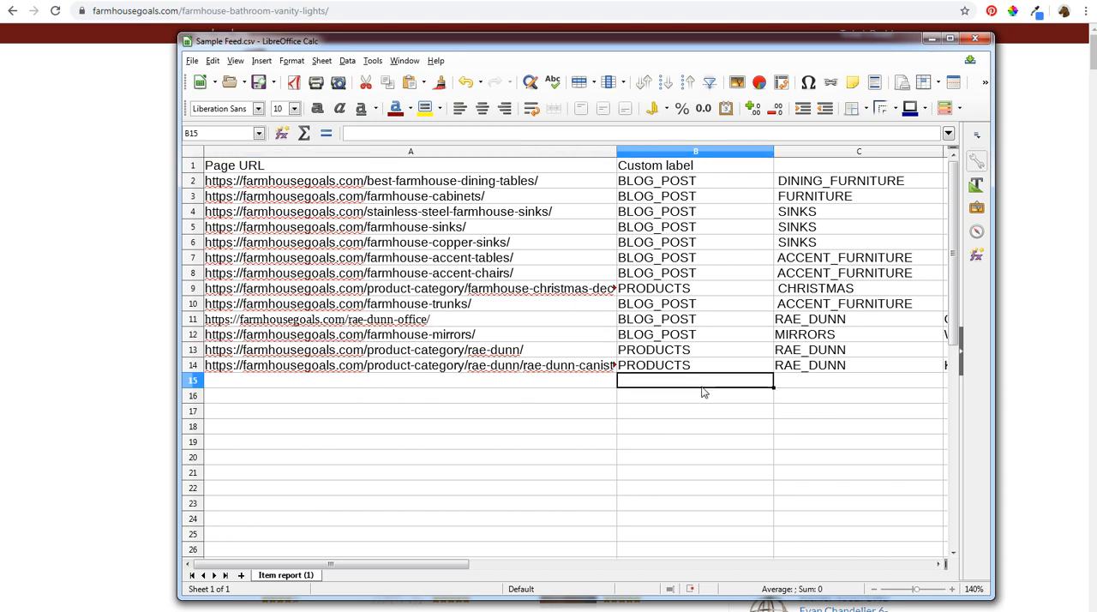
pyautogui.write('BATHROOM_VA')
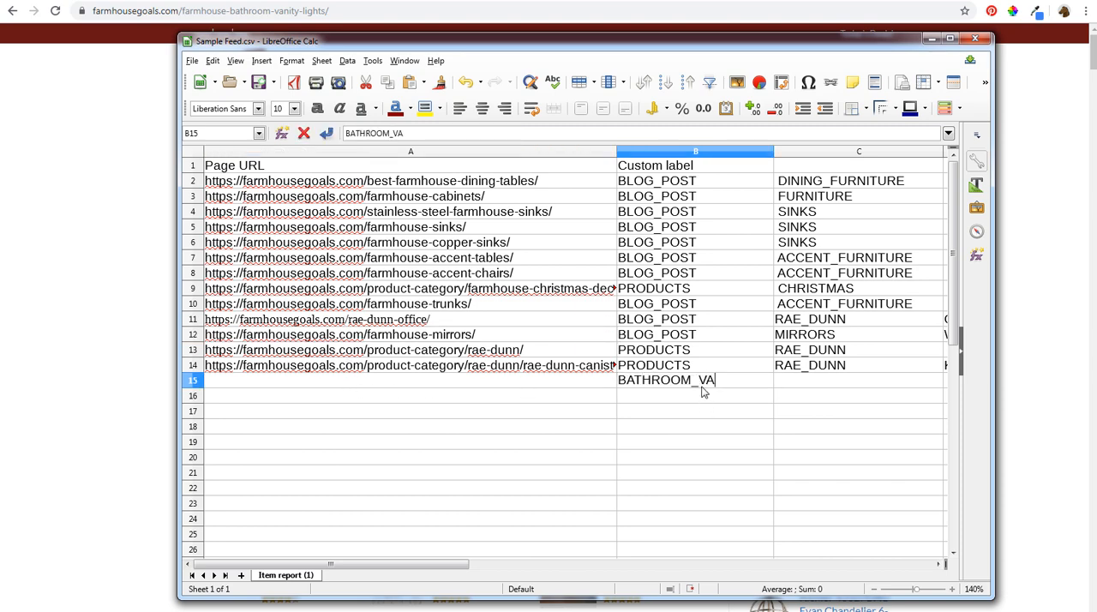
pyautogui.write('NITY')
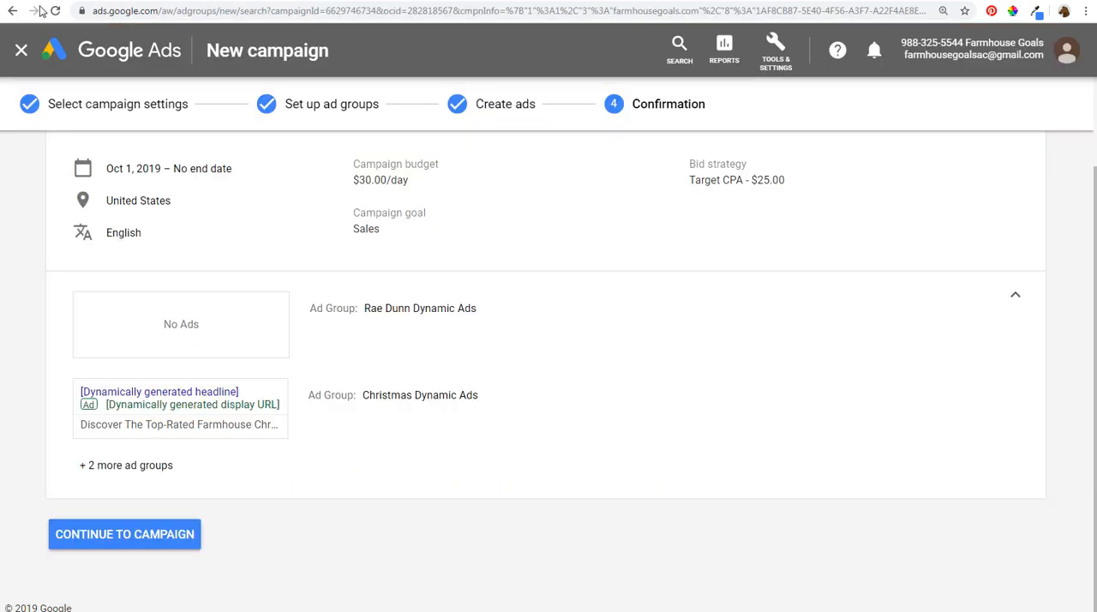
# - Return to Google Ads, continue from the confirmation summary to the campaign, and open the Christmas Dynamic Ads ad group
pyautogui.scroll(2, 216, 448)
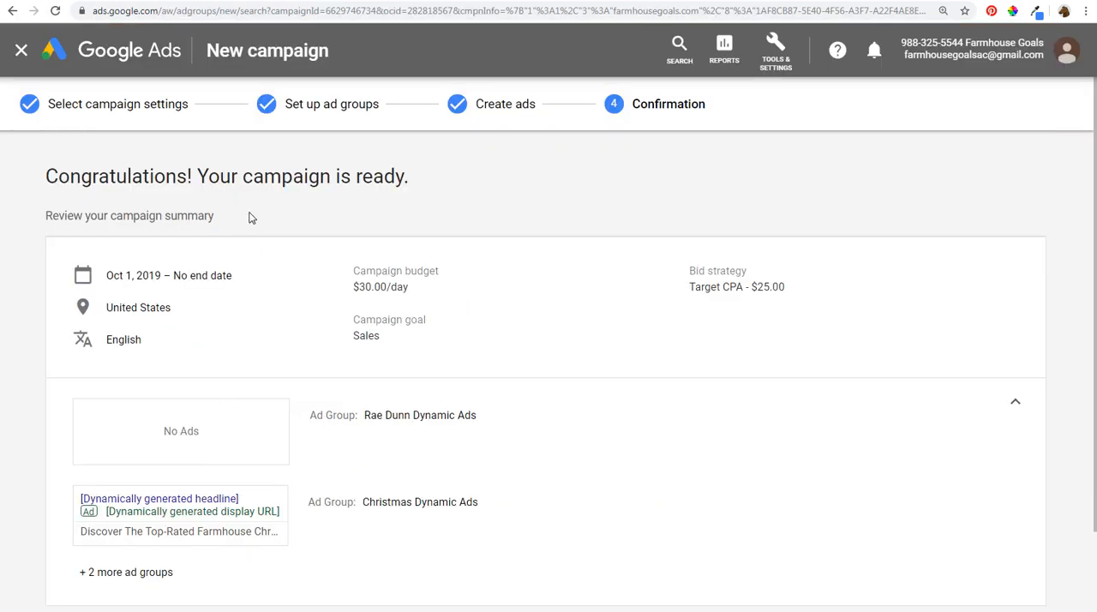
pyautogui.scroll(-2, 264, 206)
pyautogui.click(151, 539)
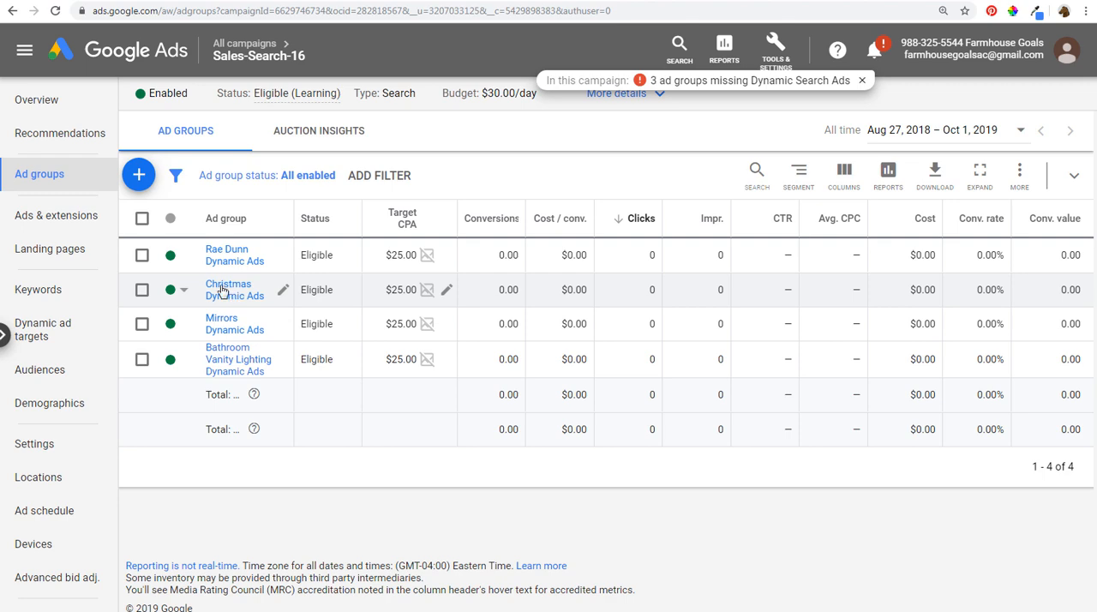
pyautogui.click(221, 291)
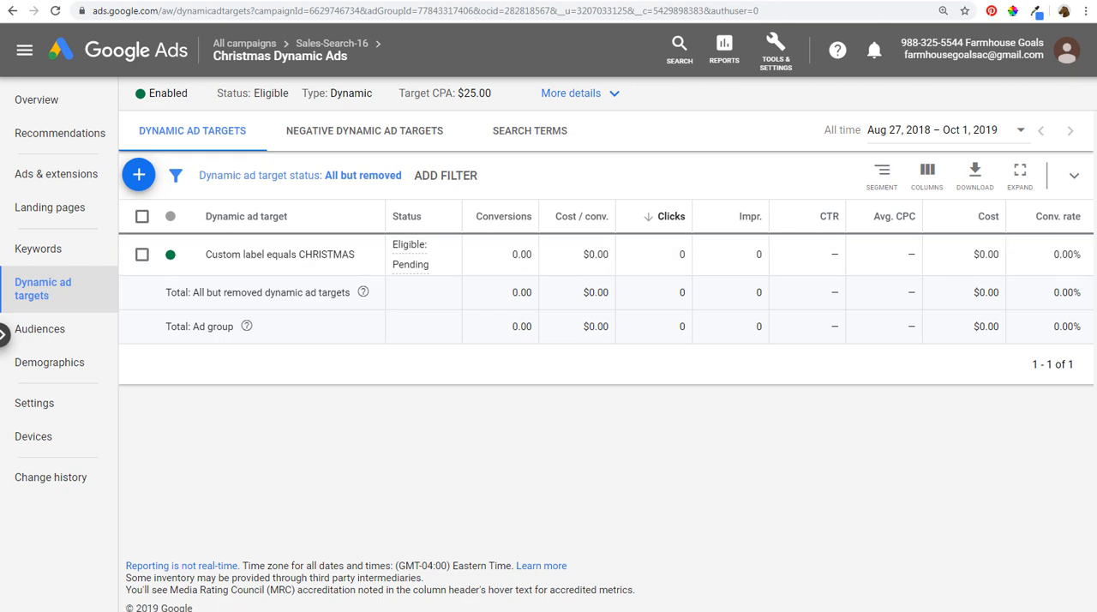
# - In Sample Feed.csv, highlight the Christmas page's row, enter the label CHRISTMAS in cell B16, and switch back to Google Ads
pyautogui.click(150, 600)
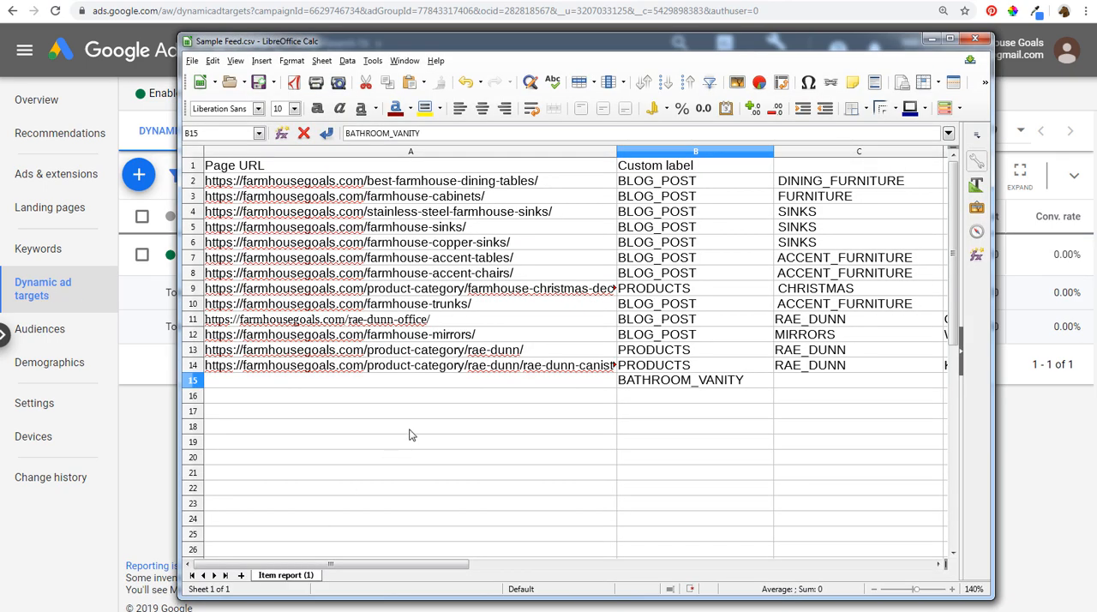
pyautogui.moveTo(362, 290); pyautogui.dragTo(795, 290)
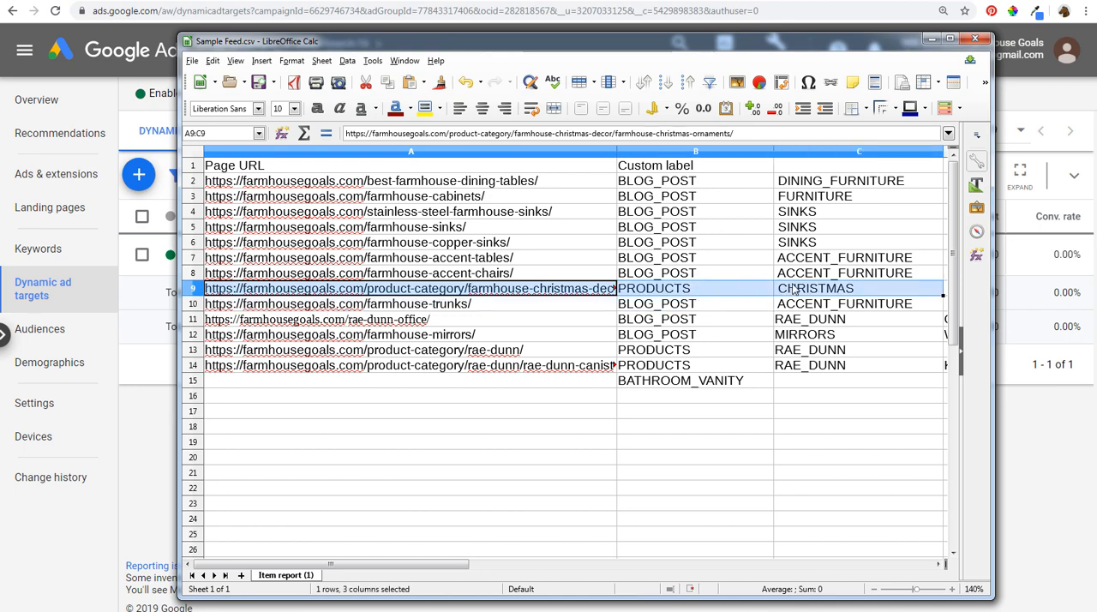
pyautogui.click(528, 396)
pyautogui.click(669, 398)
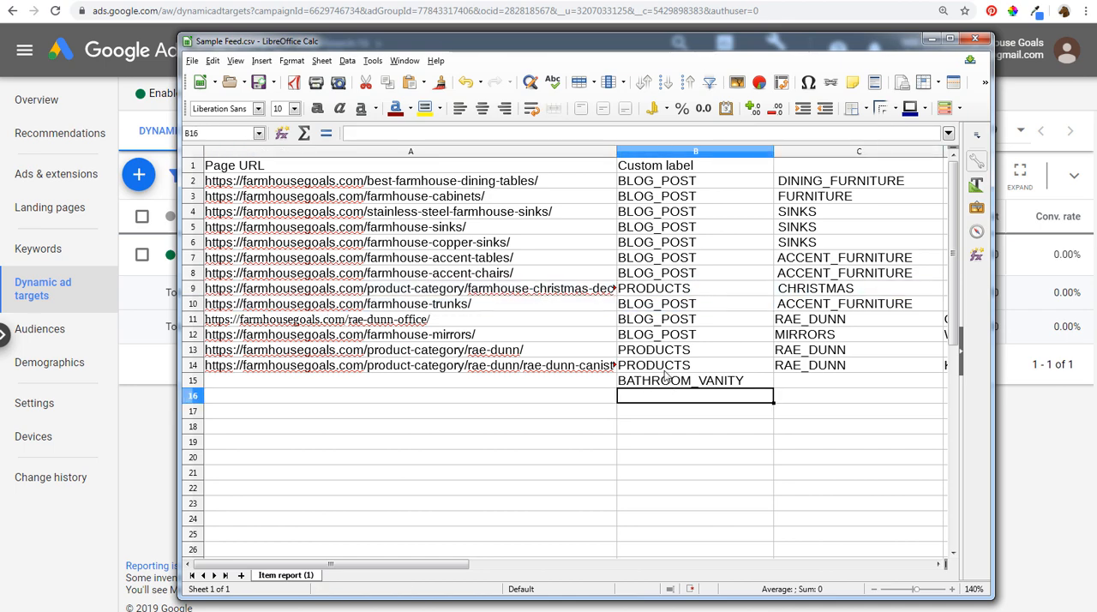
pyautogui.write('CHRISTMAS')
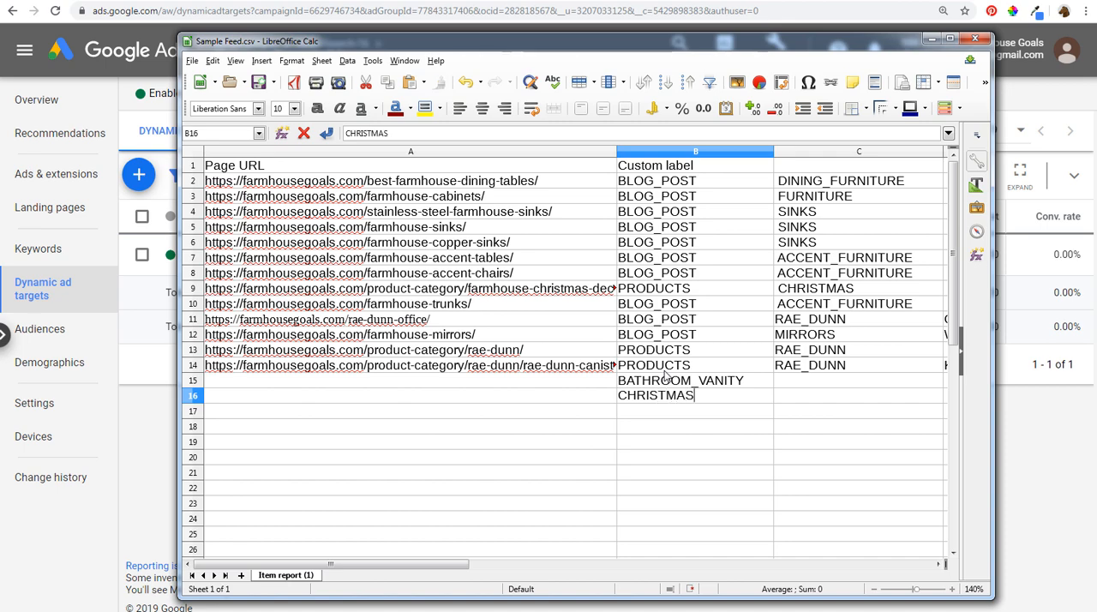
pyautogui.click(1040, 433)
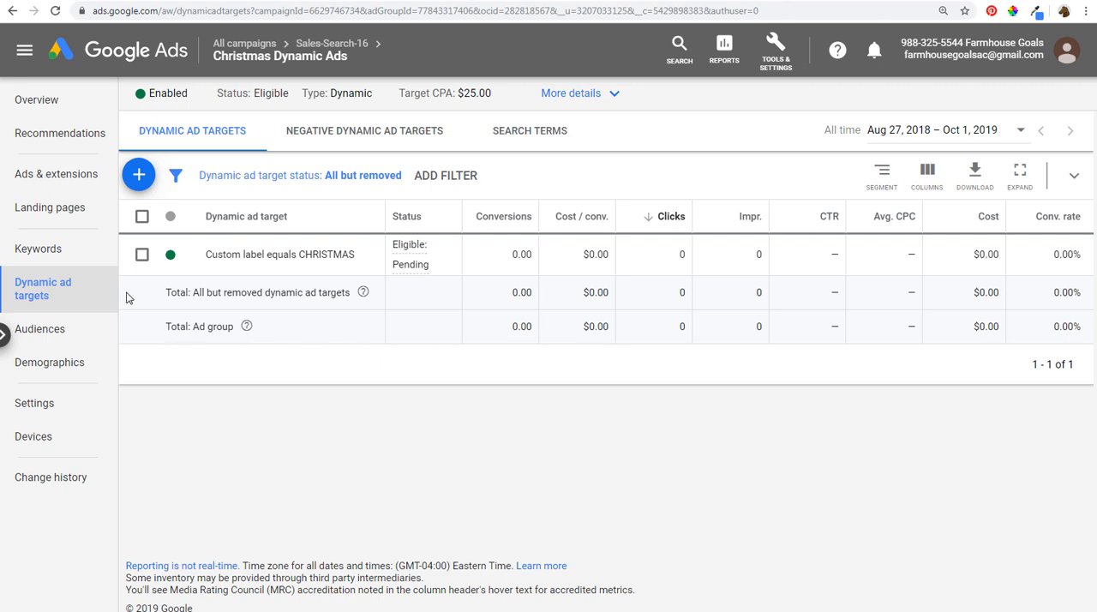
# - Examine the negative keywords and search terms of the Christmas Dynamic Ads ad group
pyautogui.click(76, 266)
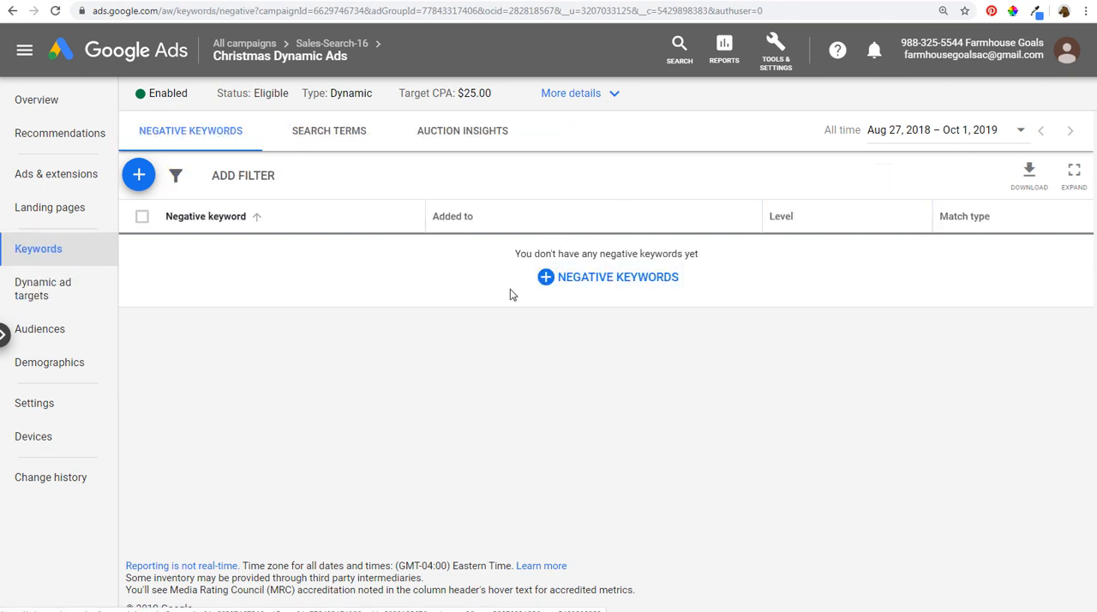
pyautogui.click(328, 135)
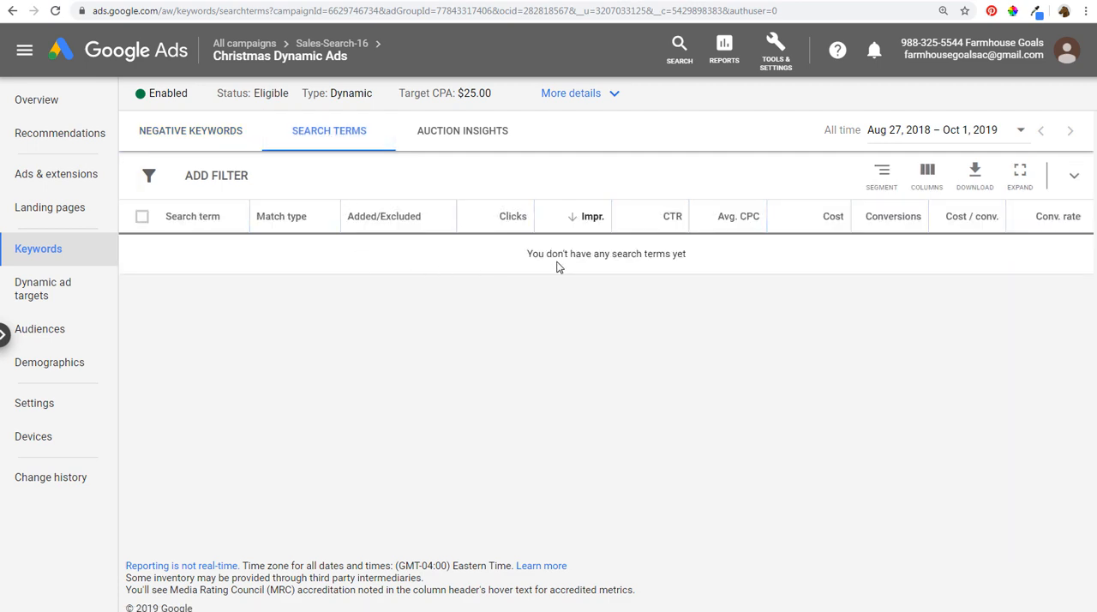
pyautogui.click(187, 129)
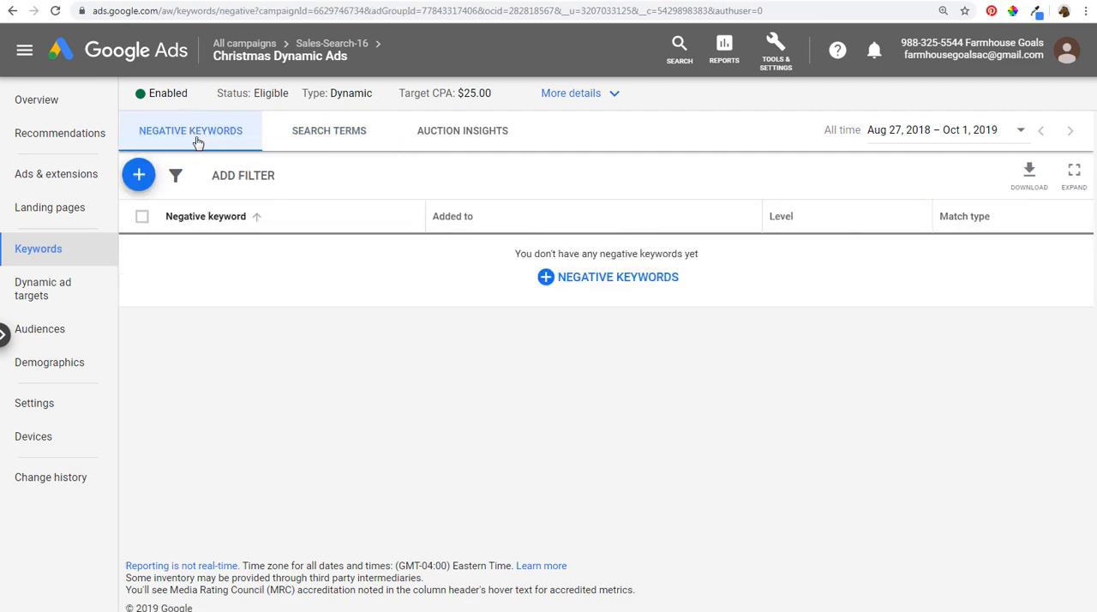
pyautogui.click(318, 139)
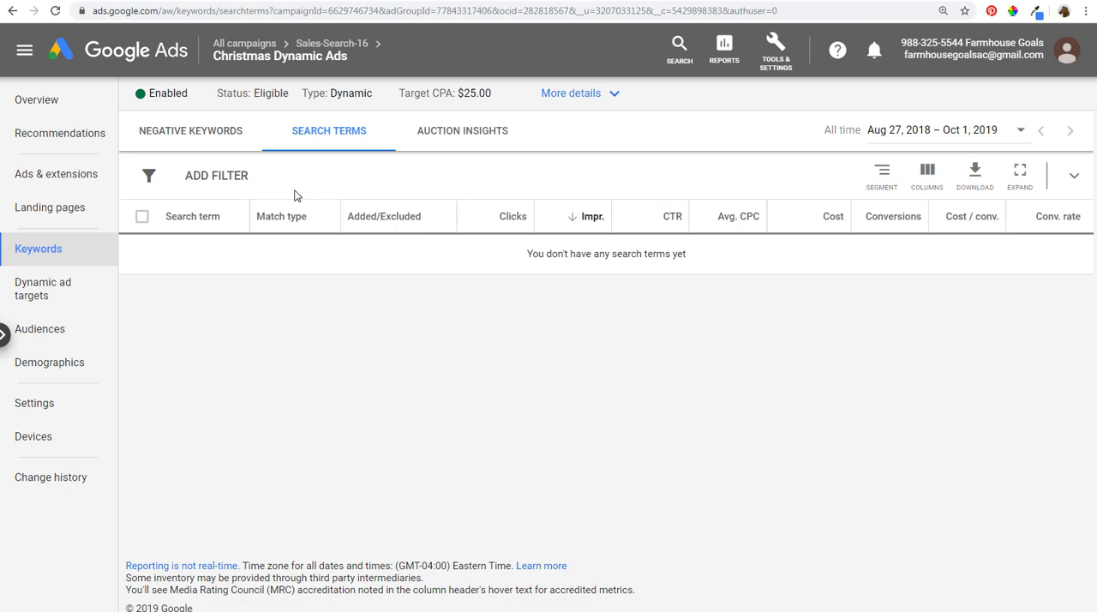
pyautogui.click(191, 133)
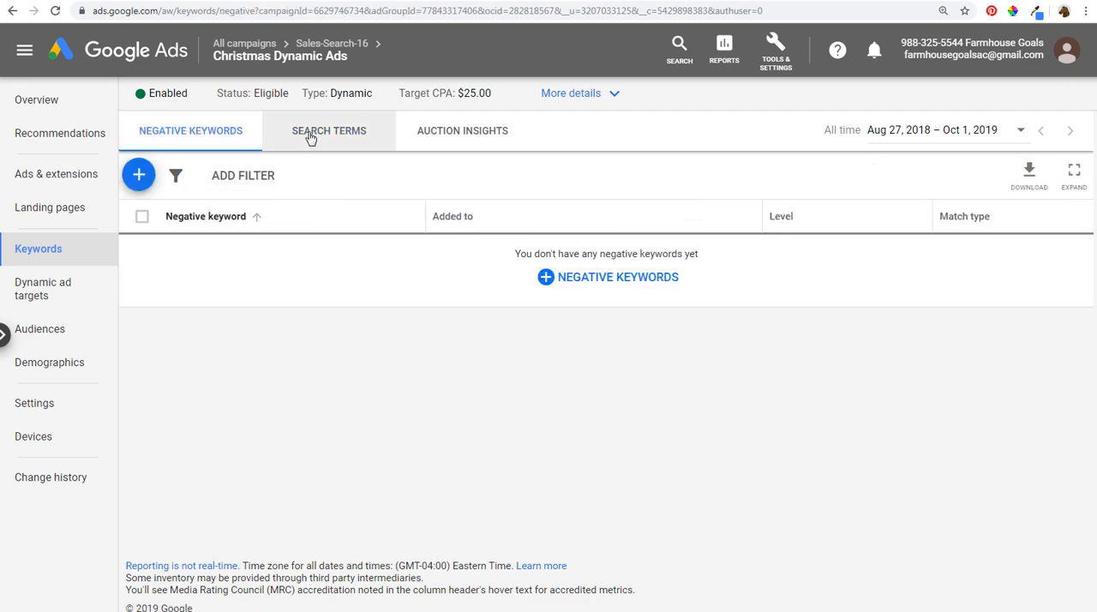
# - View the Christmas ad group's ads and look over the new expanded Dynamic Search Ad form without saving an ad
pyautogui.click(83, 168)
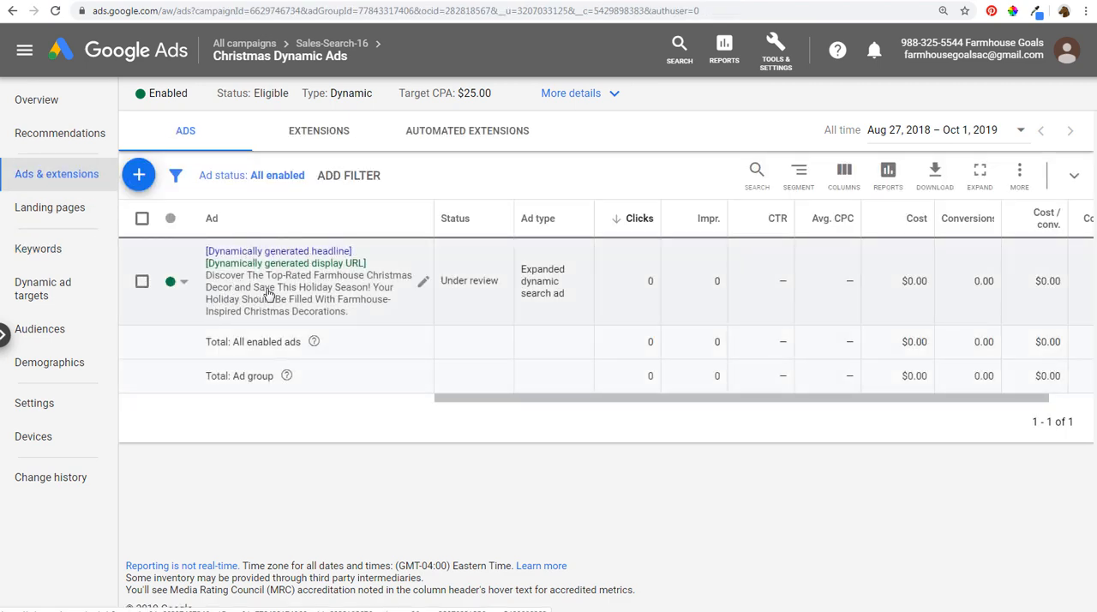
pyautogui.click(140, 177)
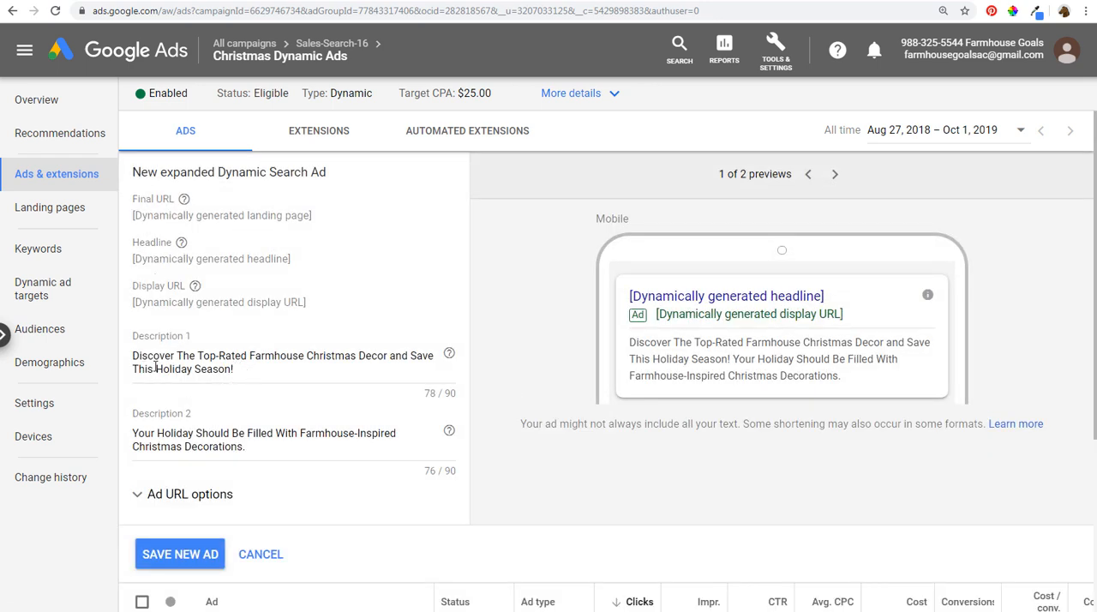
pyautogui.click(257, 556)
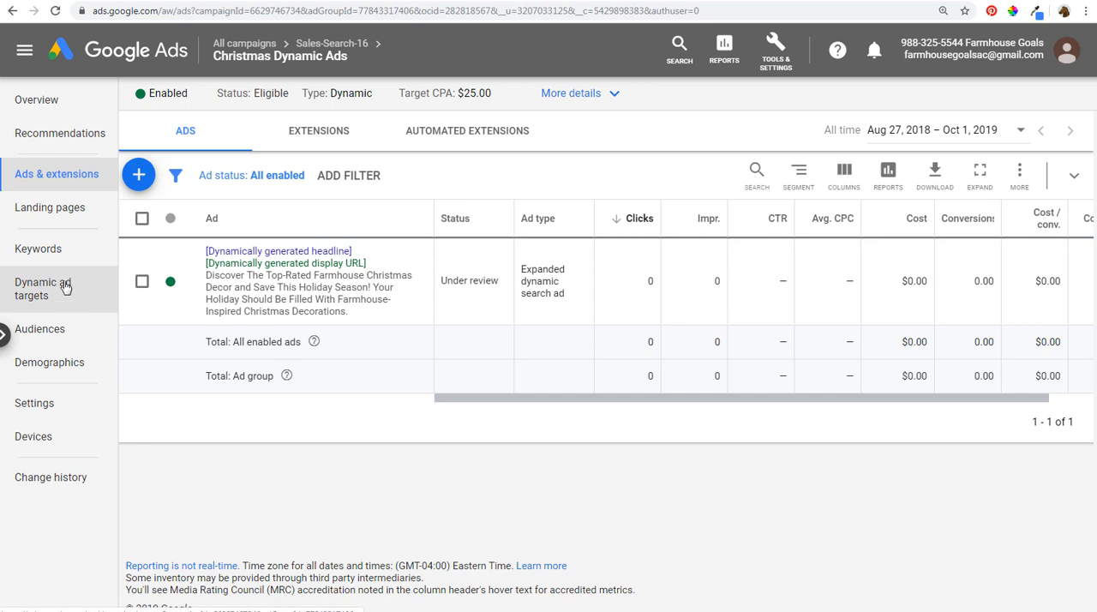
# - Browse the Rae Dunn Pottery category page on farmhousegoals.com to examine its product subcategories
pyautogui.click(597, 0)
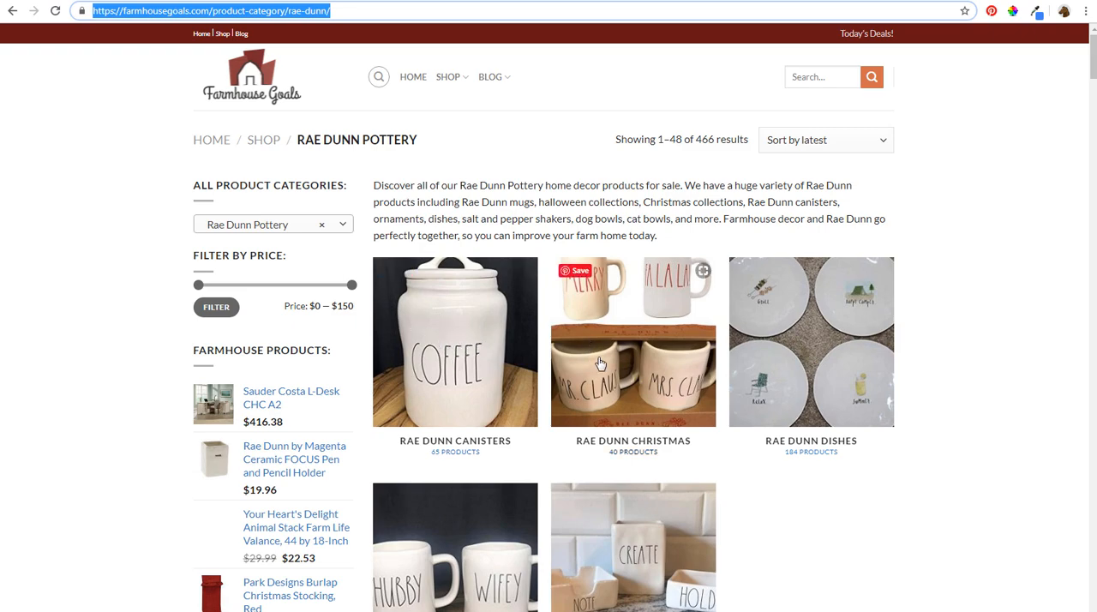
pyautogui.scroll(-2, 901, 375)
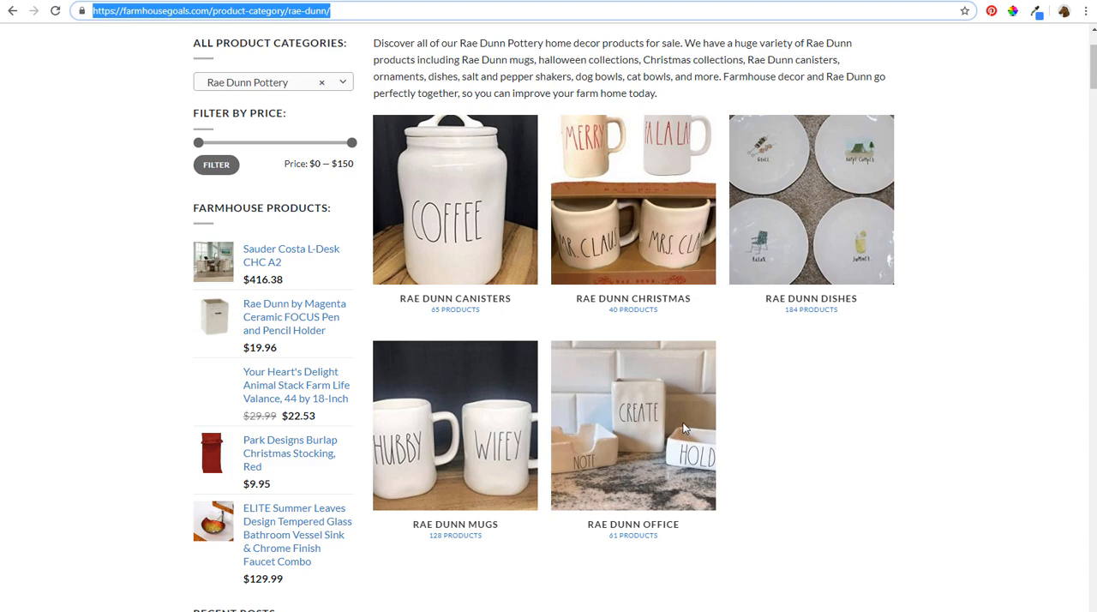
pyautogui.scroll(-1, 683, 429)
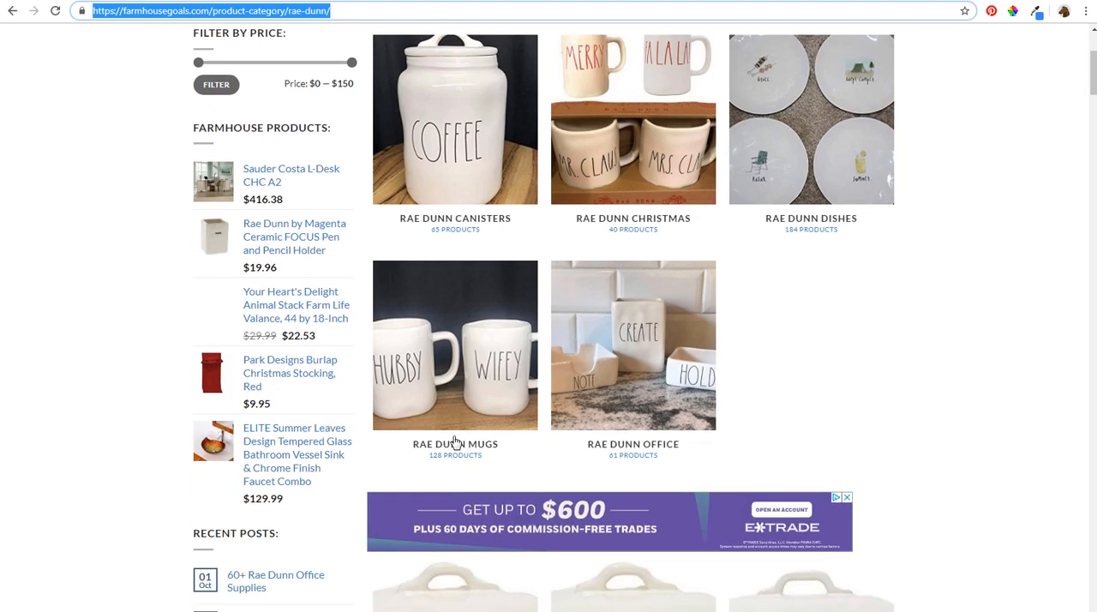
pyautogui.click(769, 373)
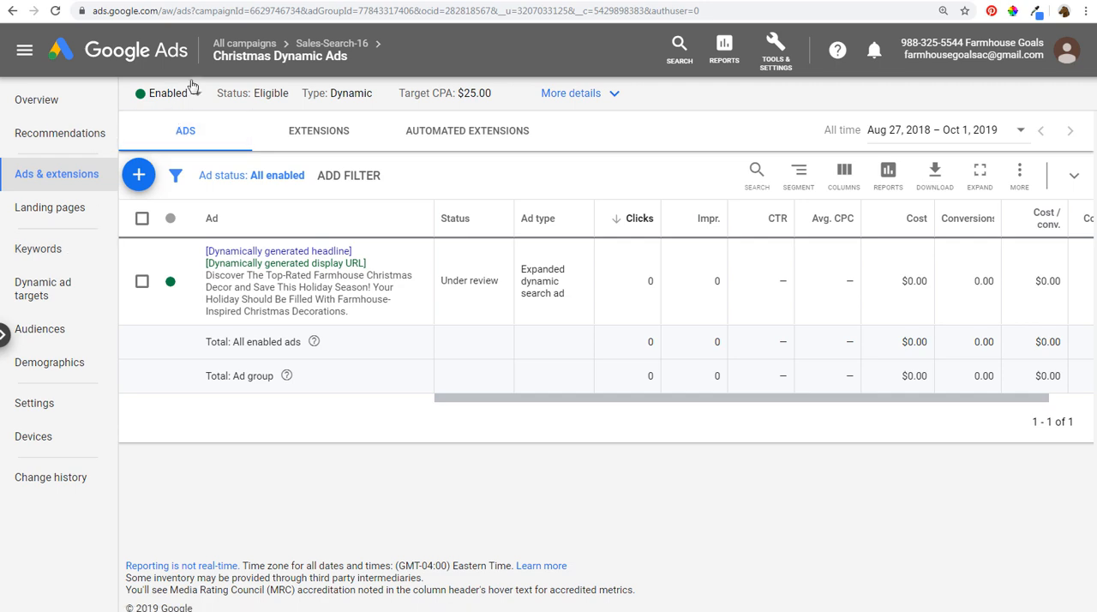
# - Go back to all campaigns in Google Ads and open the Farmhouse Goals Search Campaign
pyautogui.moveTo(237, 53)
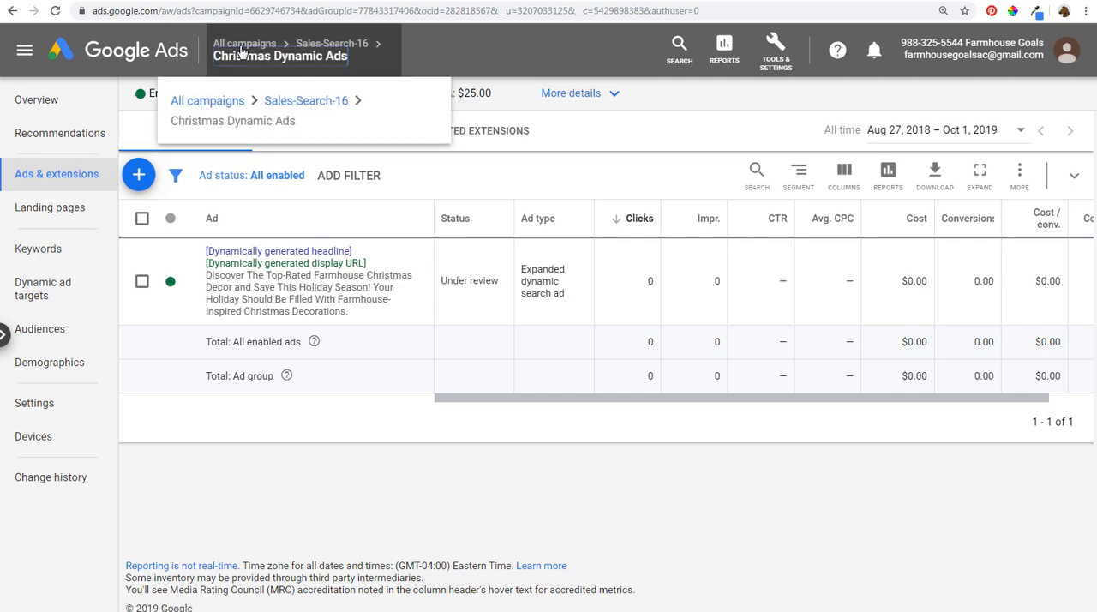
pyautogui.click(243, 47)
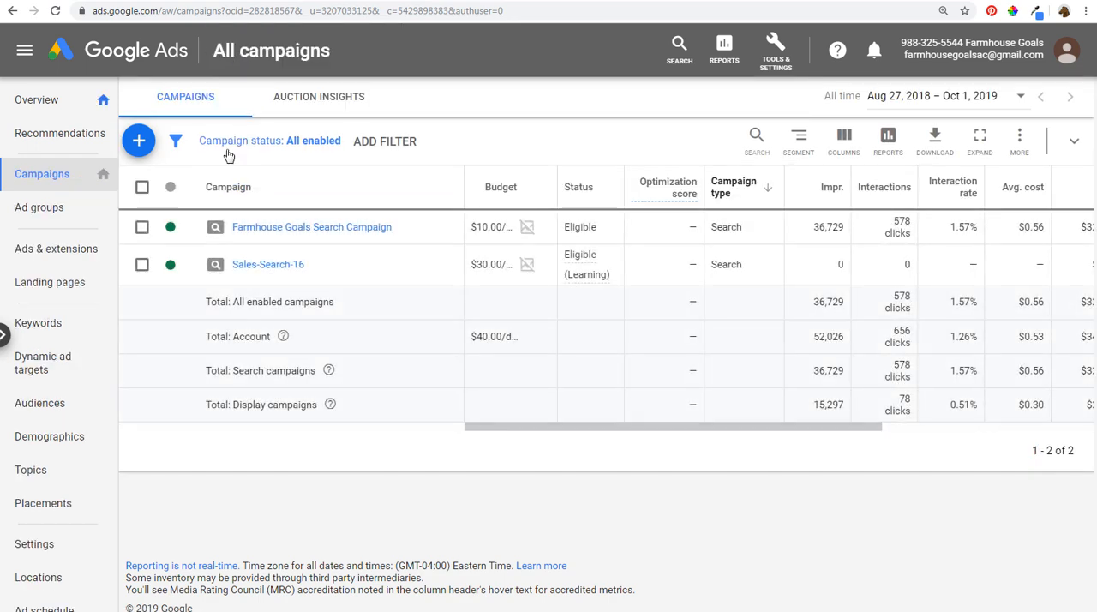
pyautogui.click(271, 229)
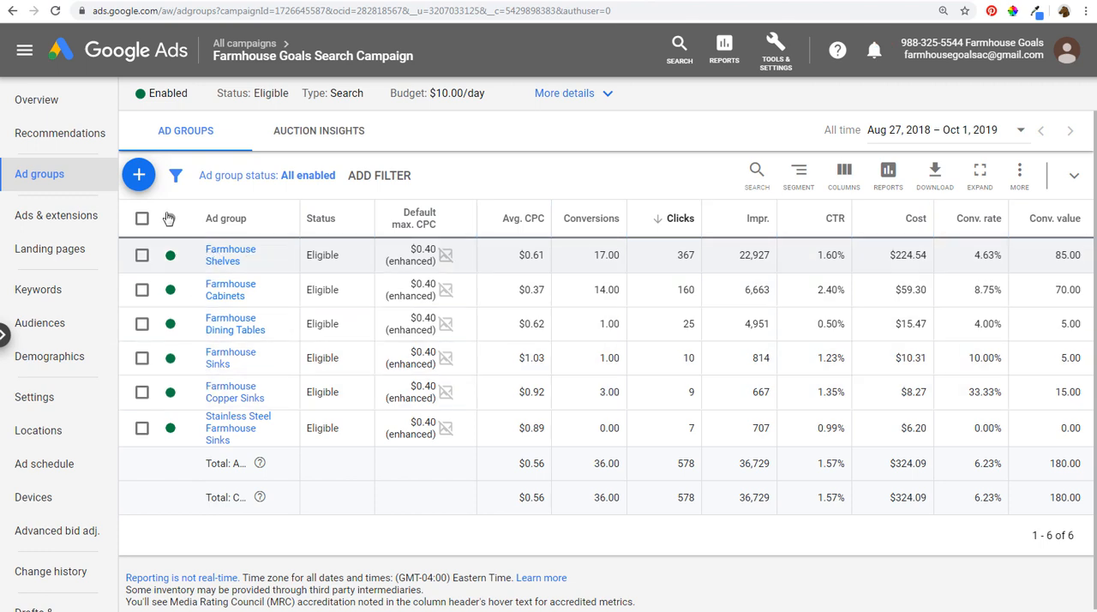
# - Start a new ad group of type Dynamic and set its Dynamic Search Ads domain to farmhousegoals.com
pyautogui.click(138, 175)
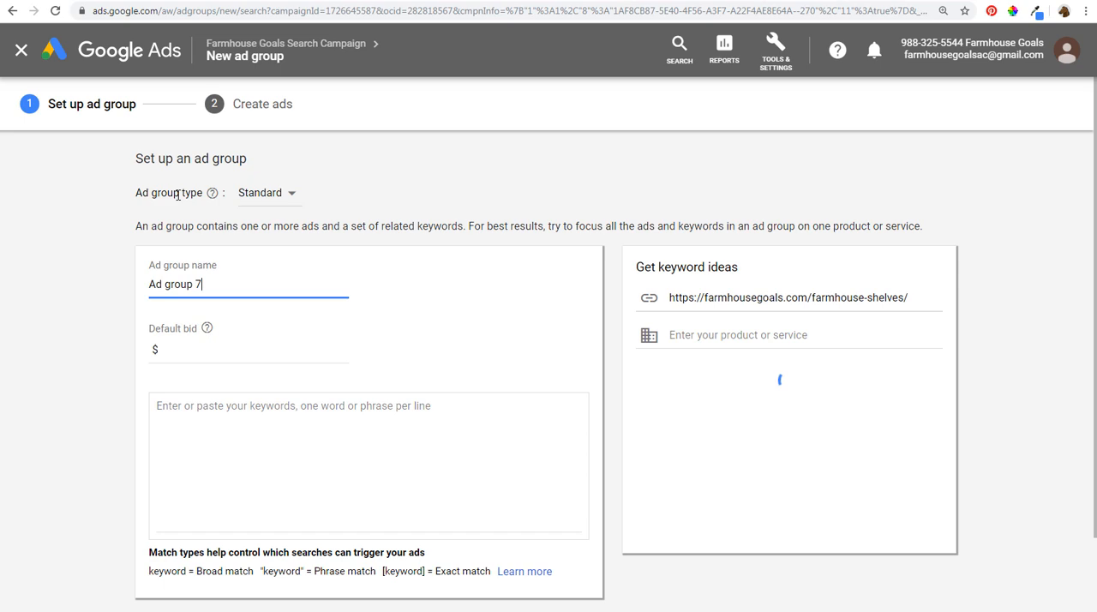
pyautogui.click(261, 193)
pyautogui.click(265, 234)
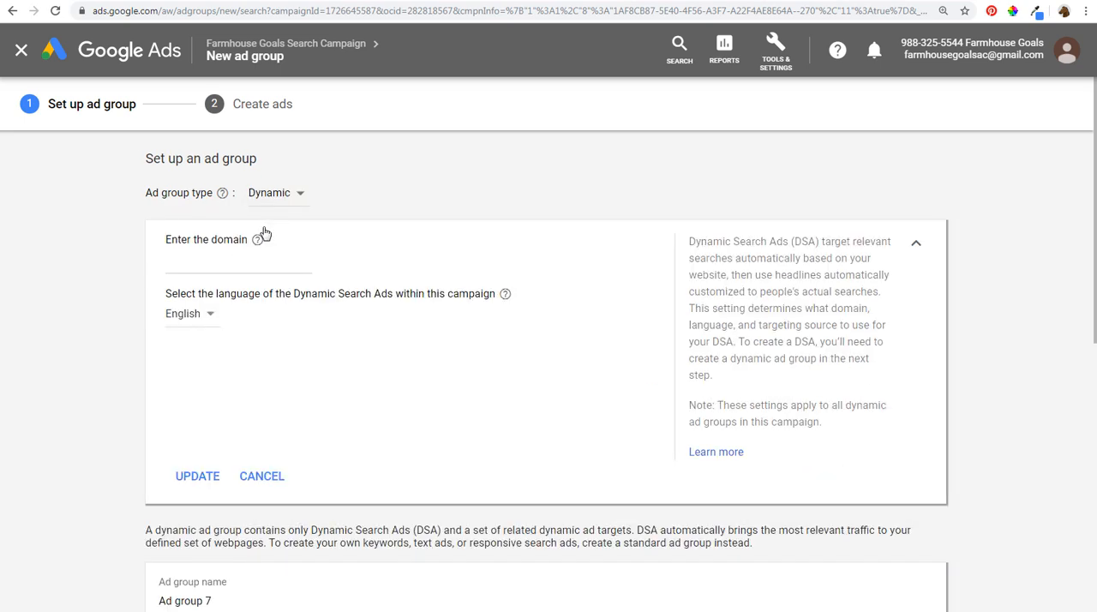
pyautogui.click(240, 261)
pyautogui.write('farmhousegoals.com')
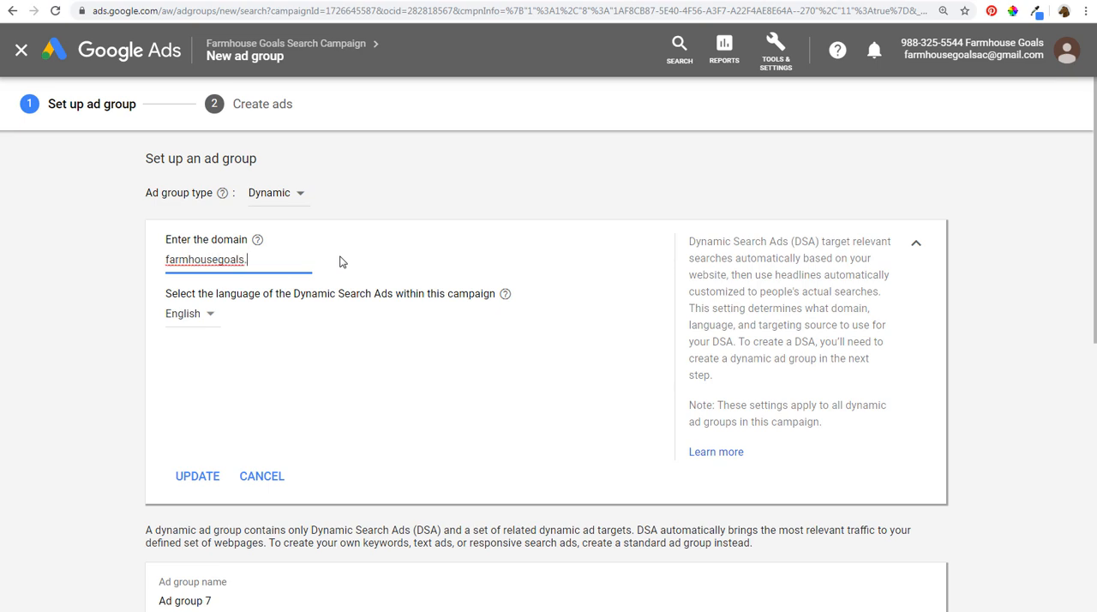
pyautogui.click(221, 485)
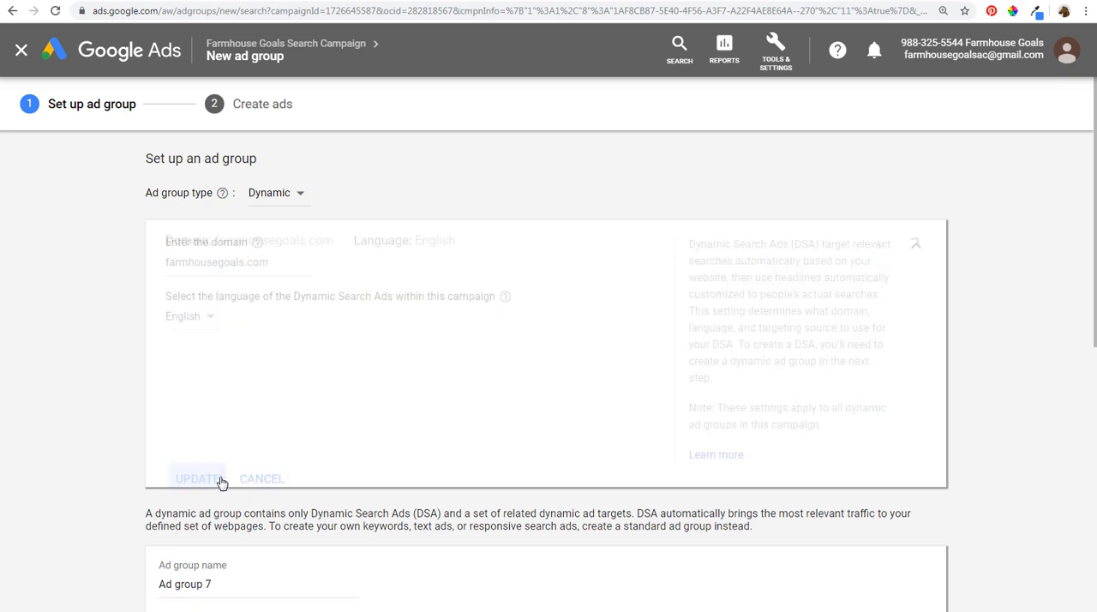
# - Copy the URL of the farmhouse bathroom vanity lights article and add it as an exact-URL specific webpage target for the ad group
pyautogui.scroll(-3, 128, 347)
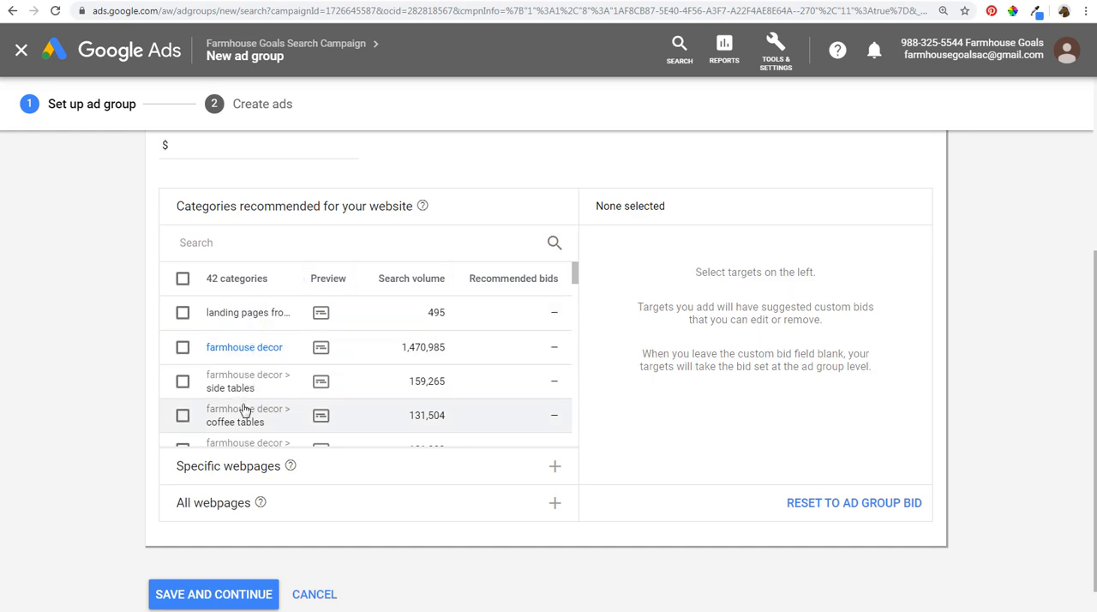
pyautogui.click(385, 476)
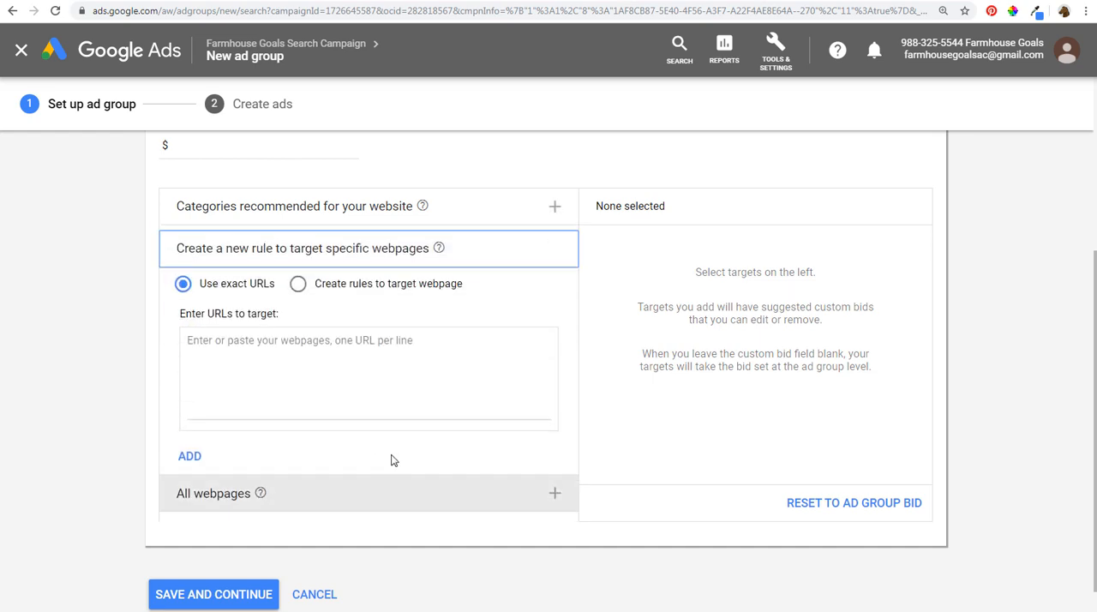
pyautogui.click(328, 504)
pyautogui.click(355, 245)
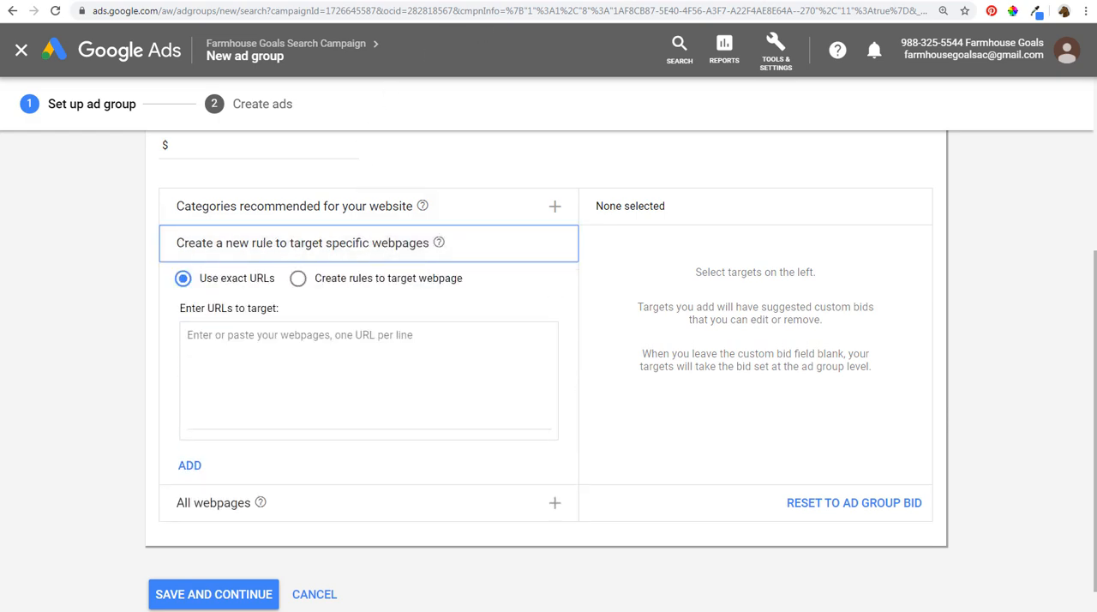
pyautogui.click(369, 0)
pyautogui.click(566, 1)
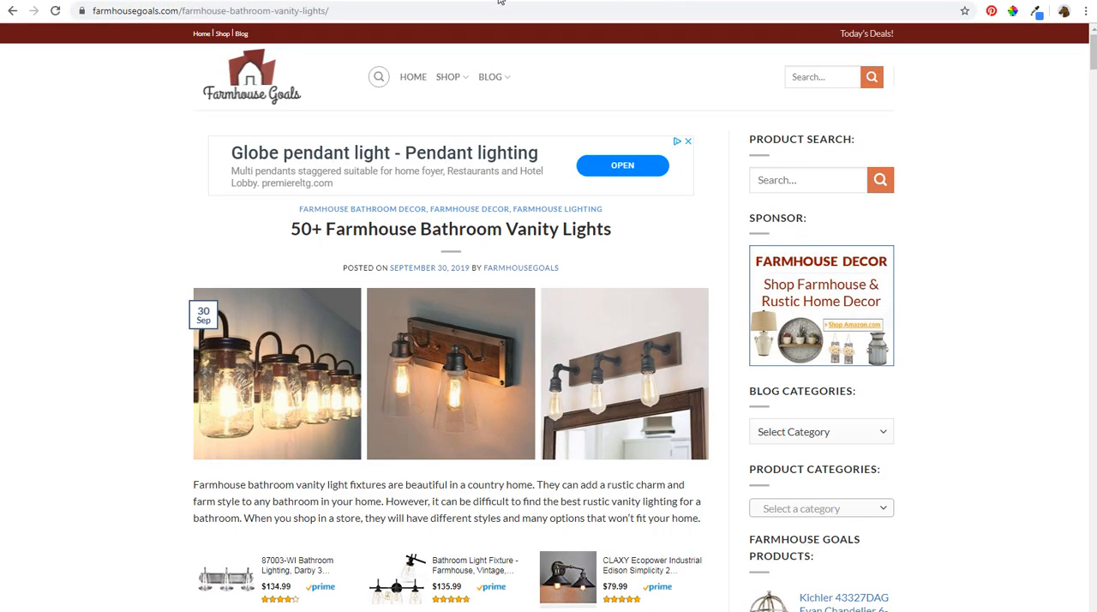
pyautogui.click(336, 10)
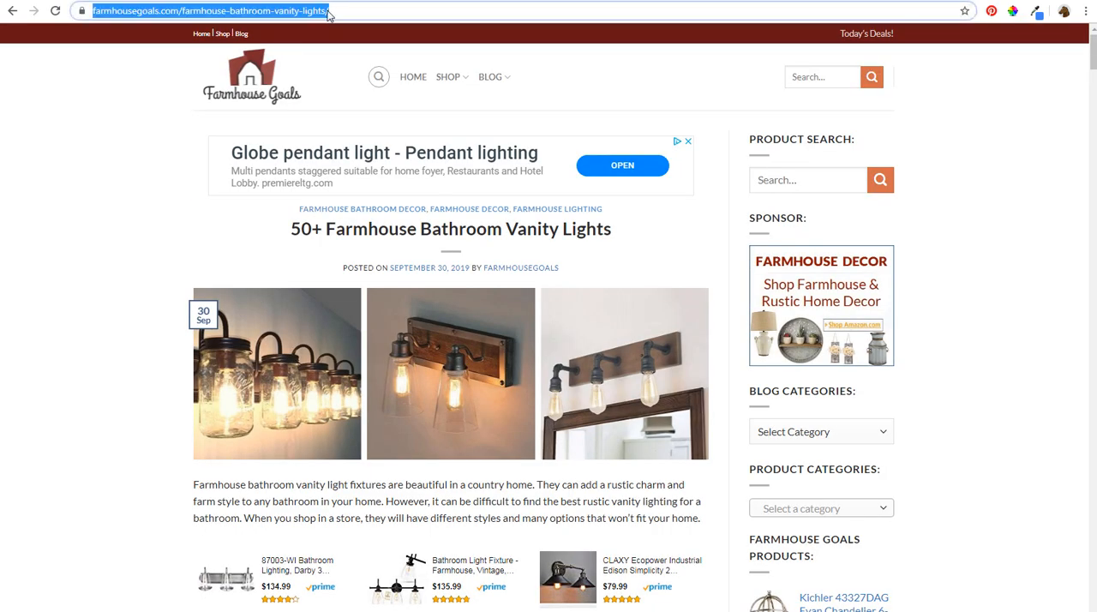
pyautogui.hotkey('ctrl', 'c')
pyautogui.click(172, 1)
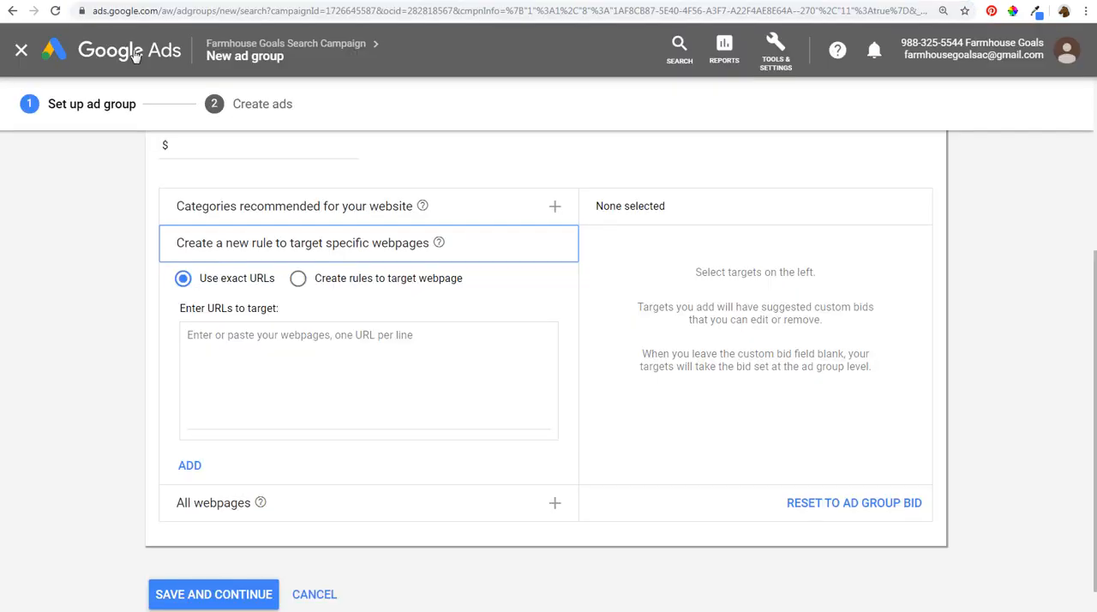
pyautogui.click(218, 361)
pyautogui.hotkey('ctrl', 'v')
pyautogui.click(184, 468)
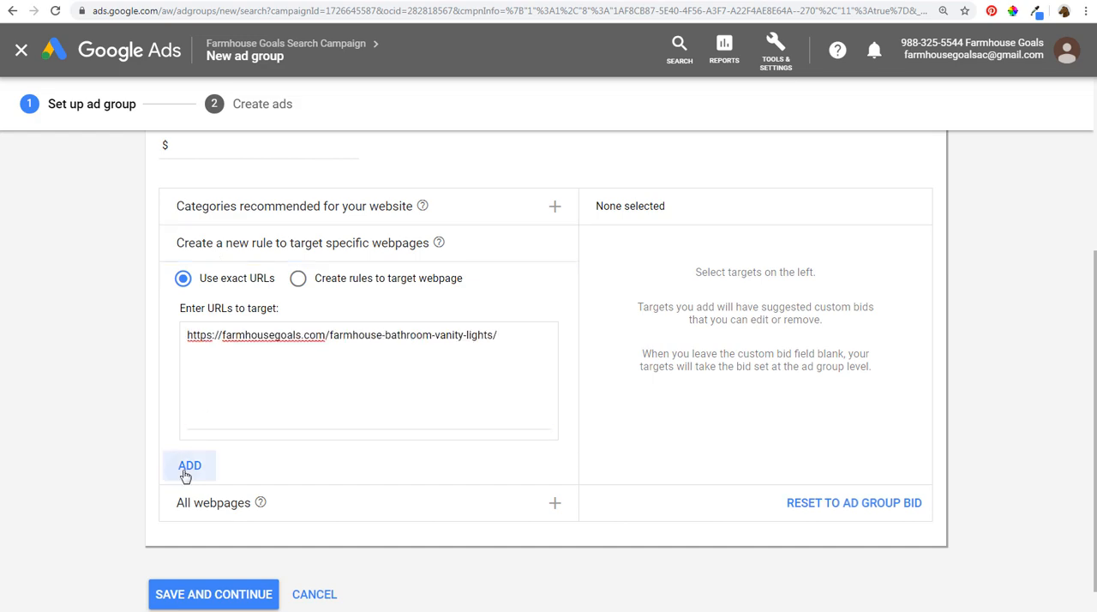
# - Set the ad group's default bid to $1.00 and save the ad group setup to continue to ad creation
pyautogui.click(191, 594)
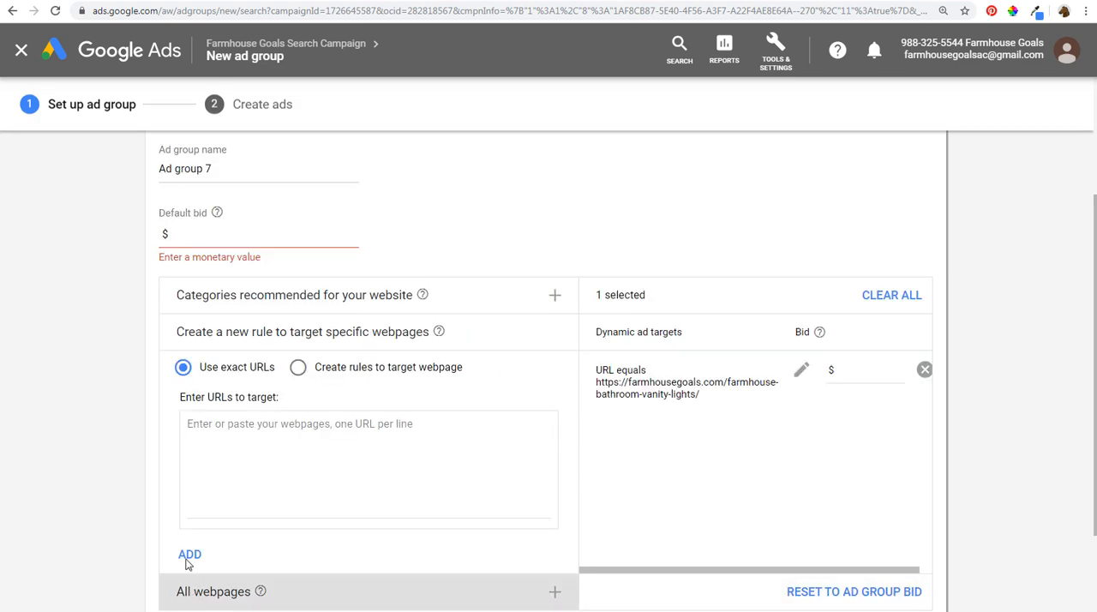
pyautogui.click(232, 232)
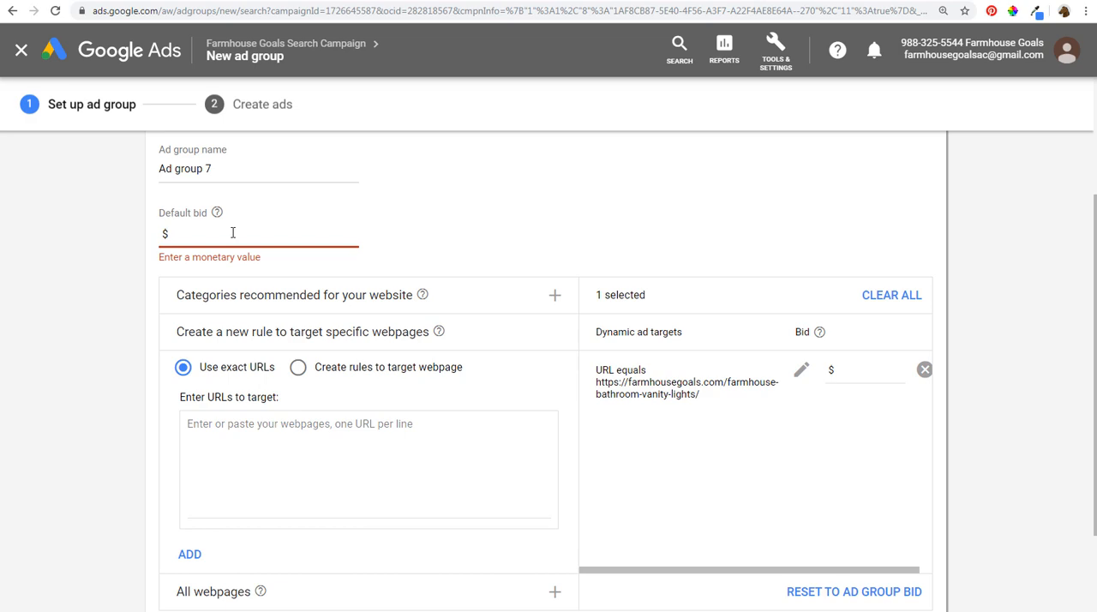
pyautogui.write('1.00')
pyautogui.scroll(-3, 144, 487)
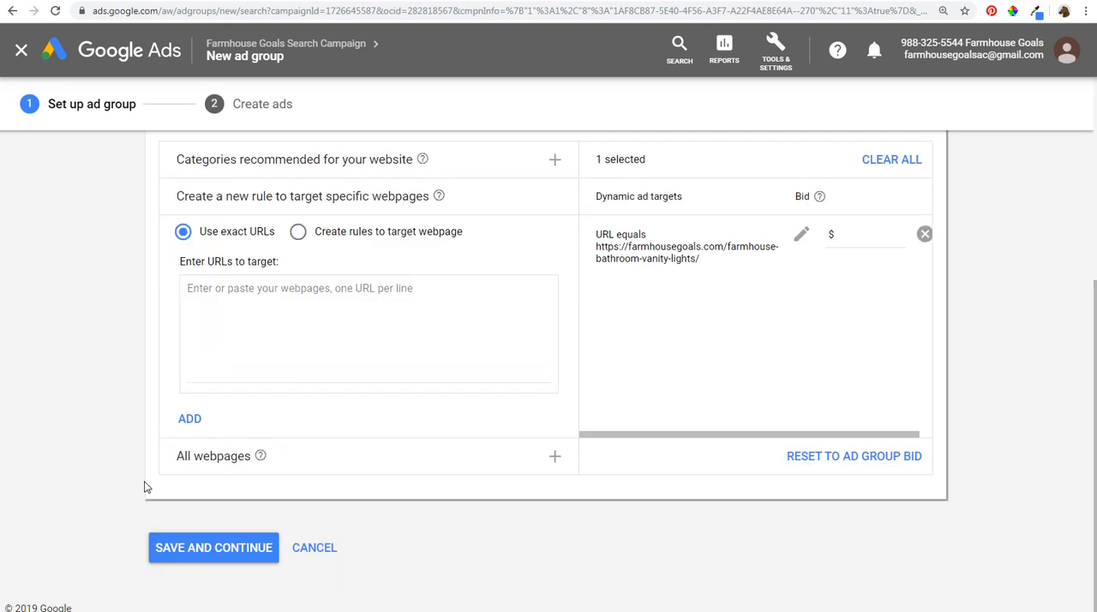
pyautogui.click(232, 552)
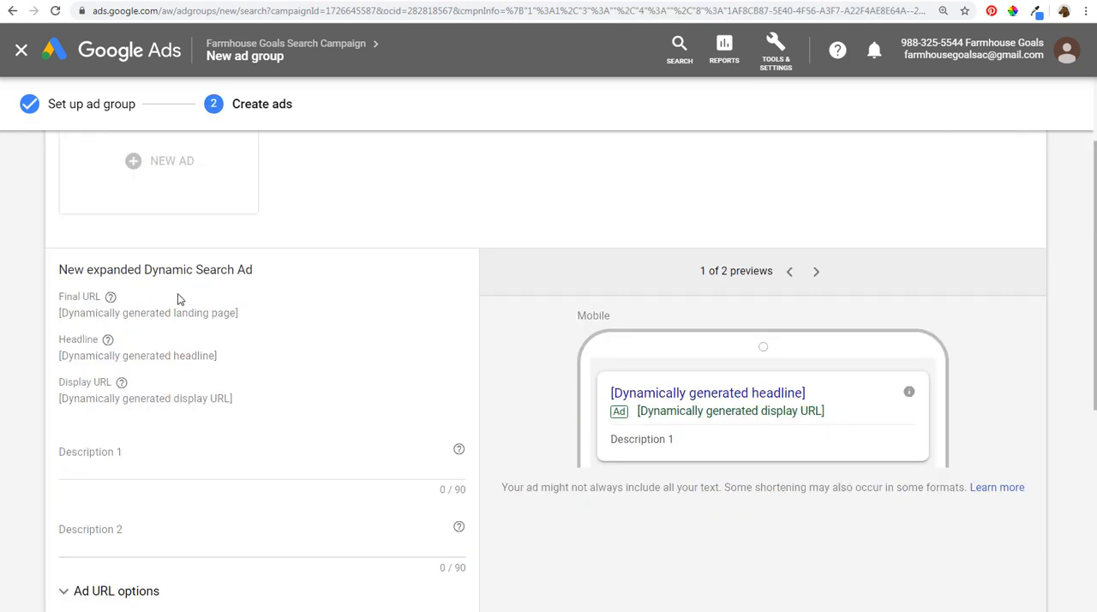
# - Create an expanded Dynamic Search Ad with "Sample" as both descriptions and save the new ad group
pyautogui.scroll(2, 180, 299)
pyautogui.scroll(-2, 240, 323)
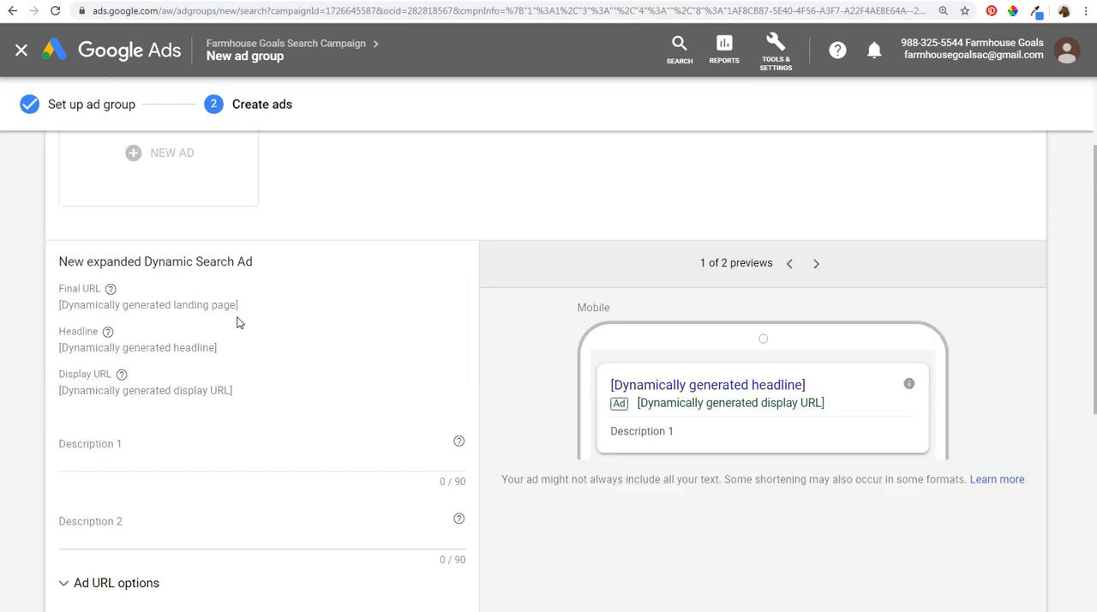
pyautogui.scroll(-2, 189, 325)
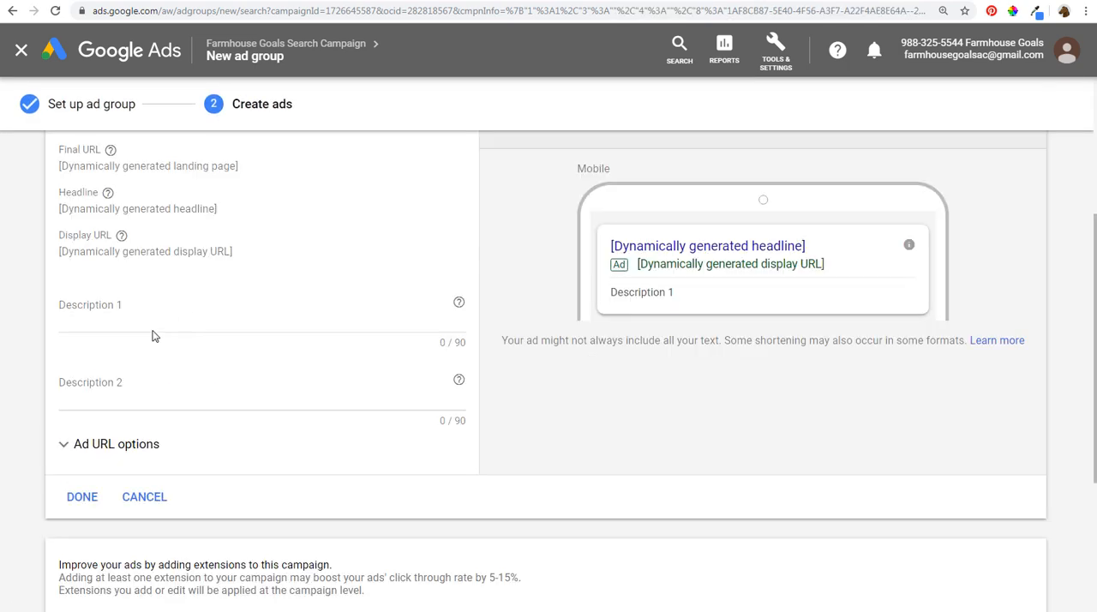
pyautogui.click(157, 306)
pyautogui.write('Sample')
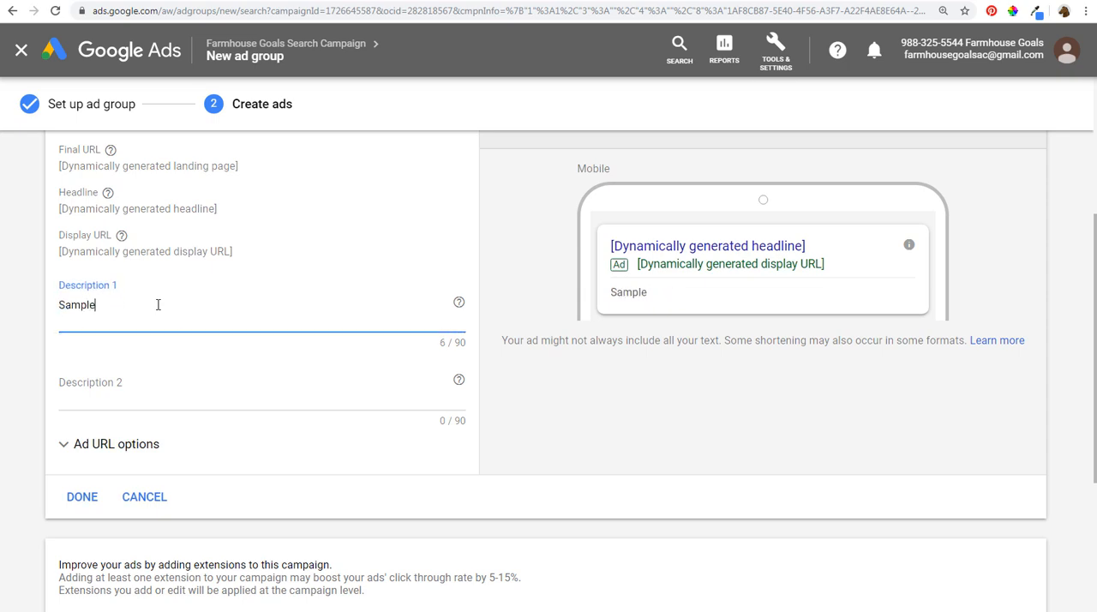
pyautogui.press('Tab')
pyautogui.write('Sample')
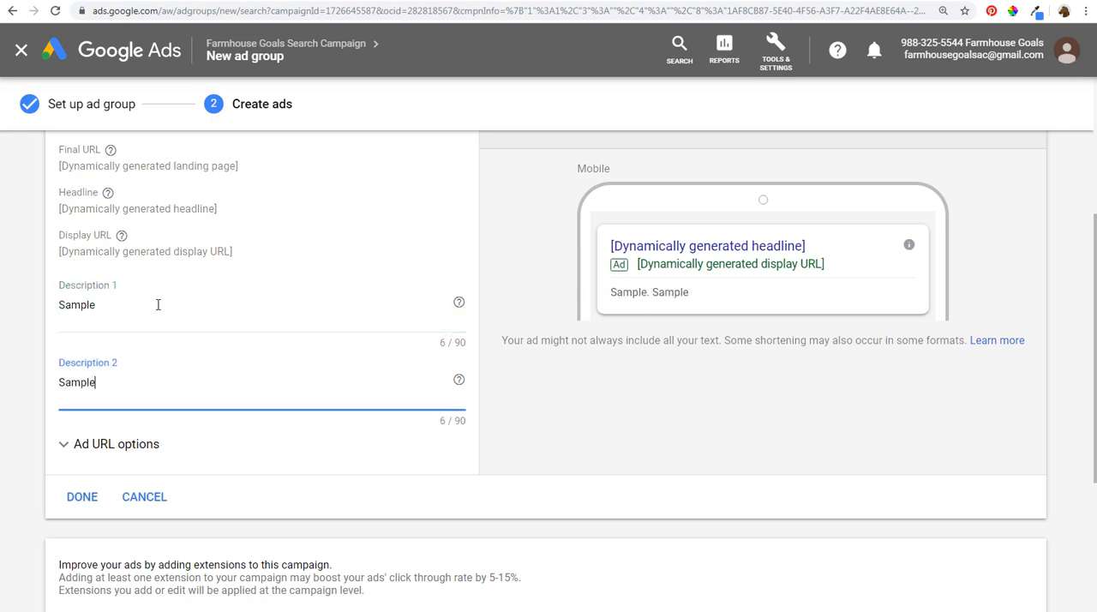
pyautogui.click(73, 505)
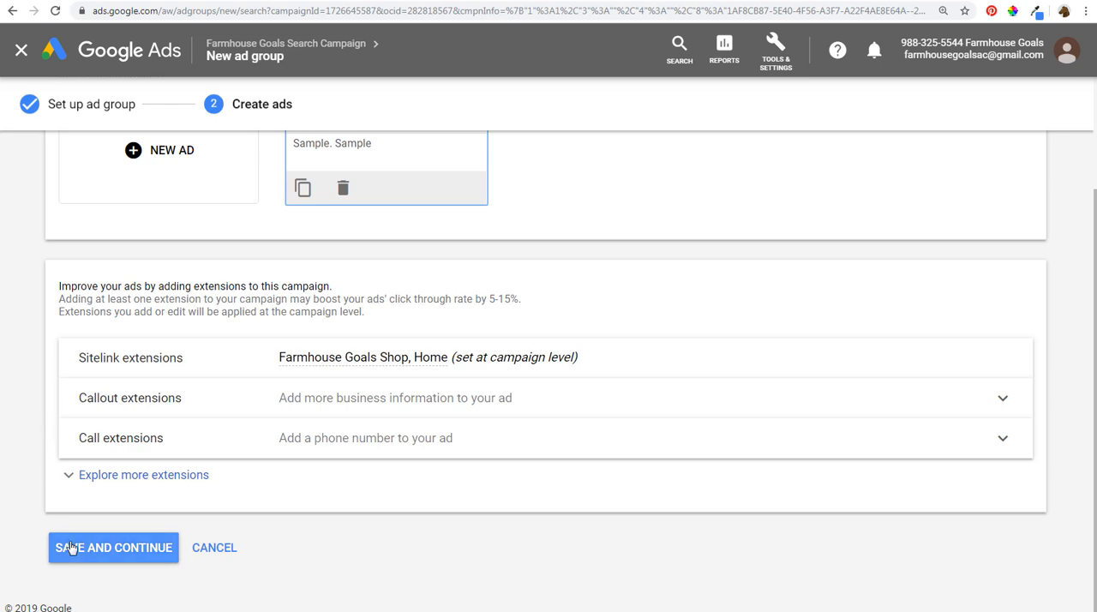
pyautogui.click(72, 549)
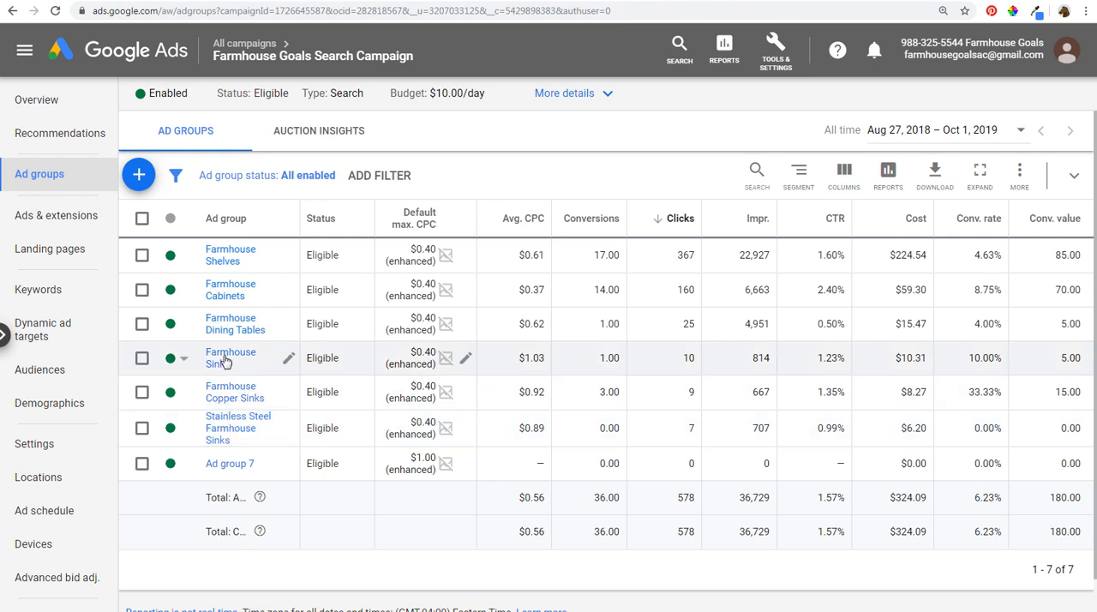
# - View Ad group 7's dynamic ad targets and return to the ad group list of the Farmhouse Goals Search Campaign
pyautogui.click(224, 463)
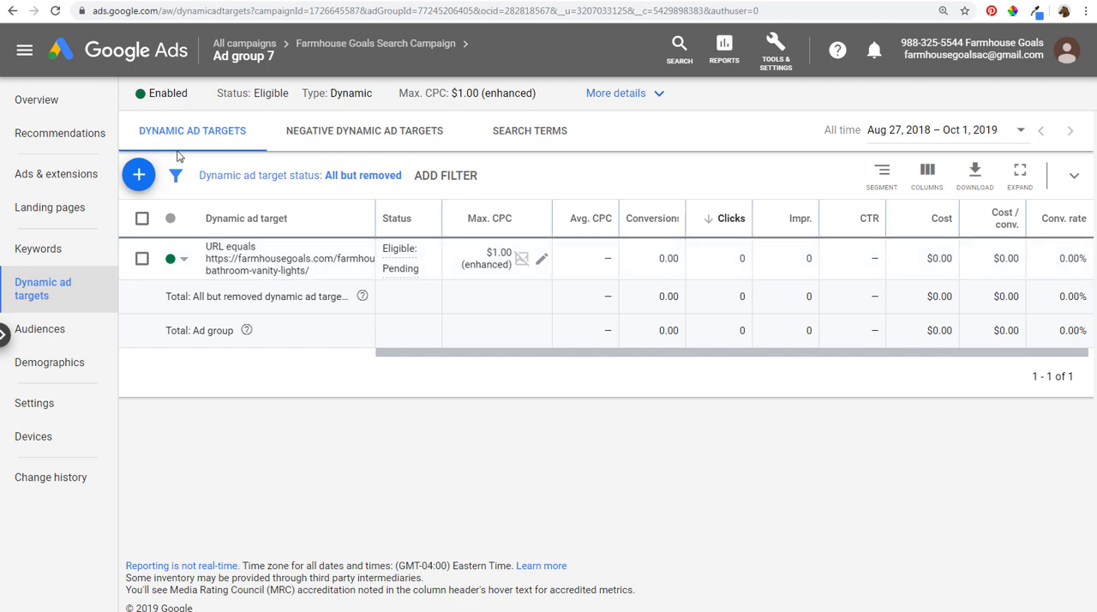
pyautogui.click(346, 48)
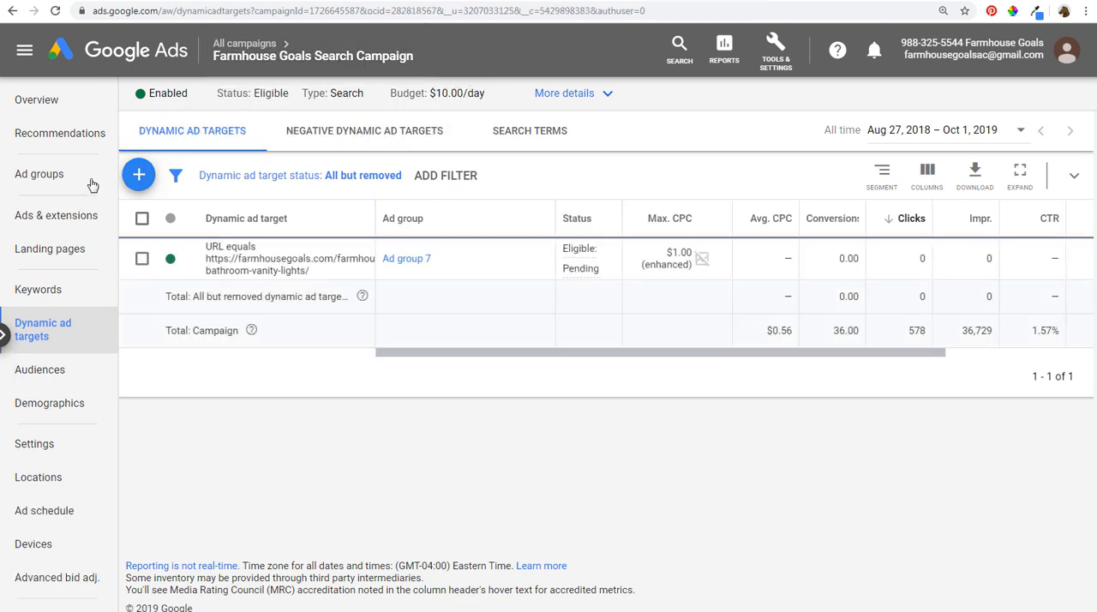
pyautogui.click(53, 176)
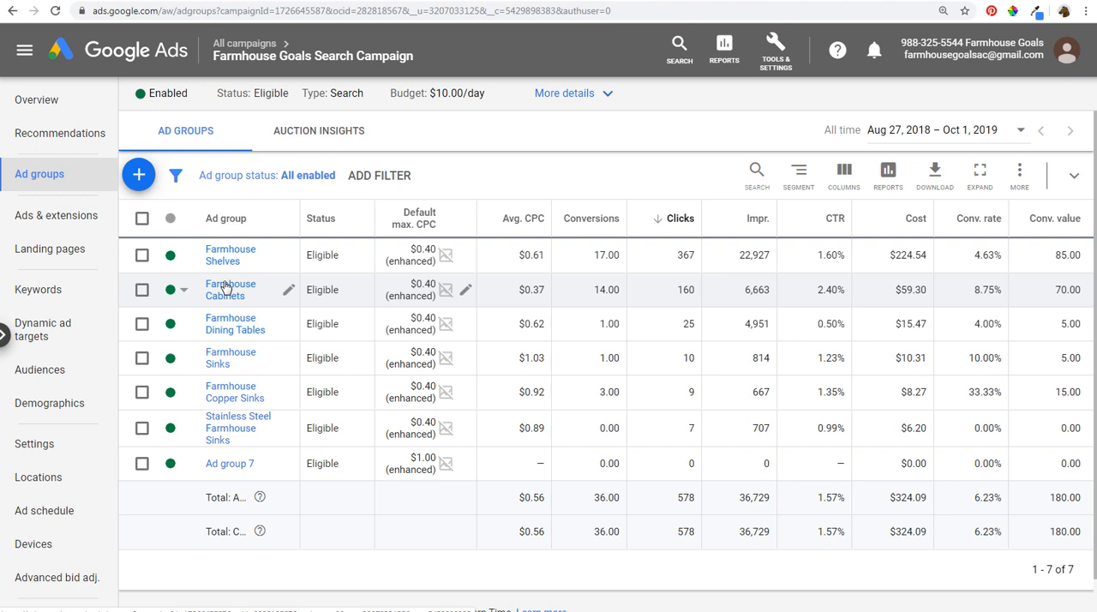
pyautogui.click(775, 47)
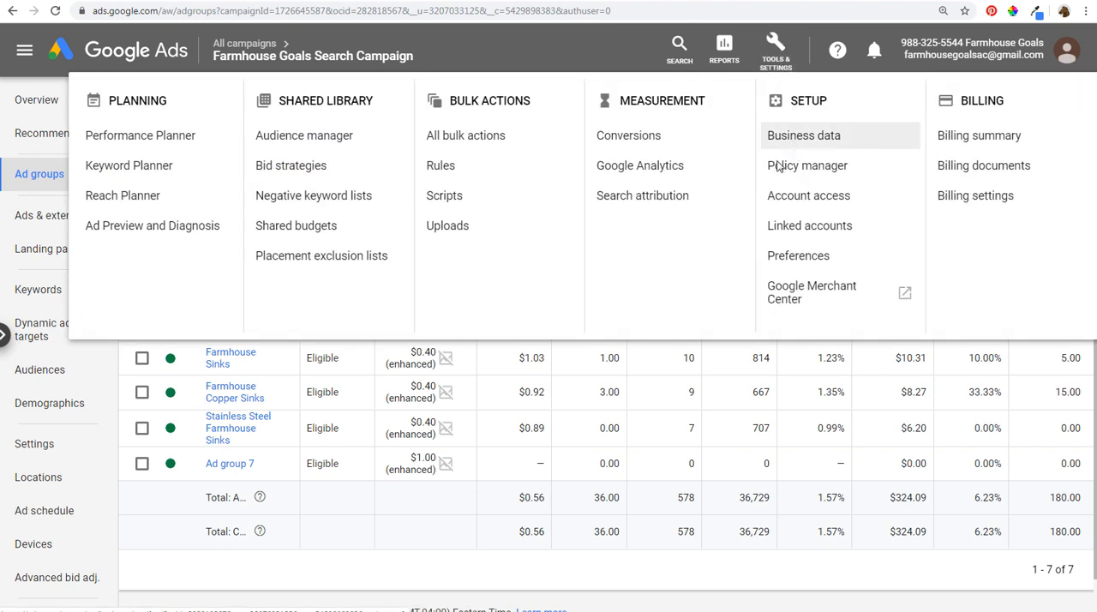
pyautogui.click(635, 563)
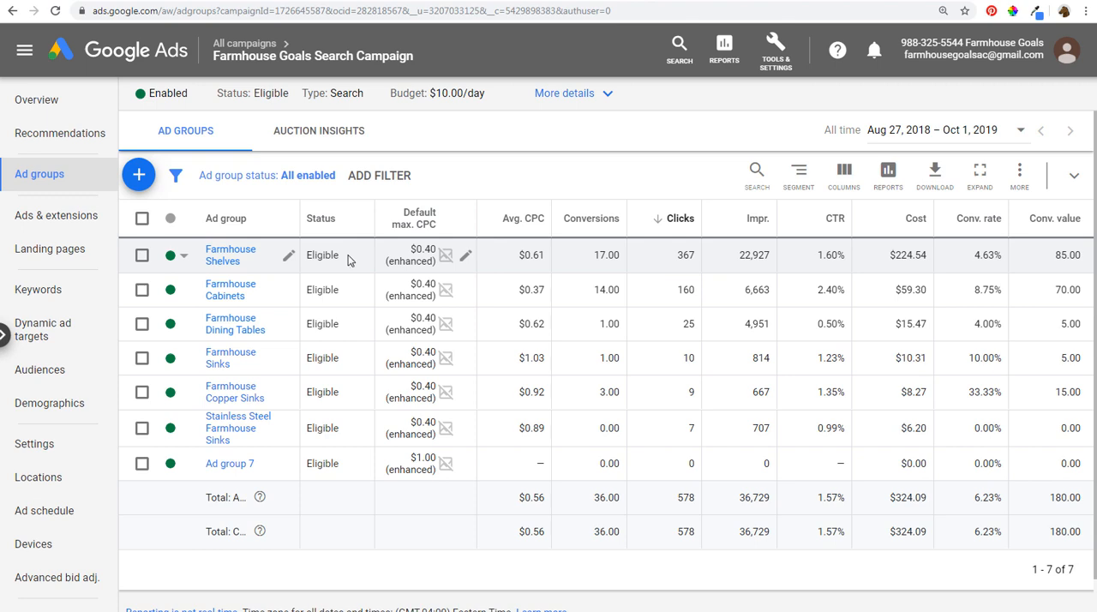
pyautogui.click(779, 68)
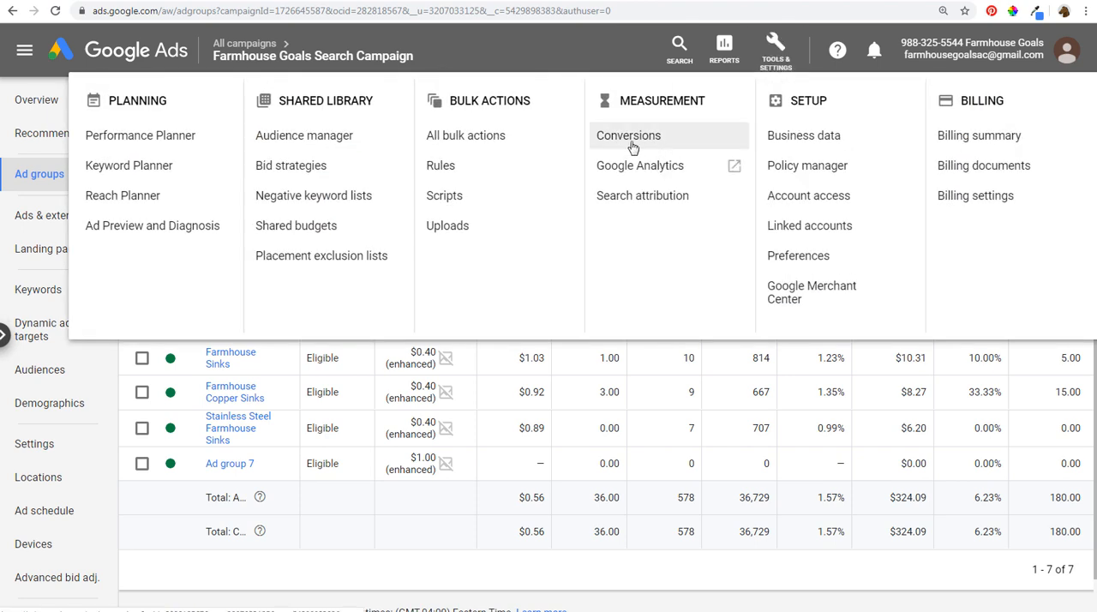
pyautogui.click(775, 47)
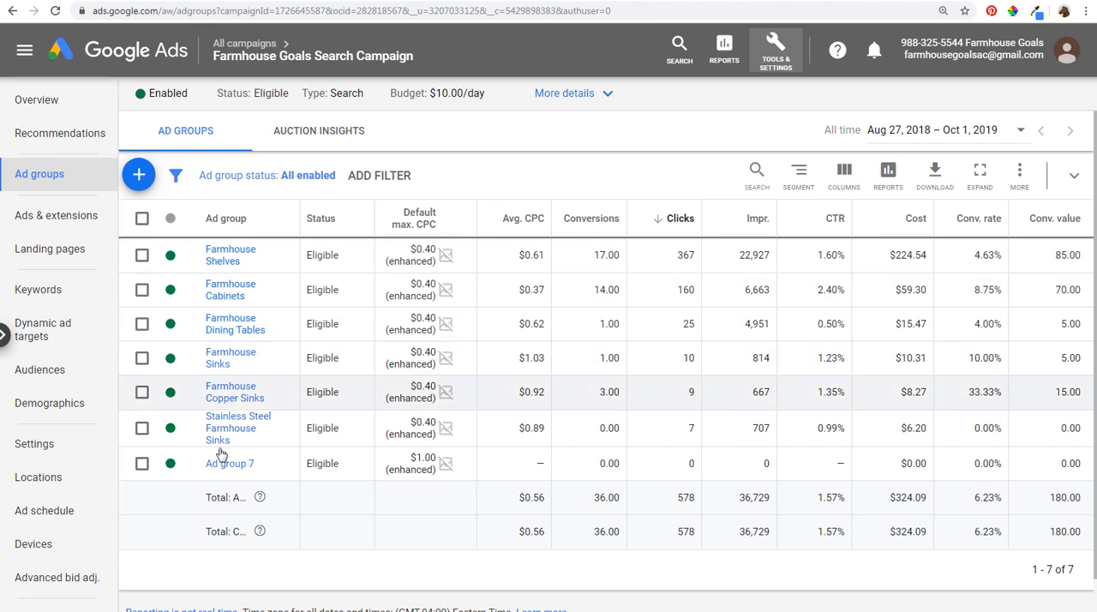
# - Open Ad group 7 and examine its negative keywords and search terms
pyautogui.click(228, 464)
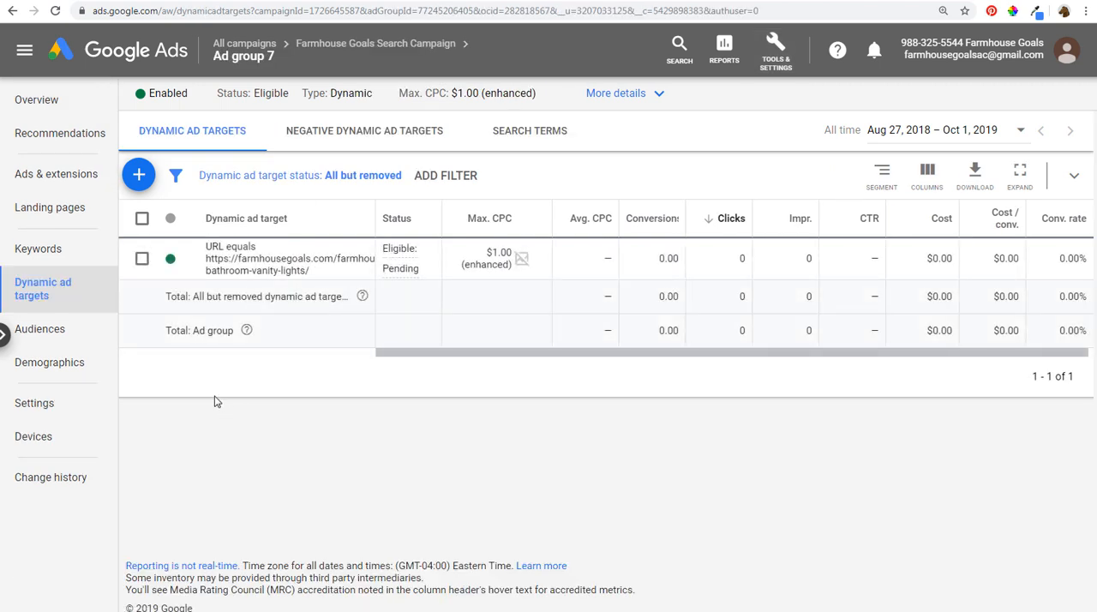
pyautogui.click(71, 255)
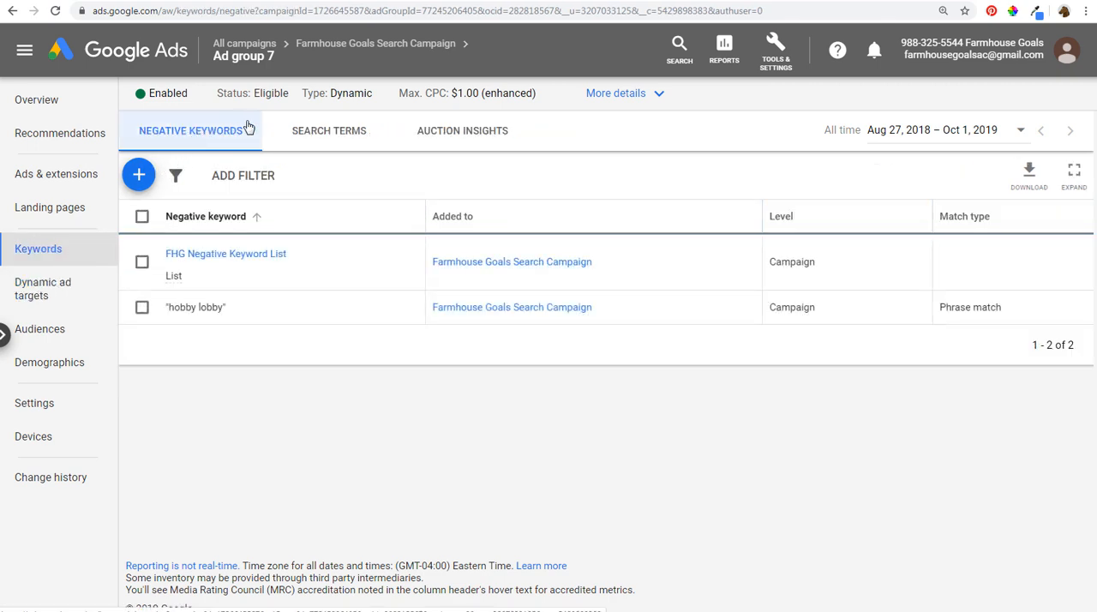
pyautogui.click(344, 132)
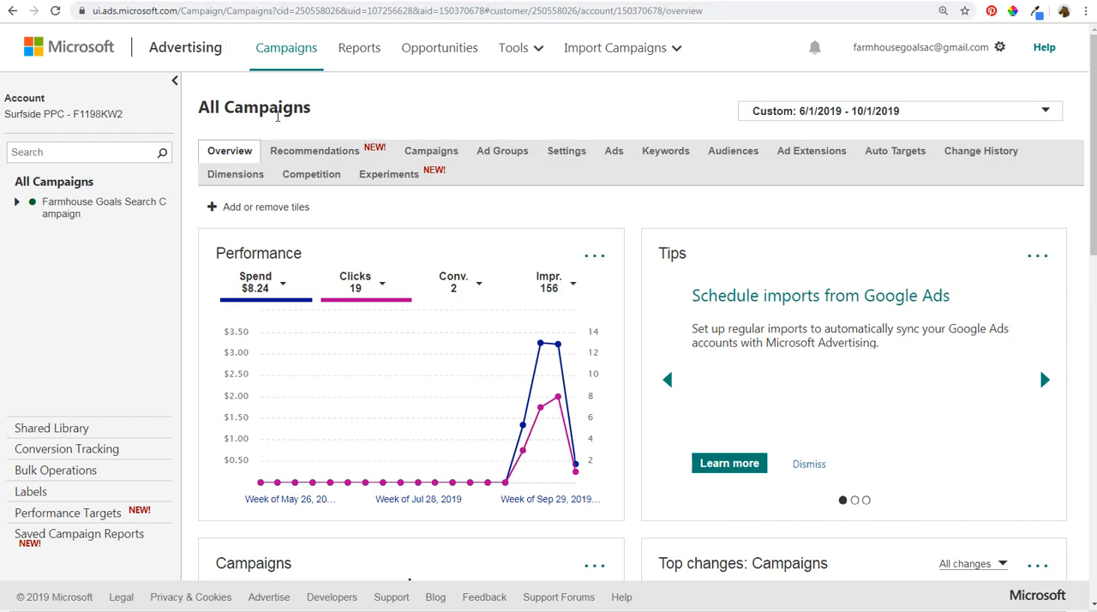
# - In Microsoft Advertising, start creating a campaign by importing from Google Ads with the signed-in Google account
pyautogui.click(411, 149)
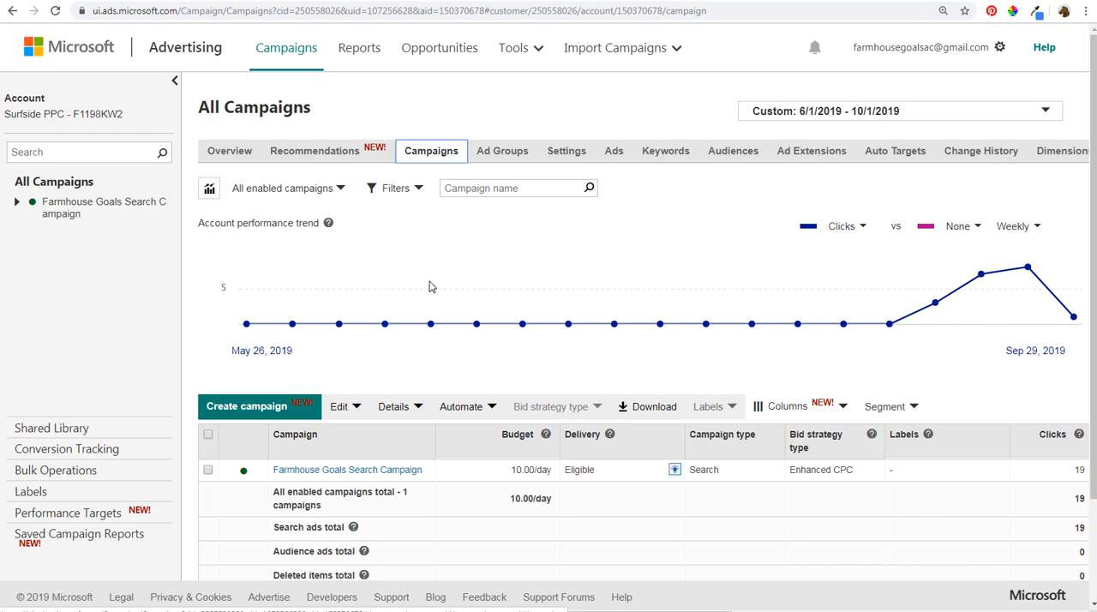
pyautogui.scroll(-2, 428, 283)
pyautogui.click(229, 300)
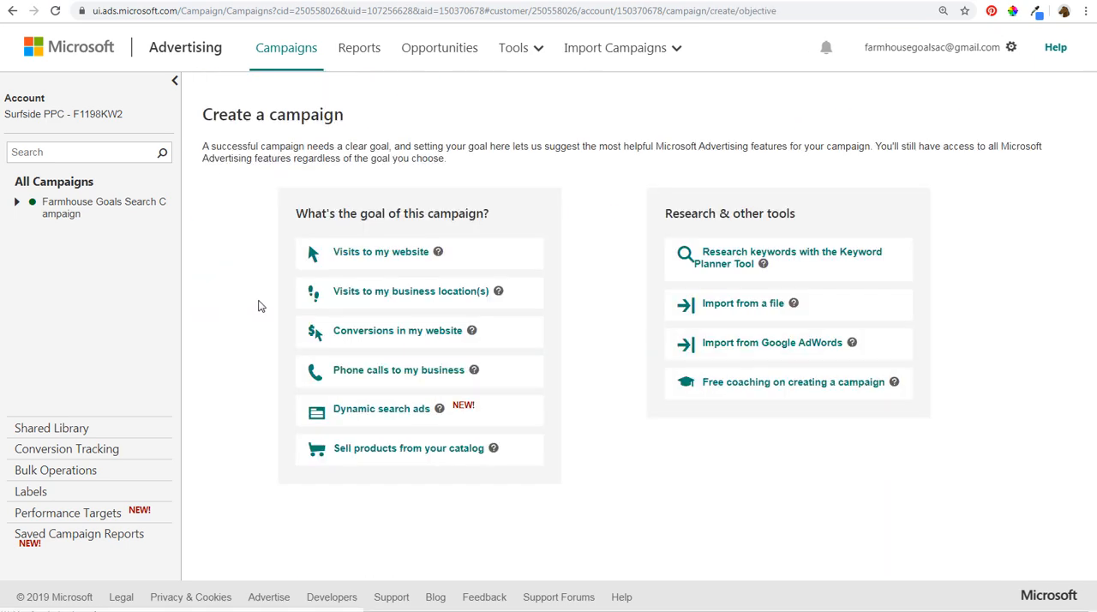
pyautogui.click(764, 344)
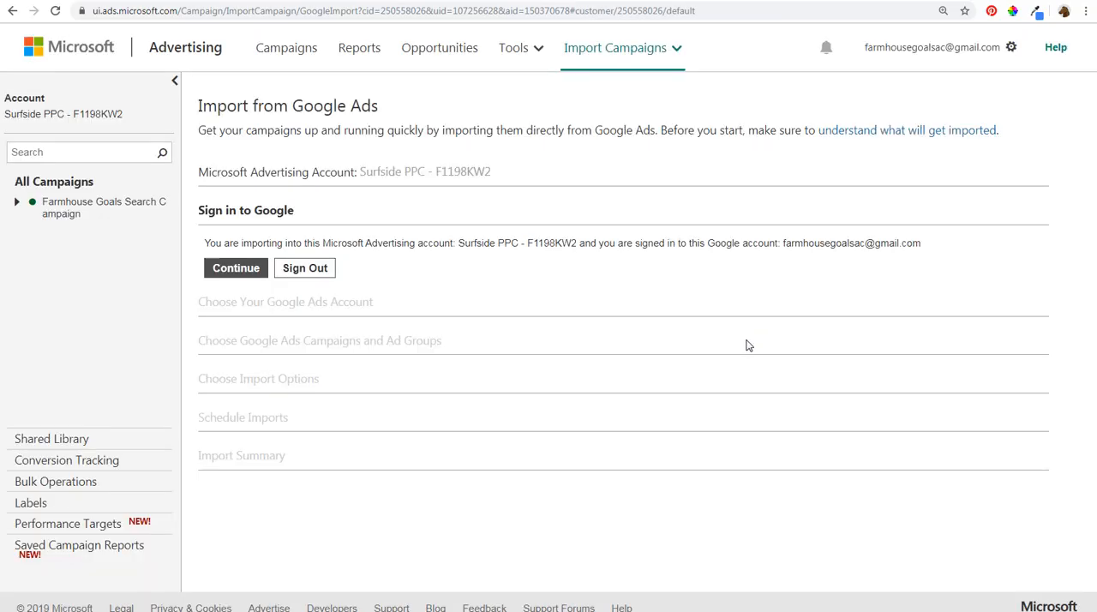
pyautogui.click(248, 278)
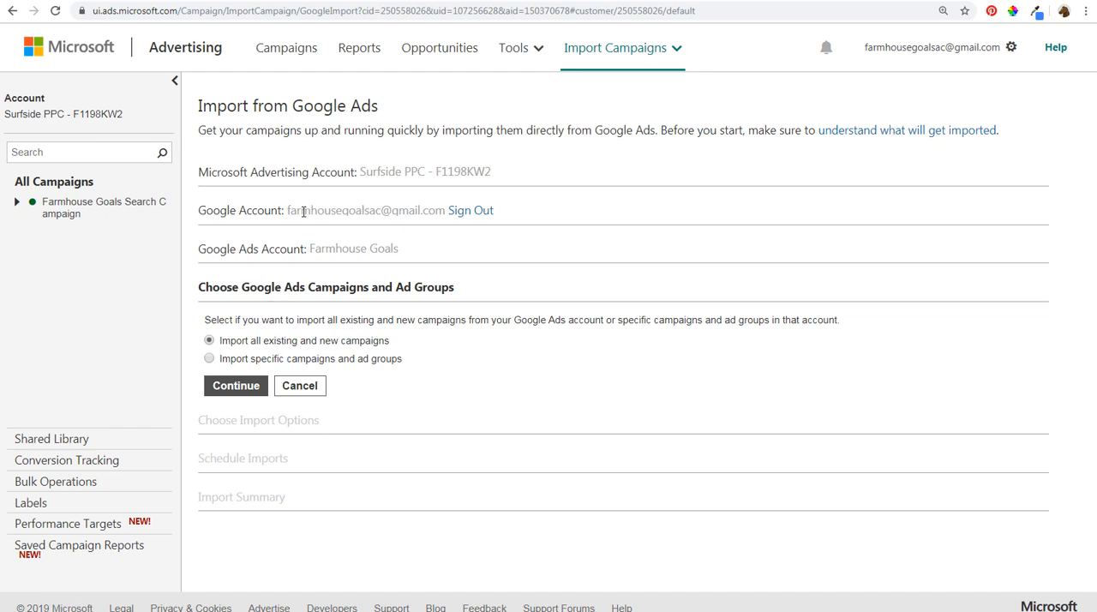
# - Choose to import specific campaigns and ad groups, and select the Sample Dynamic Search Ads Campaign
pyautogui.moveTo(282, 210); pyautogui.dragTo(382, 210)
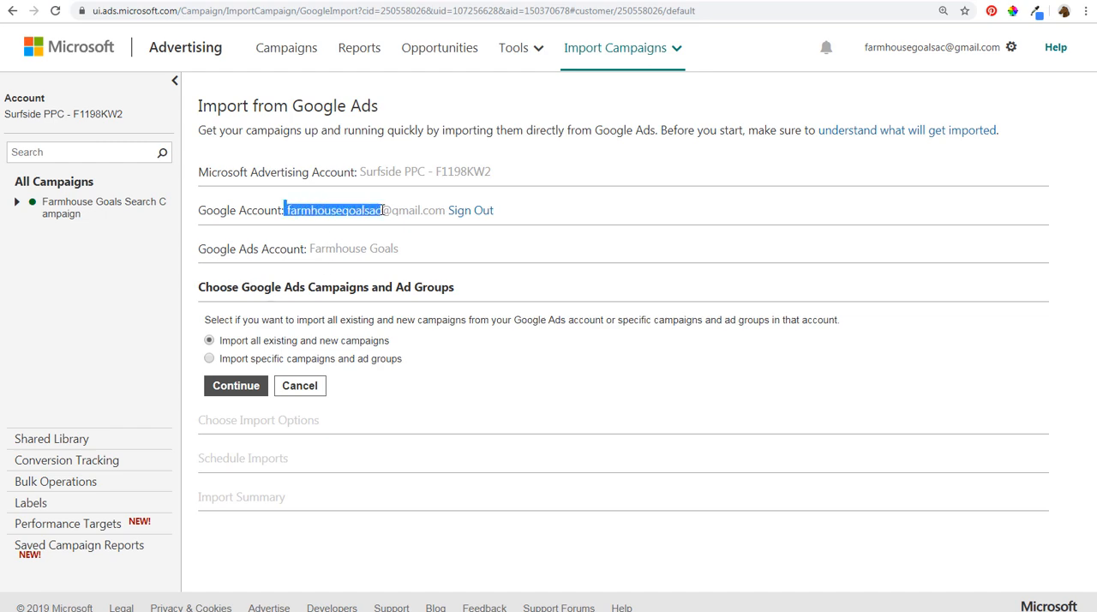
pyautogui.click(330, 243)
pyautogui.moveTo(397, 252); pyautogui.dragTo(312, 251)
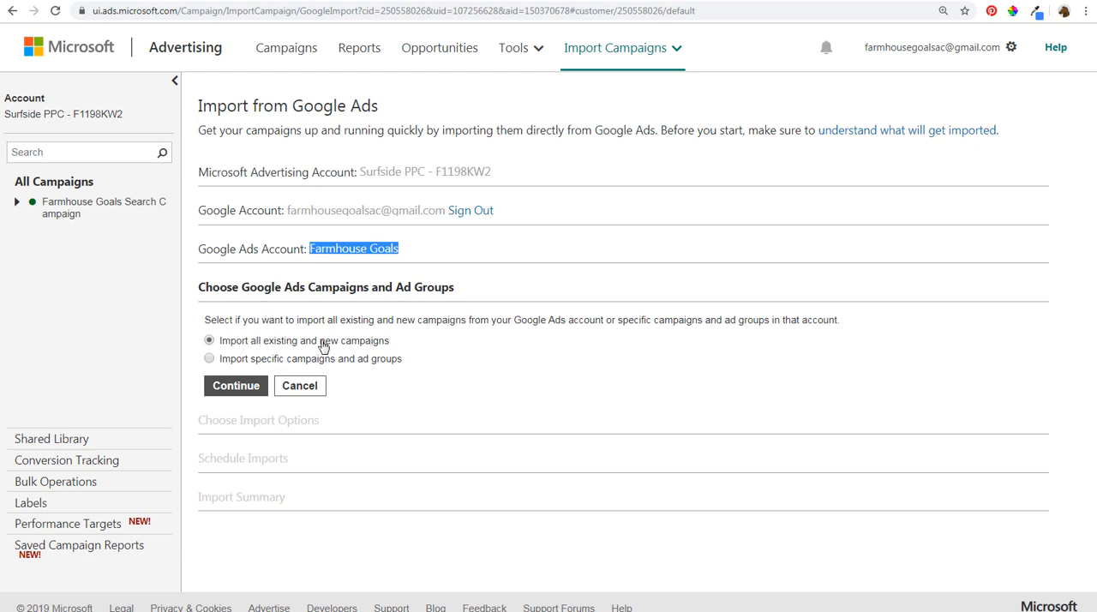
pyautogui.click(260, 361)
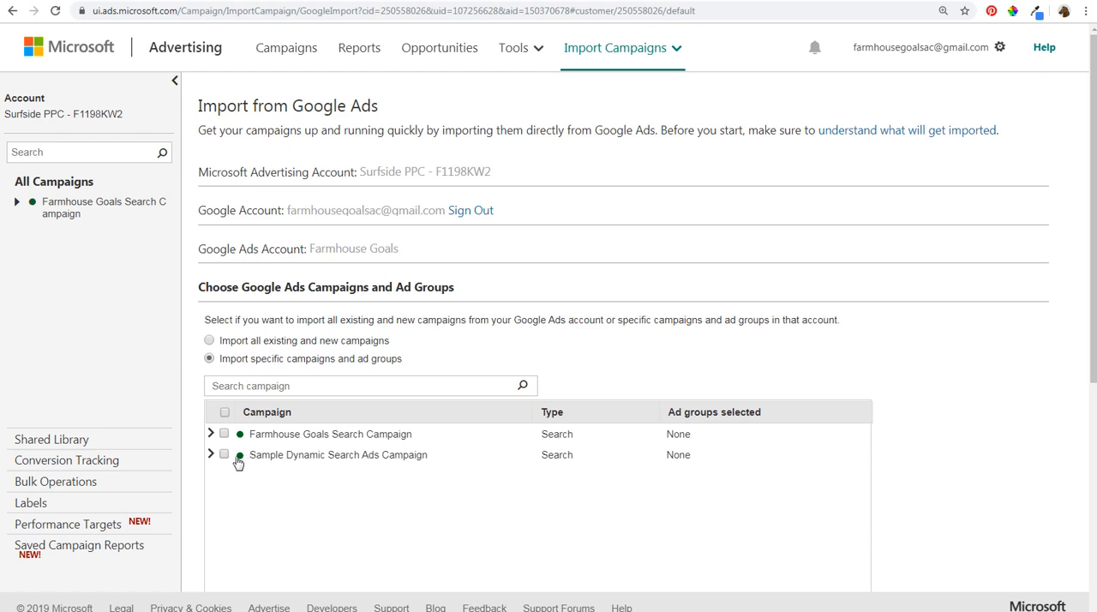
pyautogui.click(223, 455)
pyautogui.scroll(-5, 900, 377)
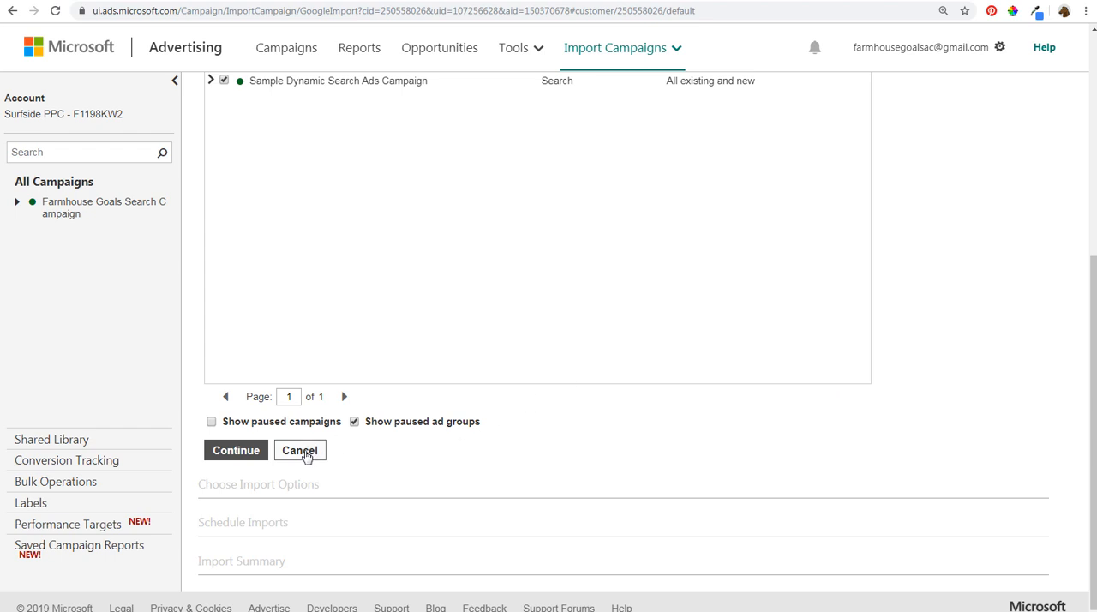
pyautogui.click(270, 57)
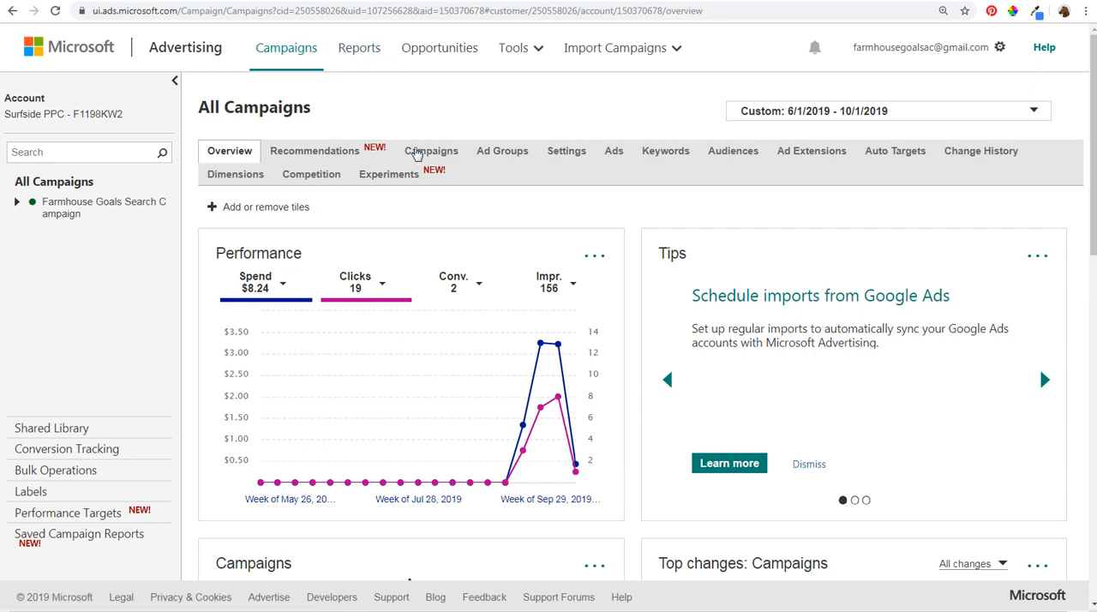
pyautogui.click(437, 154)
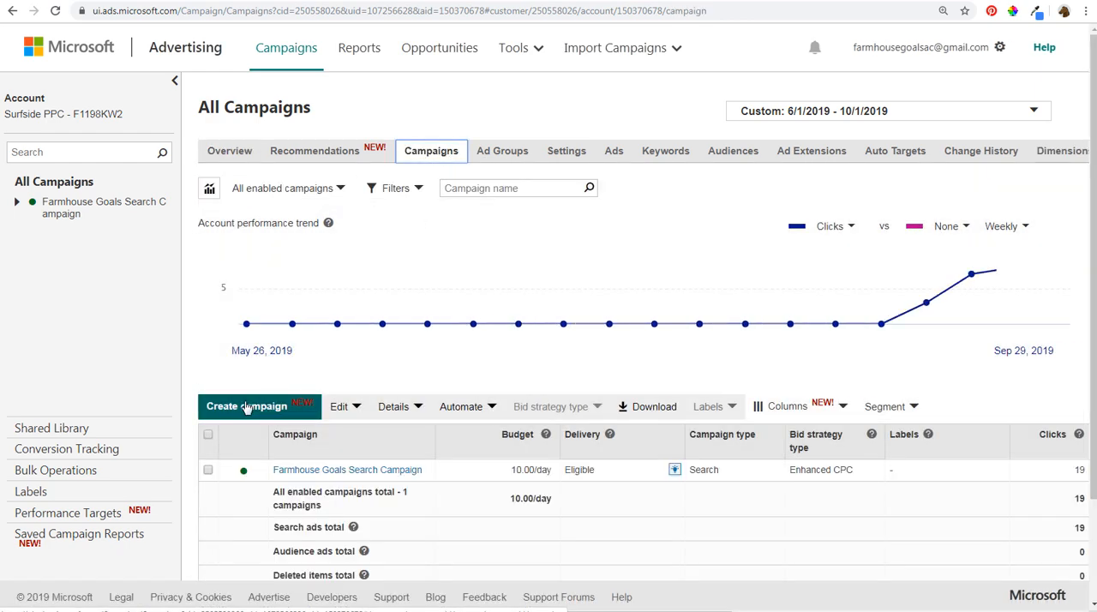
pyautogui.click(246, 408)
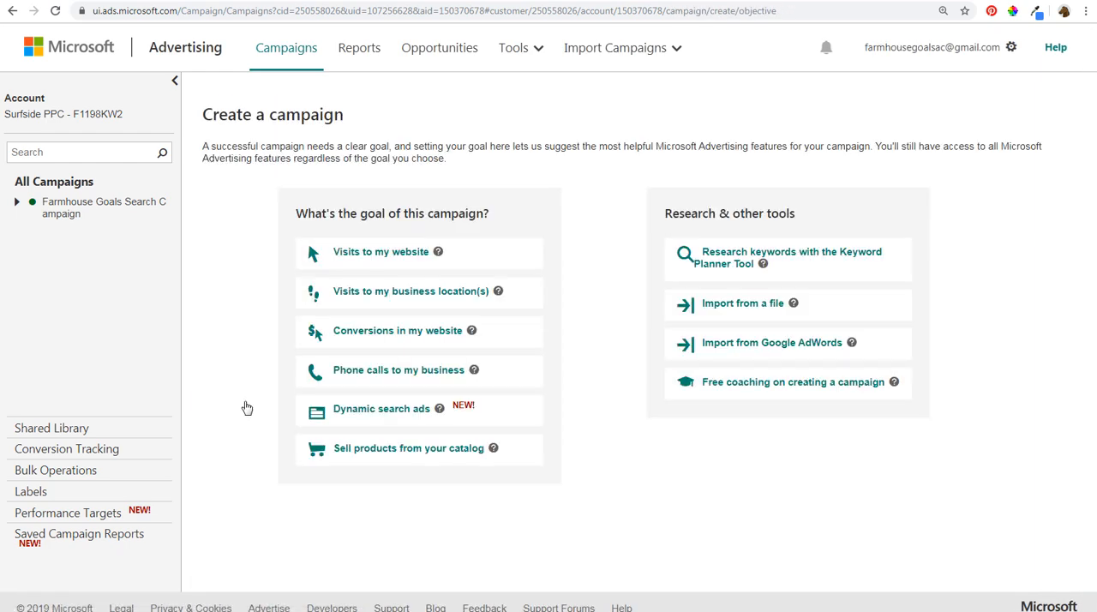
pyautogui.click(383, 417)
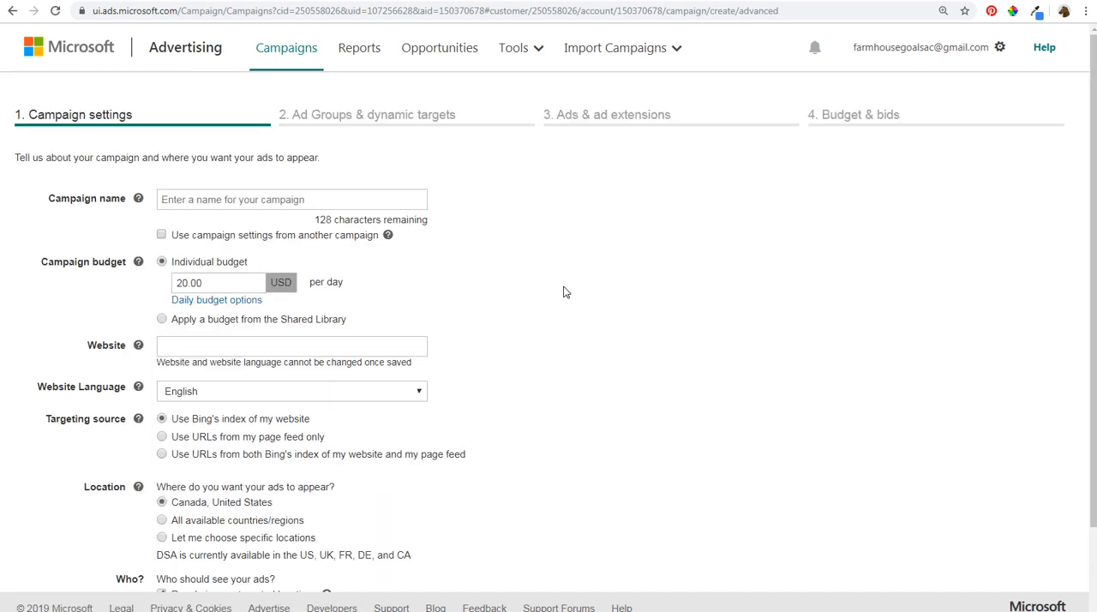
pyautogui.scroll(-2, 565, 292)
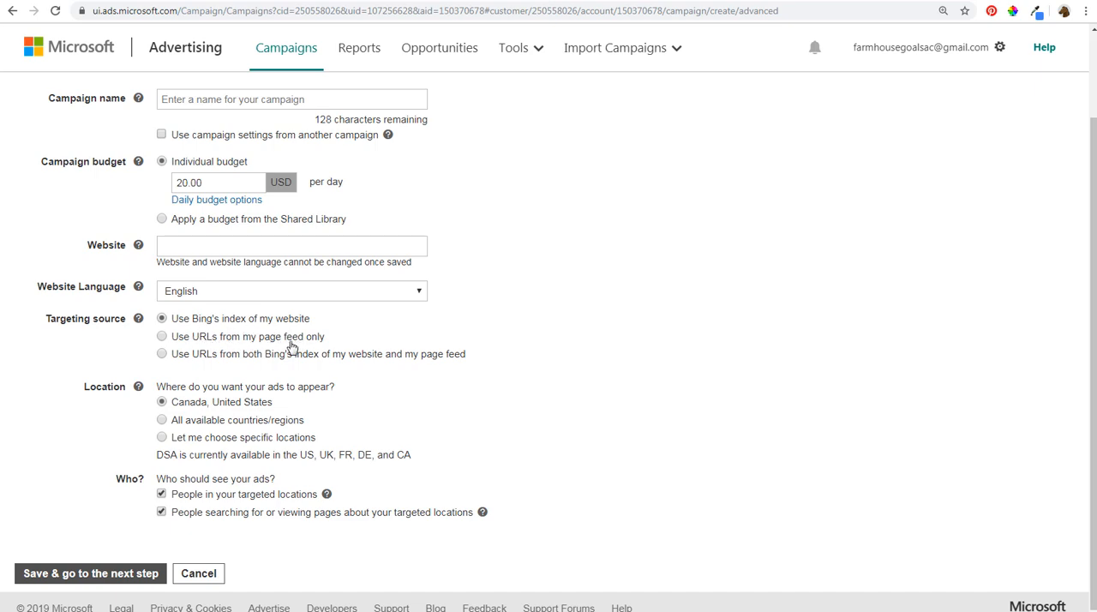
pyautogui.click(199, 574)
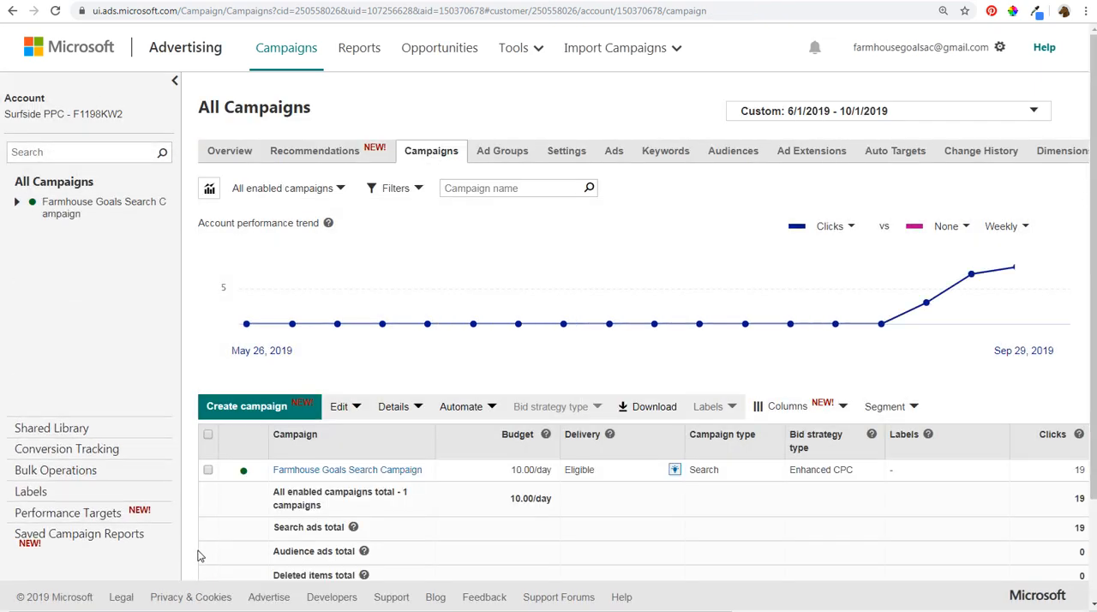
# - View the page feeds in the shared library's business data, check Sample Feed.csv in LibreOffice Calc, and open the page feed upload form
pyautogui.click(55, 431)
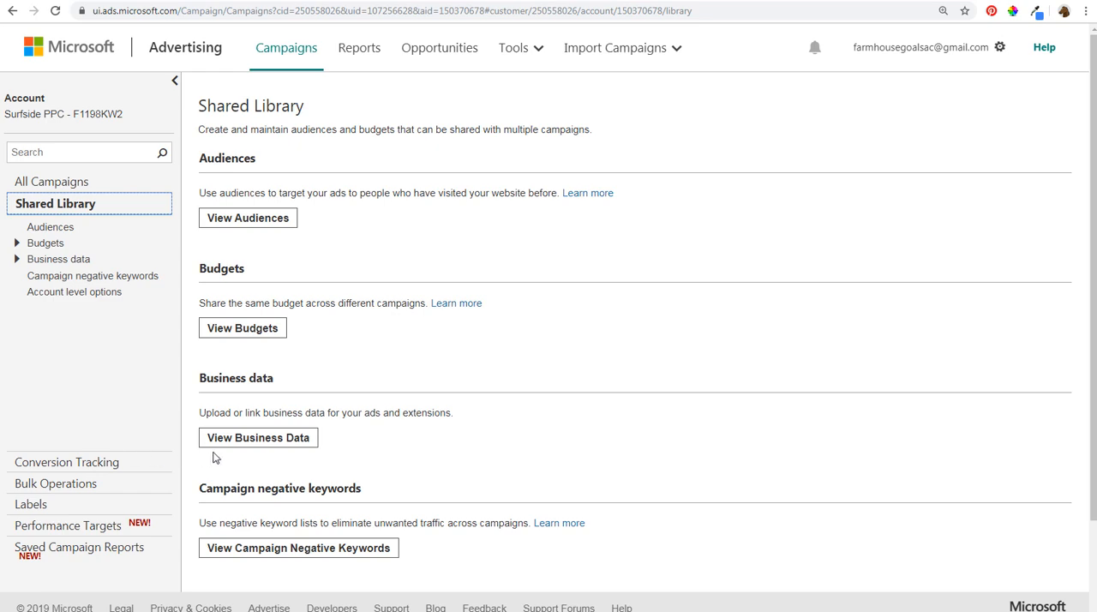
pyautogui.click(243, 439)
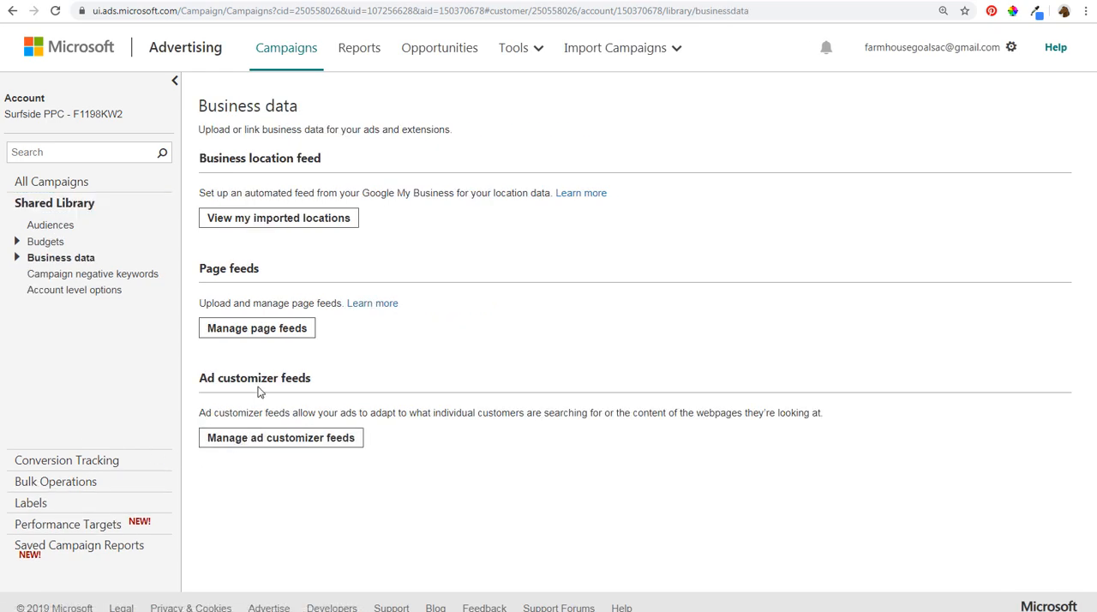
pyautogui.click(259, 334)
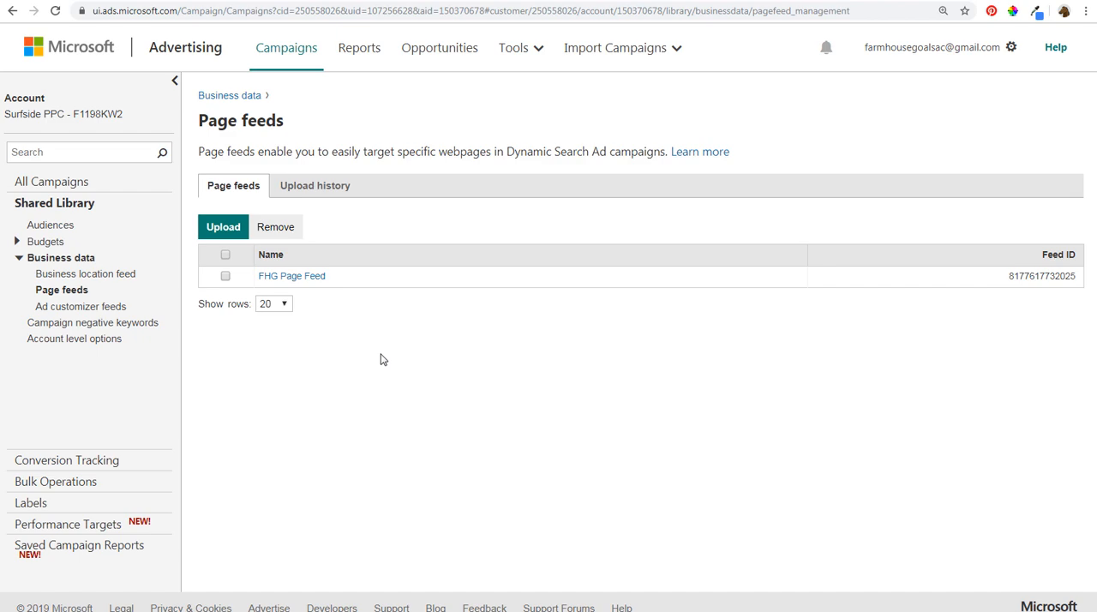
pyautogui.moveTo(202, 611)
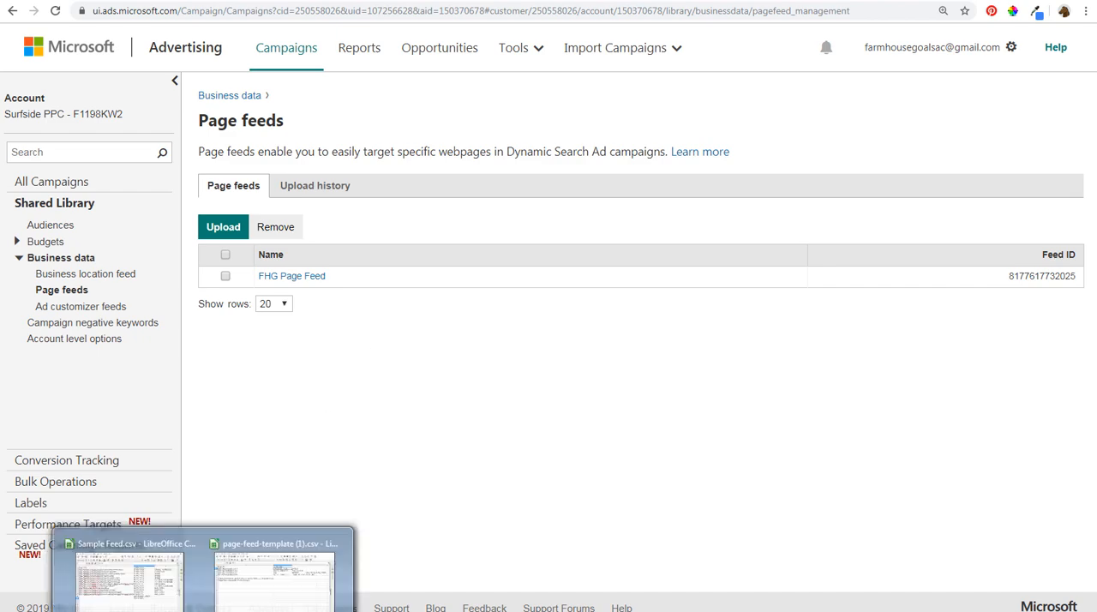
pyautogui.click(128, 570)
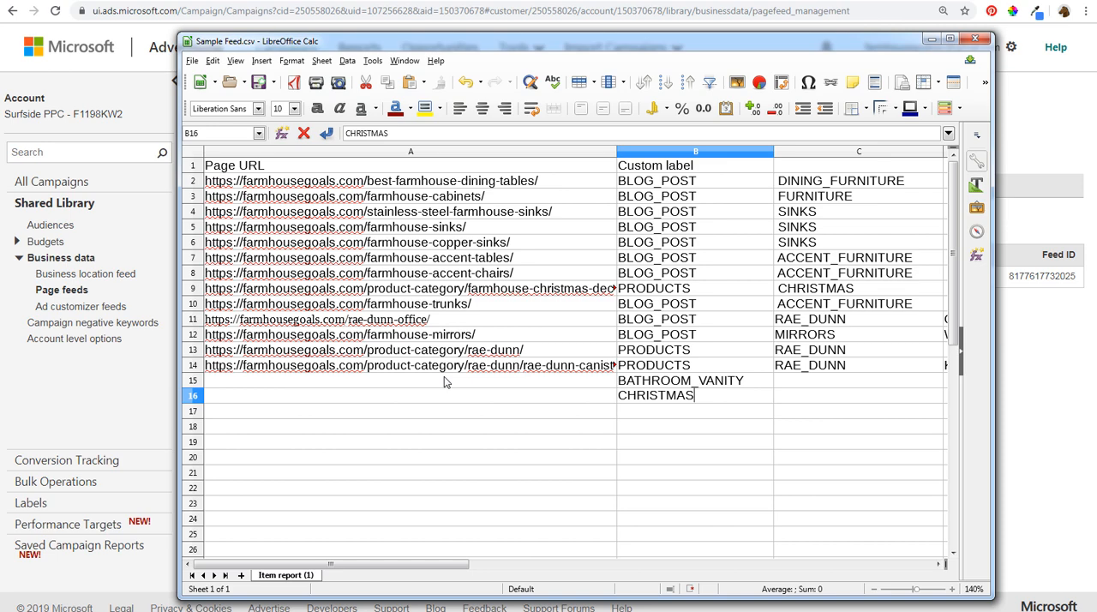
pyautogui.click(1029, 401)
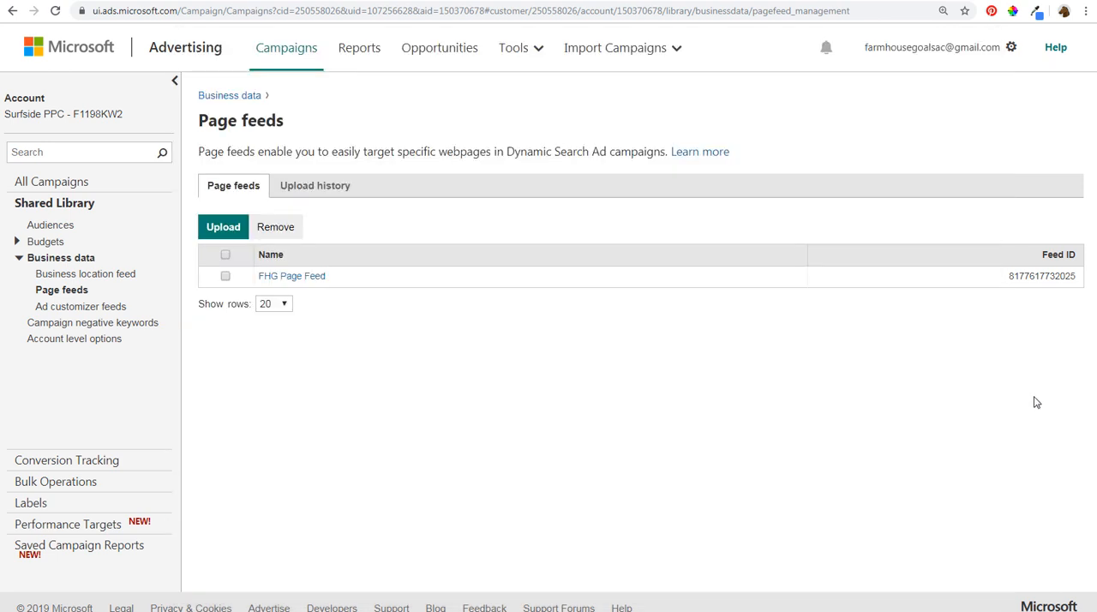
pyautogui.click(208, 231)
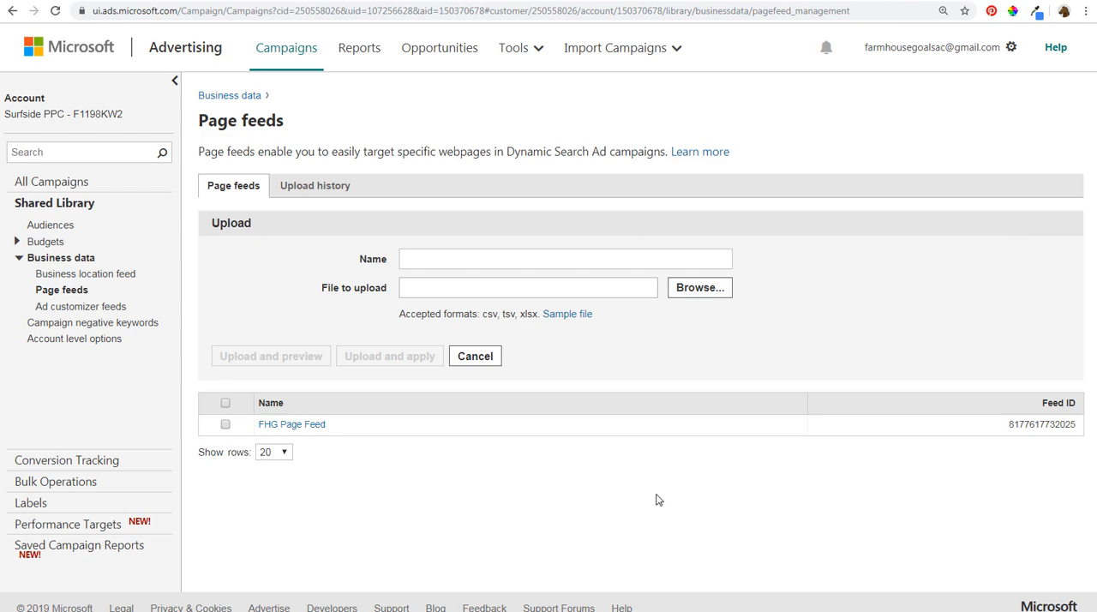
# - Open the FHG Page Feed and examine its page URLs and custom labels
pyautogui.click(306, 427)
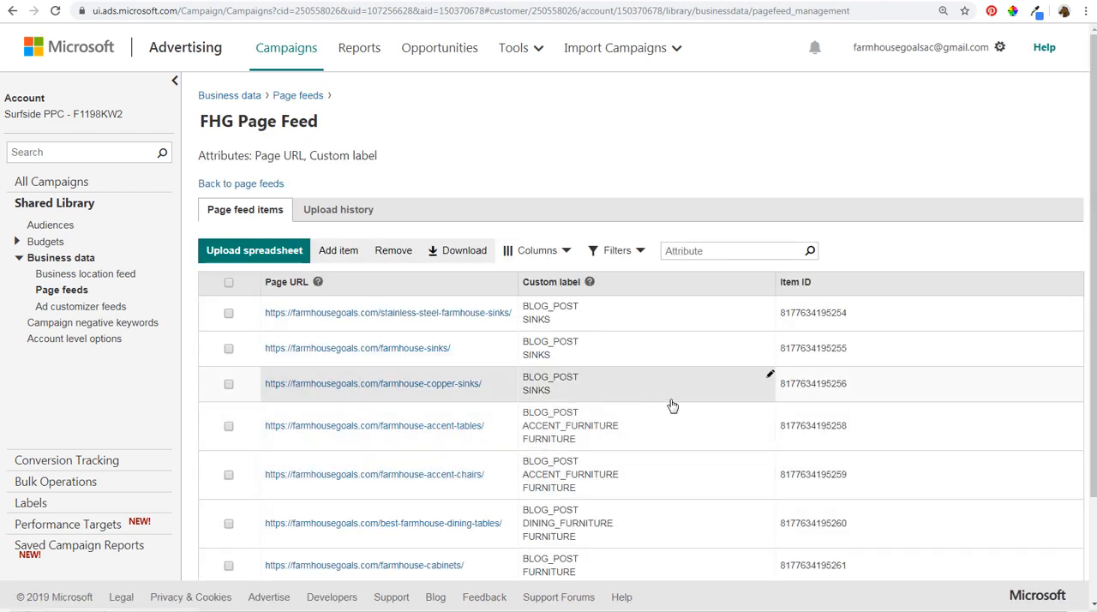
pyautogui.scroll(-1, 669, 405)
pyautogui.scroll(-2, 669, 410)
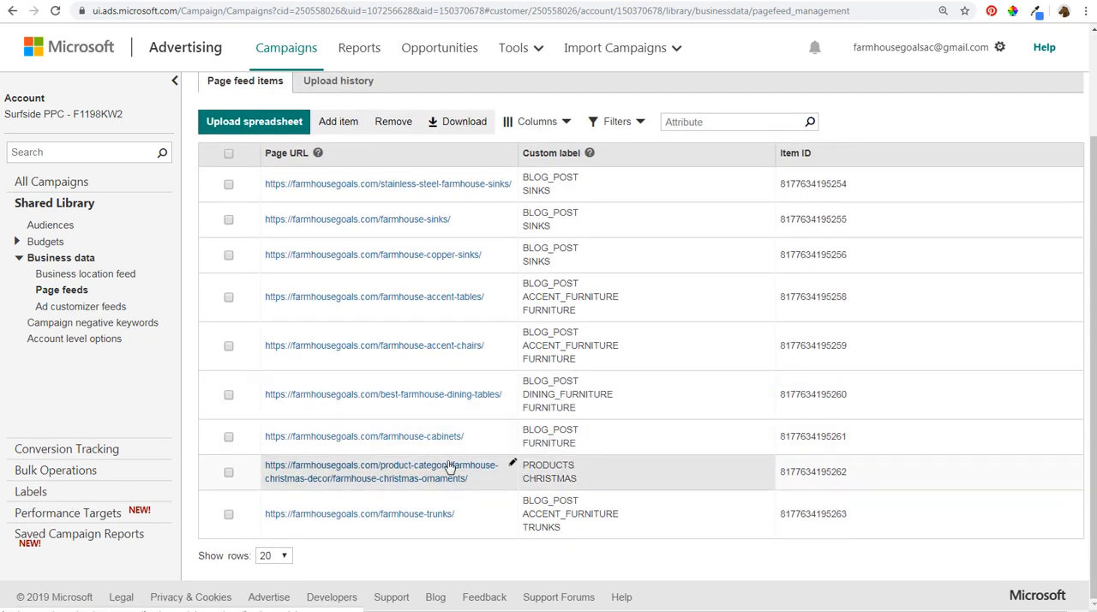
pyautogui.scroll(3, 427, 414)
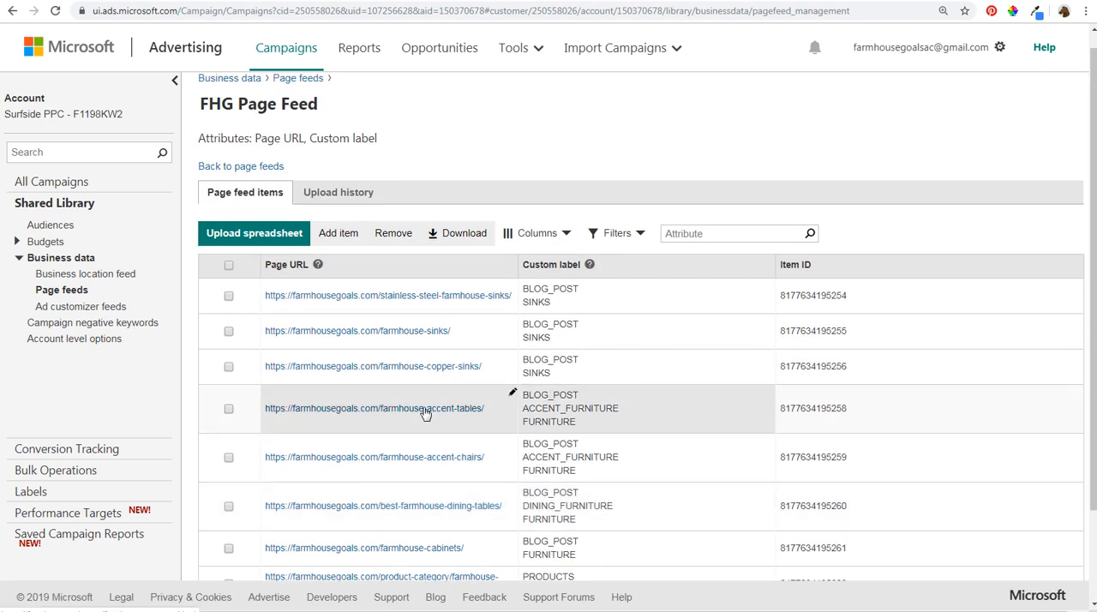
pyautogui.click(343, 234)
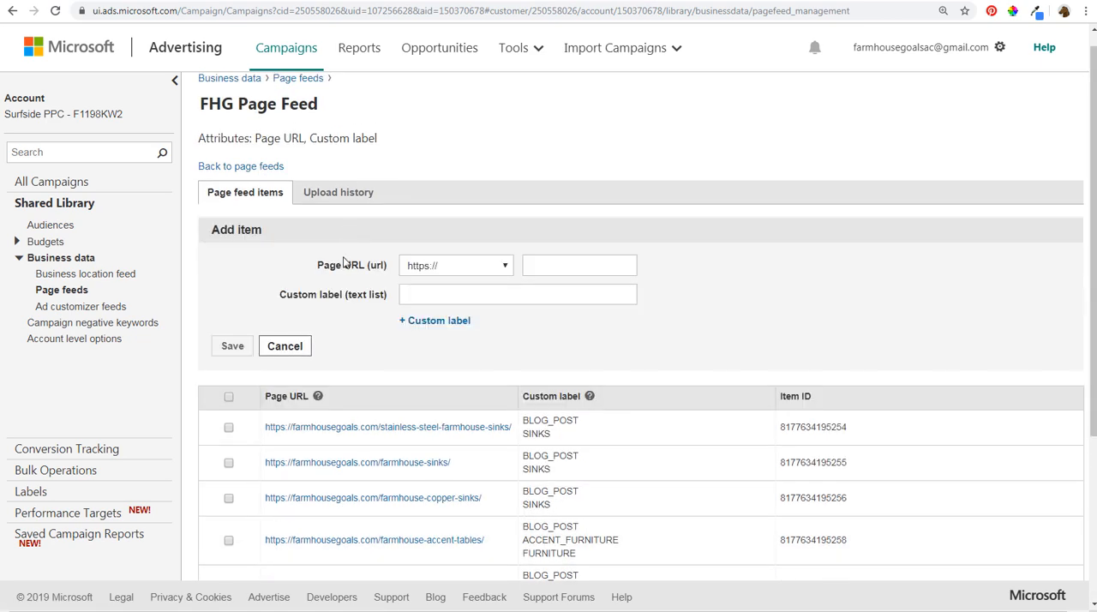
pyautogui.click(553, 270)
pyautogui.click(521, 292)
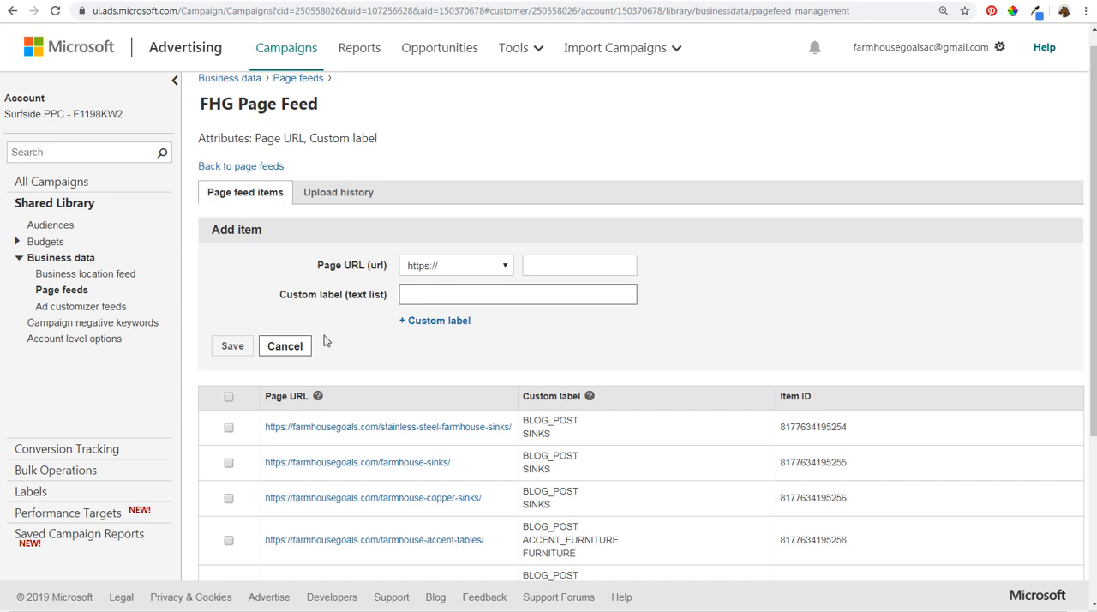
pyautogui.click(474, 292)
pyautogui.click(304, 348)
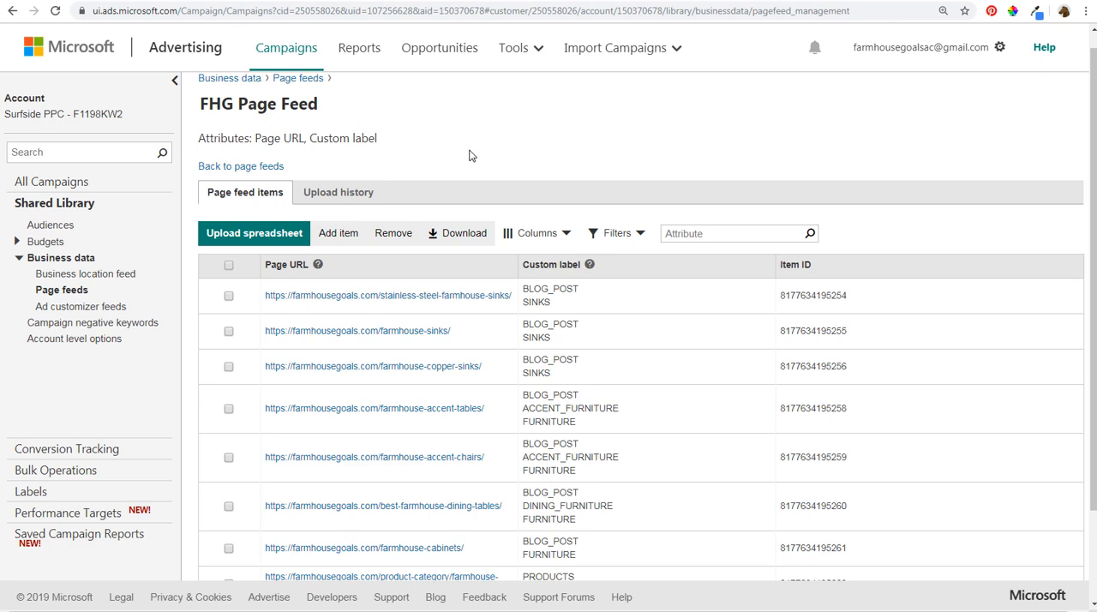
# - Start a new campaign with the Dynamic search ads goal and name it Dynamic Search Ads Example Tutorial
pyautogui.click(300, 53)
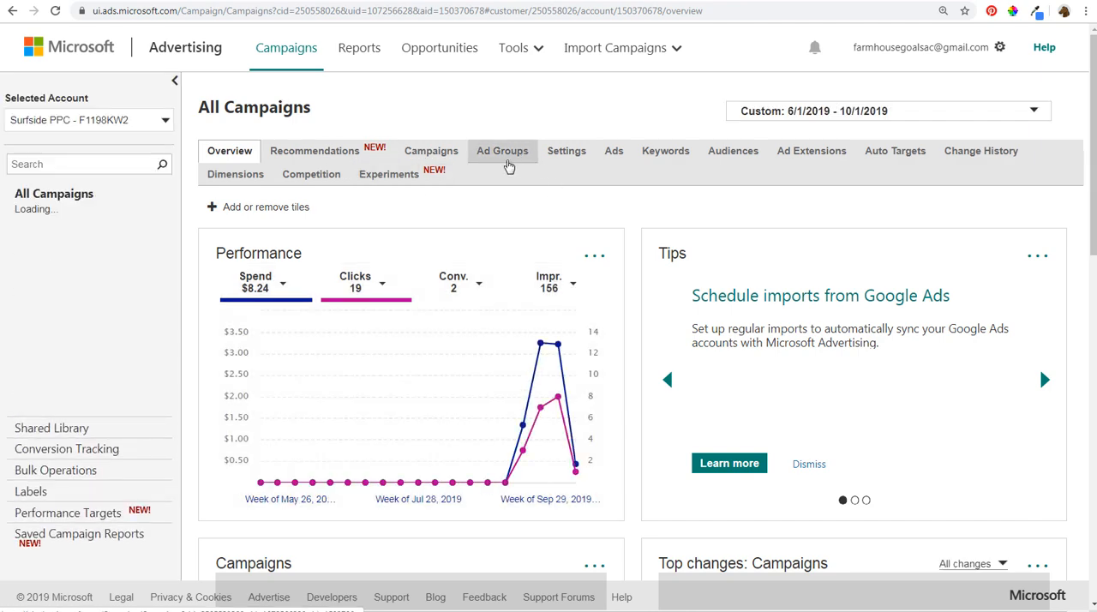
pyautogui.click(455, 157)
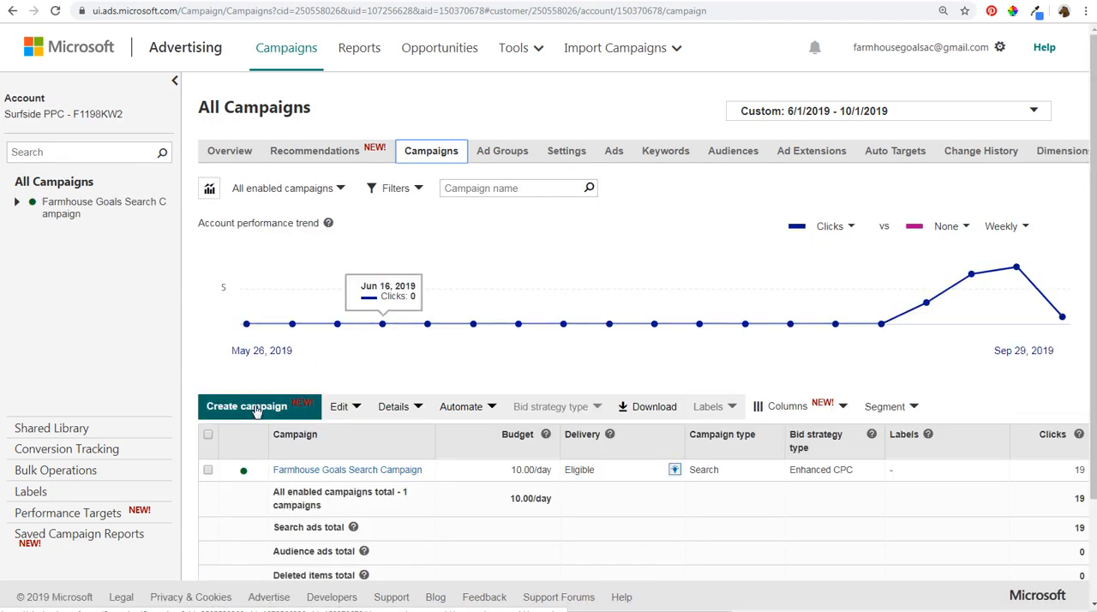
pyautogui.click(257, 408)
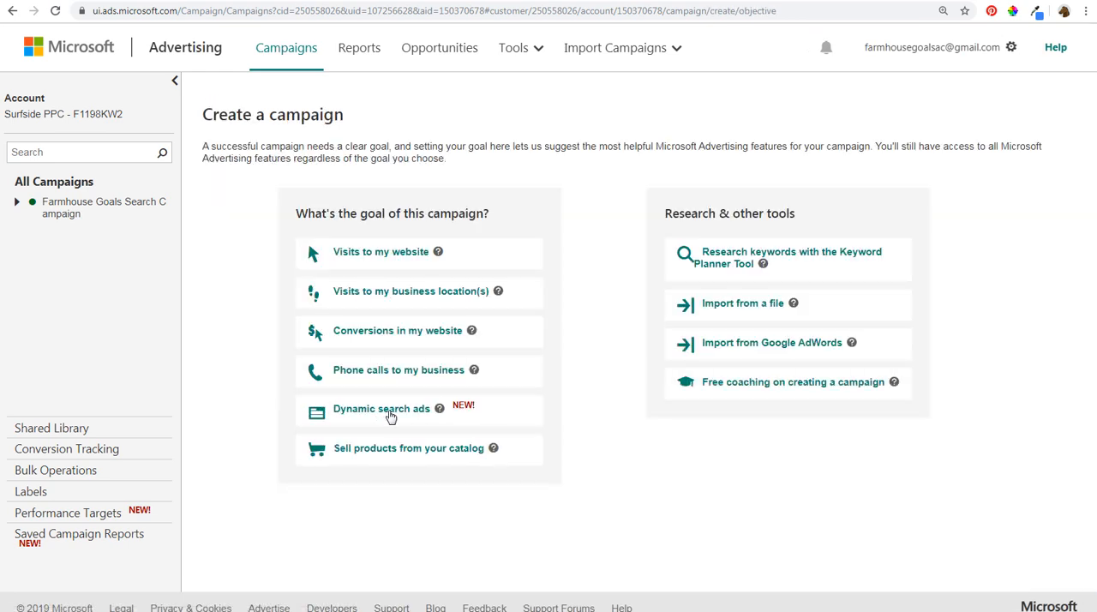
pyautogui.click(388, 413)
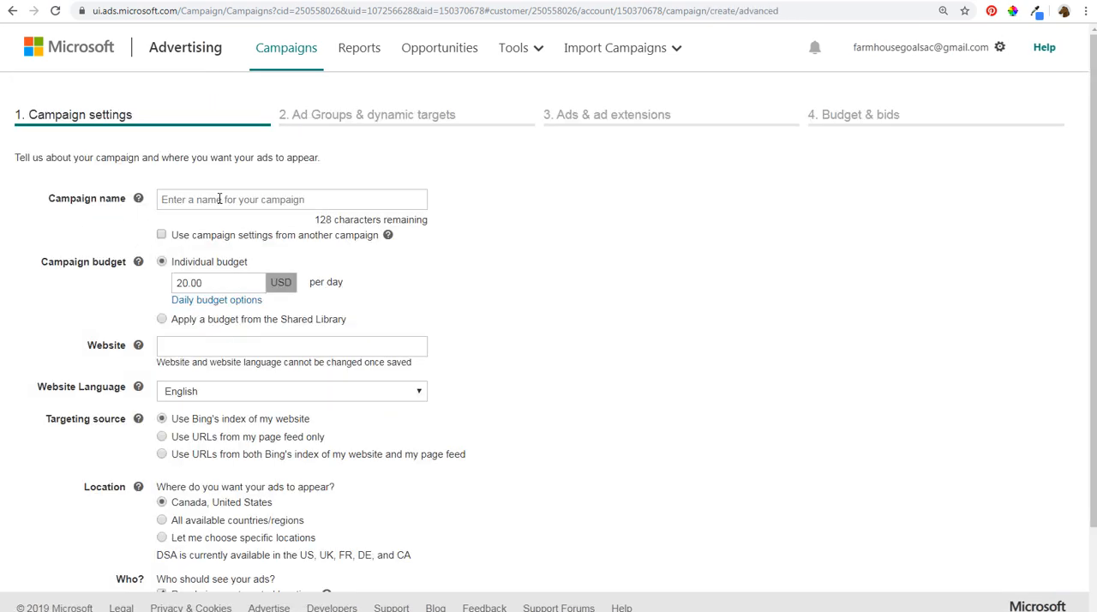
pyautogui.click(252, 198)
pyautogui.write('Dynamic')
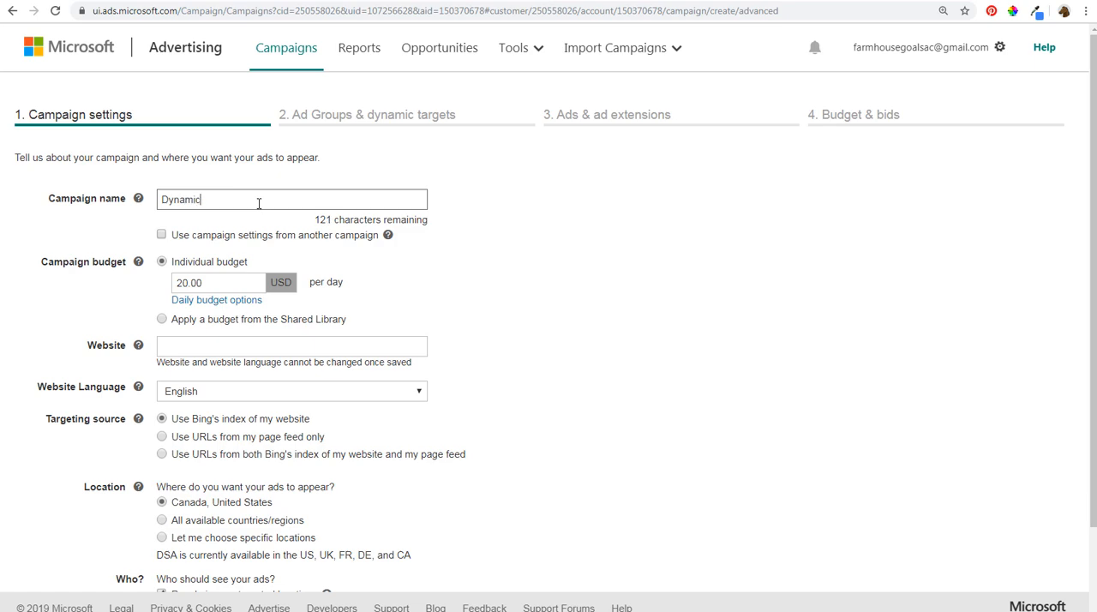
pyautogui.write(' Search Ads Example Tutorial')
# - Set the campaign's individual budget to 30.00 USD per day
pyautogui.moveTo(226, 283); pyautogui.dragTo(141, 287)
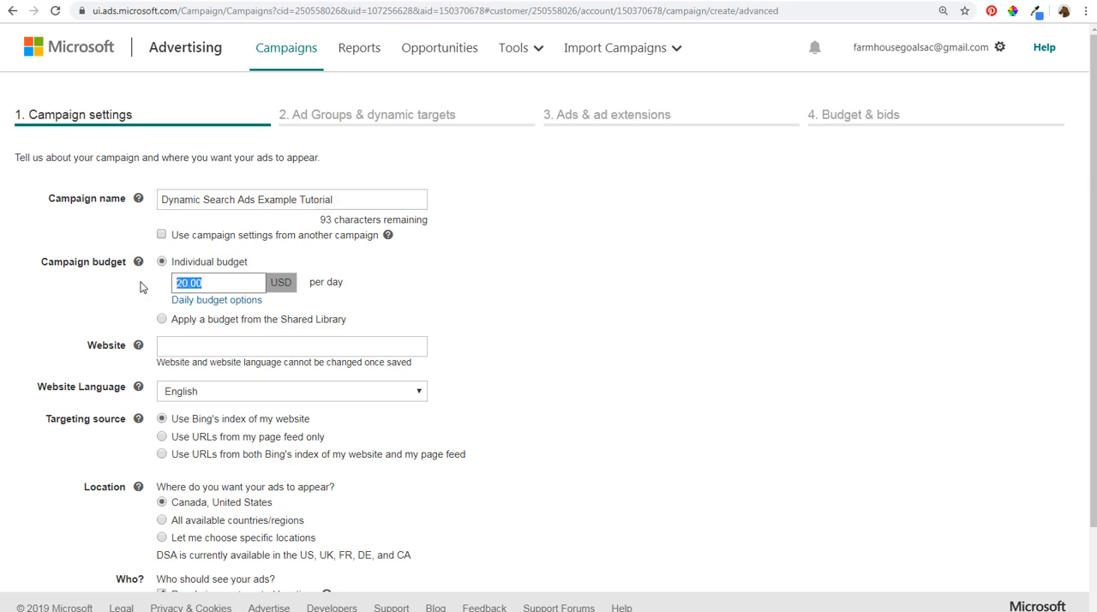
pyautogui.write('30.00')
pyautogui.click(596, 277)
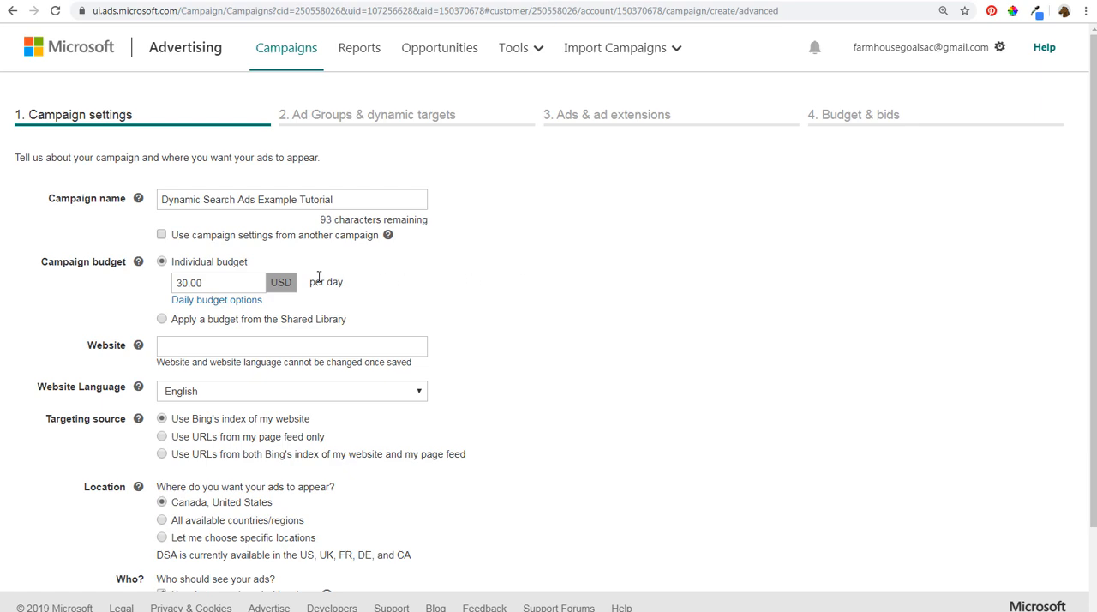
# - Set the website to farmhousegoals.com and use URLs only from the FHG Page Feed as the targeting source
pyautogui.scroll(-2, 454, 292)
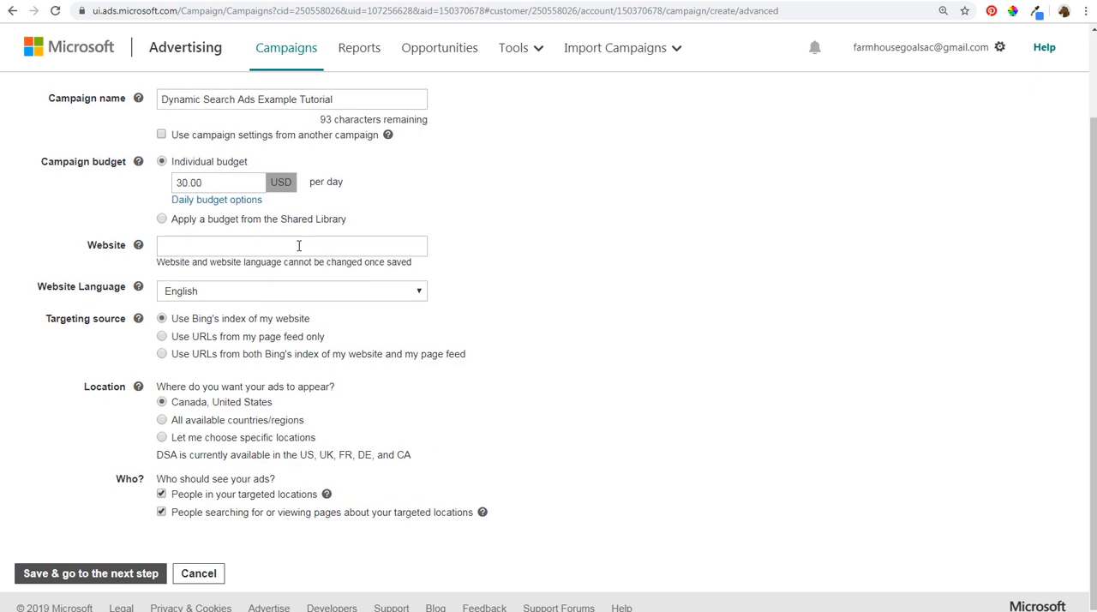
pyautogui.click(391, 244)
pyautogui.write('farmhousegoals.com')
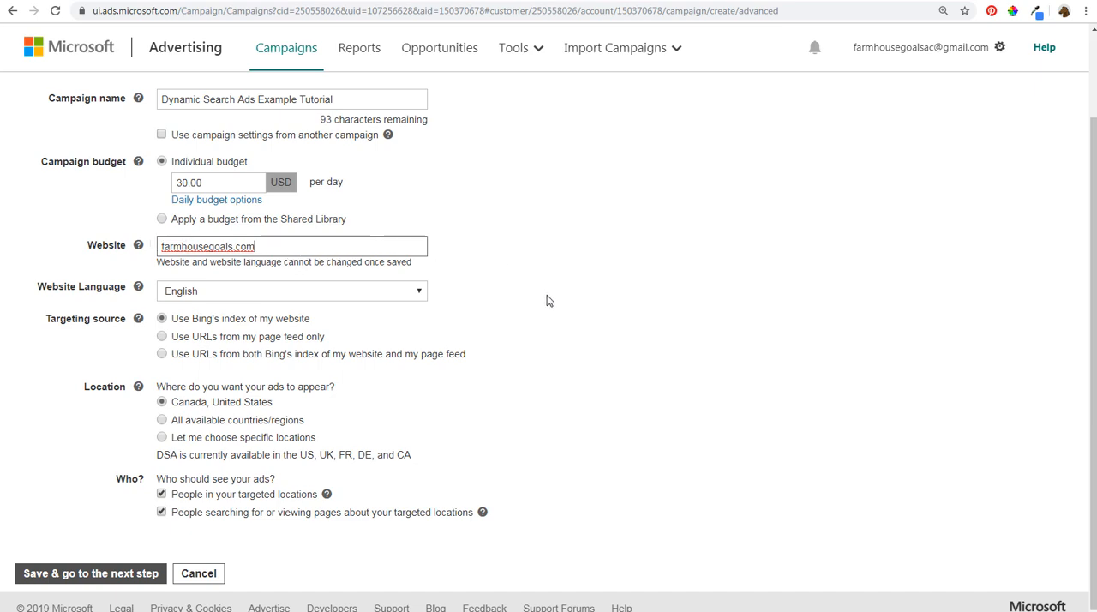
pyautogui.click(197, 341)
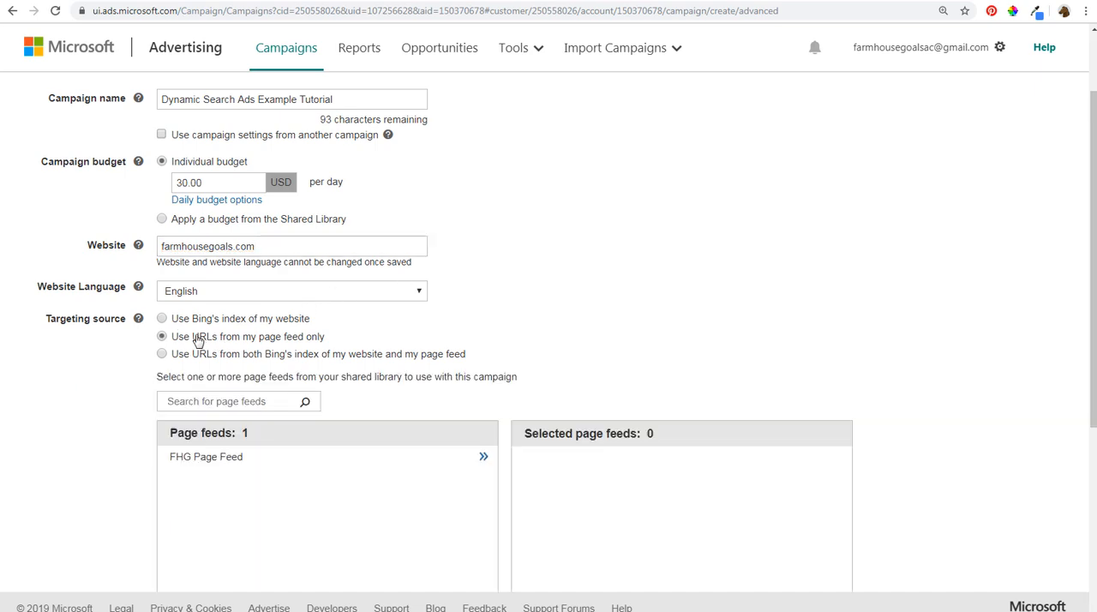
pyautogui.click(483, 457)
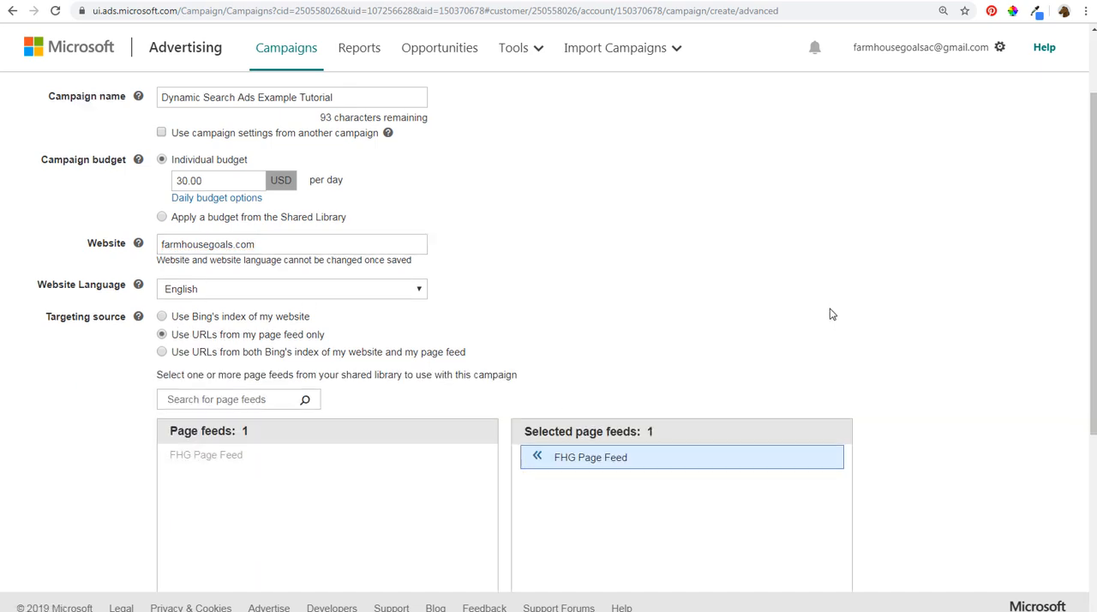
# - Exclude people searching for or viewing pages about the targeted locations, and save the campaign settings to continue to the ad groups
pyautogui.scroll(-3, 840, 314)
pyautogui.scroll(-1, 852, 317)
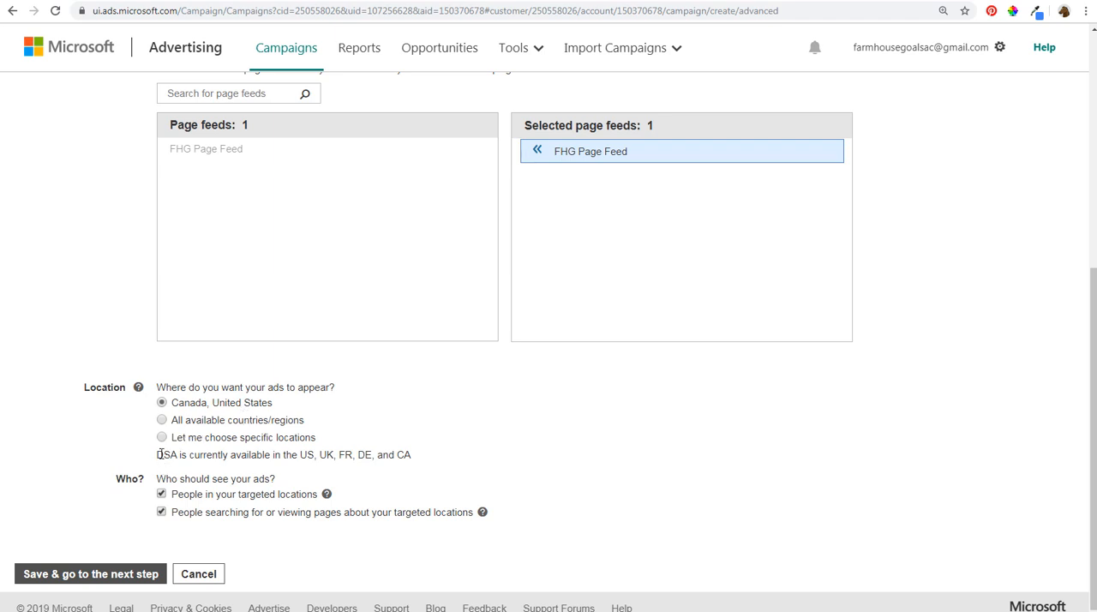
pyautogui.moveTo(297, 455); pyautogui.dragTo(410, 454)
pyautogui.click(543, 429)
pyautogui.click(161, 512)
pyautogui.click(54, 573)
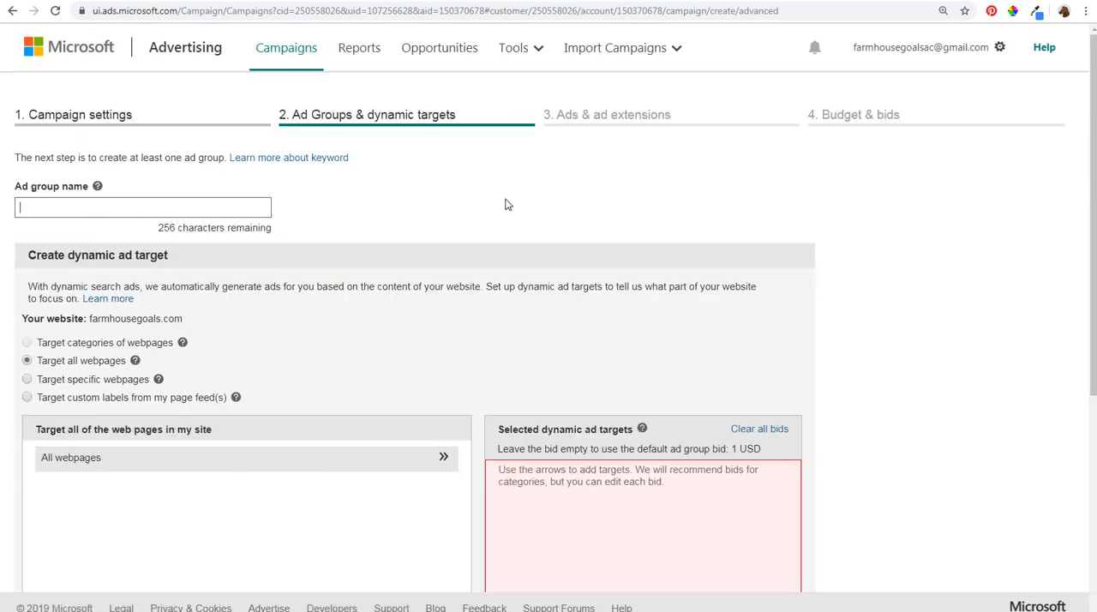
# - Name the ad group Christmas and set it to target custom labels from the page feed
pyautogui.write('istmas')
pyautogui.scroll(-1, 845, 243)
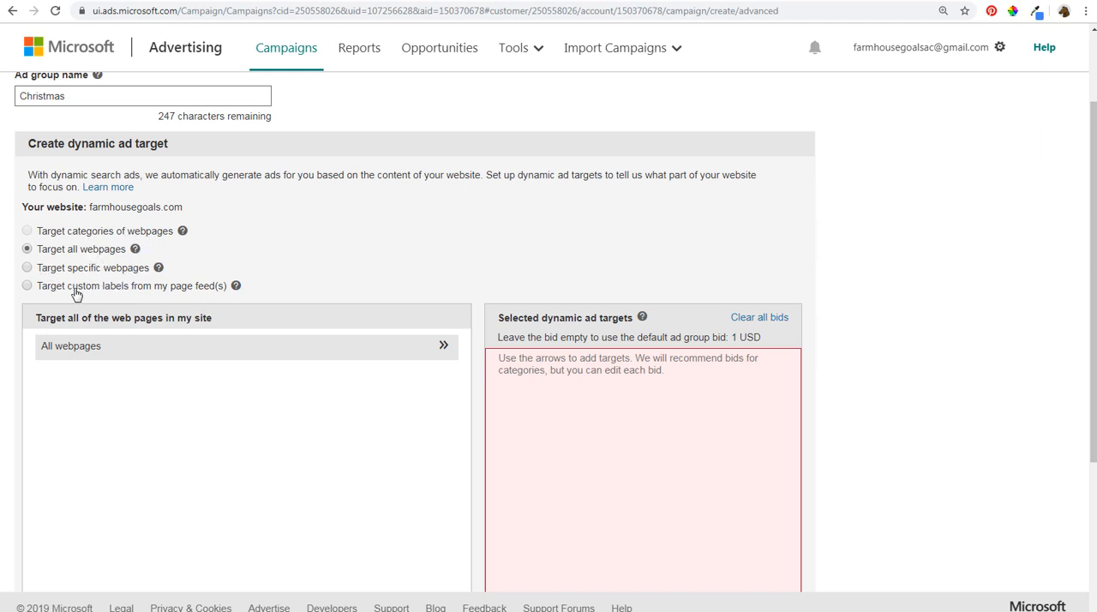
pyautogui.moveTo(72, 289); pyautogui.dragTo(79, 289)
pyautogui.click(28, 285)
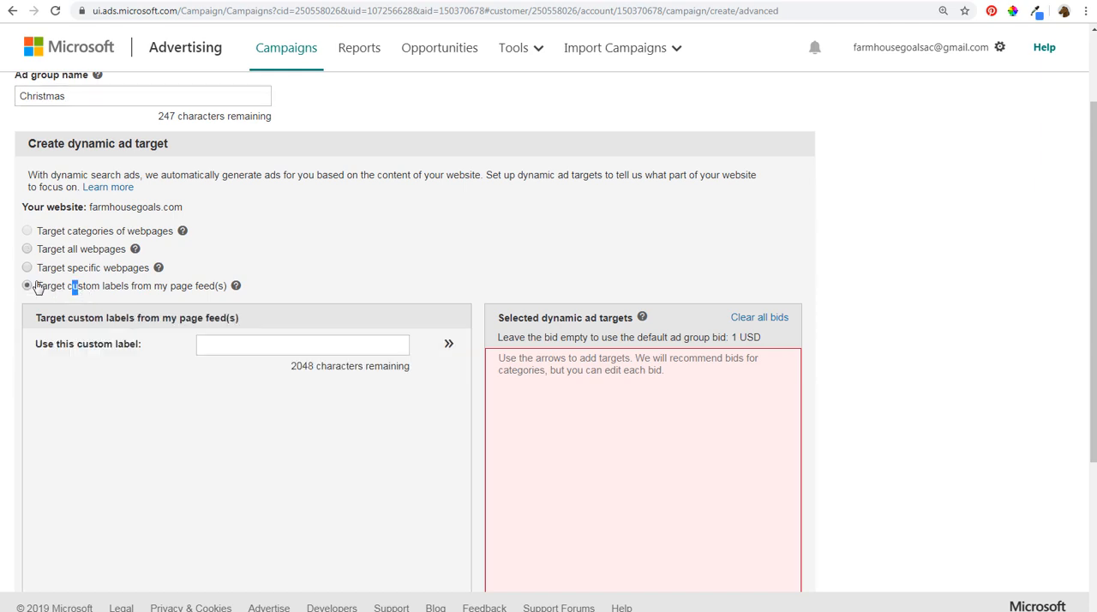
pyautogui.click(248, 347)
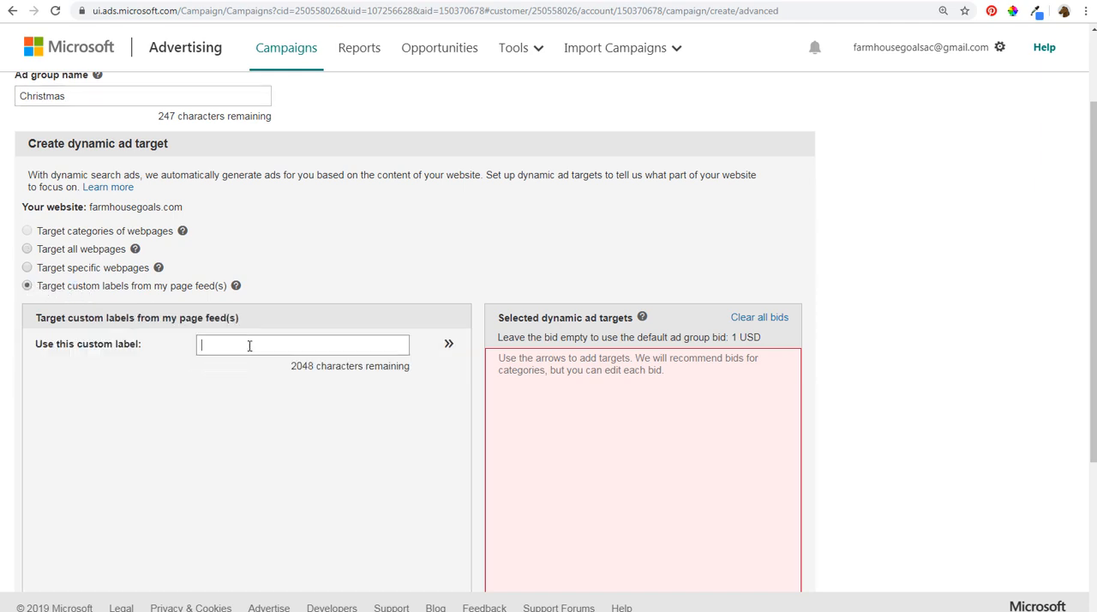
# - Switch to Sample Feed.csv in LibreOffice Calc and check the Christmas product page's URL and custom label
pyautogui.click(181, 611)
pyautogui.click(165, 566)
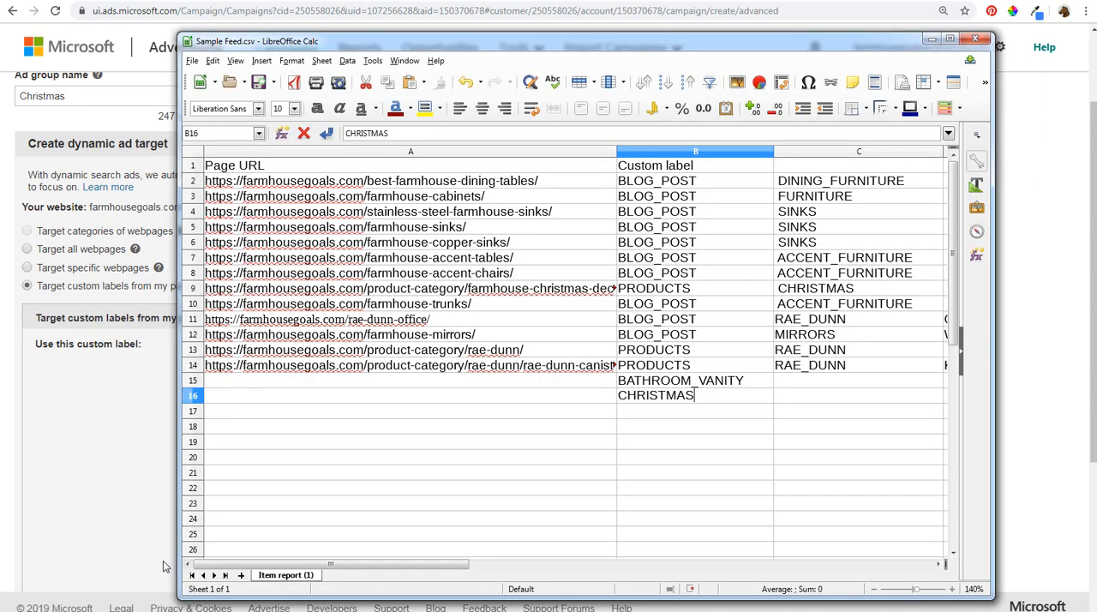
pyautogui.click(815, 291)
pyautogui.click(589, 296)
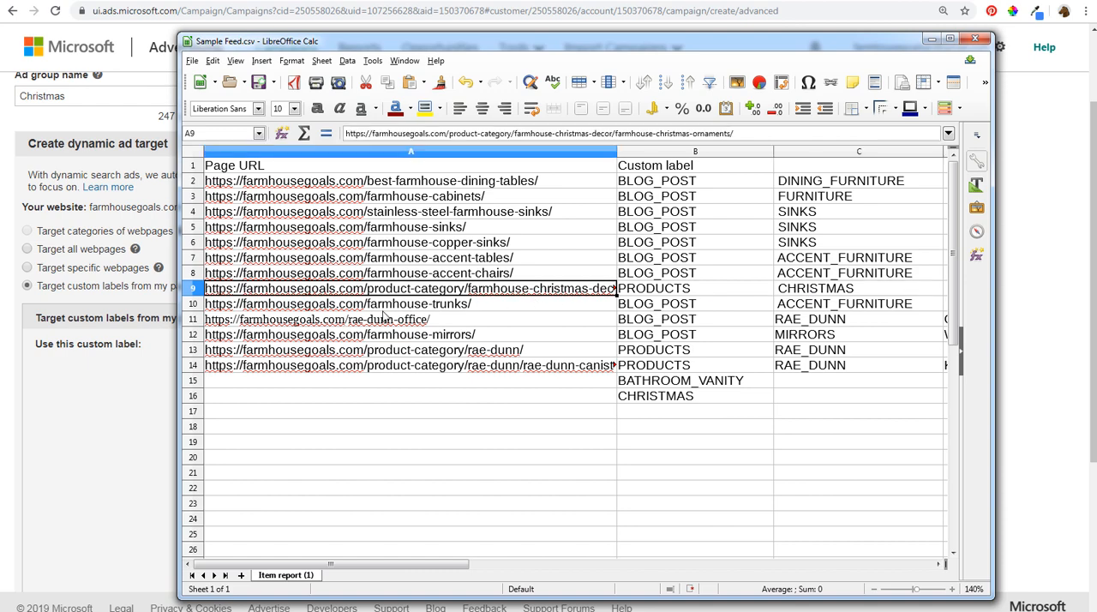
pyautogui.click(135, 430)
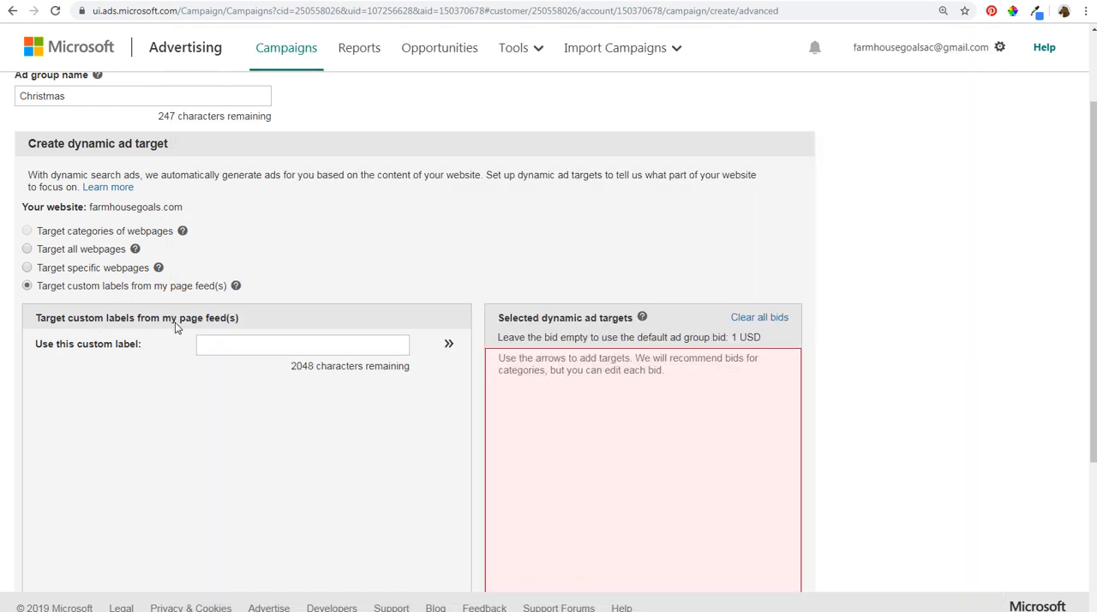
# - Add the custom label CHRISTMAS as a dynamic ad target, leaving its bid empty to use the ad group default
pyautogui.click(283, 347)
pyautogui.write('CHRISTMAS')
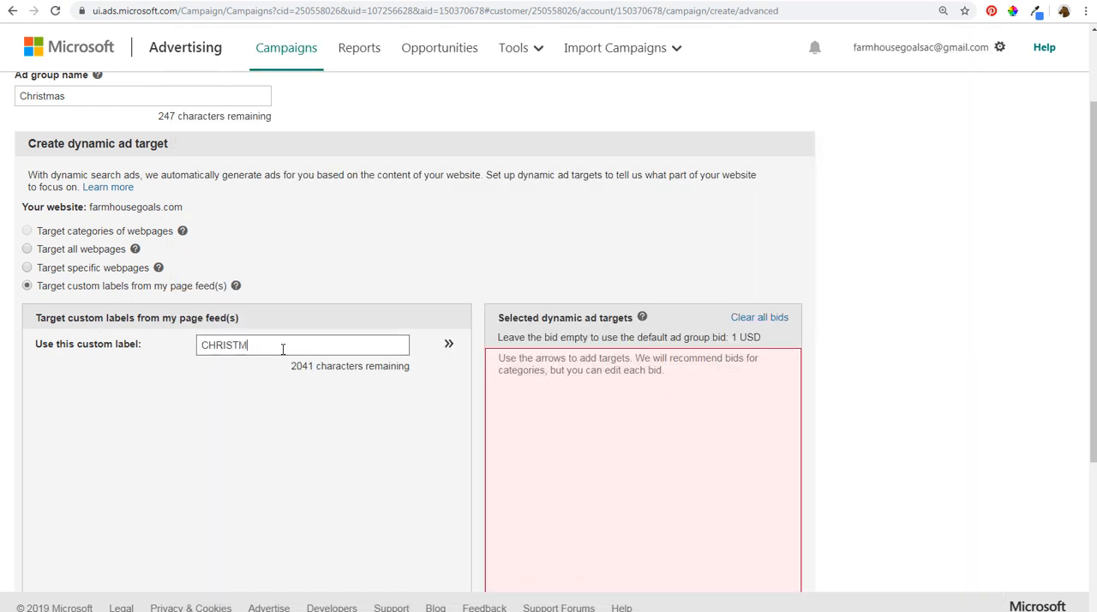
pyautogui.click(439, 343)
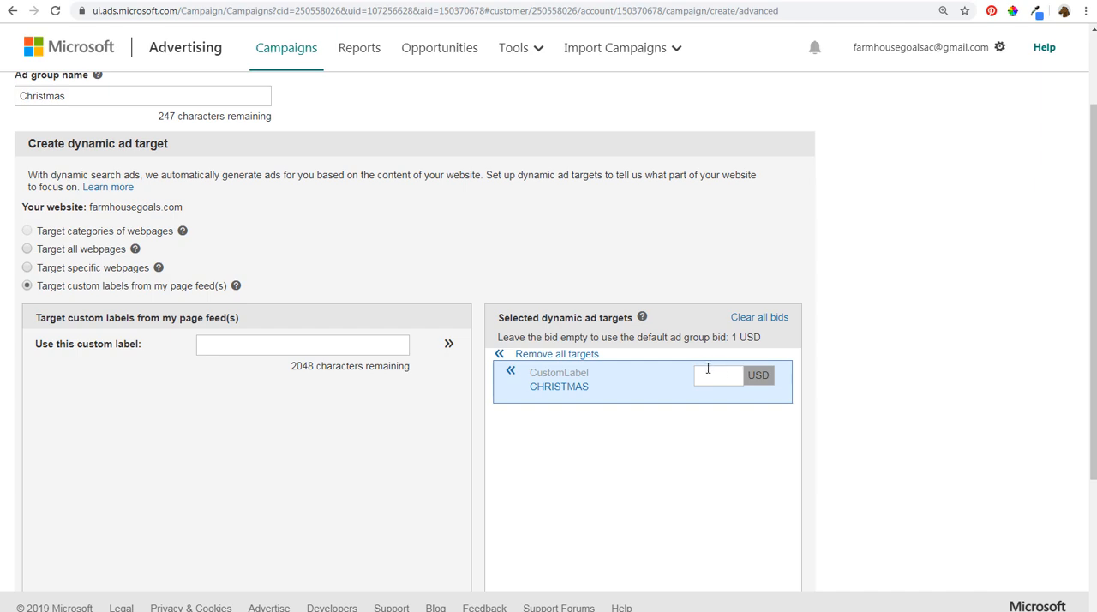
pyautogui.moveTo(527, 334); pyautogui.dragTo(699, 337)
pyautogui.click(730, 340)
pyautogui.click(734, 375)
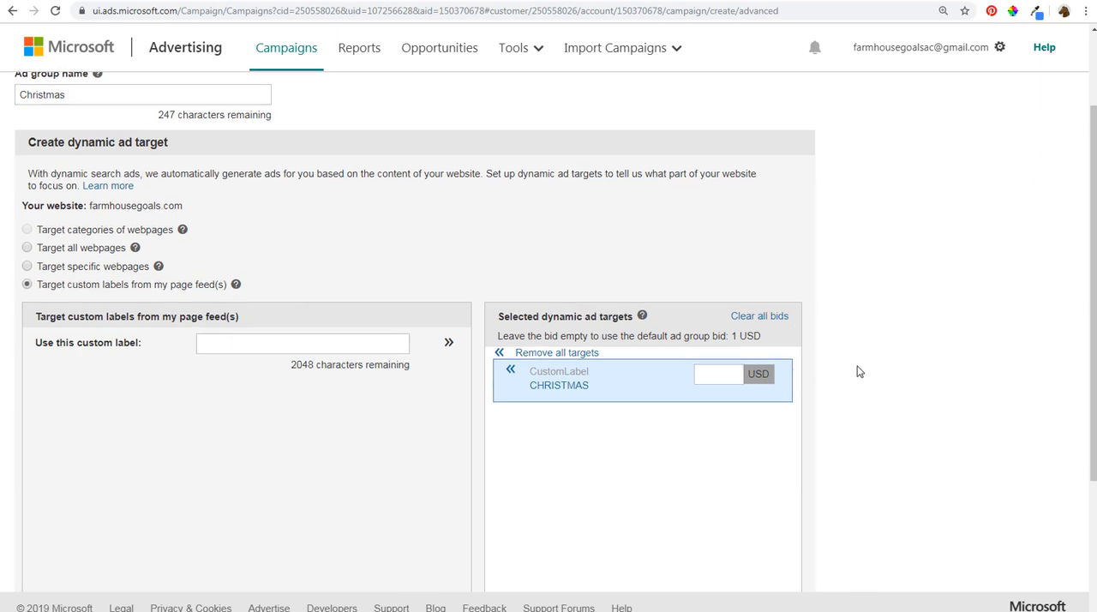
# - Add a second ad group named Sinks that targets custom labels from the page feed
pyautogui.scroll(-3, 858, 373)
pyautogui.click(114, 504)
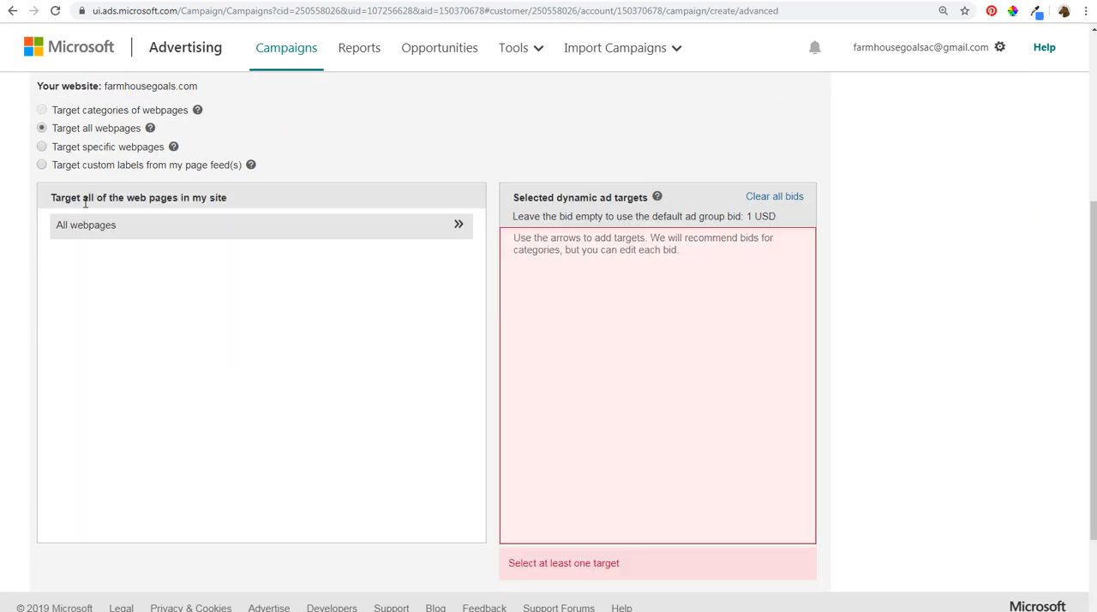
pyautogui.click(62, 166)
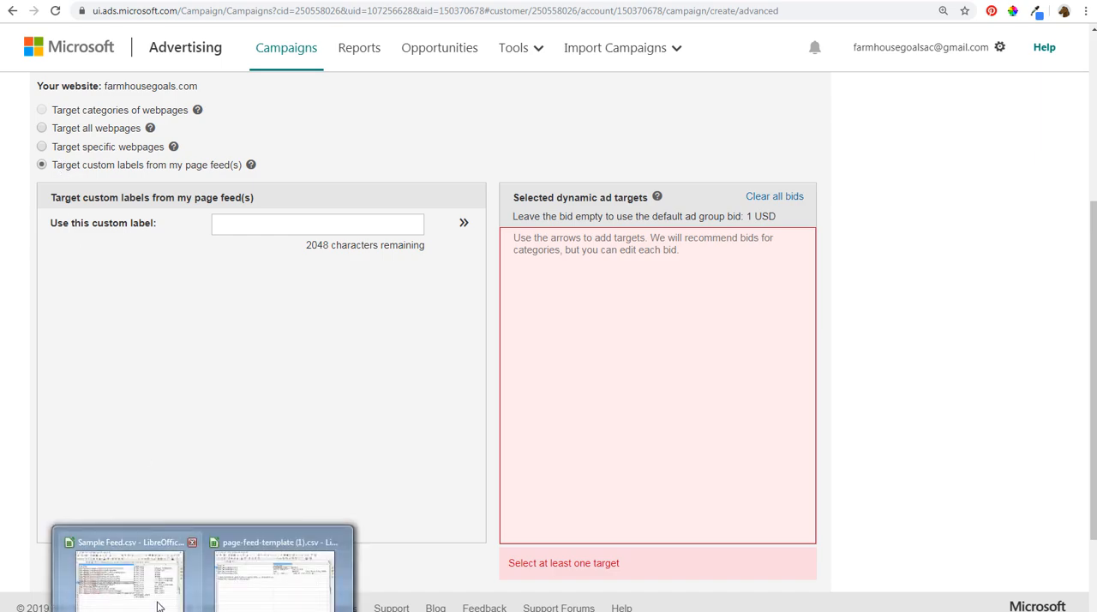
# - Check the sink pages' label in Sample Feed.csv in LibreOffice Calc and add SINKS as the ad group's custom label target
pyautogui.click(162, 600)
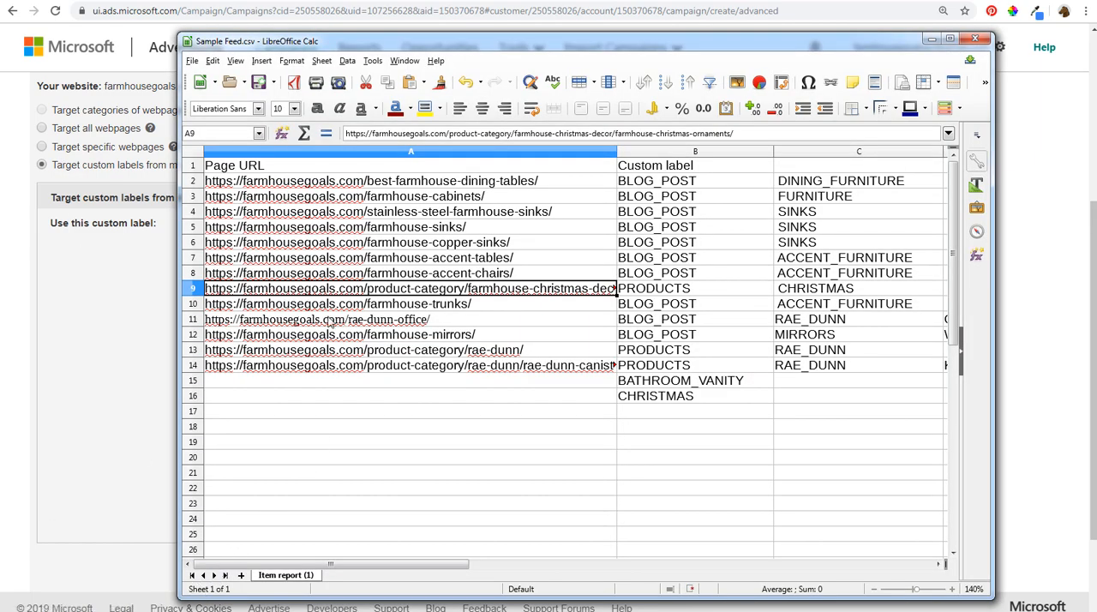
pyautogui.moveTo(398, 214); pyautogui.dragTo(804, 242)
pyautogui.click(79, 274)
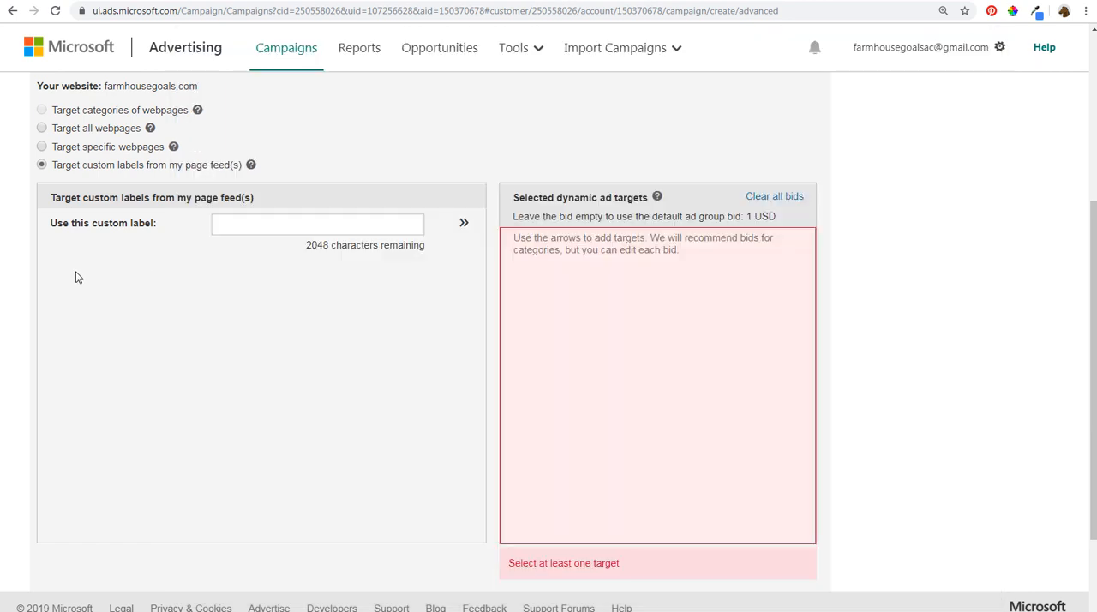
pyautogui.click(281, 227)
pyautogui.write('SINKS')
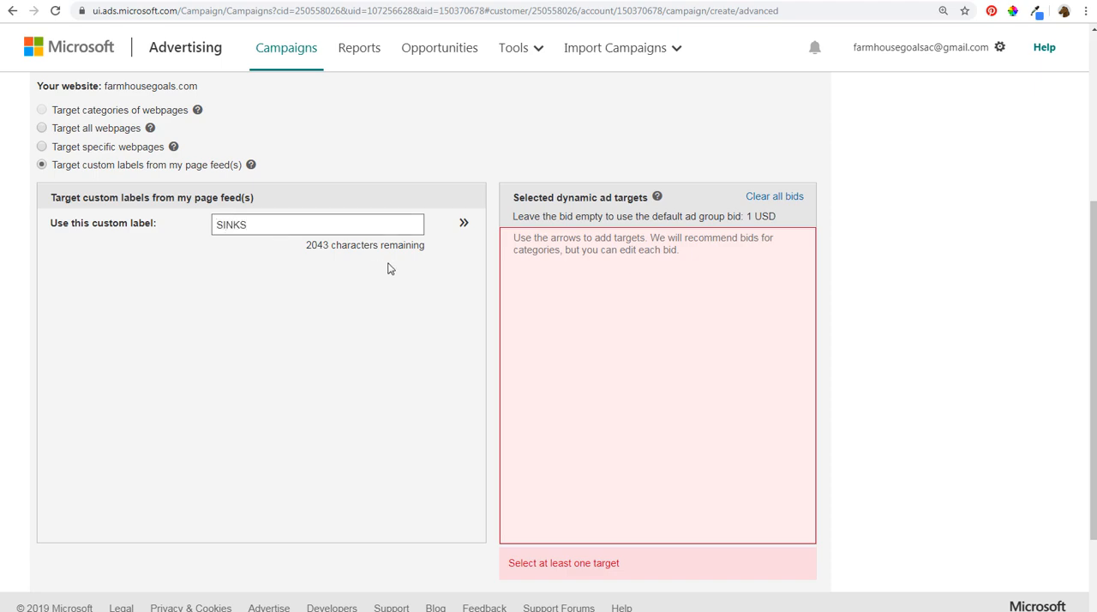
pyautogui.click(464, 226)
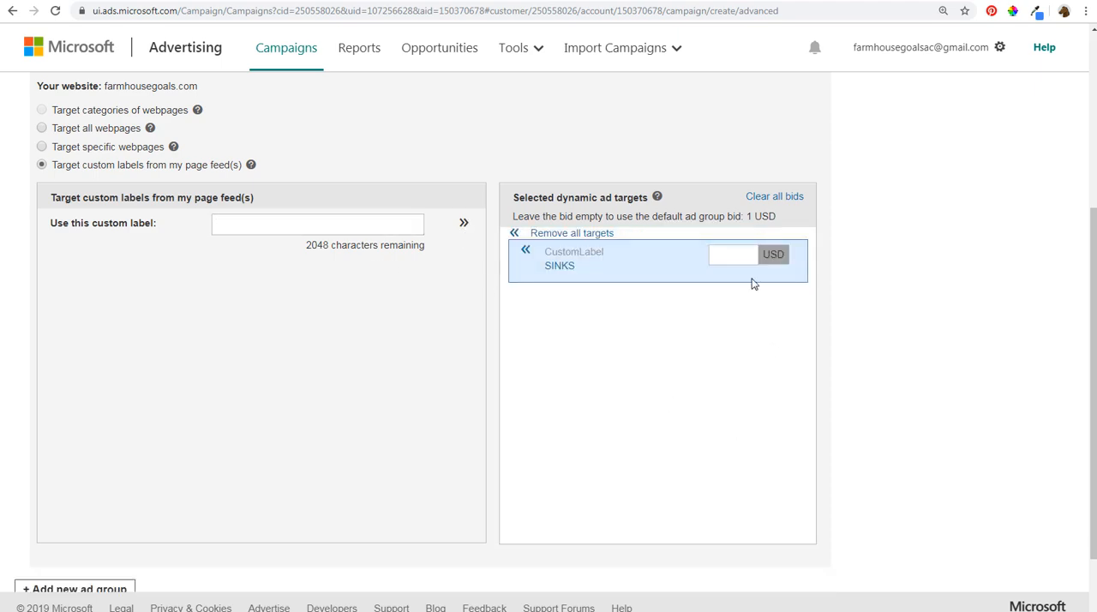
# - Add a third ad group named Vanity Lights
pyautogui.scroll(-2, 923, 334)
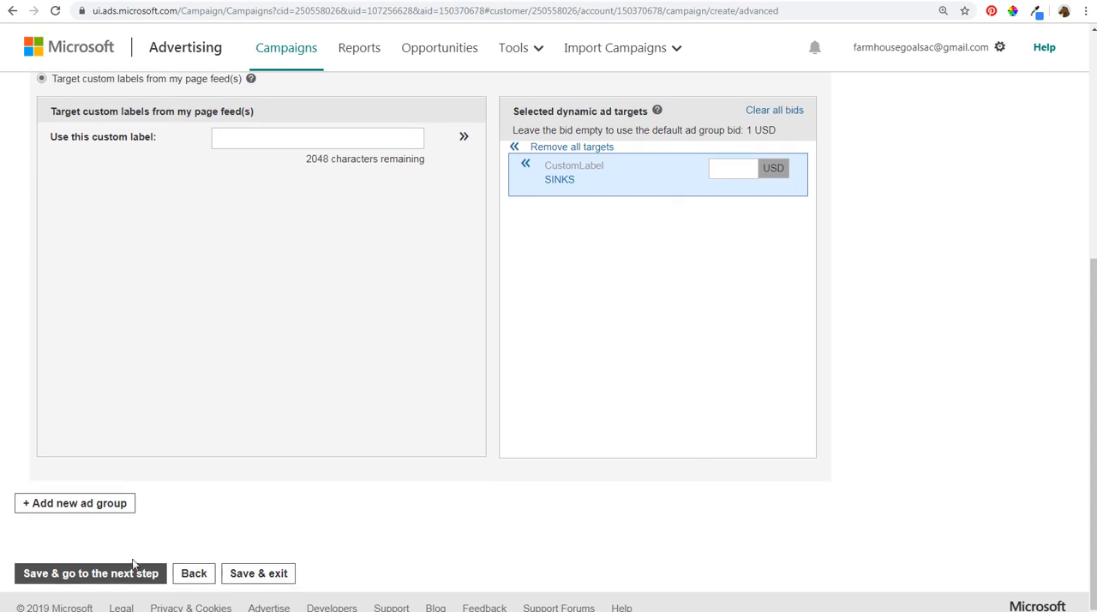
pyautogui.click(98, 517)
pyautogui.scroll(-8, 150, 463)
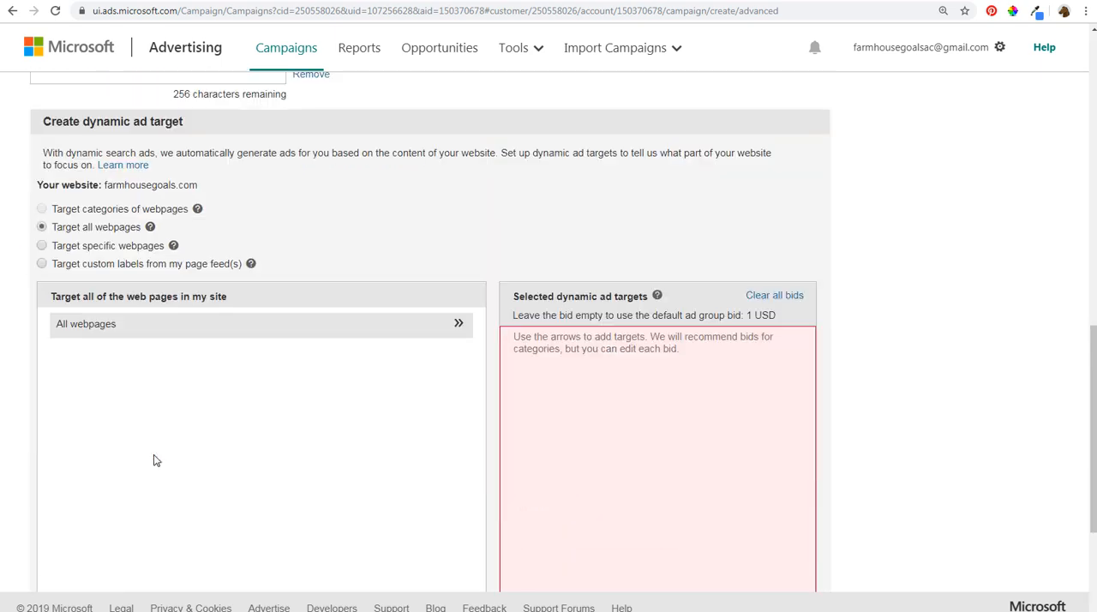
pyautogui.scroll(1, 154, 458)
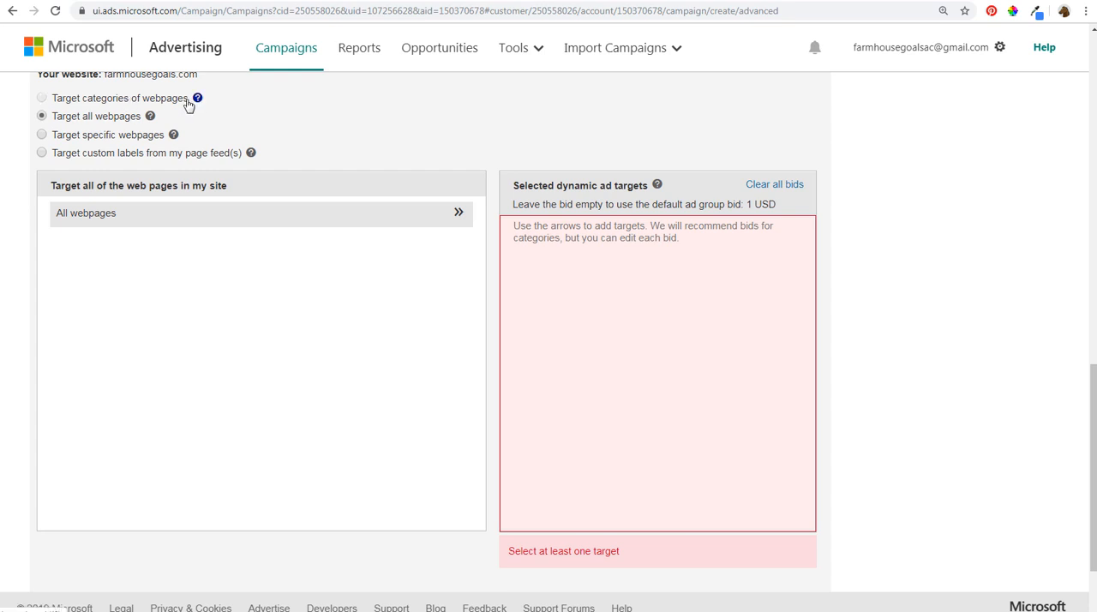
# - Try the All webpages target for Vanity Lights, remove it, and switch to targeting specific webpages by URL
pyautogui.click(459, 213)
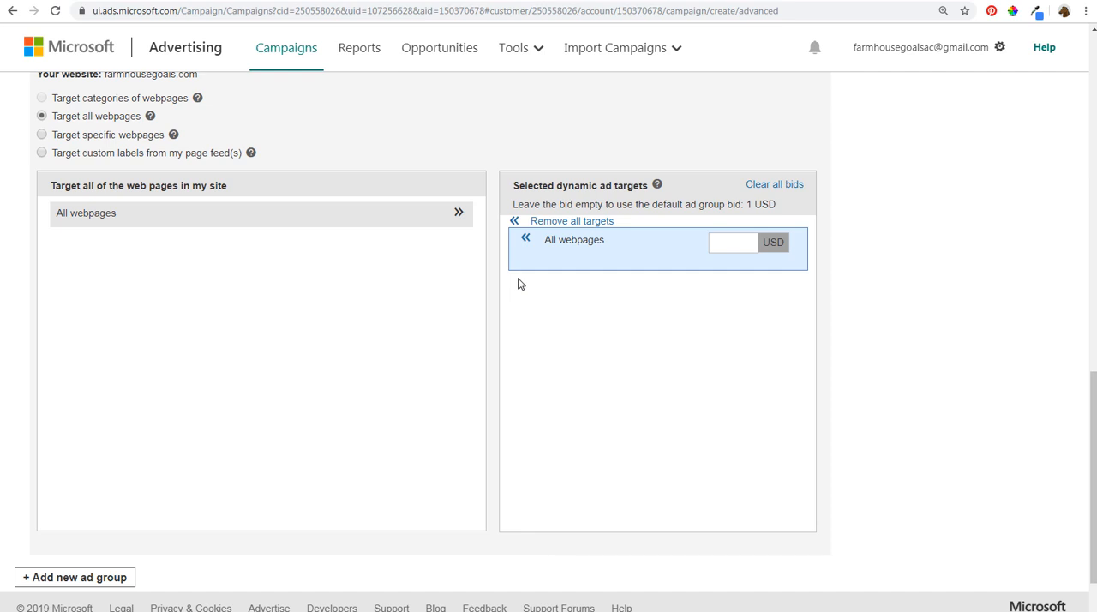
pyautogui.click(516, 223)
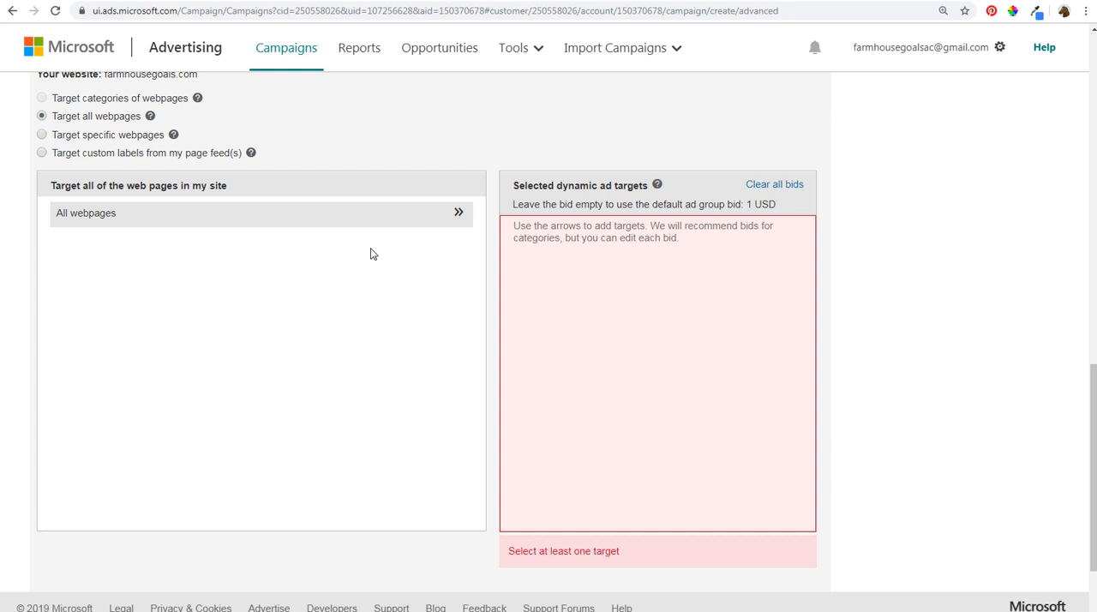
pyautogui.click(41, 134)
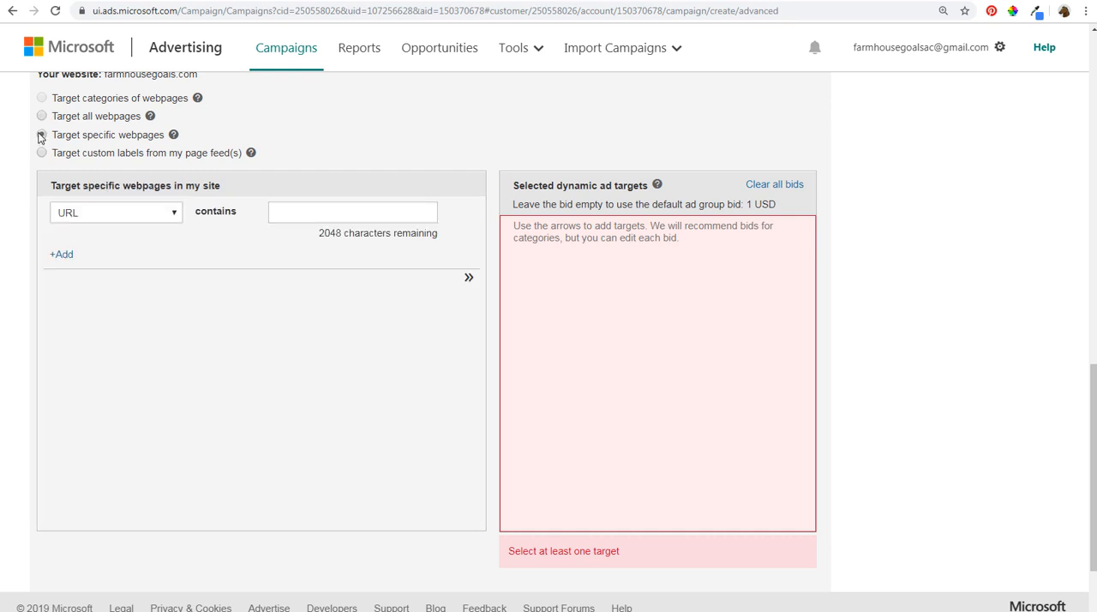
pyautogui.click(151, 215)
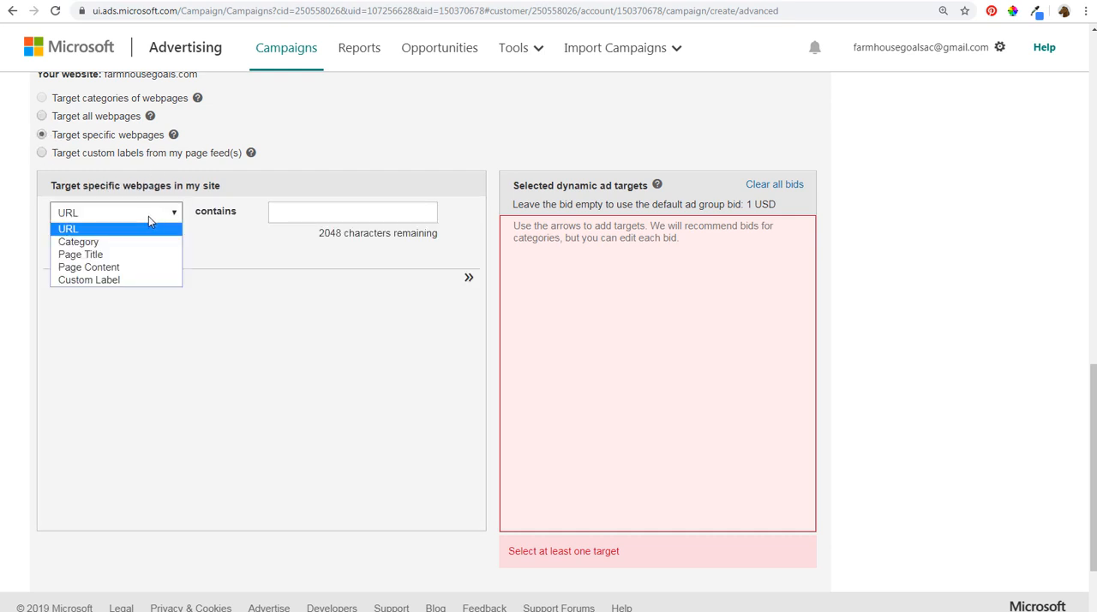
pyautogui.click(94, 229)
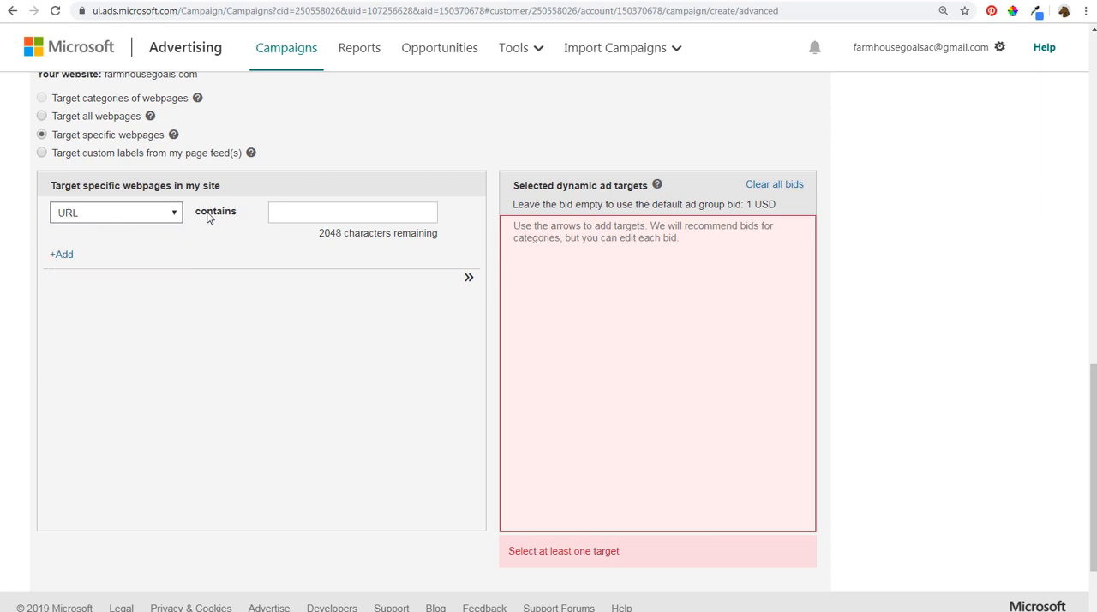
# - Copy the URL path of the bathroom vanity lights page and add "URL contains /farmhouse-bathroom-vanity-lights/" as a dynamic ad target
pyautogui.click(686, 0)
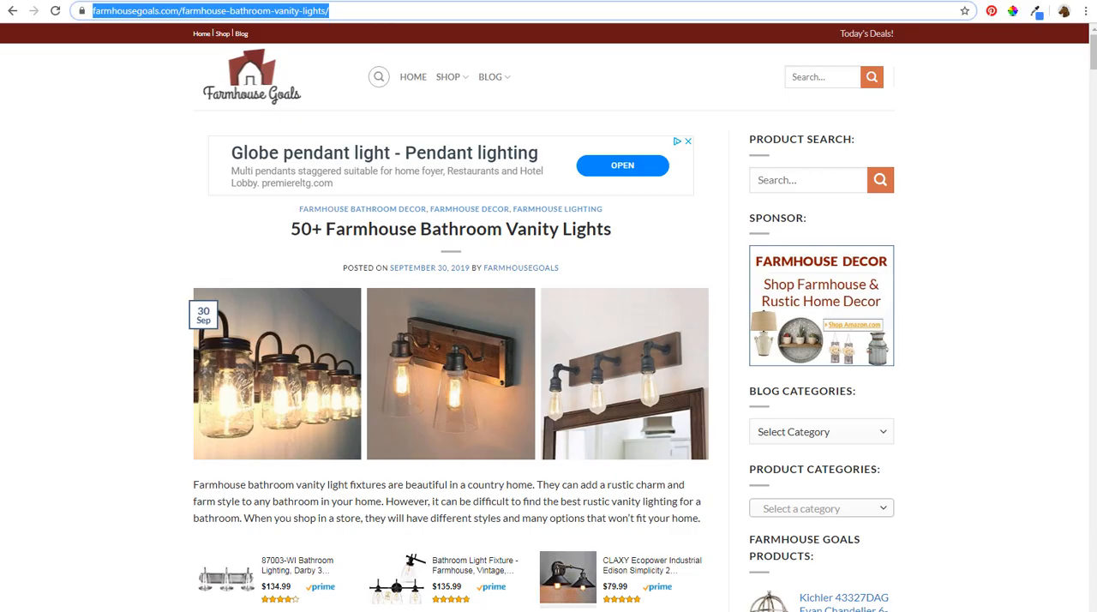
pyautogui.click(291, 11)
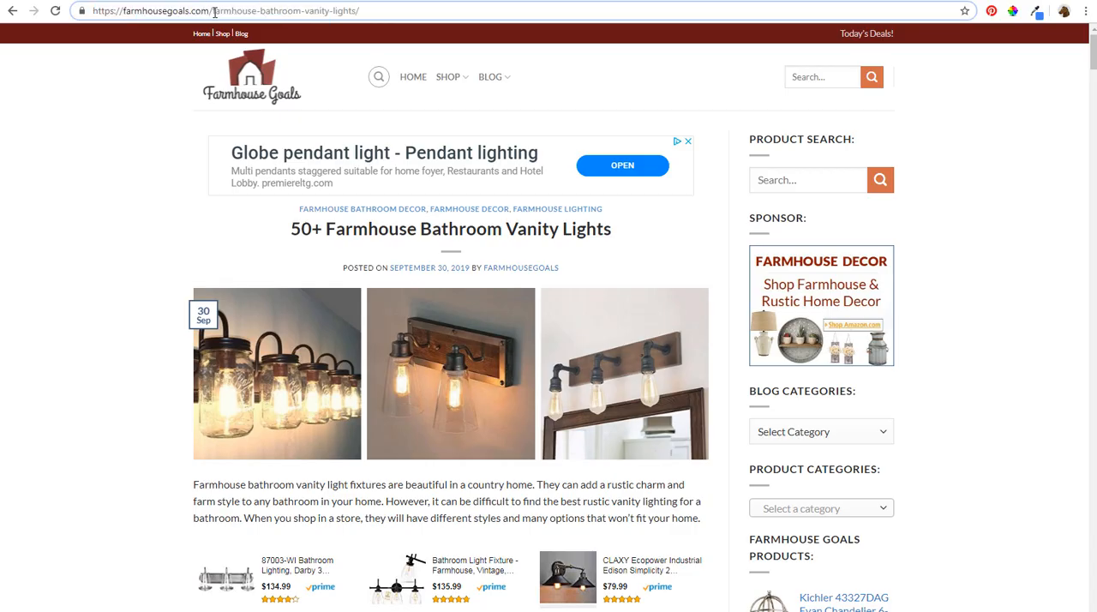
pyautogui.moveTo(211, 12); pyautogui.dragTo(369, 11)
pyautogui.hotkey('ctrl', 'c')
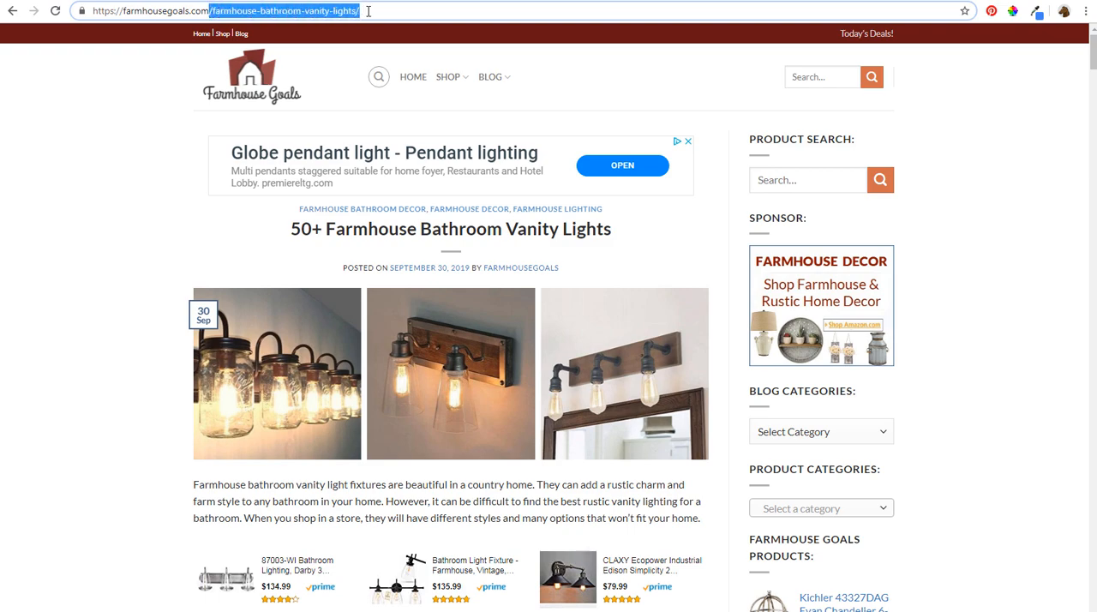
pyautogui.click(272, 0)
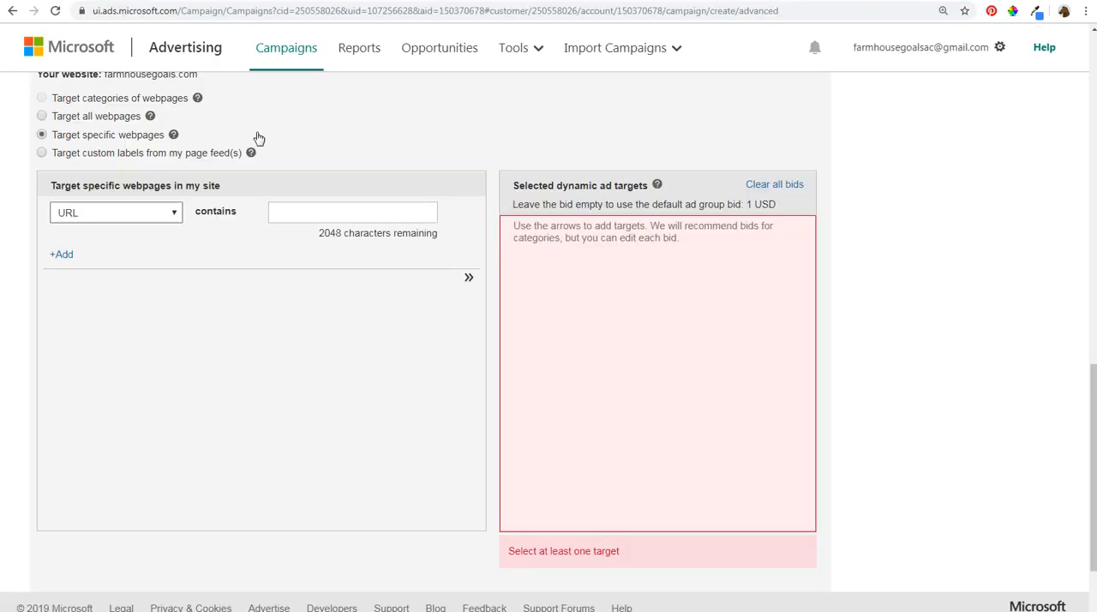
pyautogui.click(386, 221)
pyautogui.hotkey('ctrl', 'v')
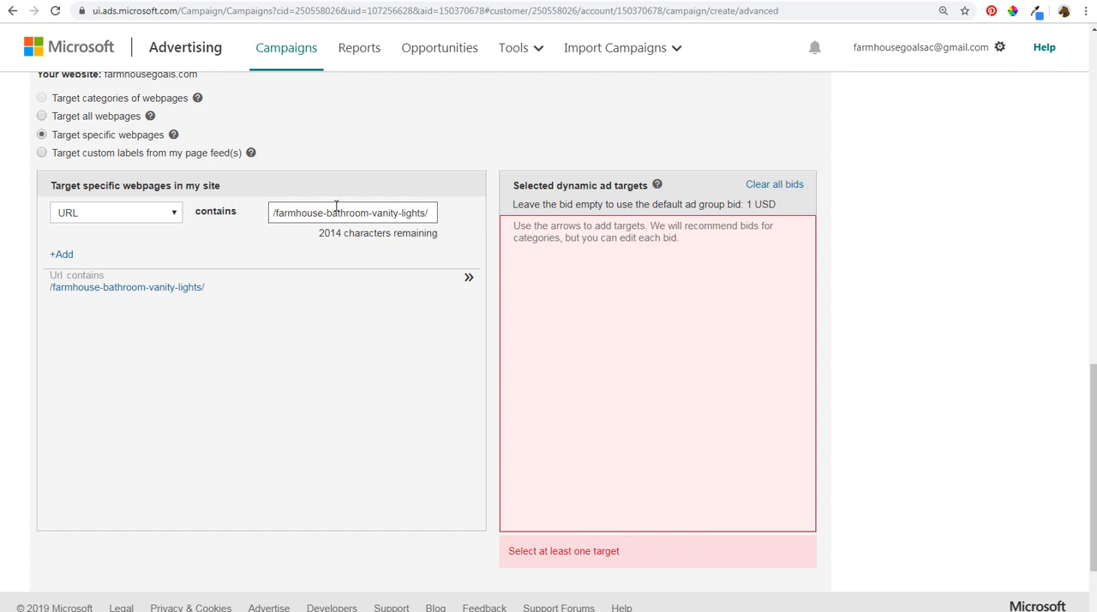
pyautogui.click(469, 280)
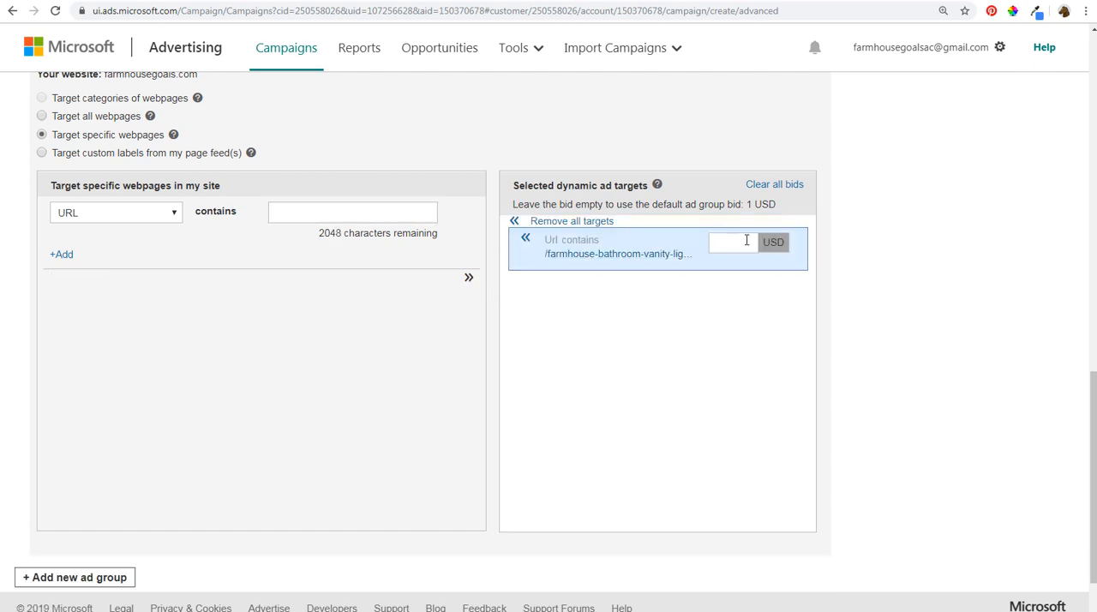
# - Save the ad groups with their dynamic targets and start creating an ad for the Christmas ad group
pyautogui.scroll(-2, 858, 257)
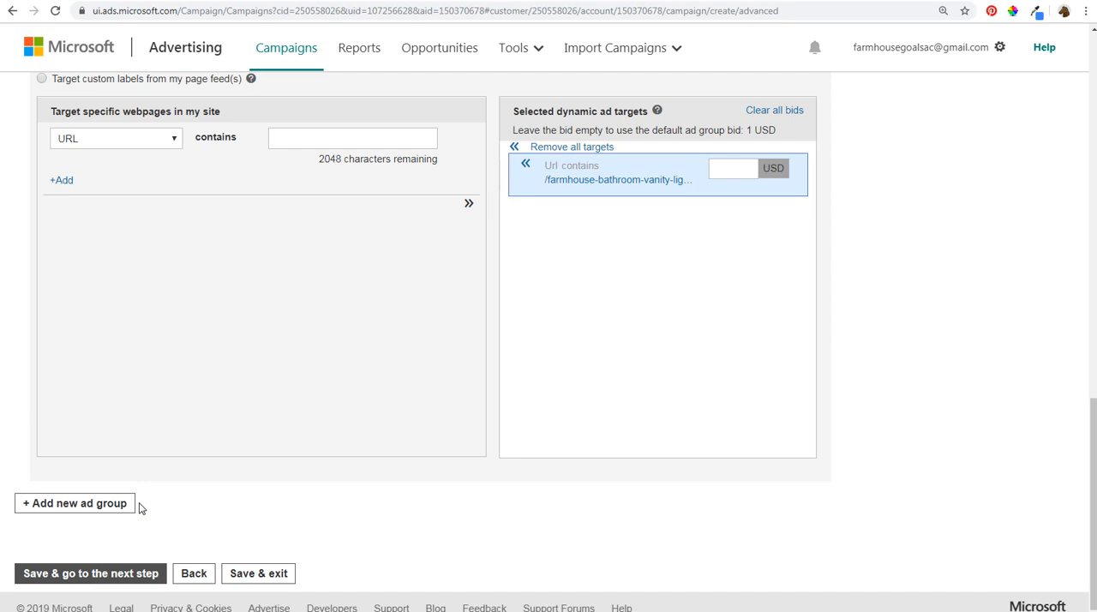
pyautogui.click(96, 574)
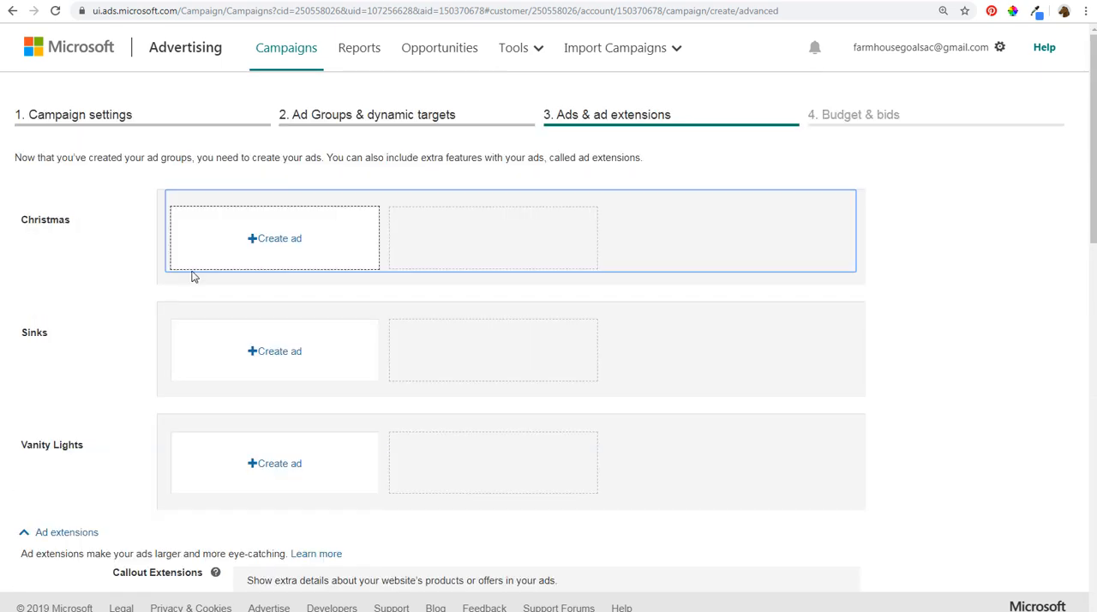
pyautogui.click(266, 242)
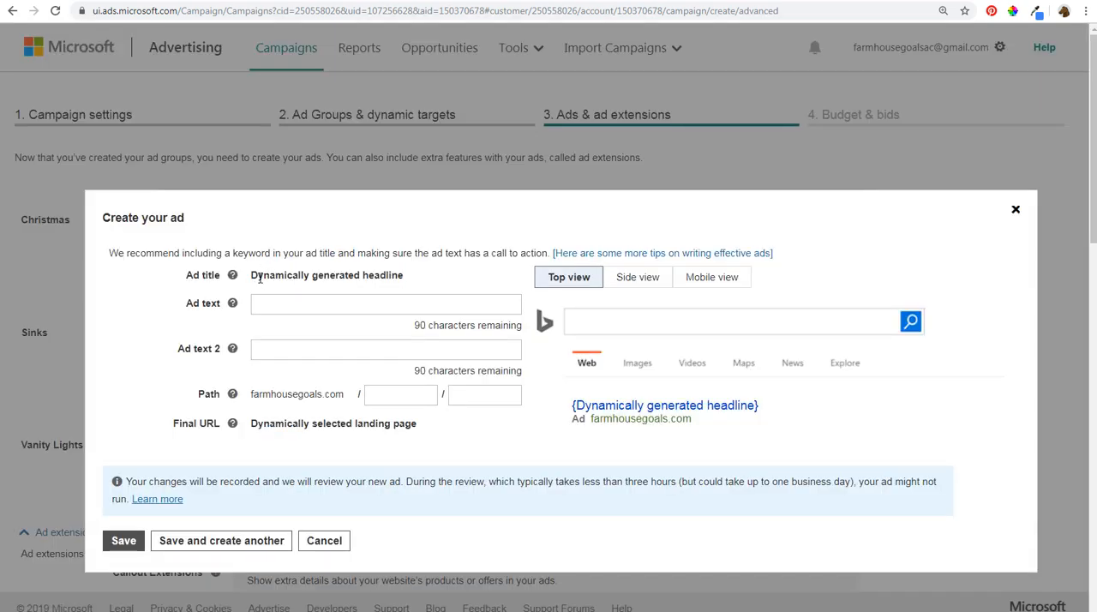
pyautogui.moveTo(251, 276); pyautogui.dragTo(381, 280)
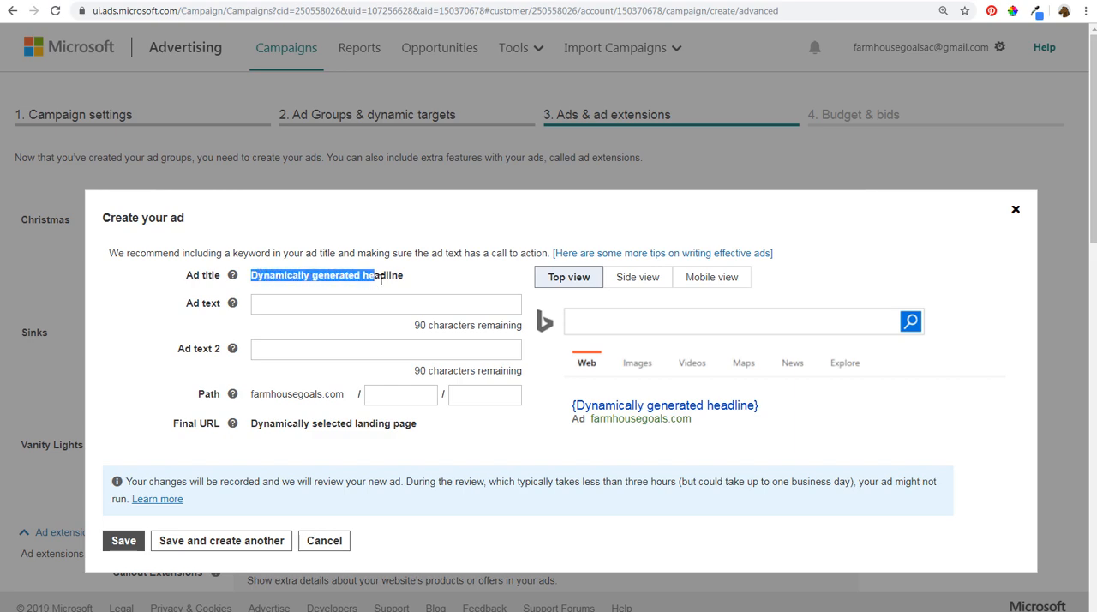
pyautogui.click(396, 279)
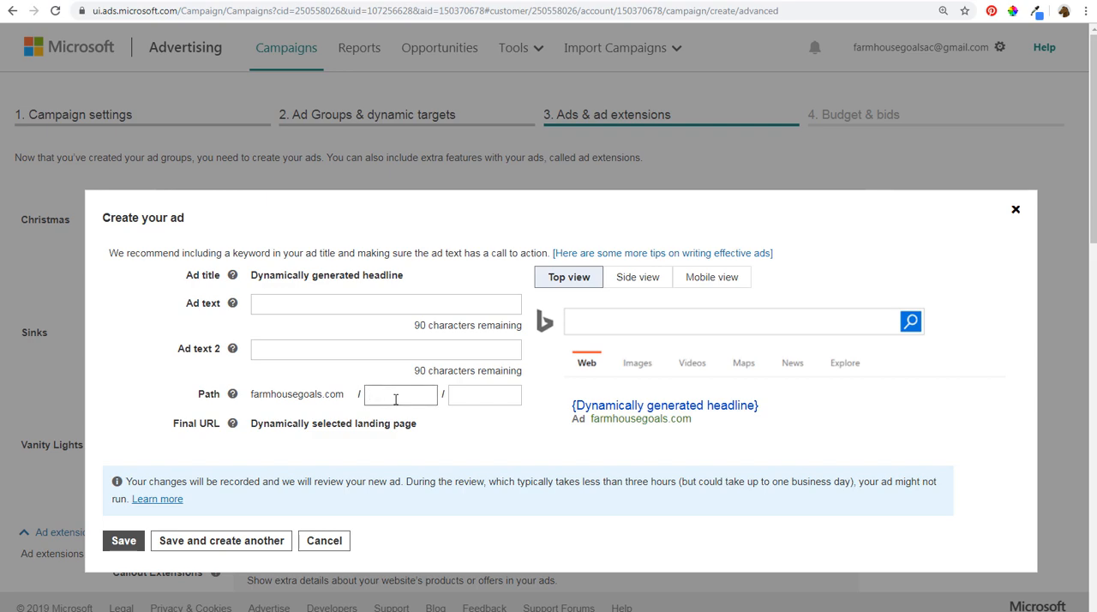
# - Set the ad's display path to farmhouse/christmas
pyautogui.write('christmas')
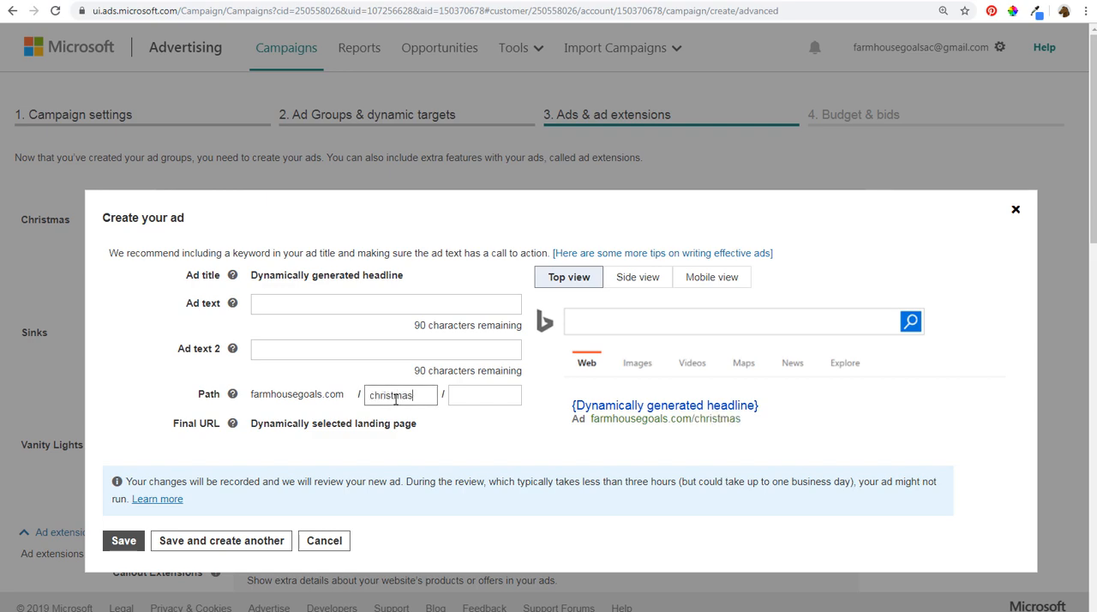
pyautogui.press('Tab')
pyautogui.click(396, 400)
pyautogui.doubleClick(395, 399)
pyautogui.write('farmhouse')
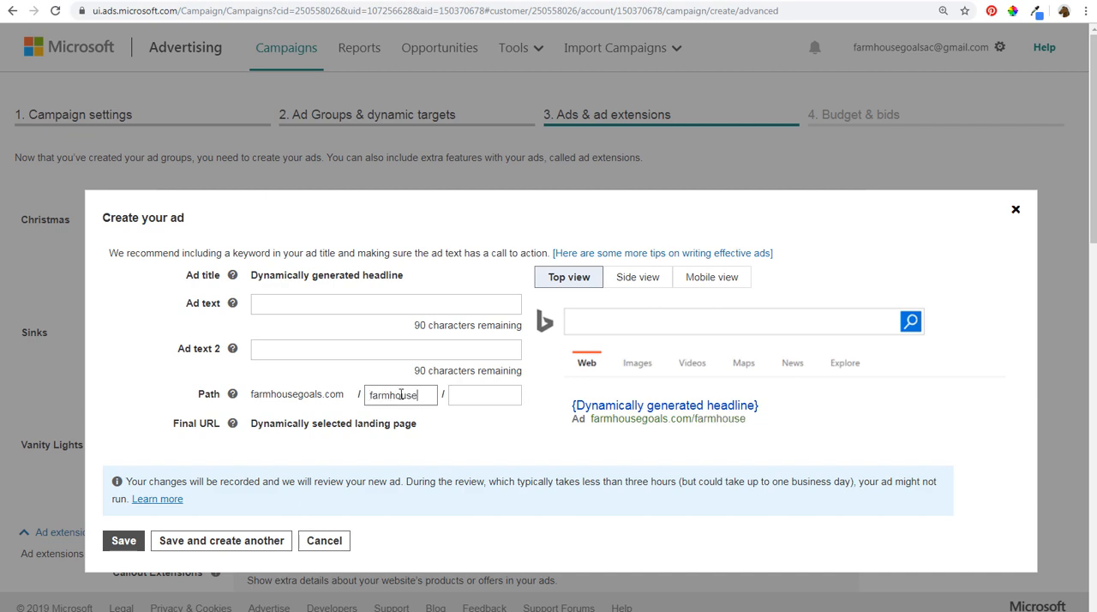
pyautogui.press('Tab')
pyautogui.write('christmas')
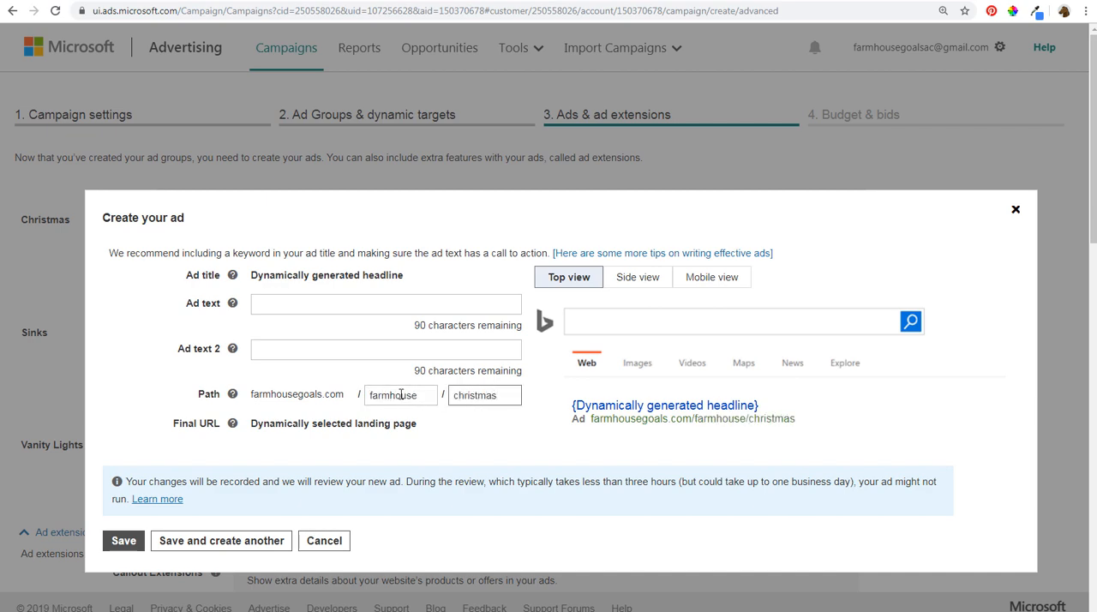
# - Save the ad with texts "Discover The Top-Rated Farmhouse Christmas Decor and Save This Holiday Season!" and "Your Holiday Should Be Filled With Farmhouse-Inspired Christmas Decorations."
pyautogui.click(324, 304)
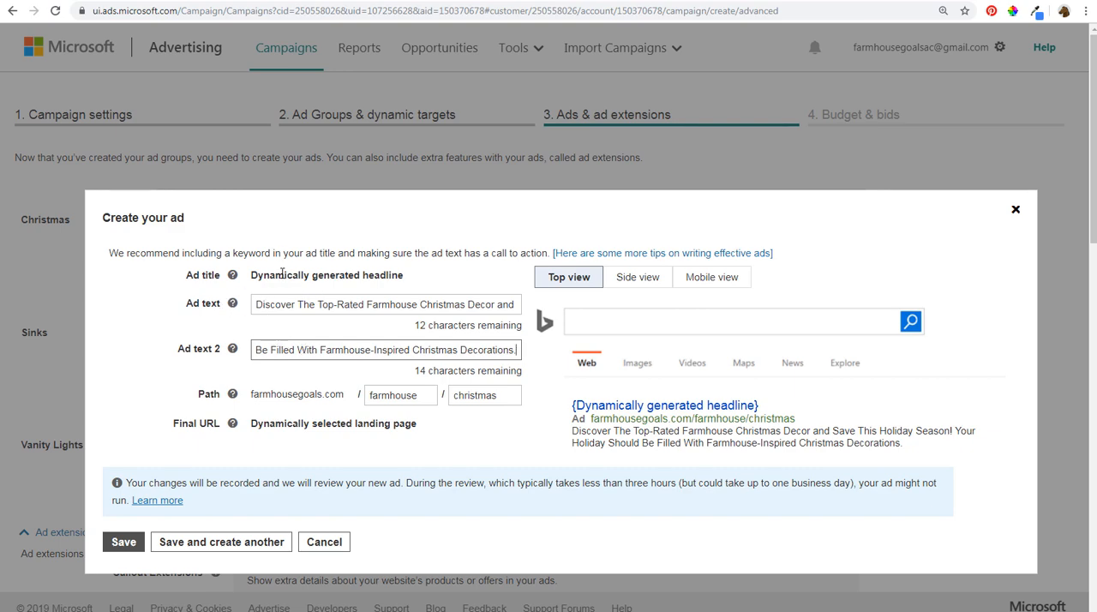
pyautogui.moveTo(283, 274); pyautogui.dragTo(387, 276)
pyautogui.click(363, 403)
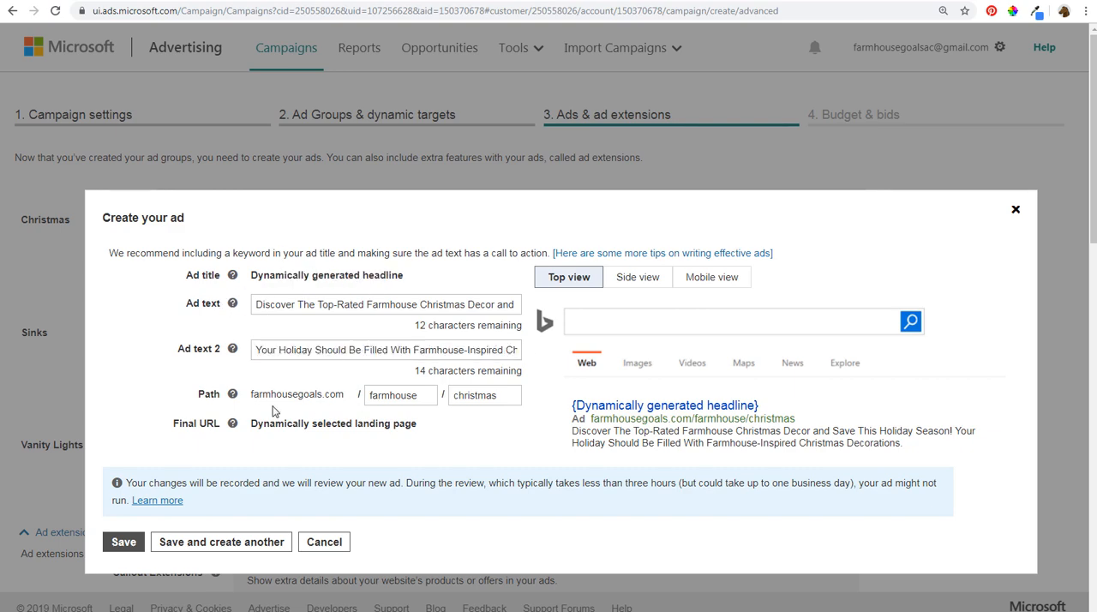
pyautogui.moveTo(271, 427); pyautogui.dragTo(401, 427)
pyautogui.click(123, 542)
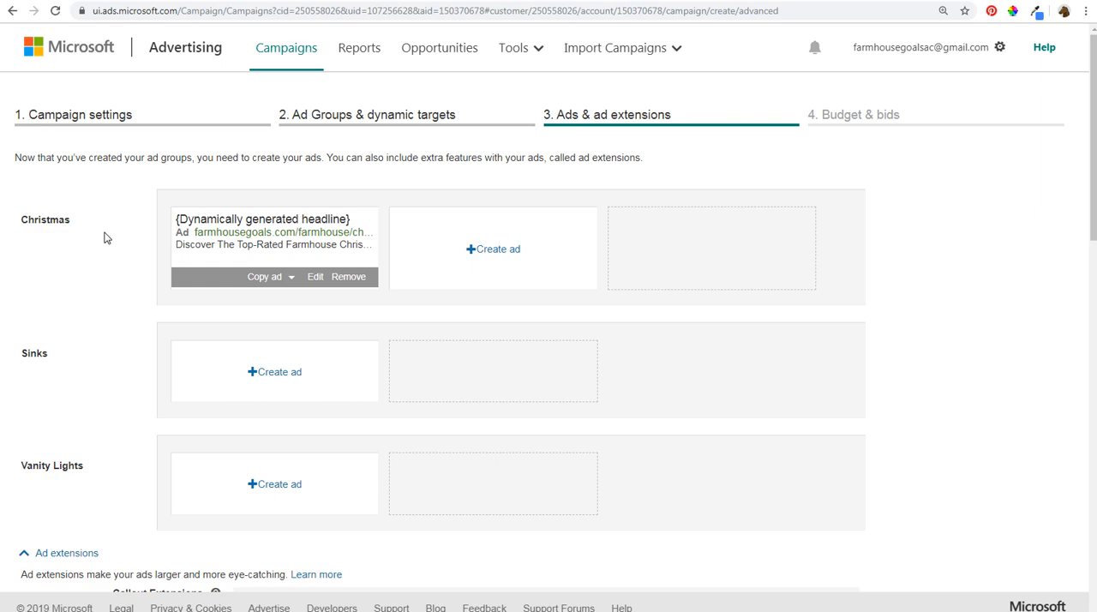
# - Look through the available ad extensions, add none, and continue to the budget and bids settings
pyautogui.scroll(-3, 99, 246)
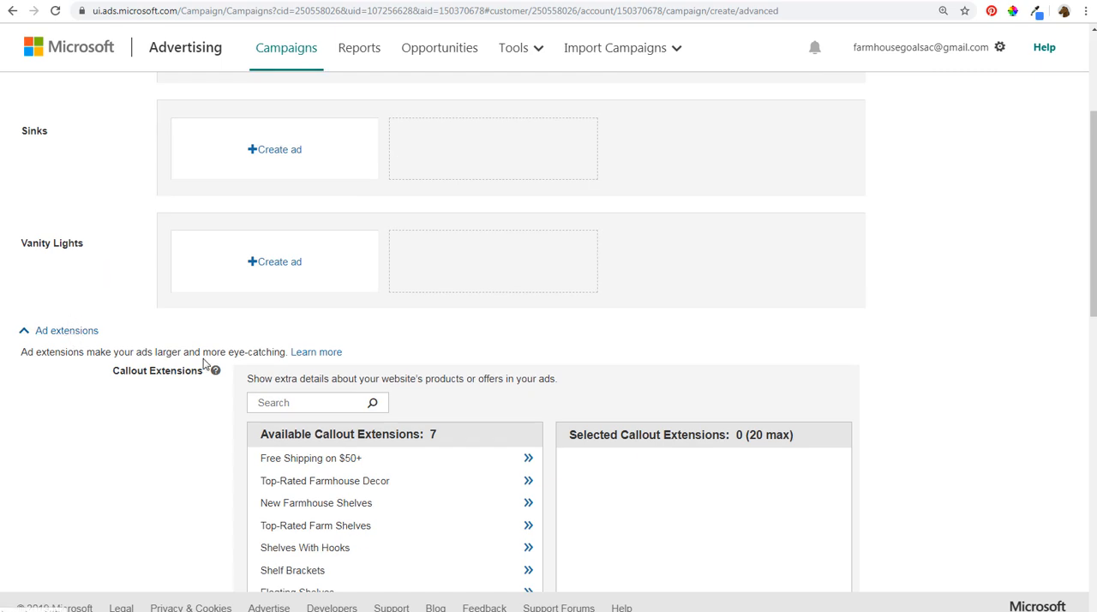
pyautogui.scroll(-2, 201, 363)
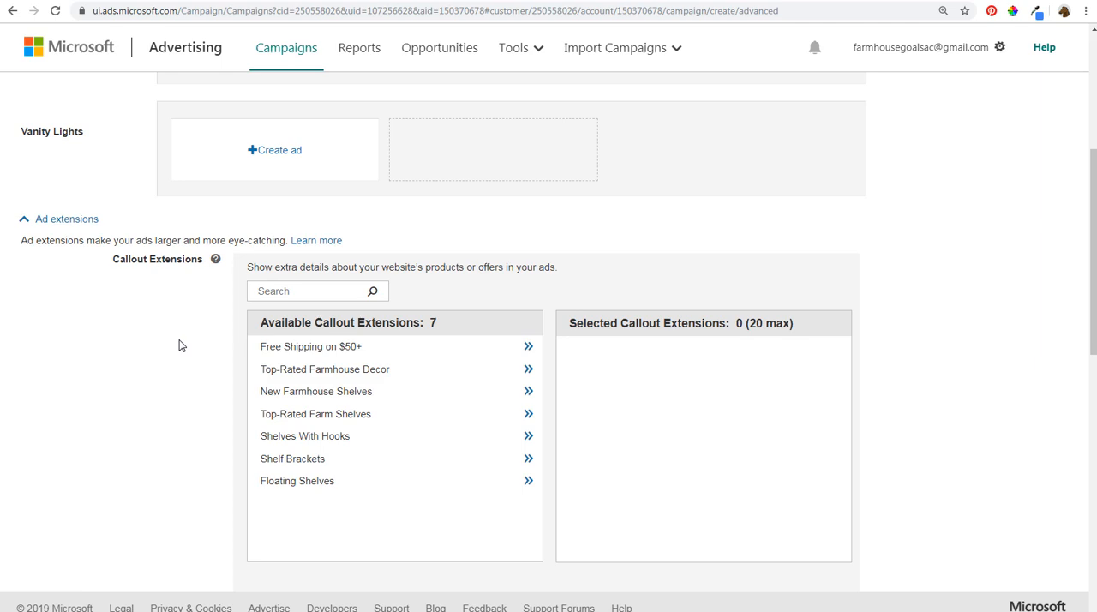
pyautogui.scroll(-1, 182, 345)
pyautogui.scroll(-1, 194, 409)
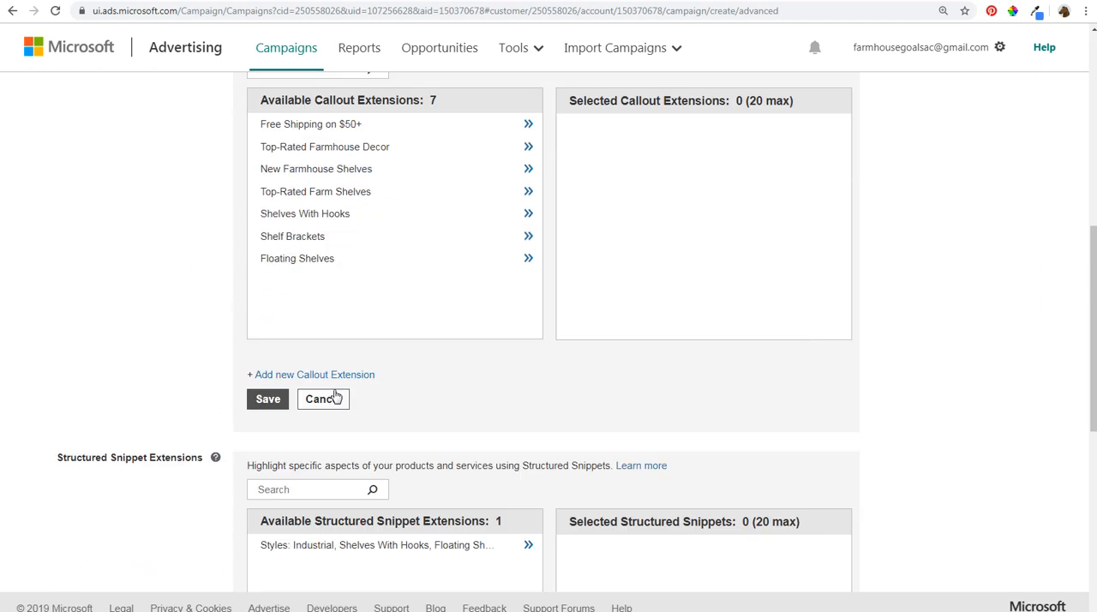
pyautogui.scroll(-5, 146, 387)
pyautogui.scroll(-1, 165, 399)
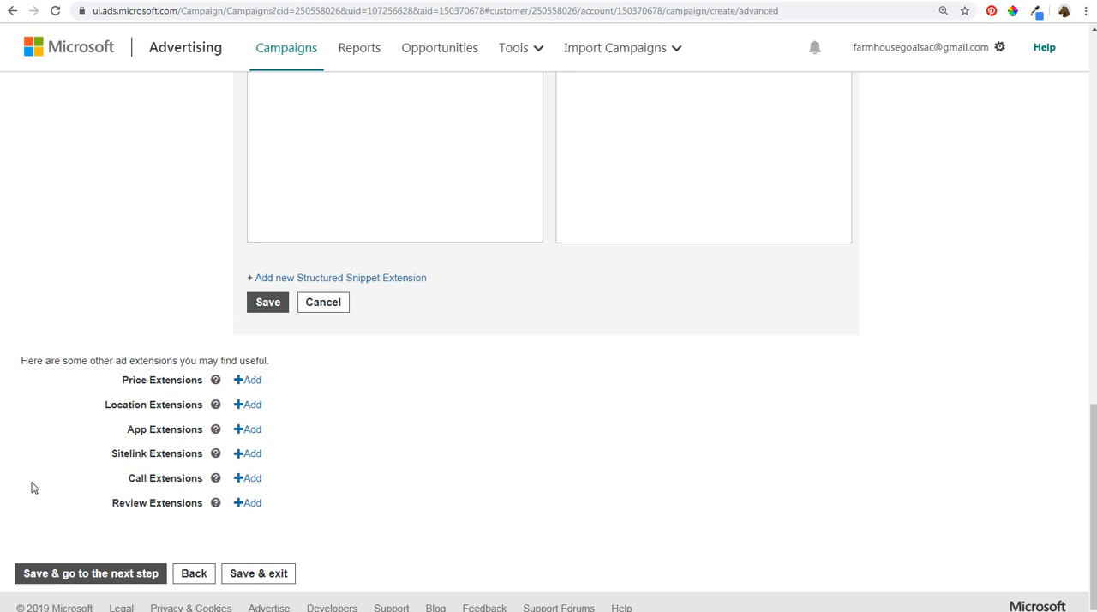
pyautogui.click(59, 575)
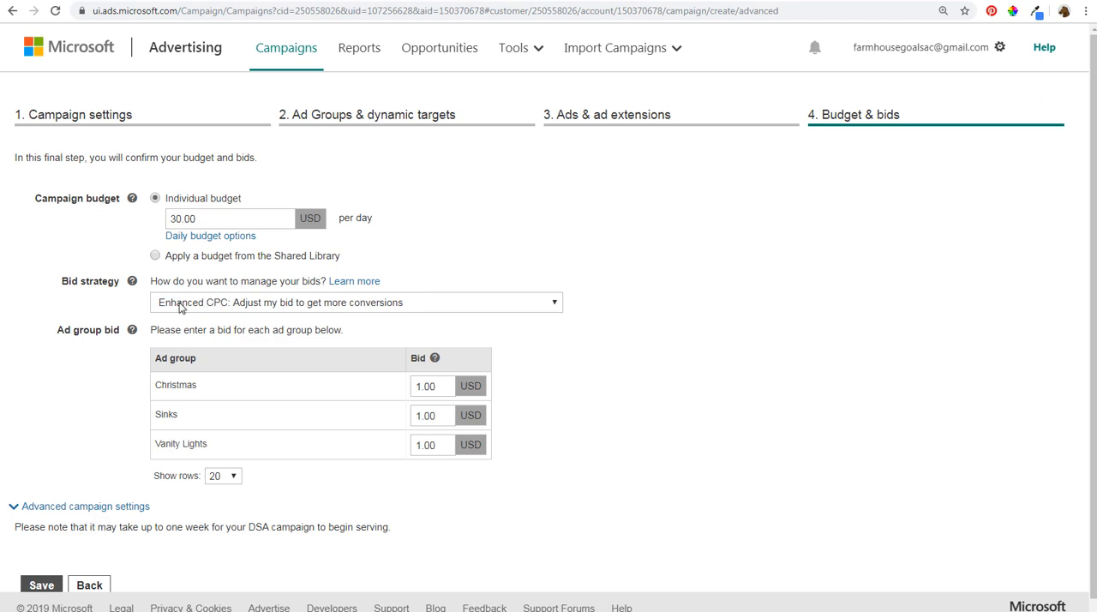
# - Keep the Enhanced CPC bid strategy, save the campaign and dismiss the creation notice
pyautogui.click(211, 308)
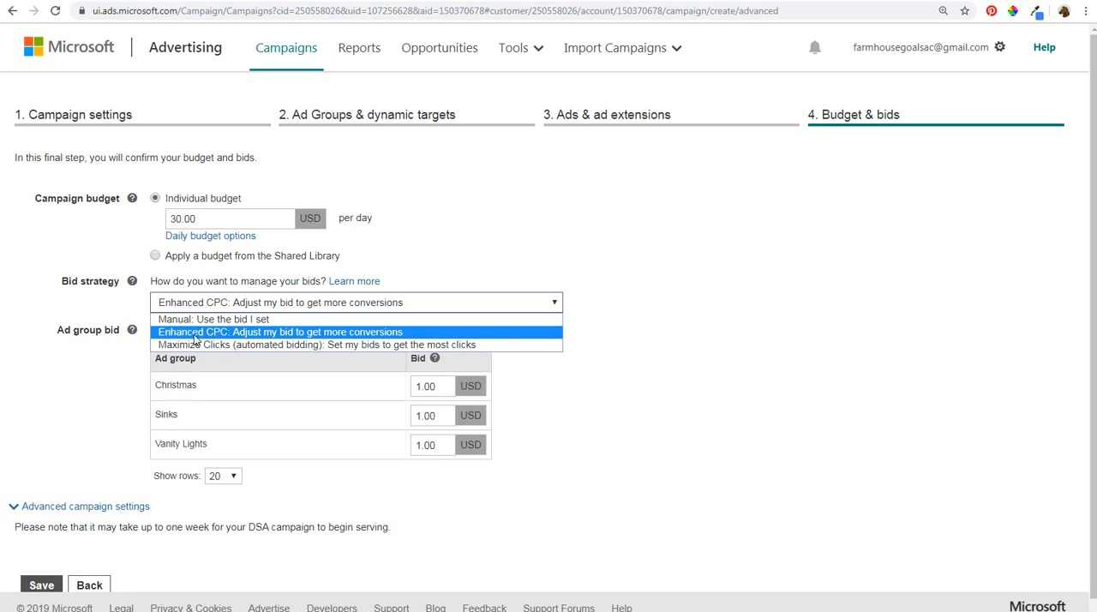
pyautogui.click(249, 334)
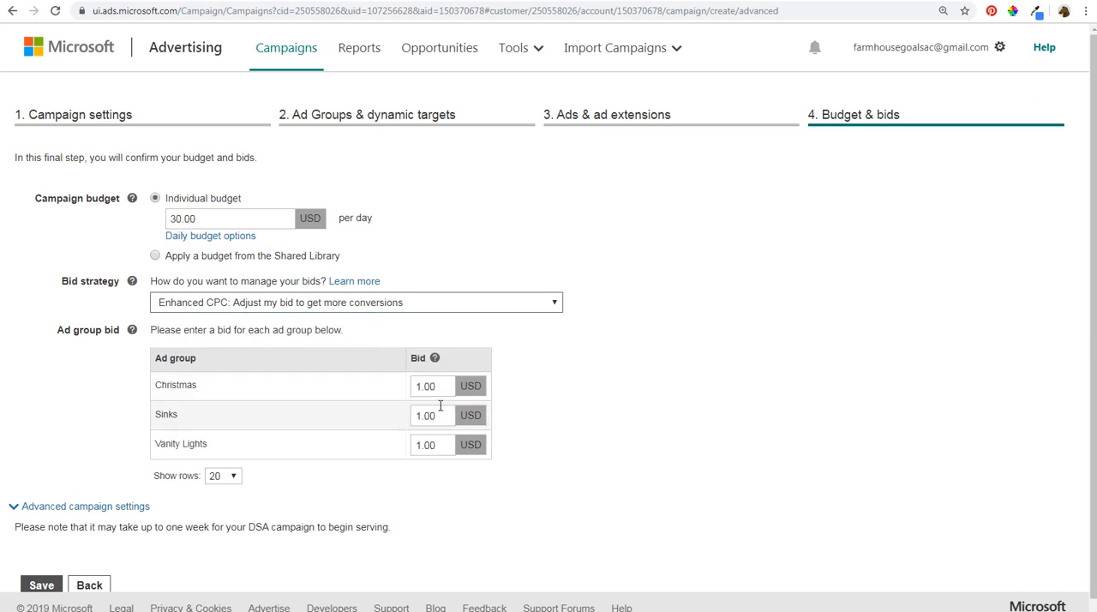
pyautogui.scroll(-1, 651, 389)
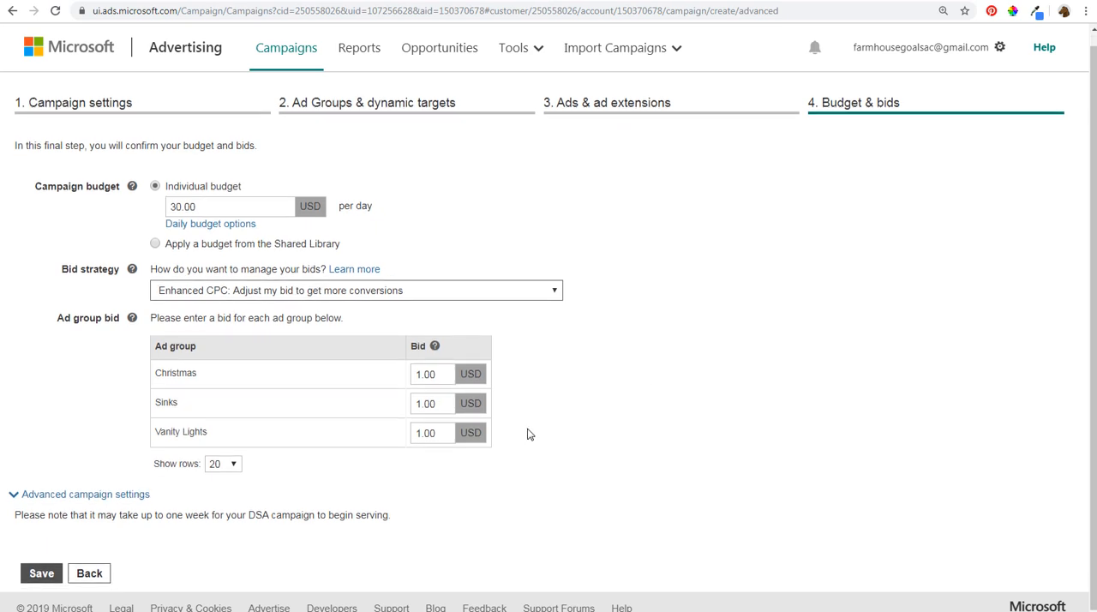
pyautogui.click(47, 573)
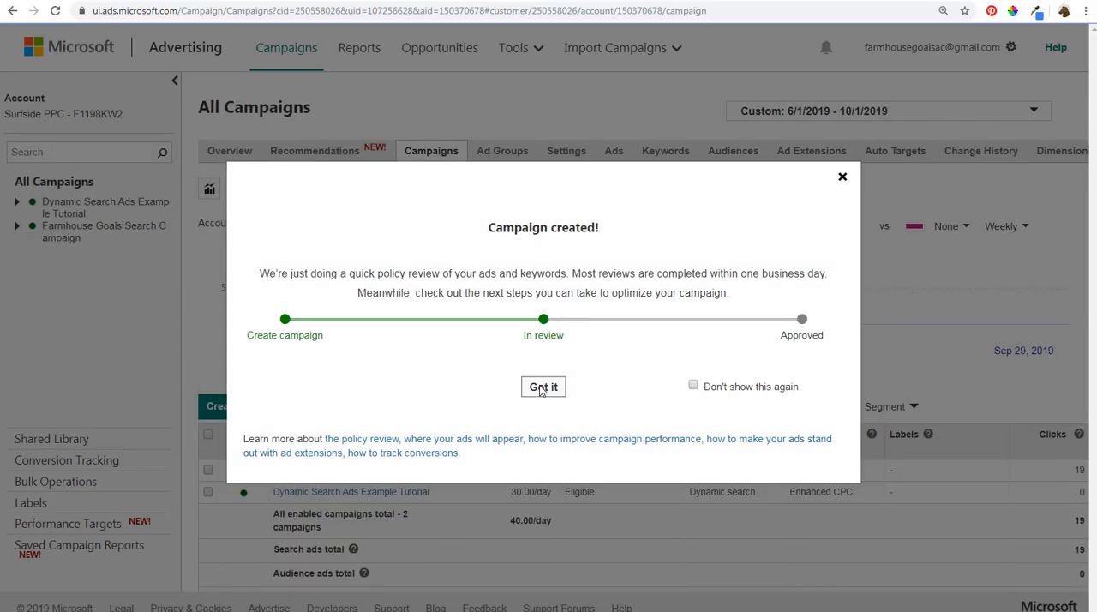
pyautogui.click(541, 387)
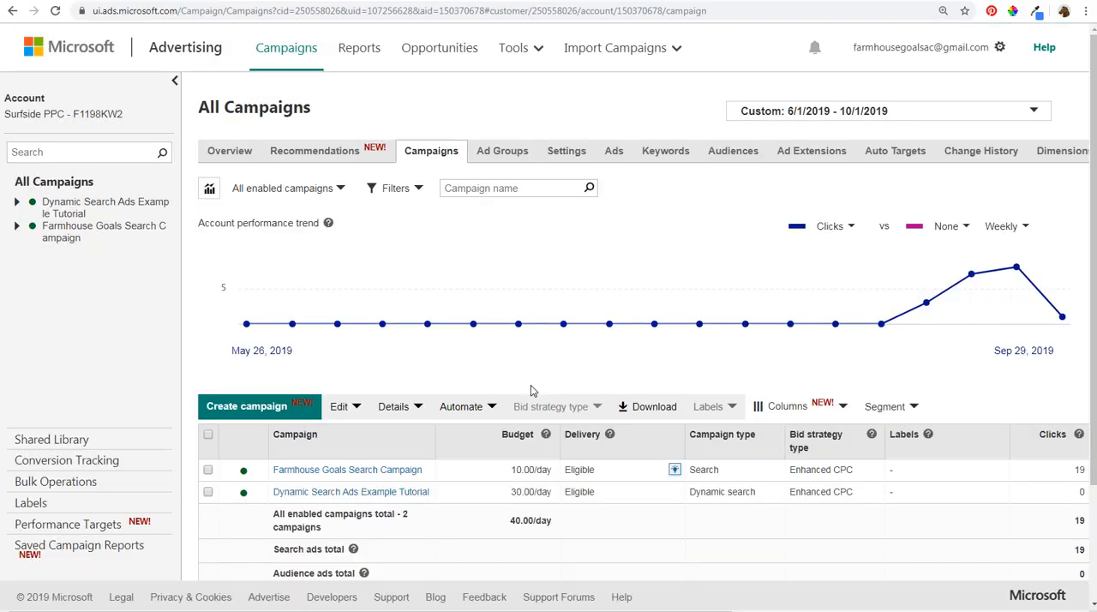
# - Switch to the farmhousegoals.com Rae Dunn Pottery category page and examine its description and product subcategories
pyautogui.moveTo(316, 470); pyautogui.dragTo(305, 504)
pyautogui.click(310, 511)
pyautogui.click(616, 1)
pyautogui.scroll(2, 992, 362)
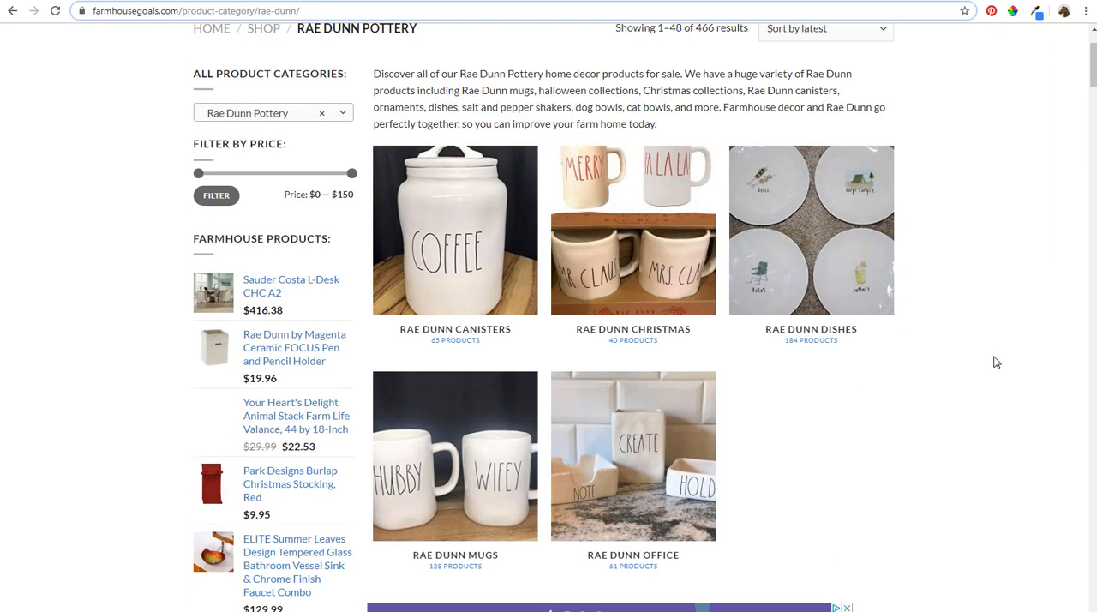
pyautogui.scroll(1, 406, 109)
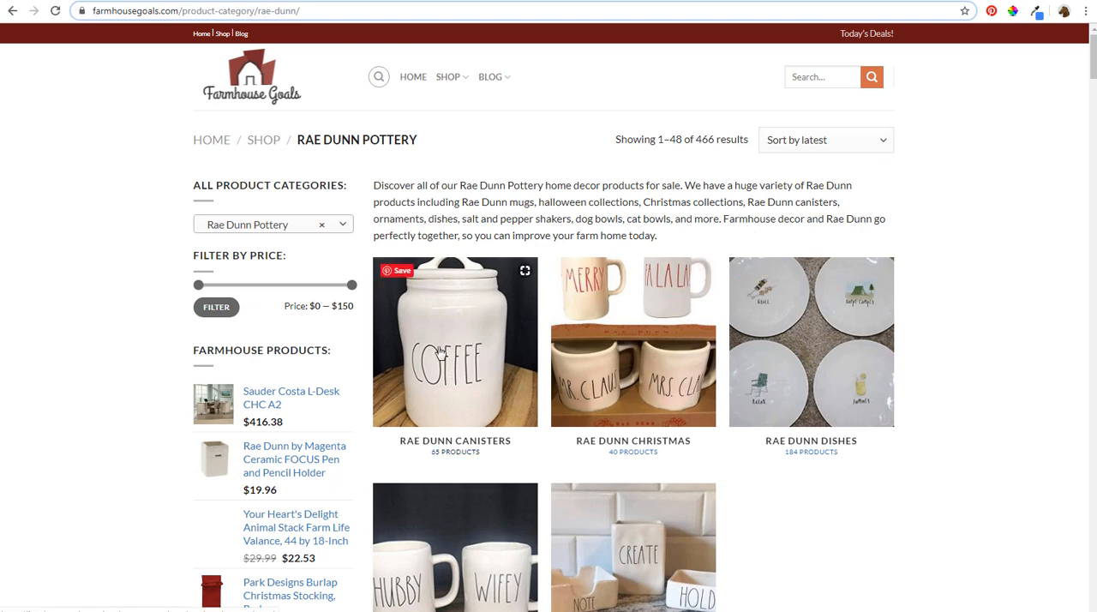
pyautogui.scroll(-1, 454, 365)
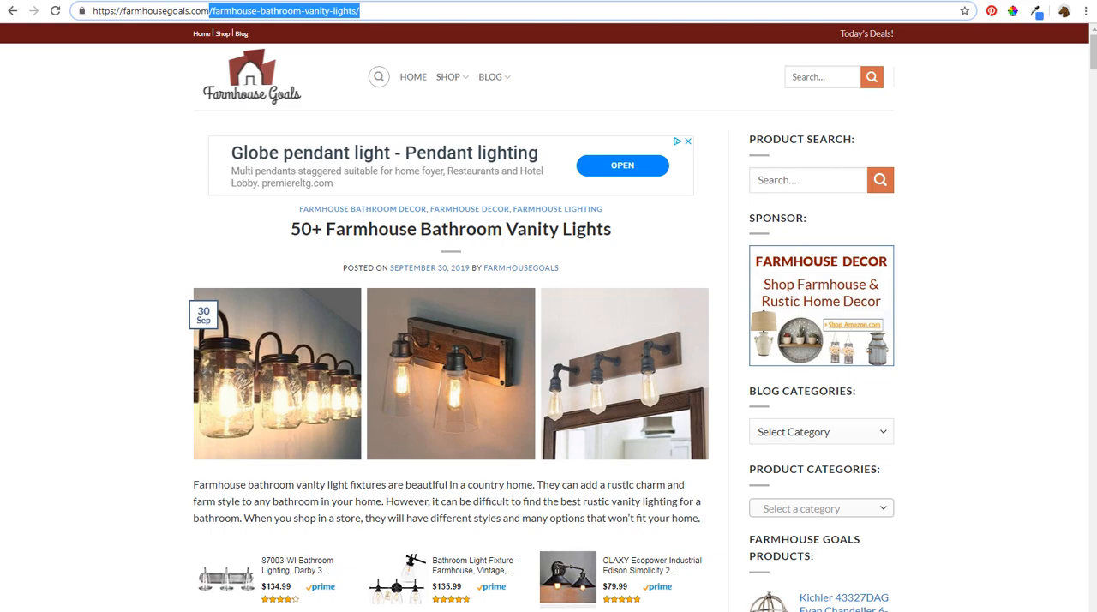
# - Switch to Google Ads, review the new ad's dynamically generated fields and descriptions, and cancel the ad
pyautogui.click(31, 3)
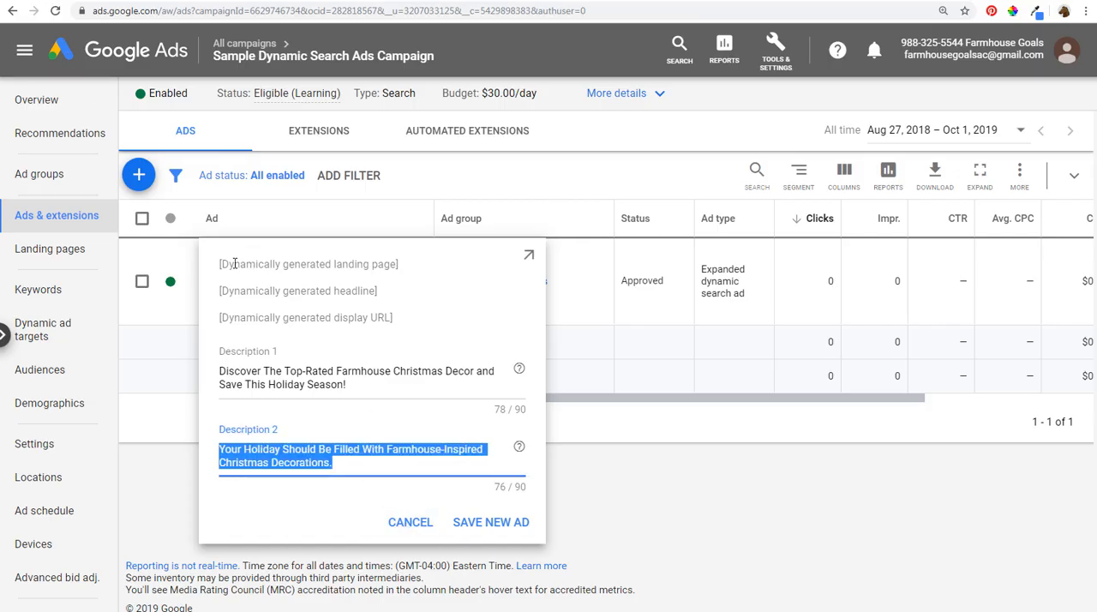
pyautogui.moveTo(229, 264); pyautogui.dragTo(343, 264)
pyautogui.click(365, 264)
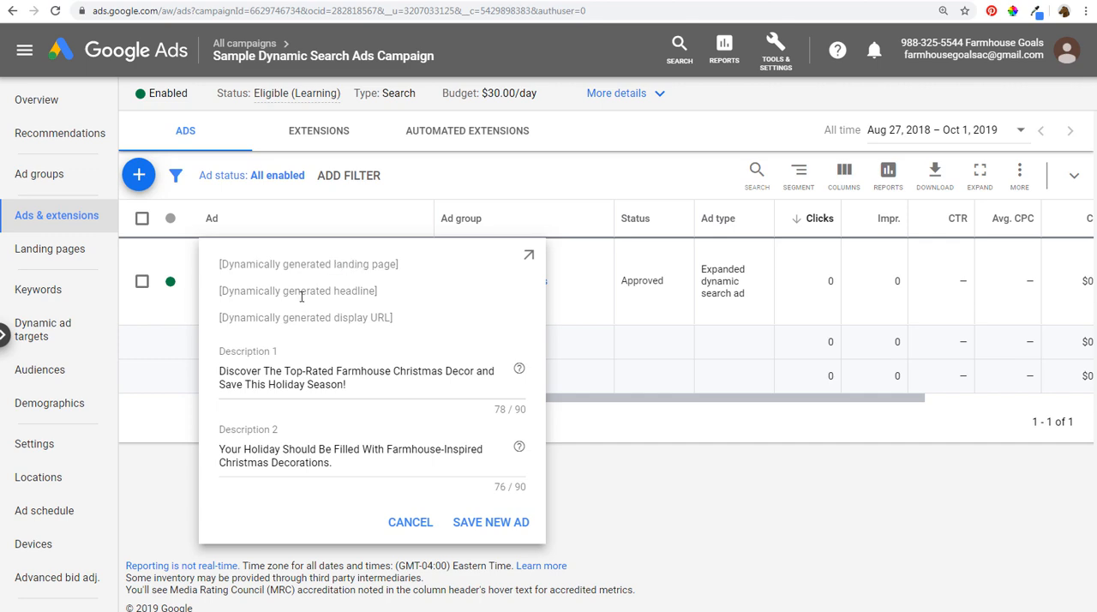
pyautogui.moveTo(290, 292); pyautogui.dragTo(358, 292)
pyautogui.moveTo(284, 318); pyautogui.dragTo(375, 320)
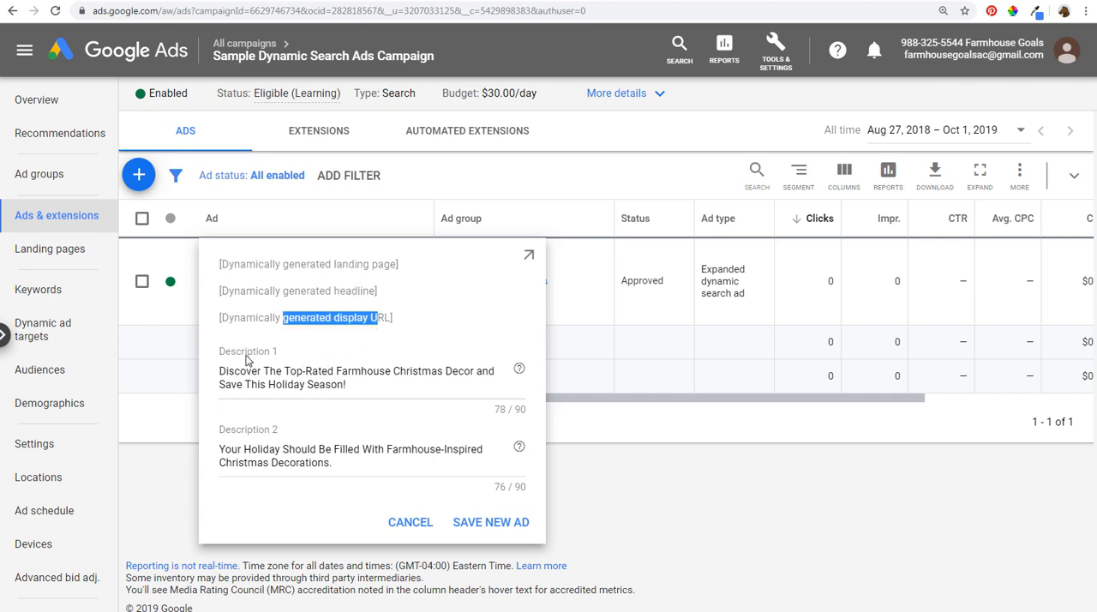
pyautogui.moveTo(256, 371); pyautogui.dragTo(353, 371)
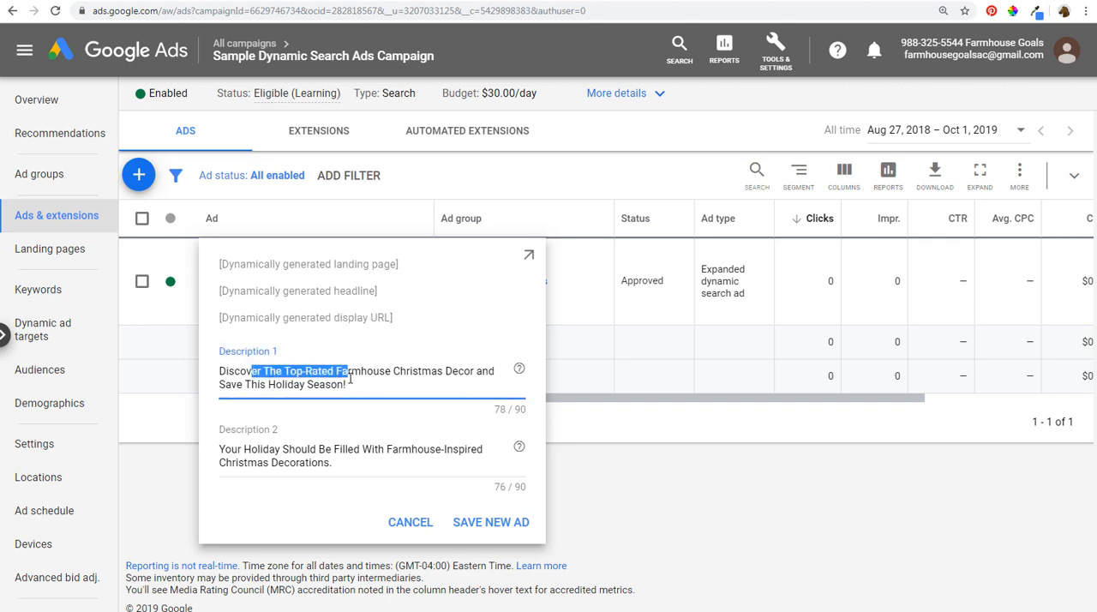
pyautogui.click(351, 372)
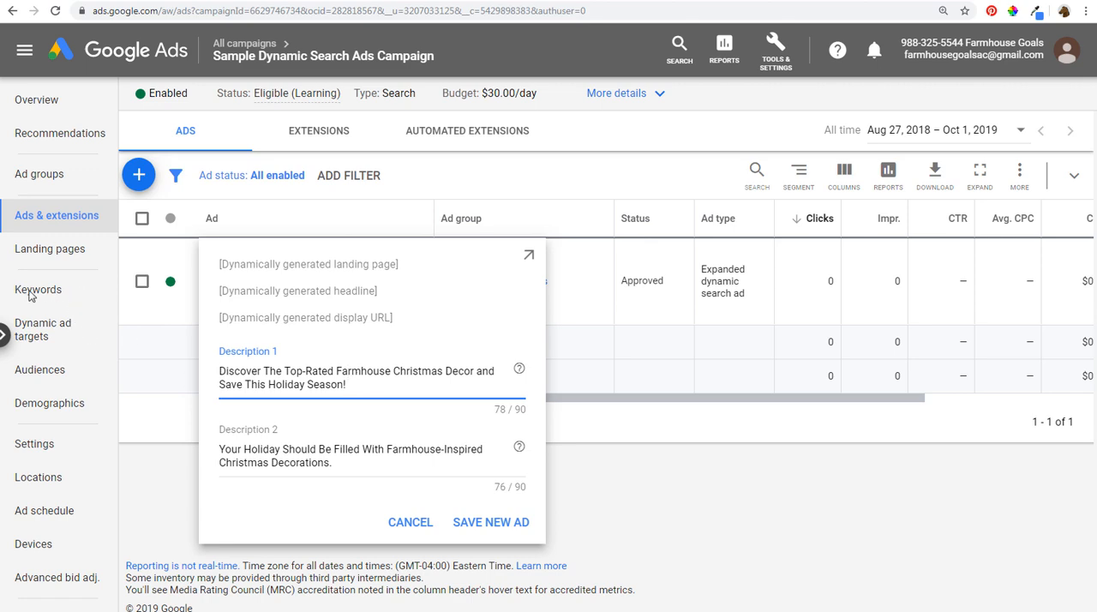
pyautogui.click(174, 474)
pyautogui.click(409, 523)
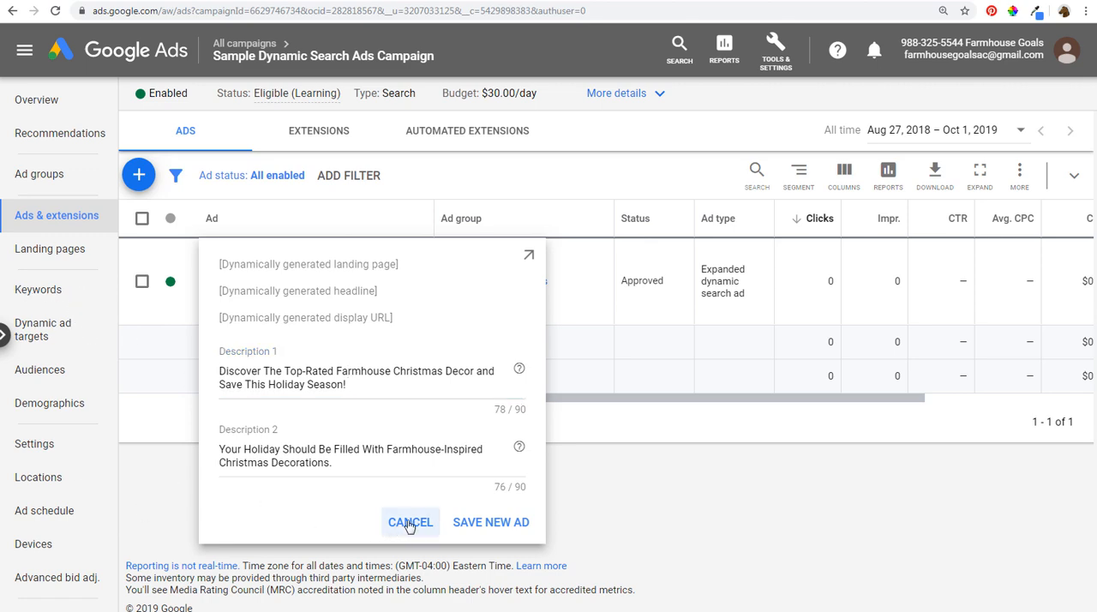